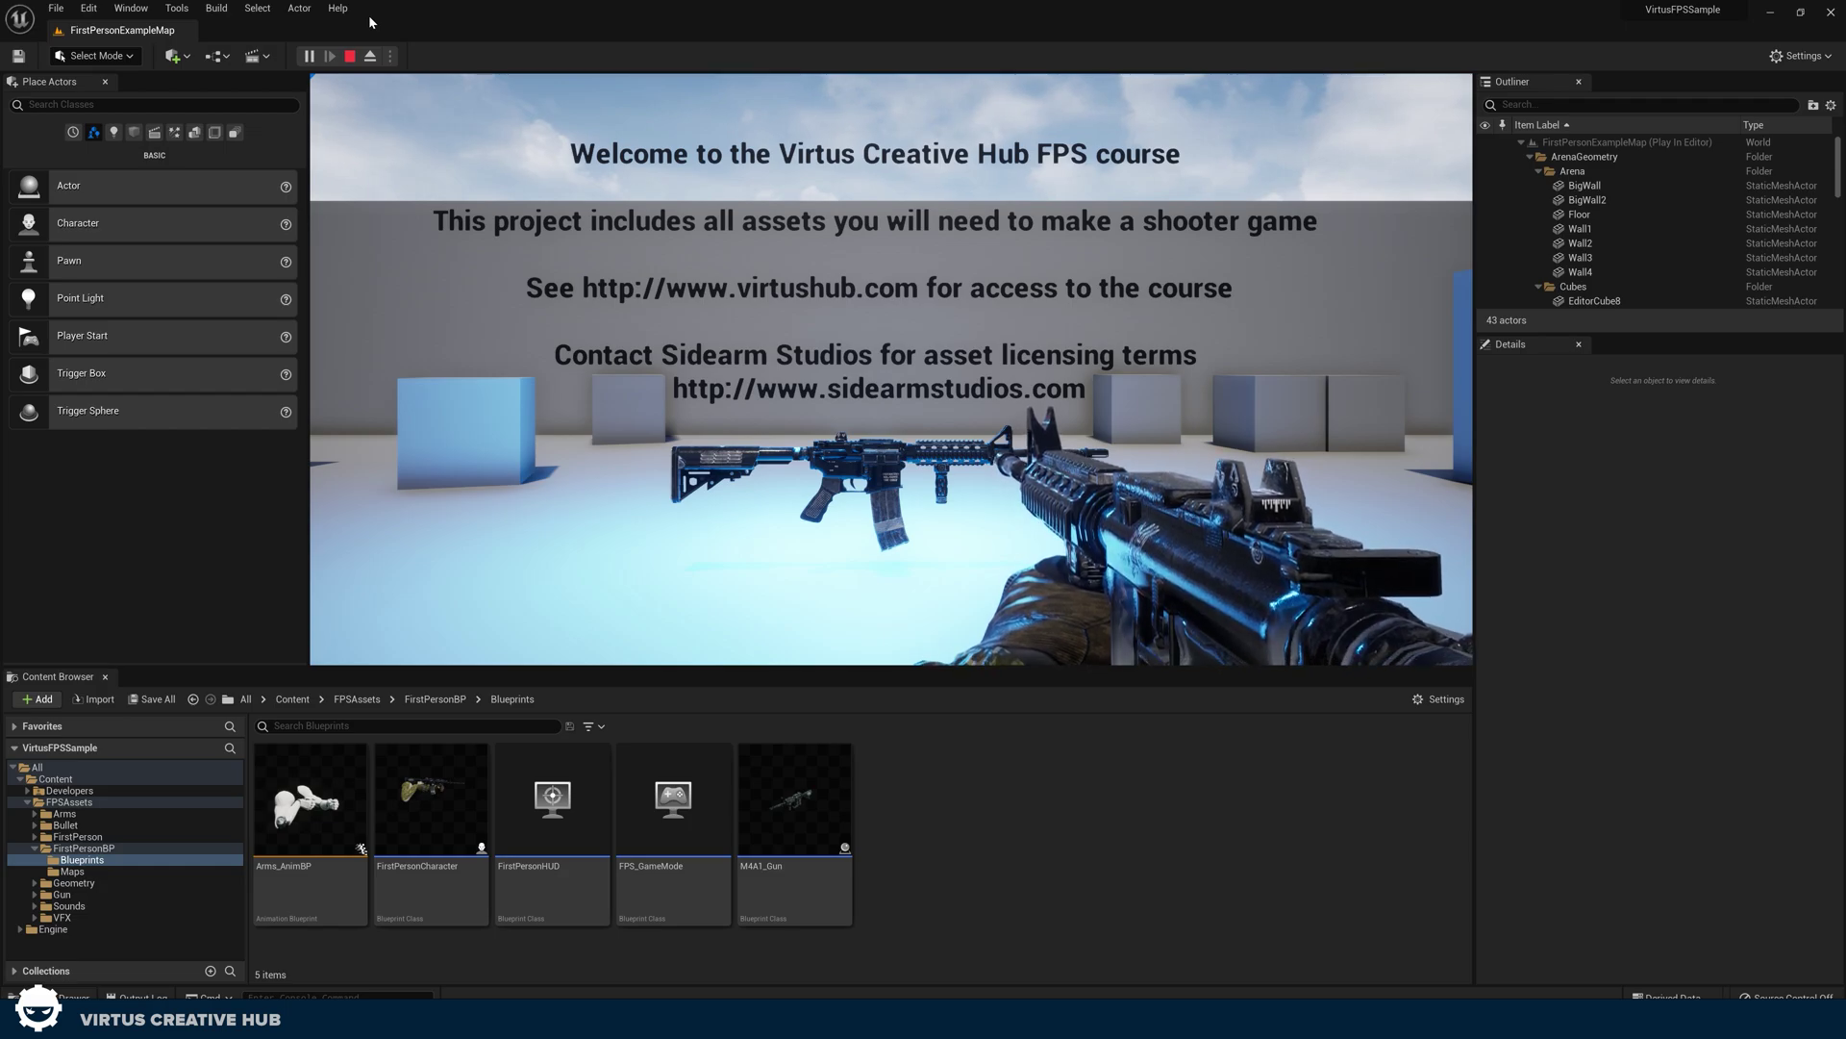
# Stop the play session and open the Engine Input page of the Project Settings
pyautogui.press('Escape')
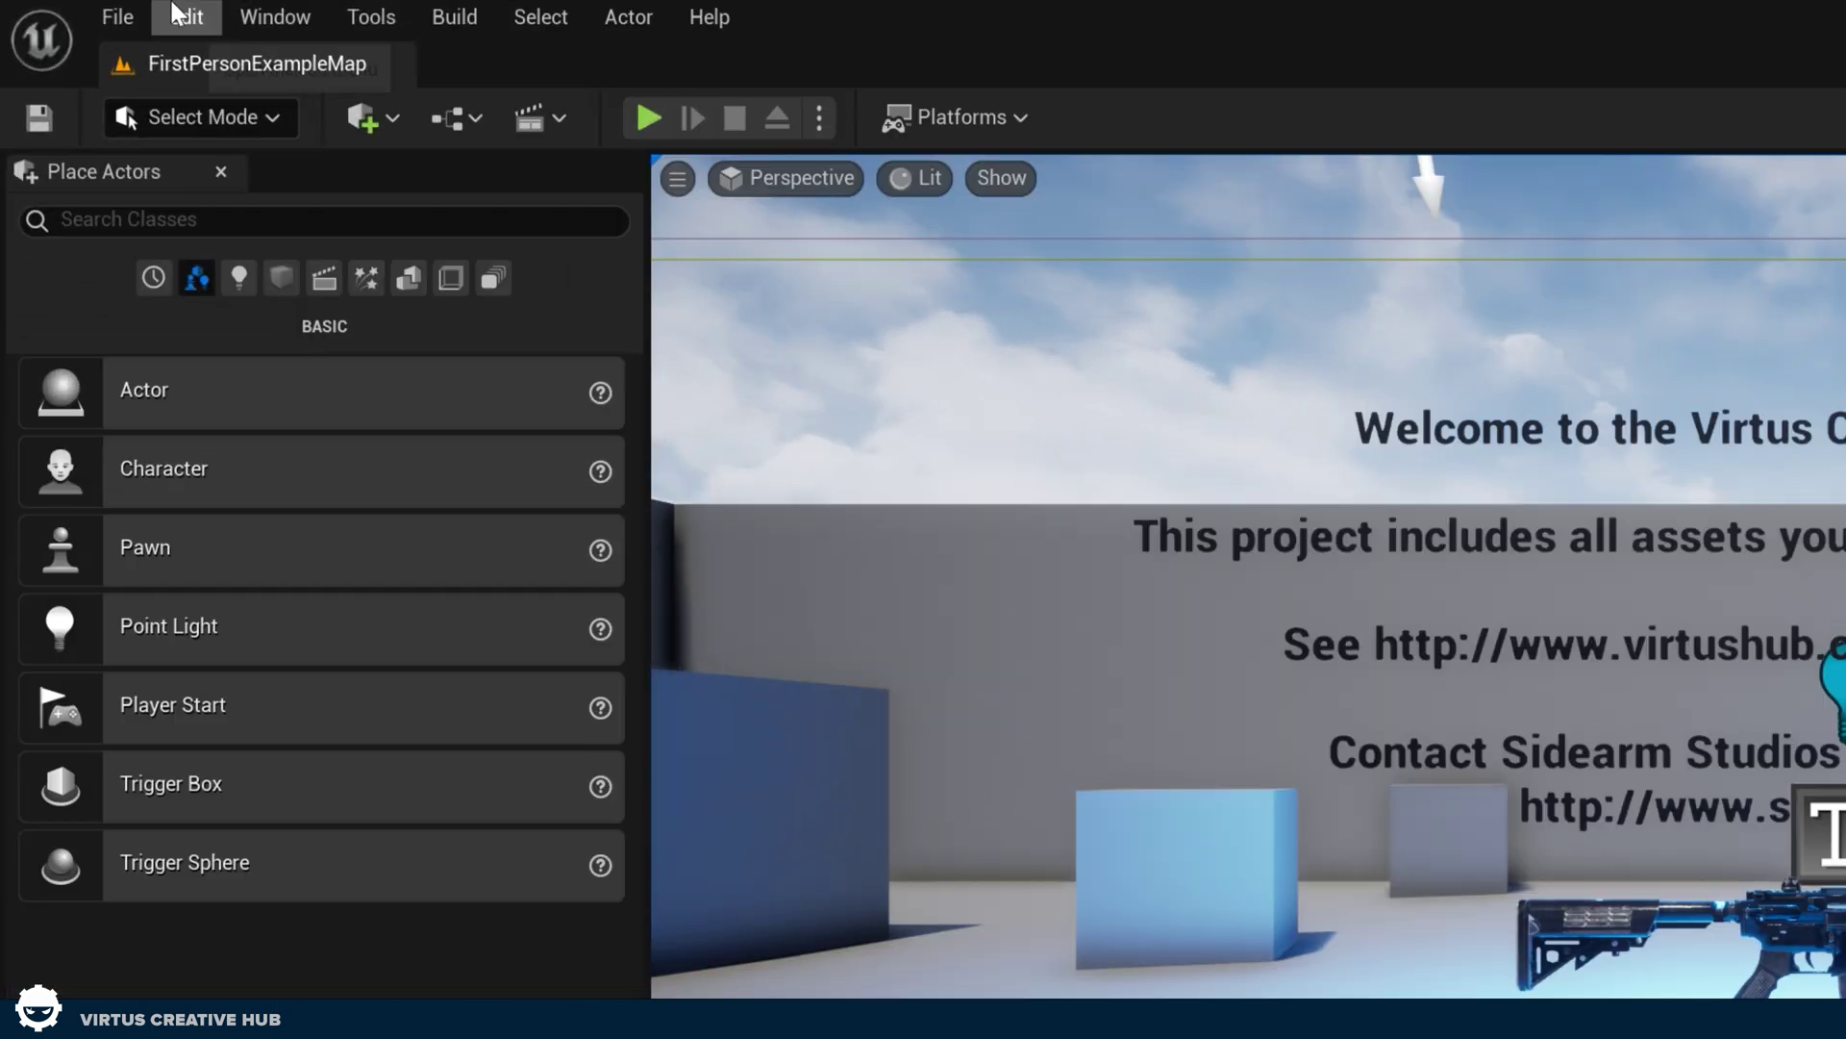
pyautogui.click(88, 8)
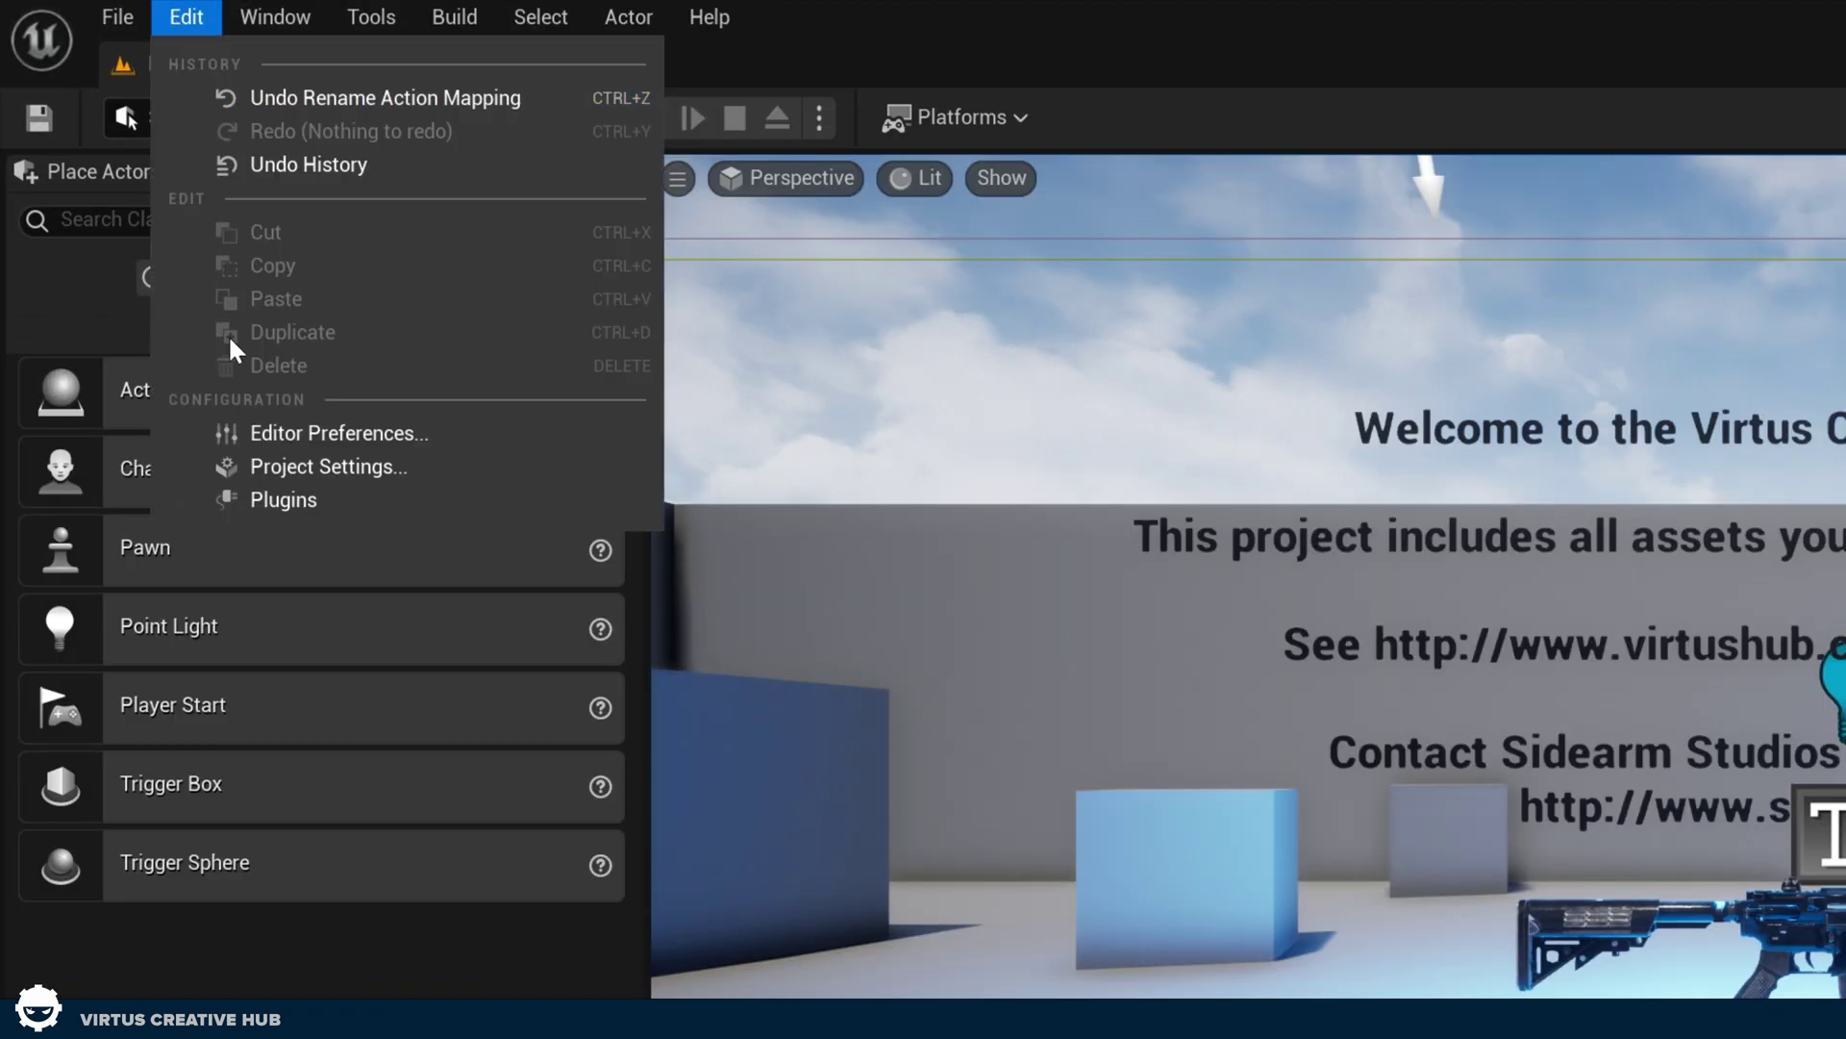
pyautogui.click(272, 472)
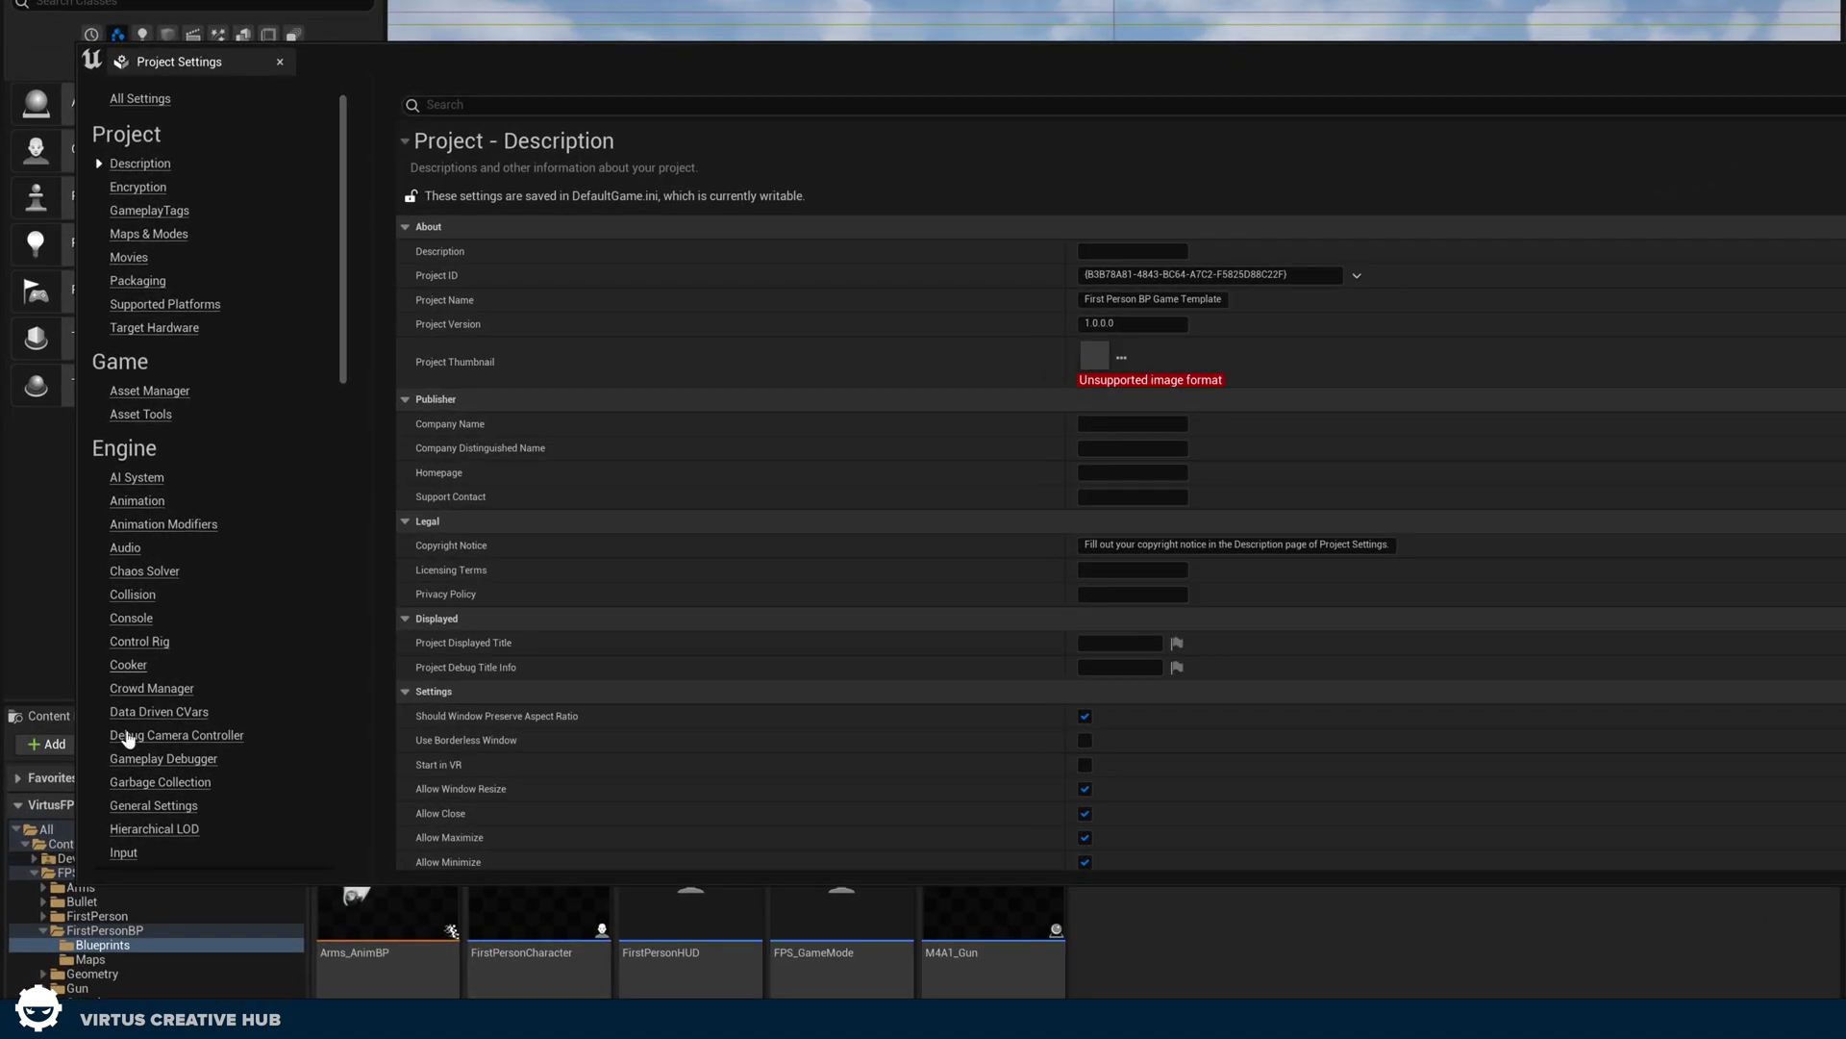
pyautogui.click(119, 854)
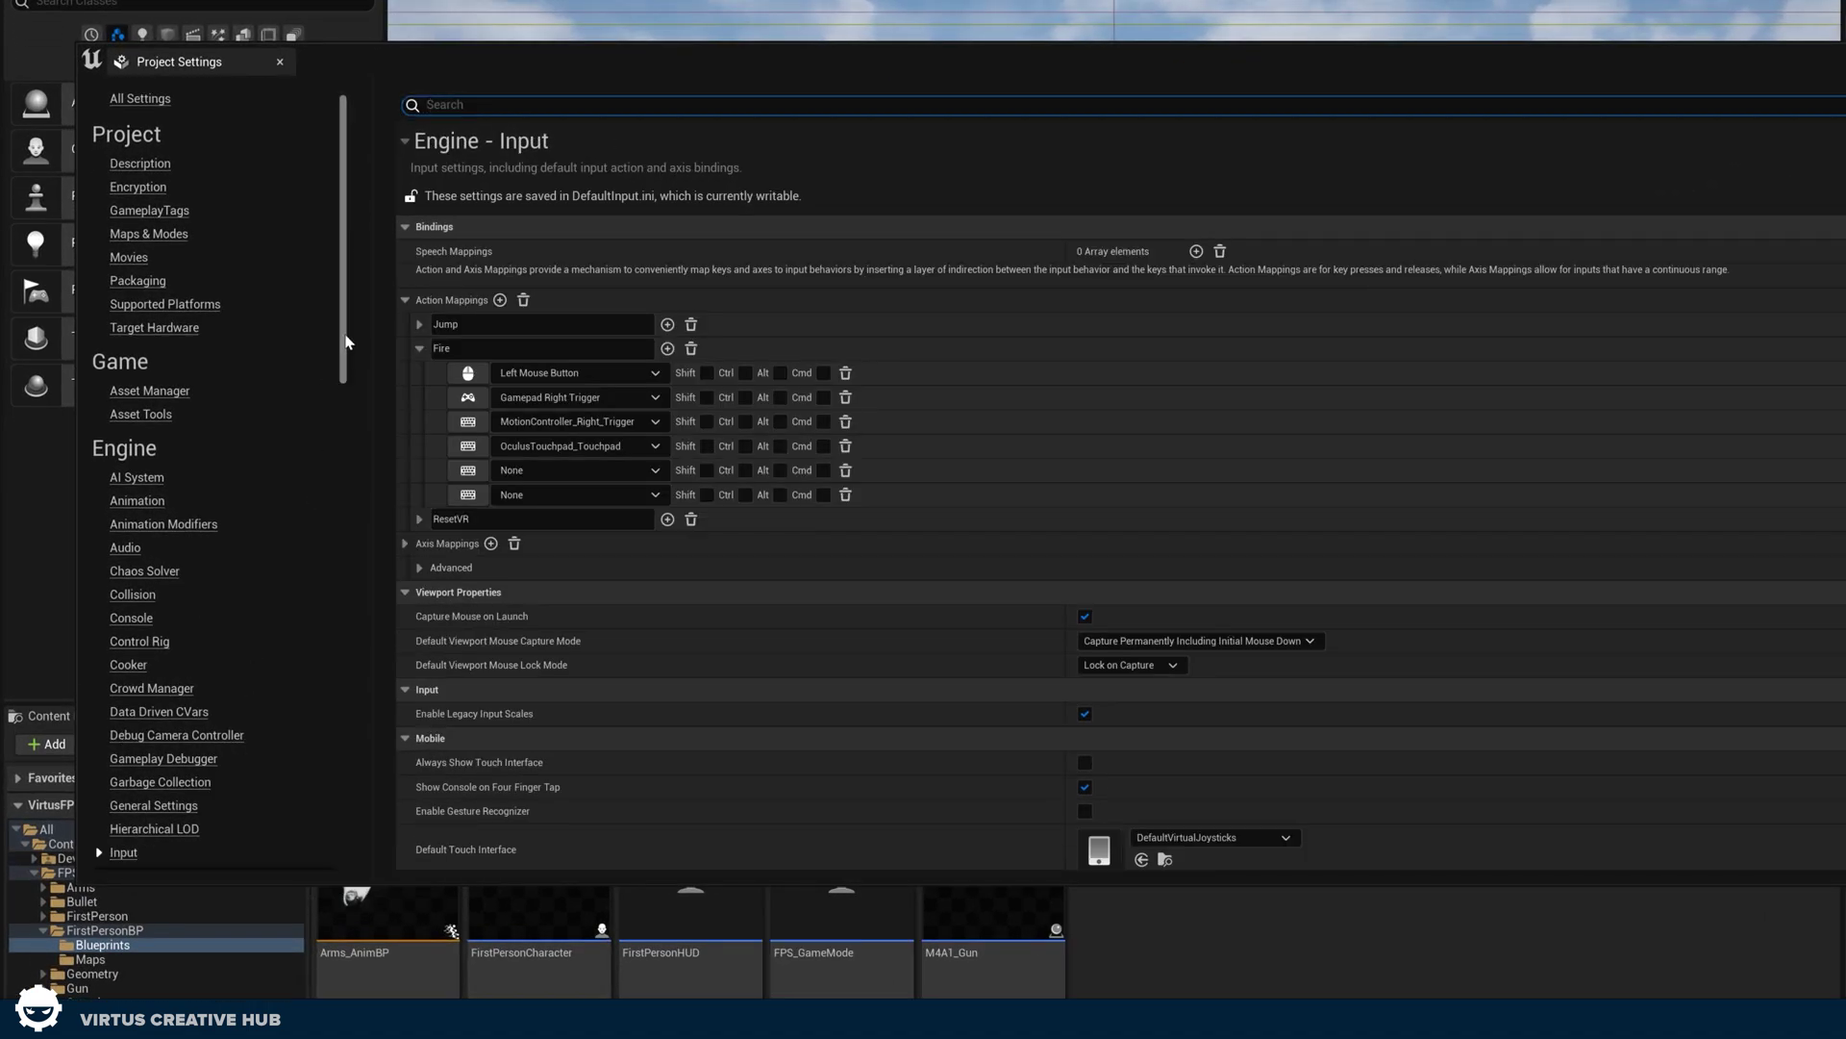
pyautogui.moveTo(346, 344); pyautogui.dragTo(344, 438)
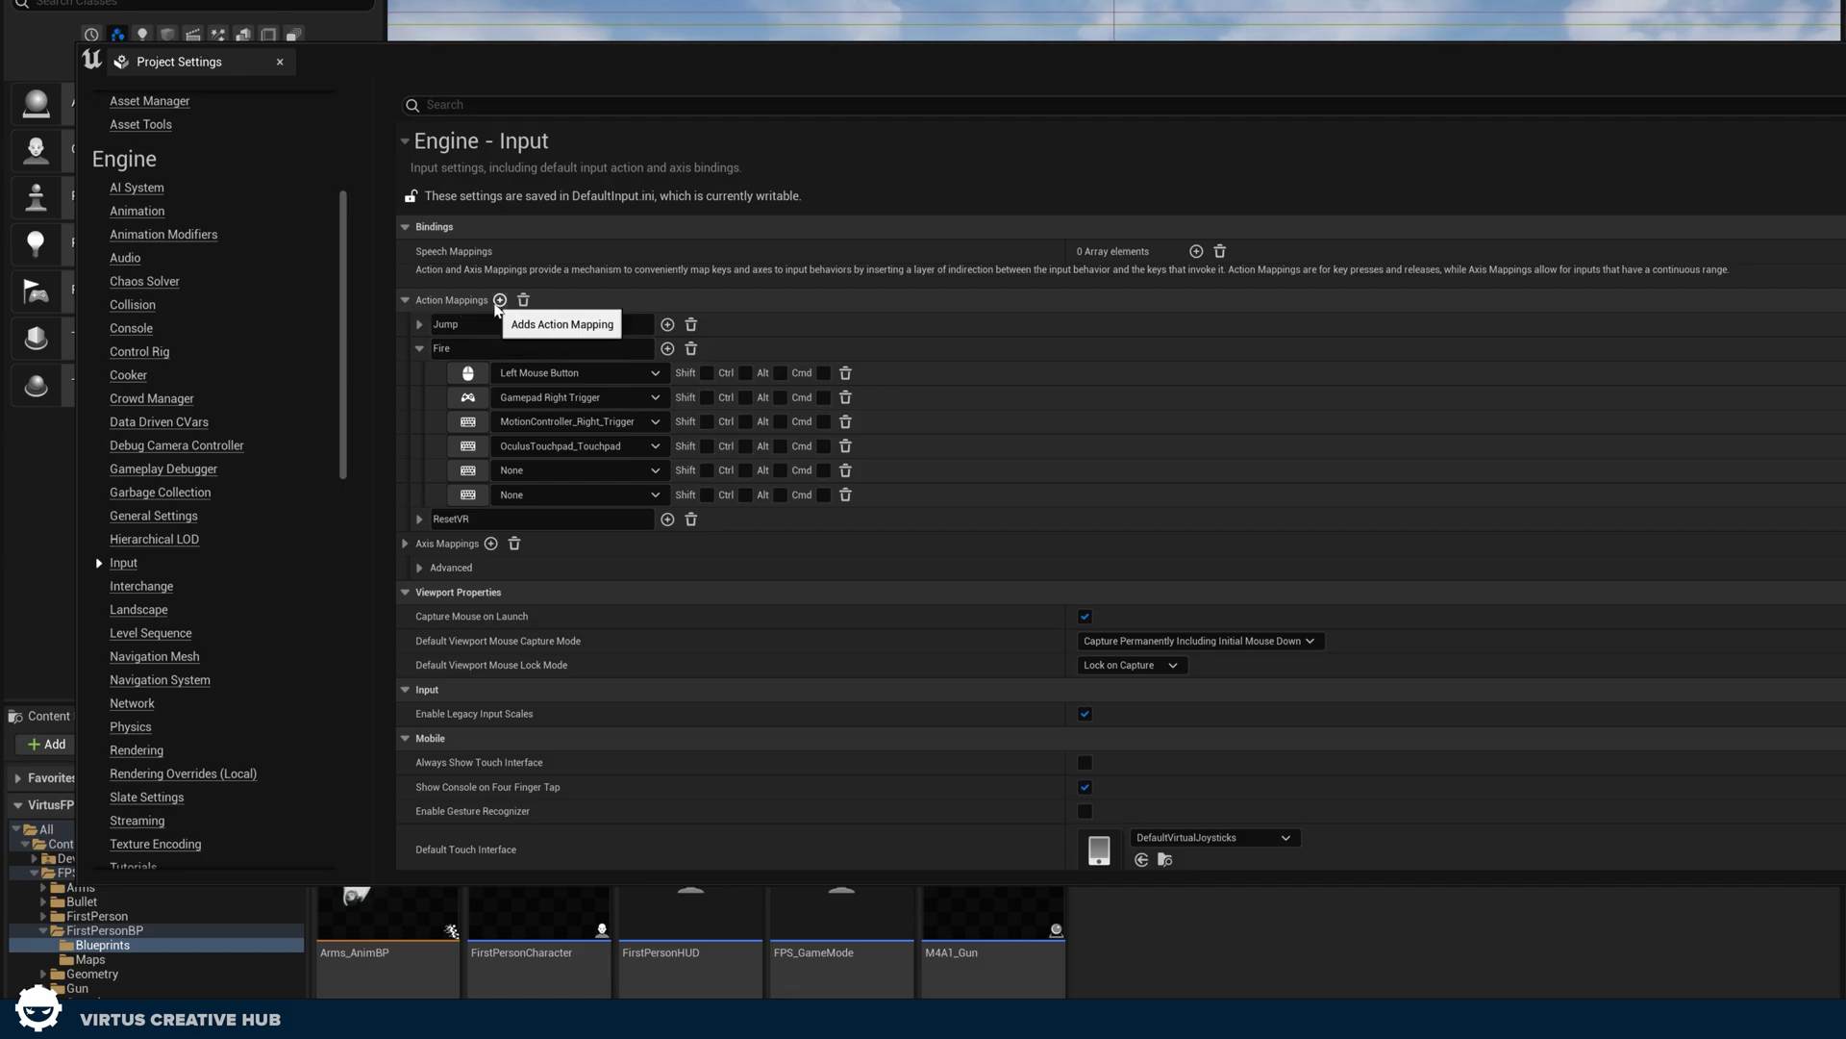
# Add an action mapping named Fire
pyautogui.click(499, 300)
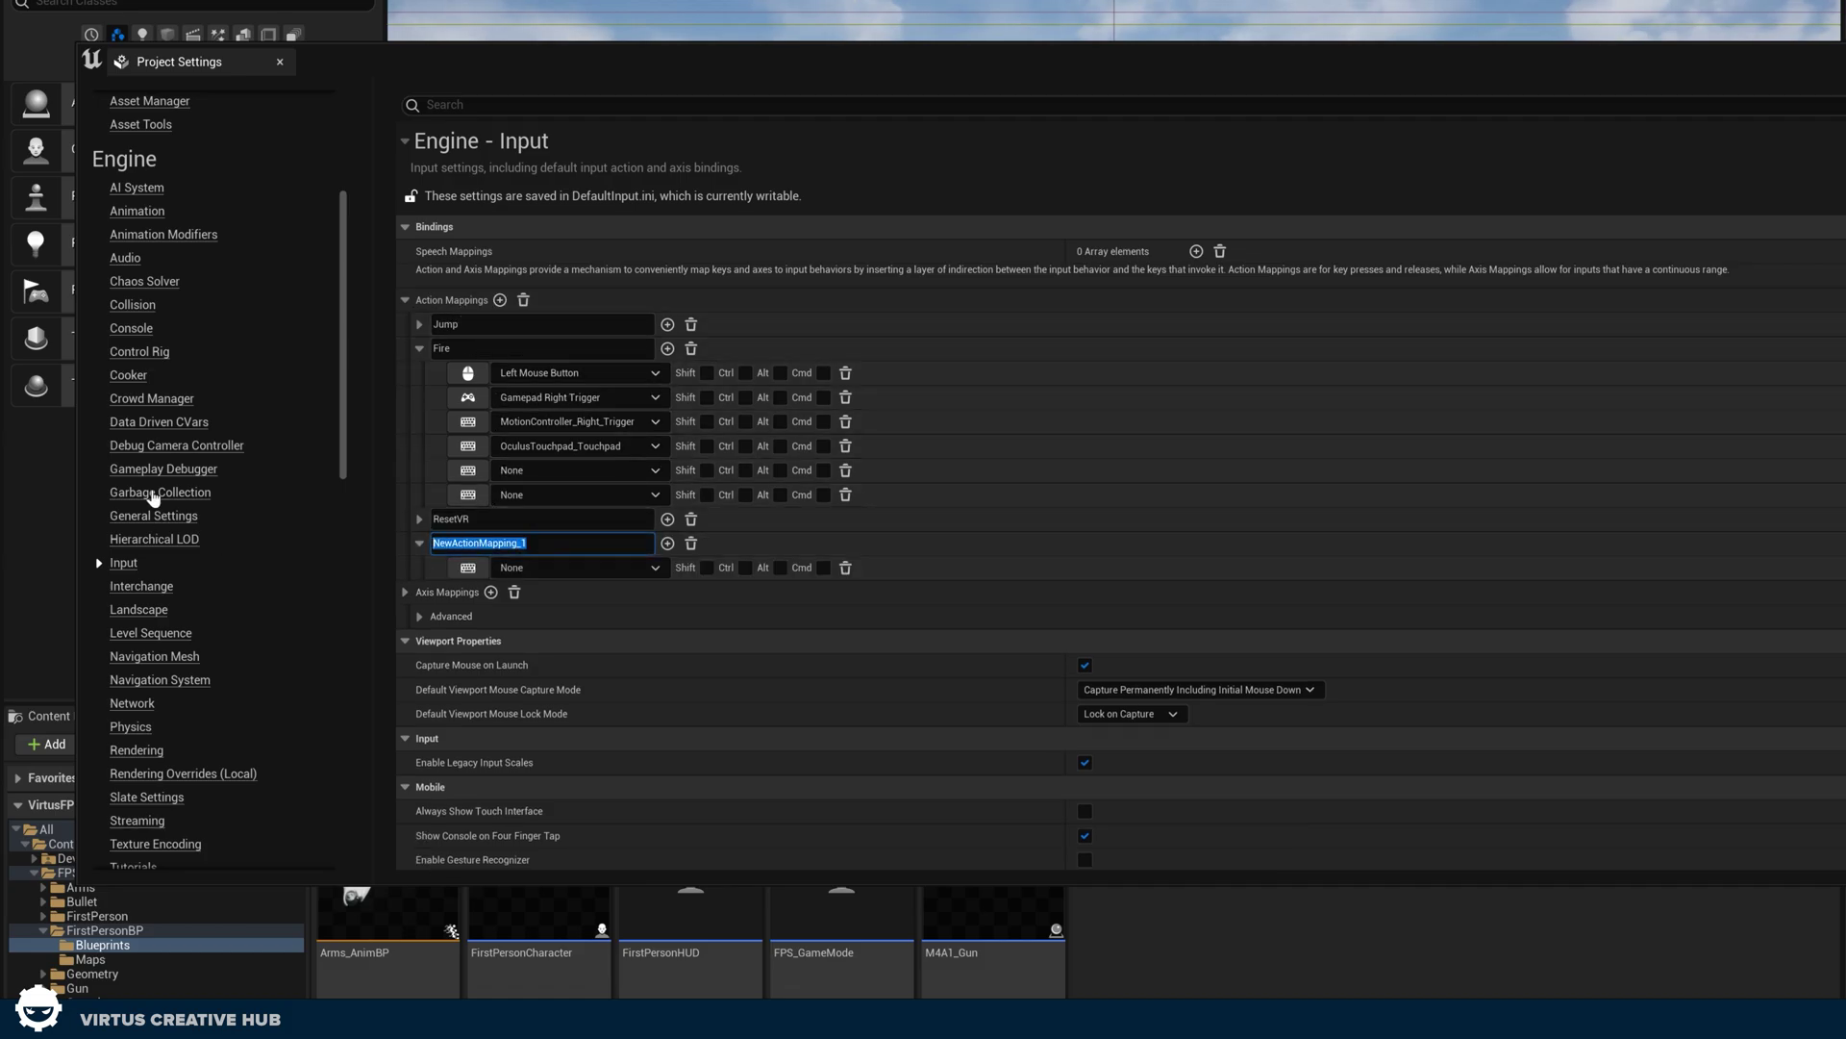
pyautogui.write('Fire')
pyautogui.press('Return')
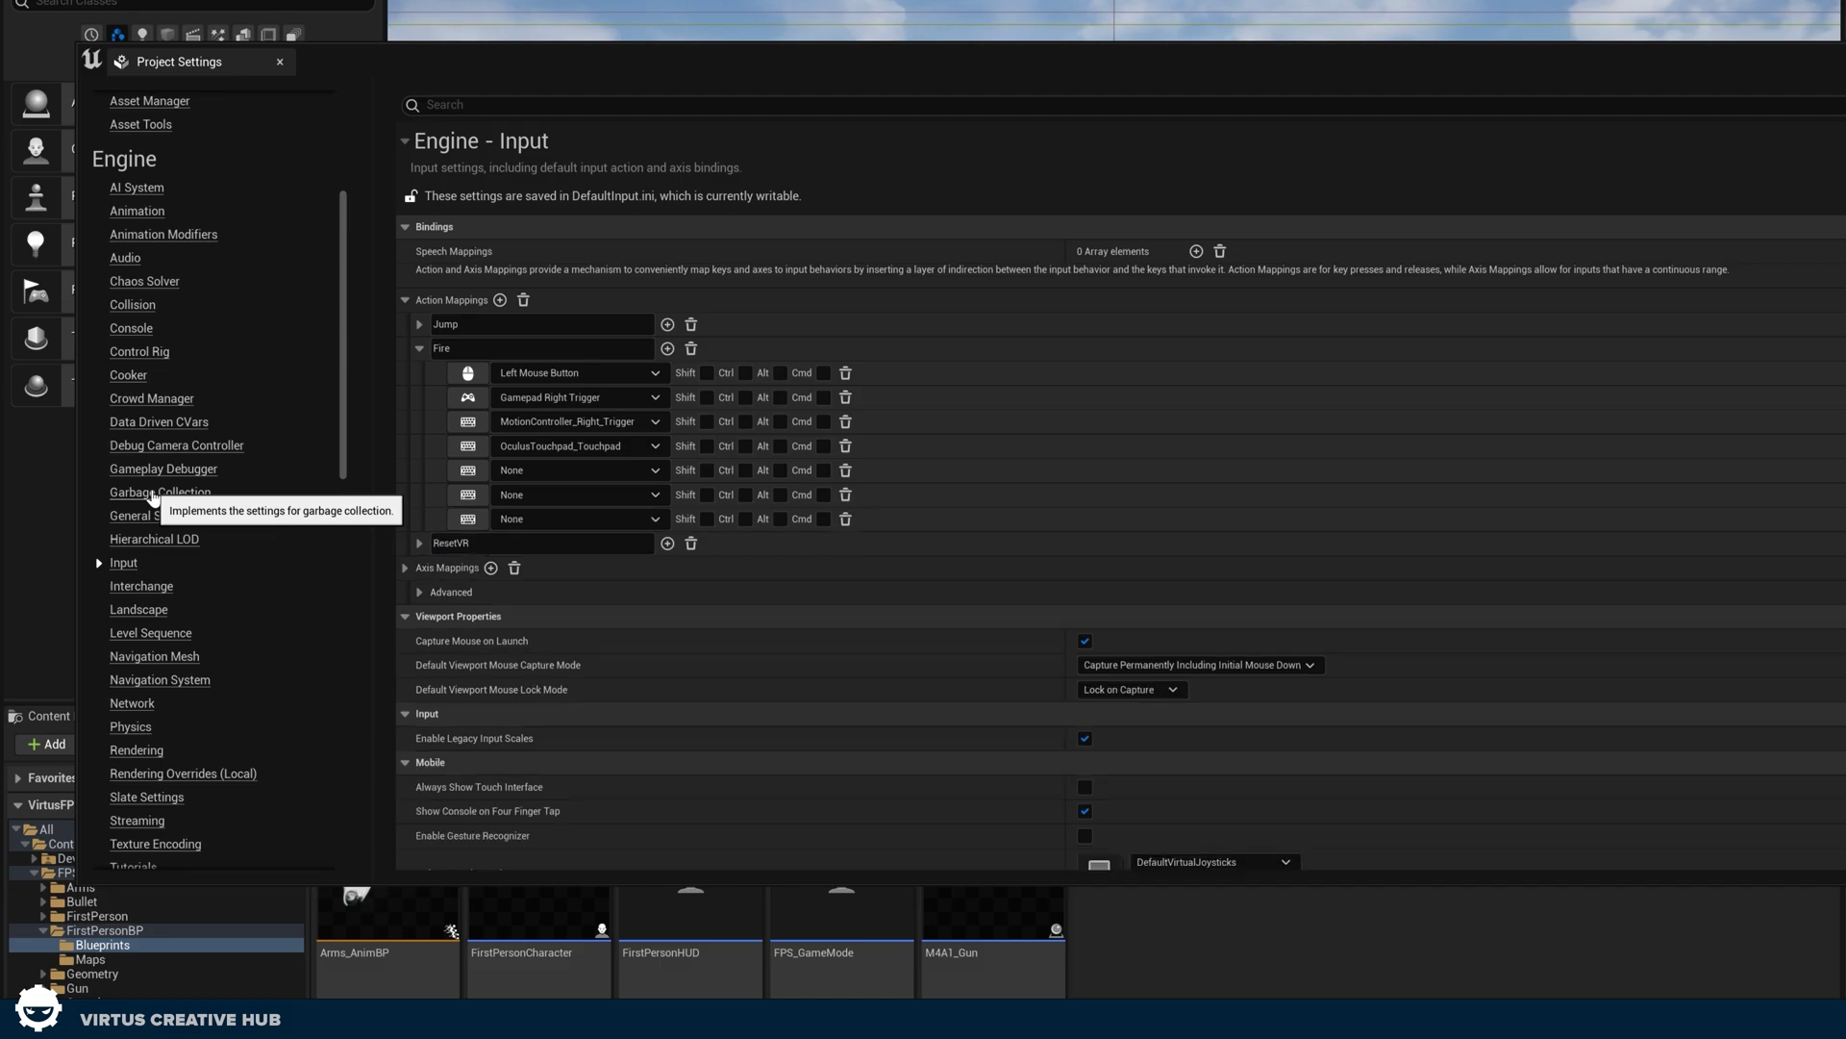
pyautogui.click(513, 473)
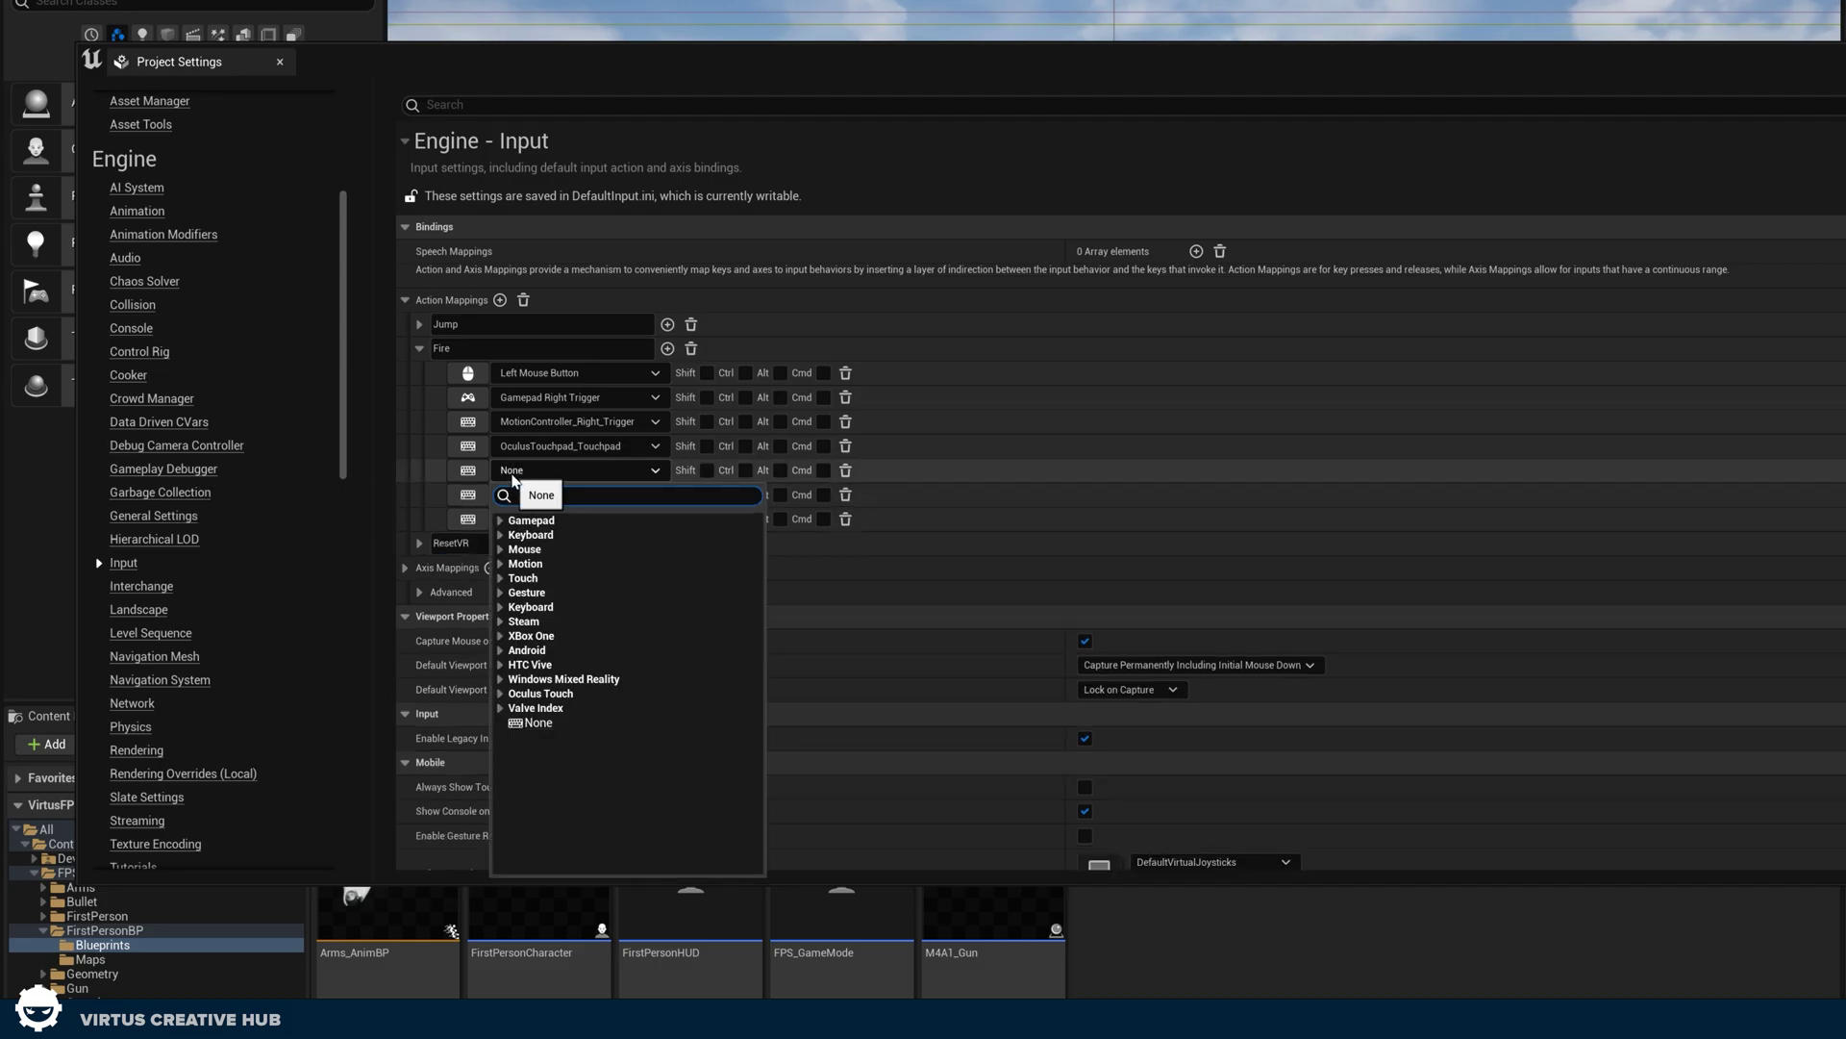
pyautogui.write('left')
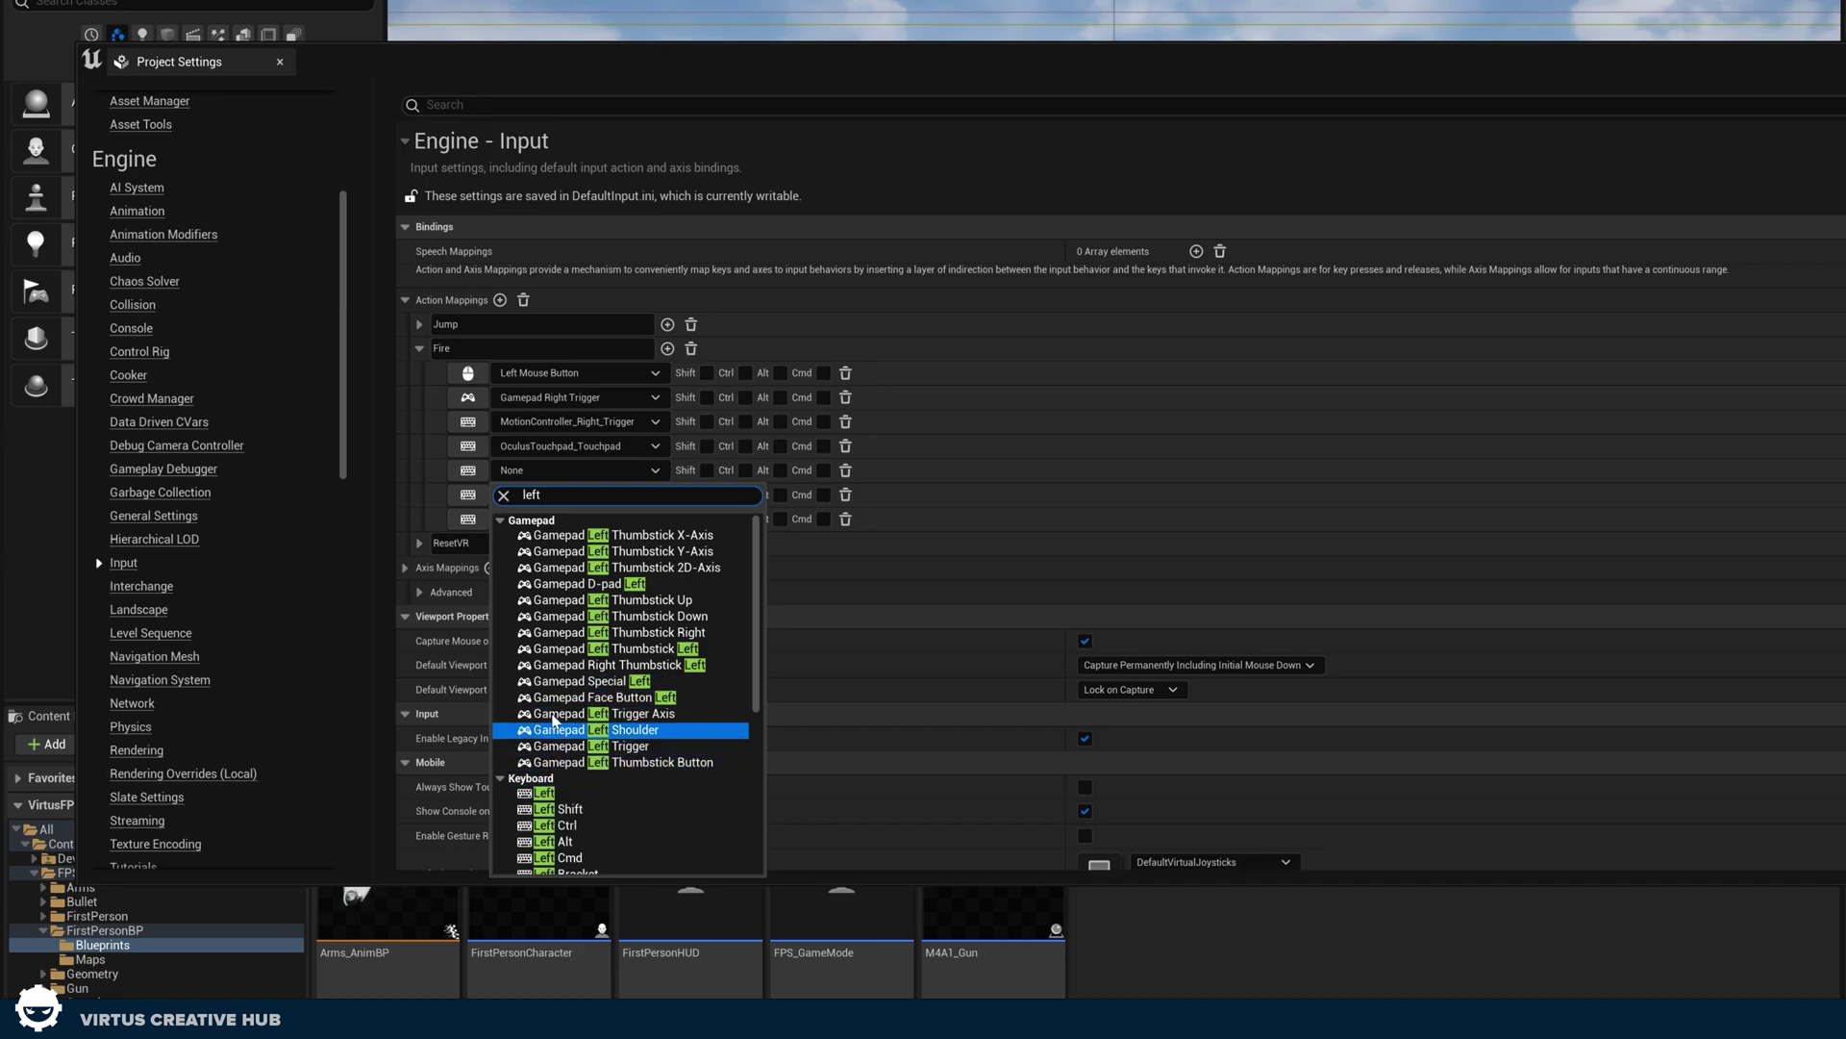
pyautogui.click(545, 479)
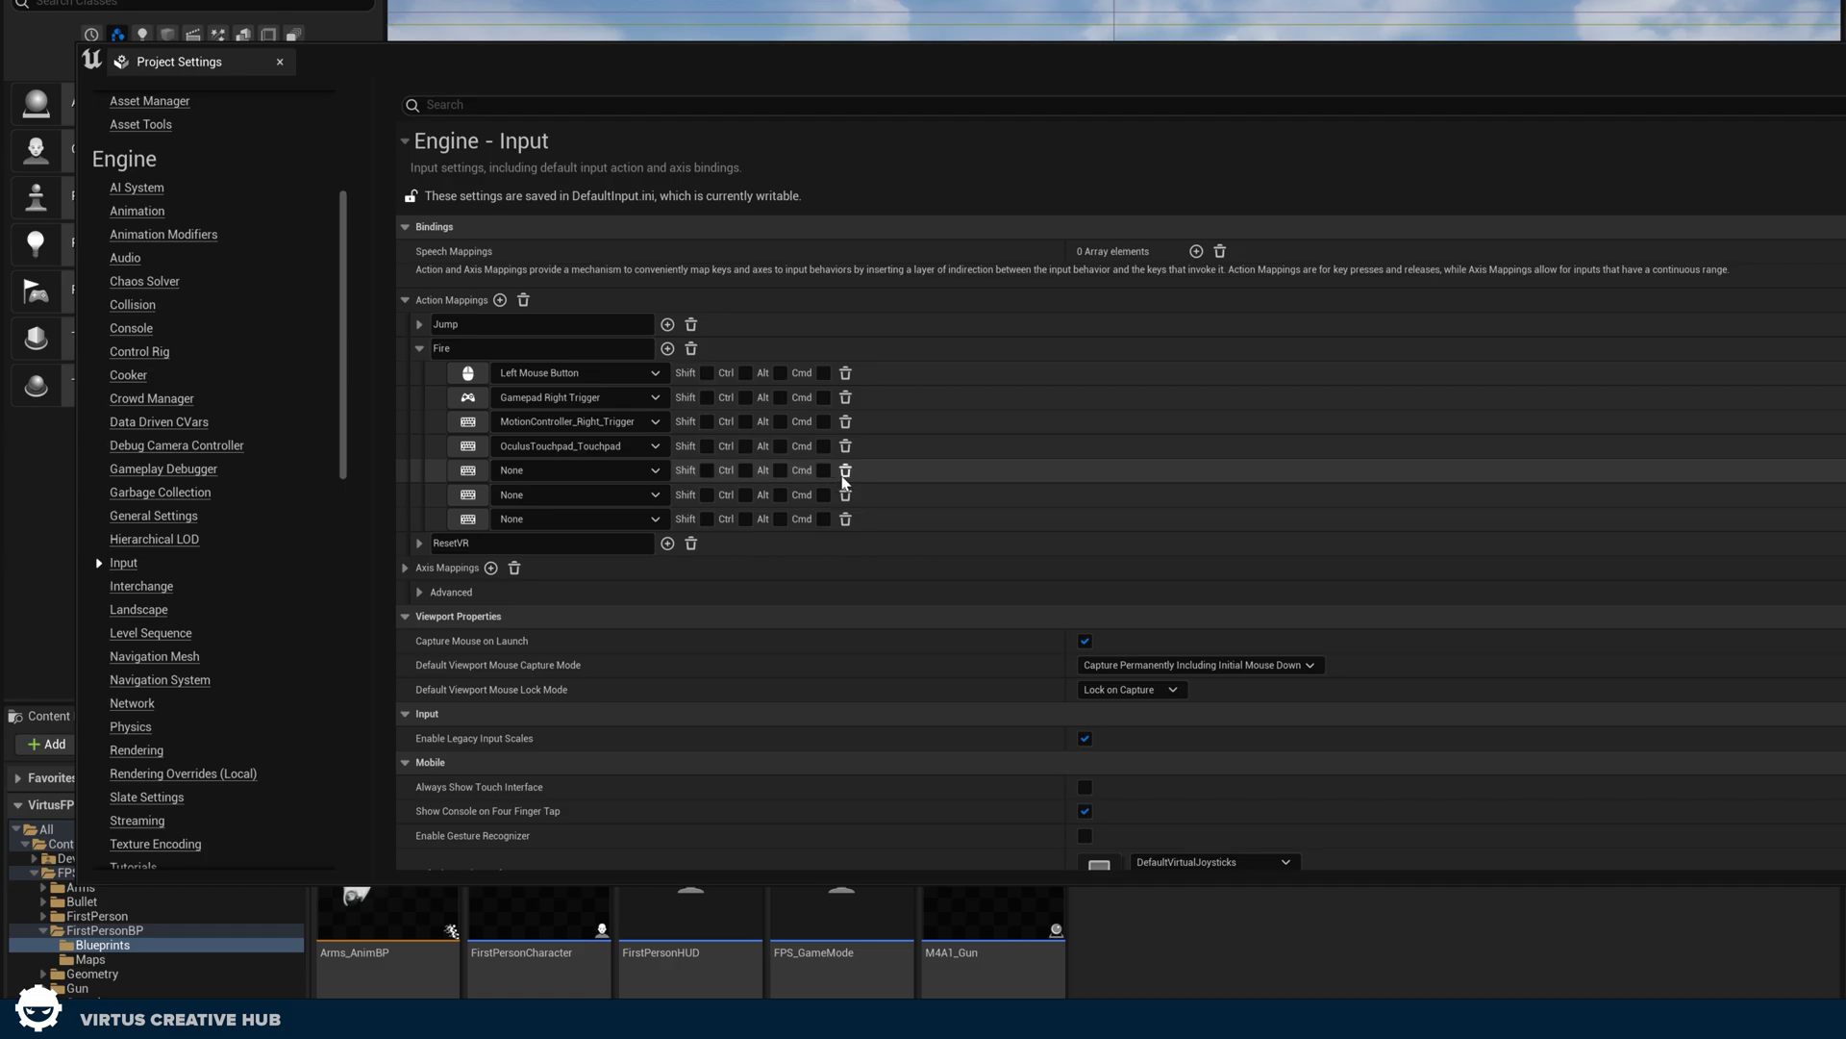
# Delete the three unassigned key bindings from the Fire action mapping
pyautogui.click(845, 471)
pyautogui.click(845, 473)
pyautogui.click(846, 475)
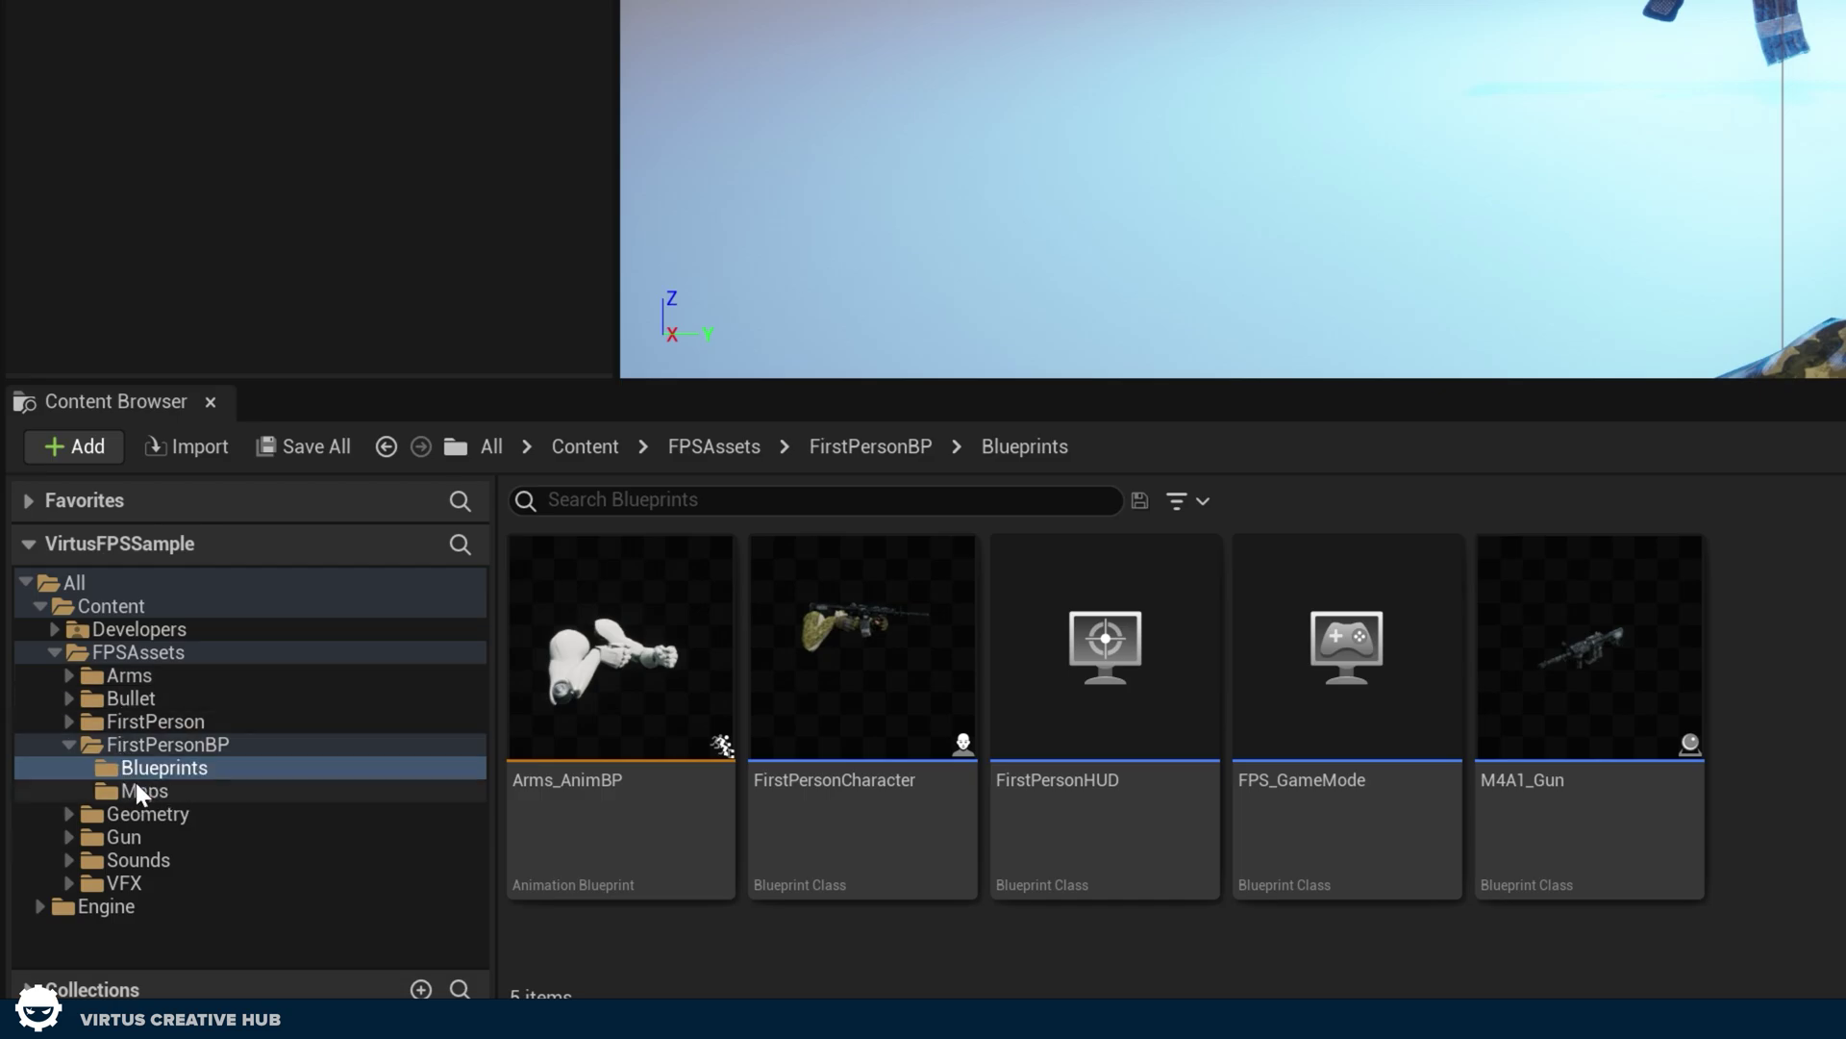
# Open the FirstPersonCharacter blueprint and show its Viewport
pyautogui.moveTo(835, 750)
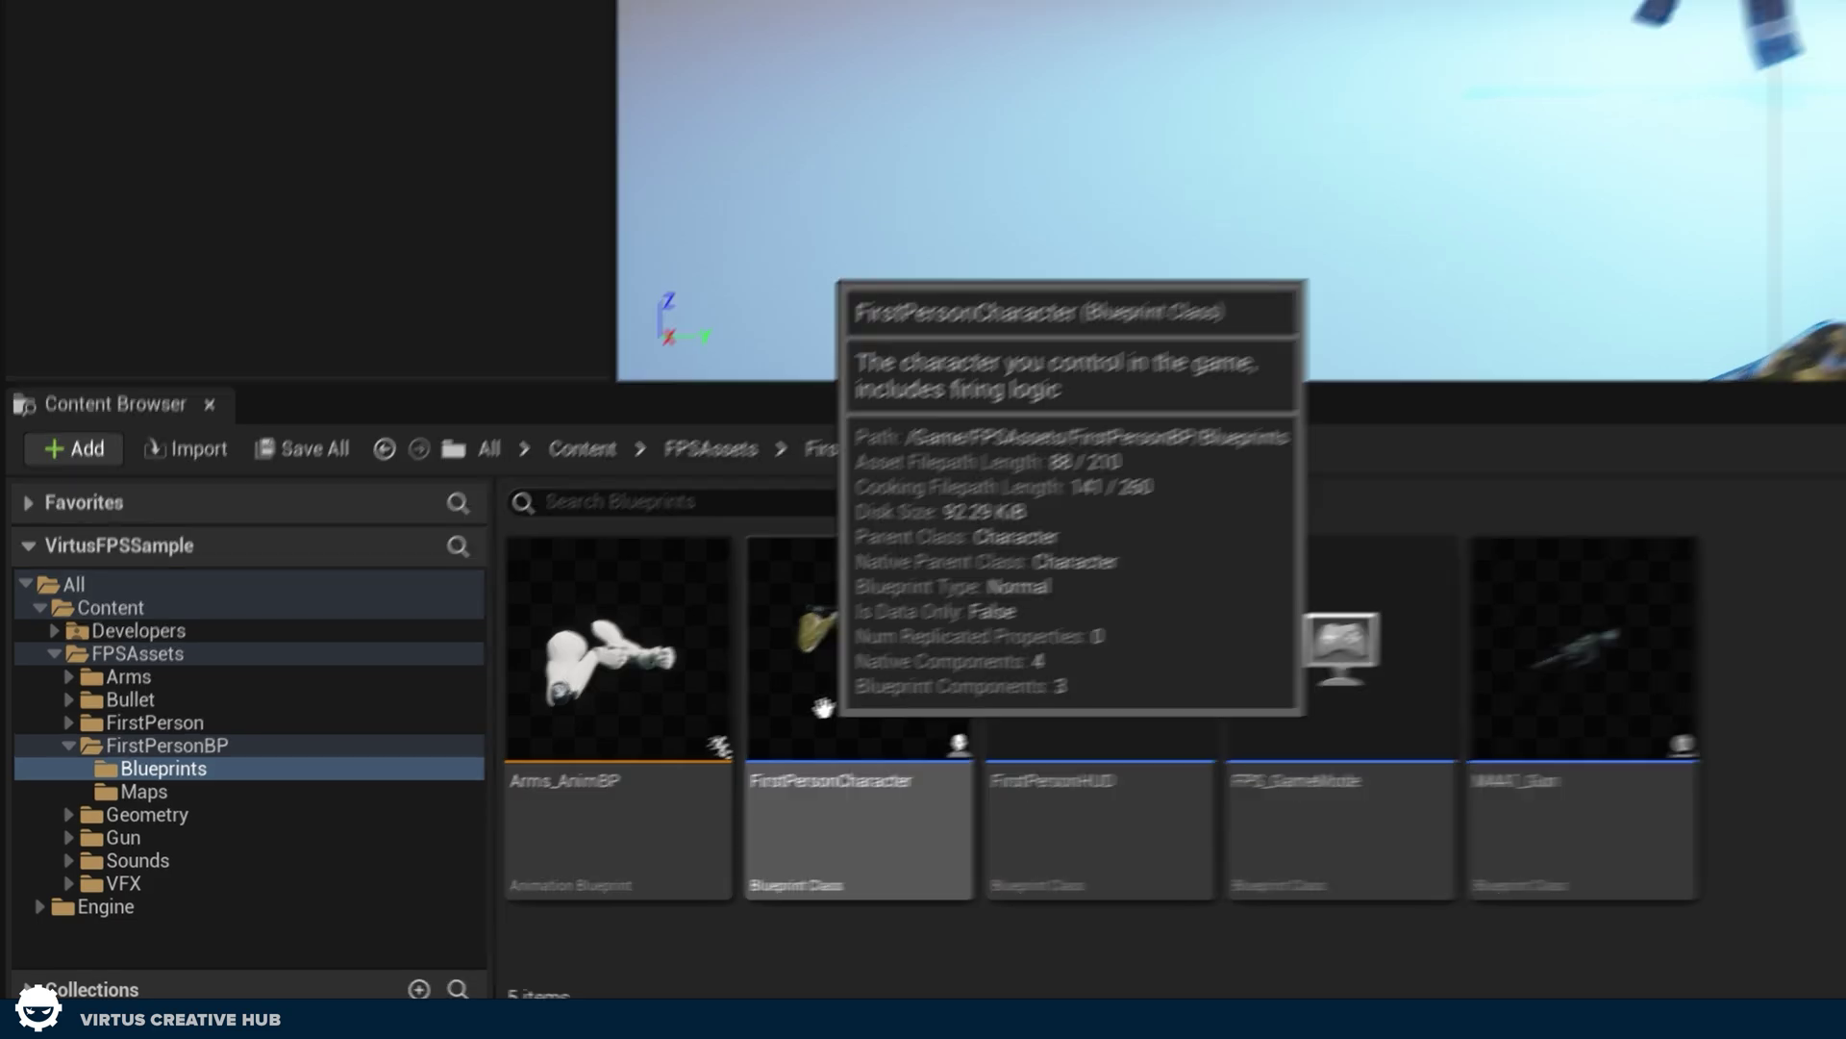
pyautogui.doubleClick(827, 706)
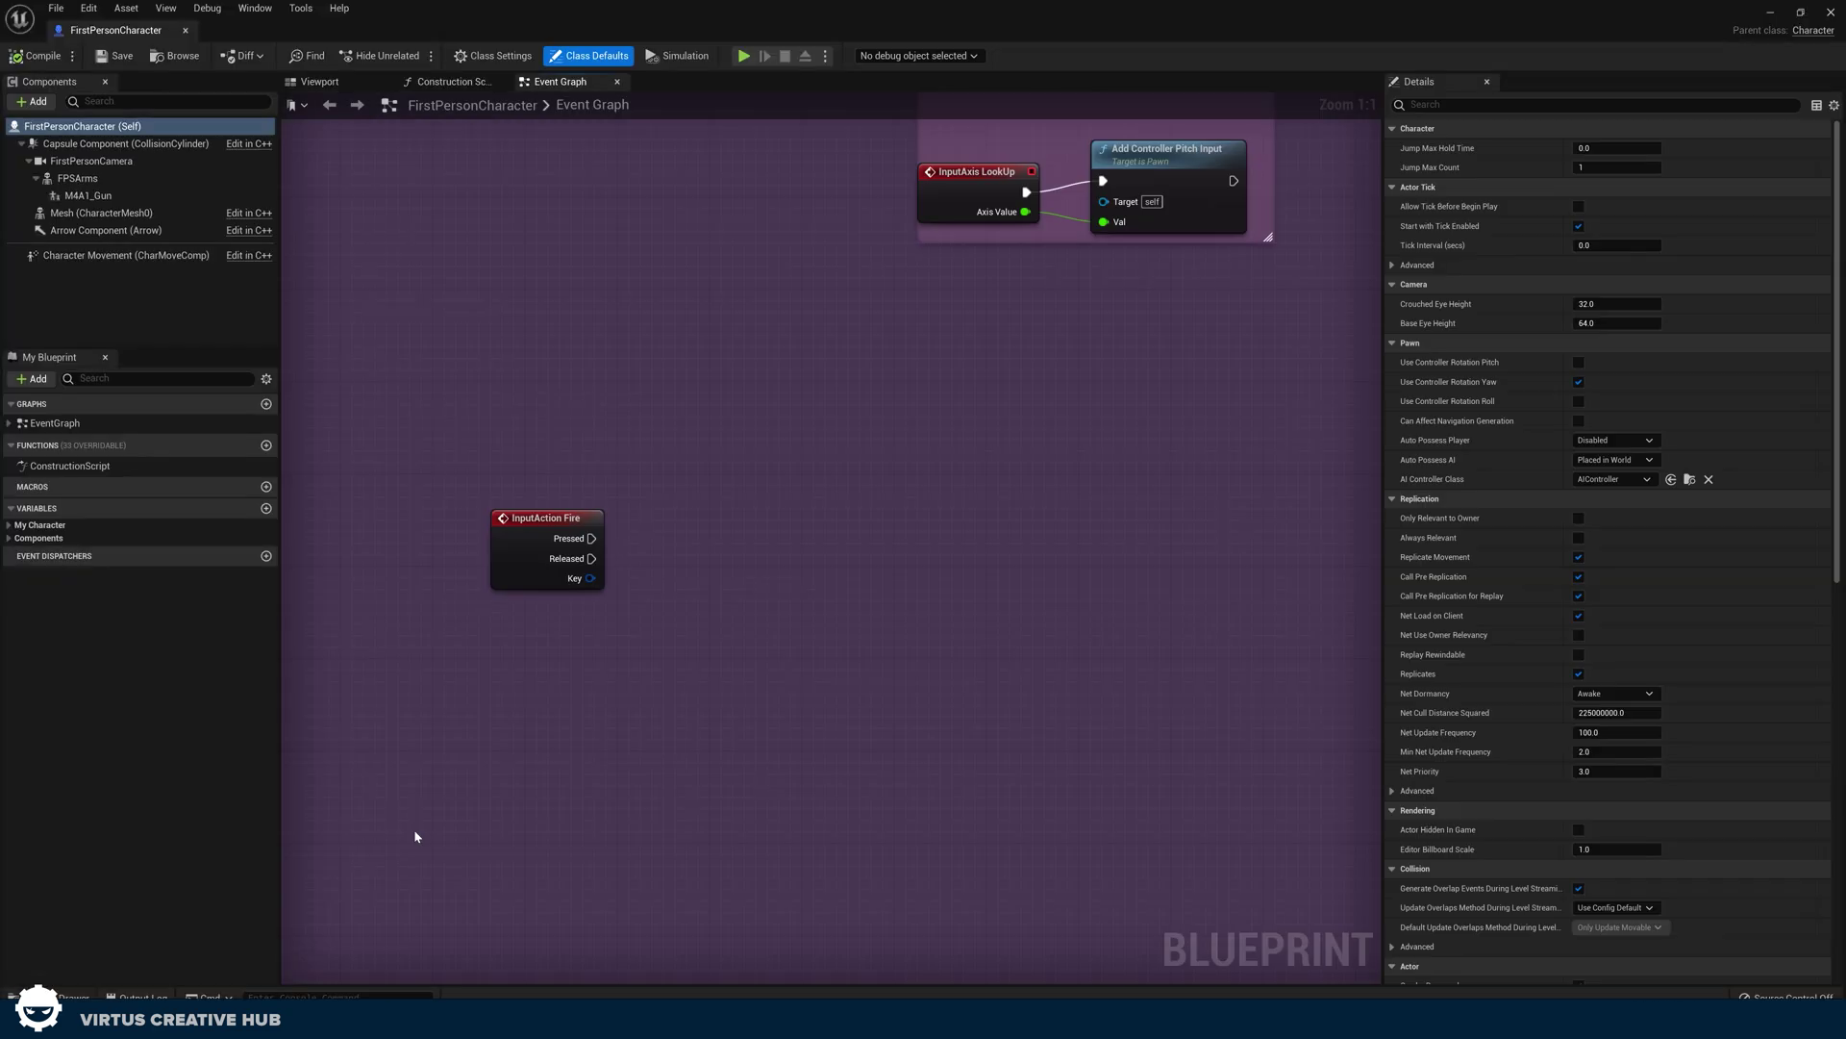
pyautogui.click(319, 81)
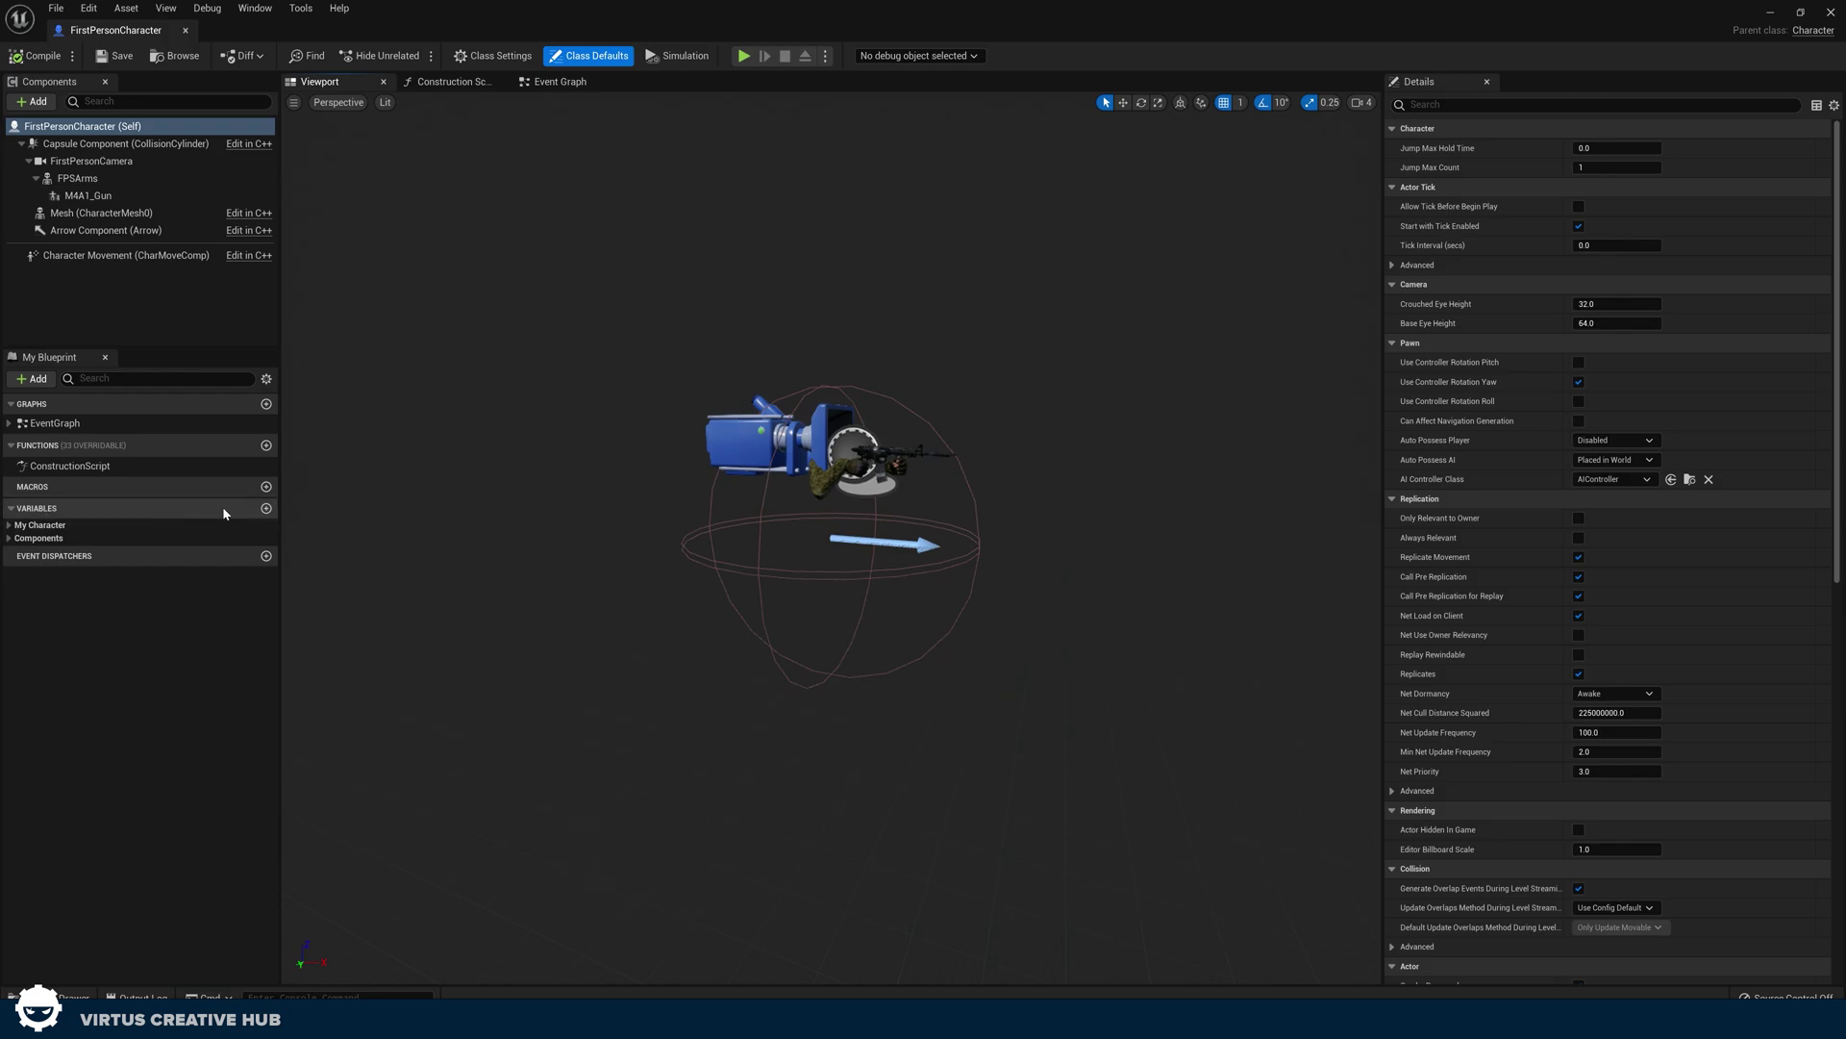
# Add a Boolean variable named FiringWeapon to the FirstPersonCharacter blueprint
pyautogui.click(267, 509)
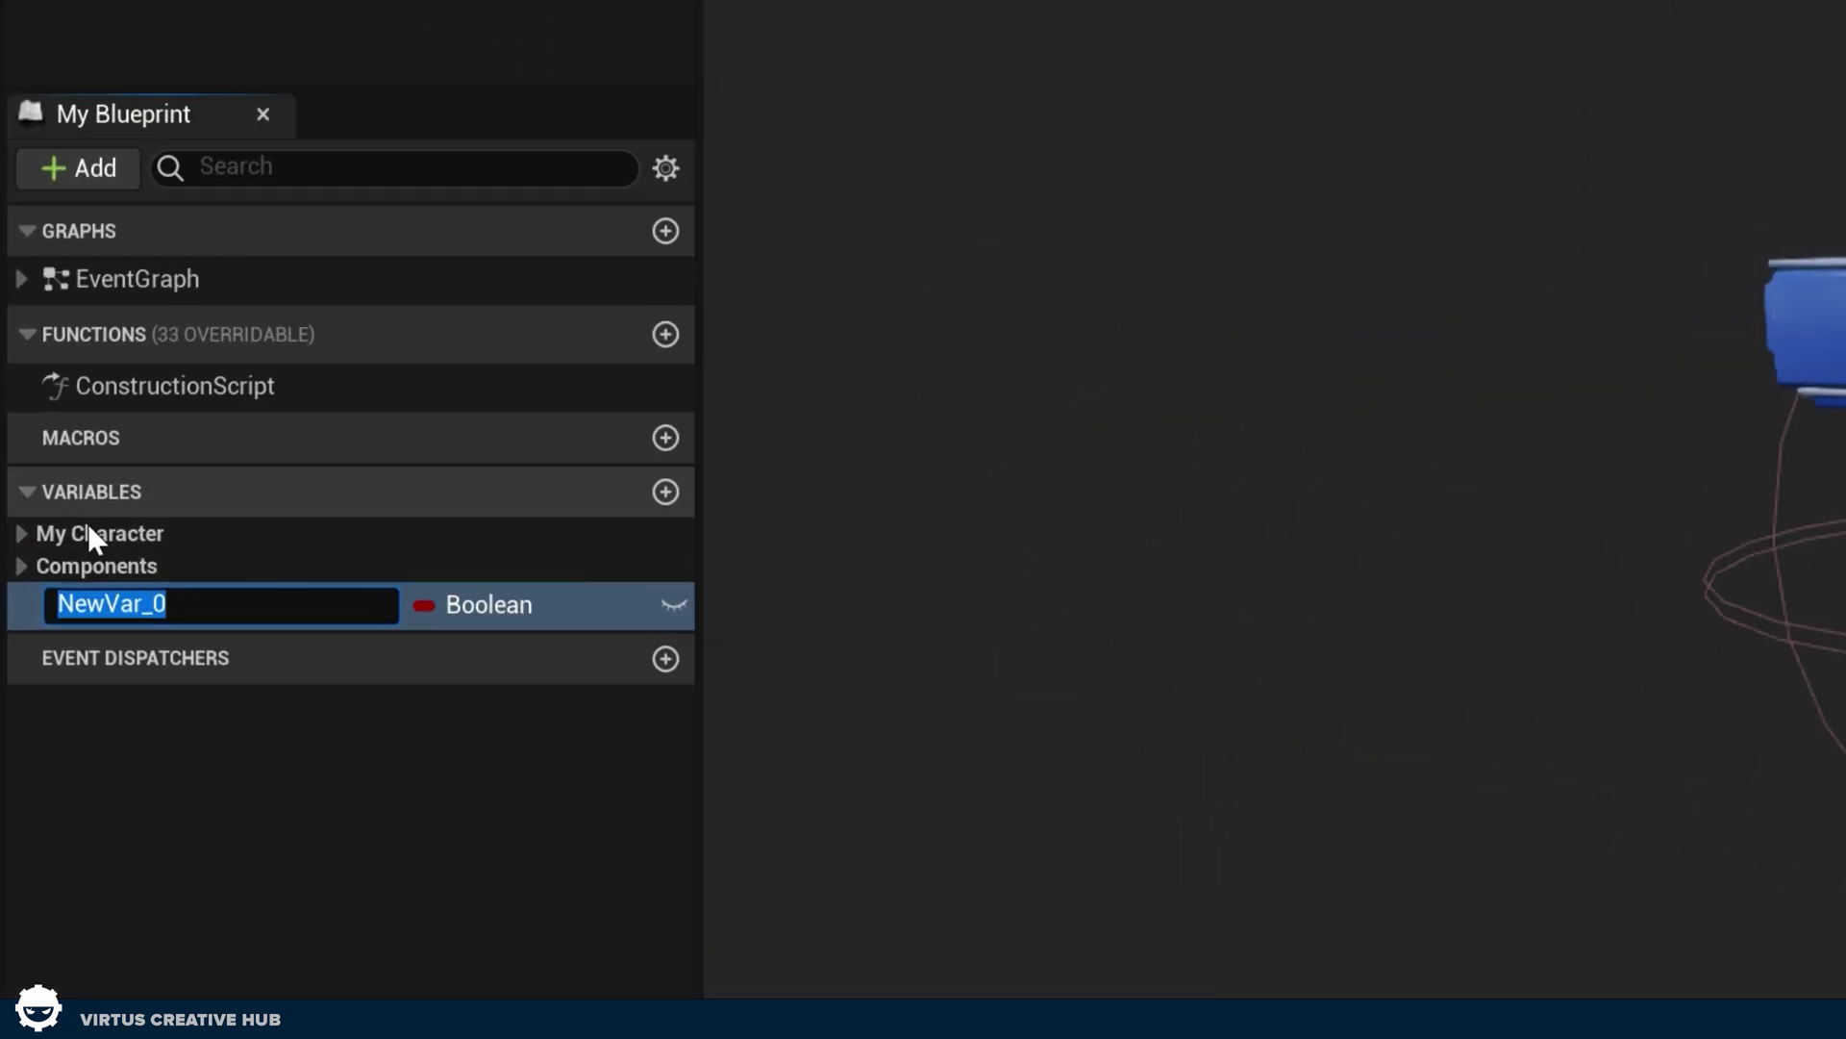
pyautogui.write('Fi')
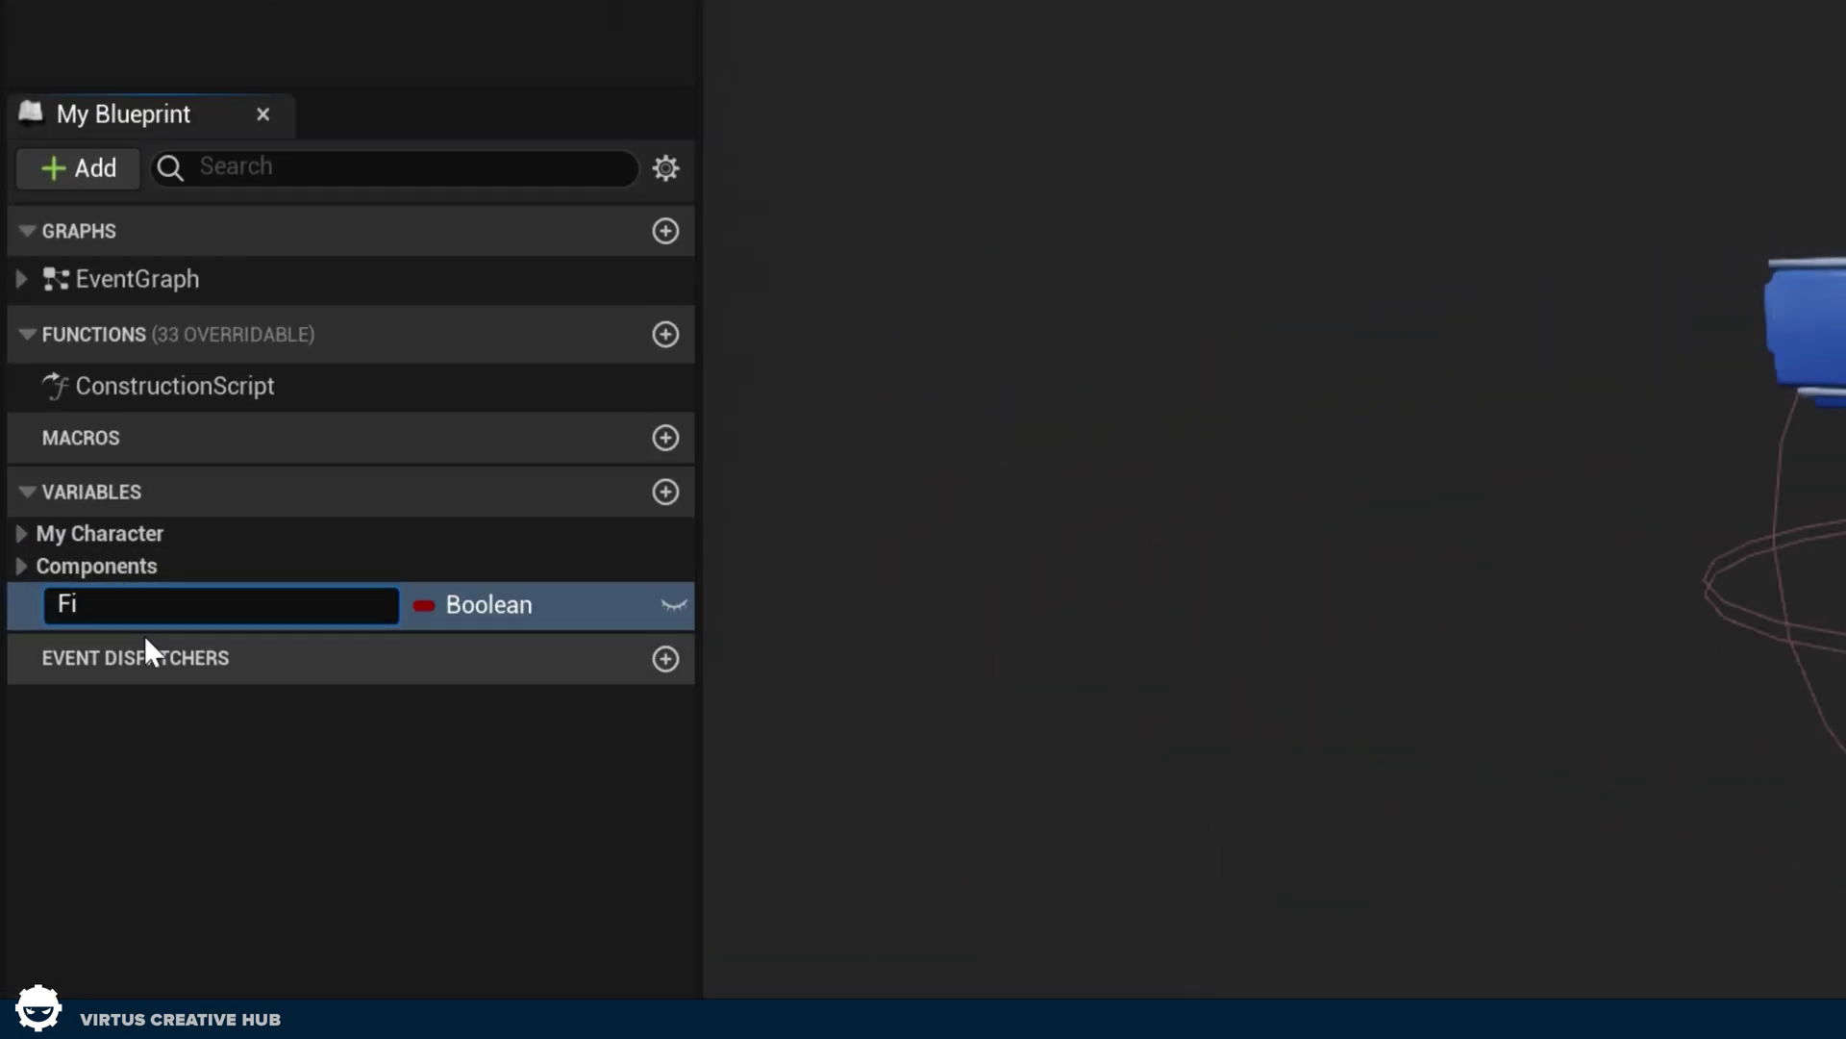
pyautogui.write('ringWeapon')
pyautogui.press('Return')
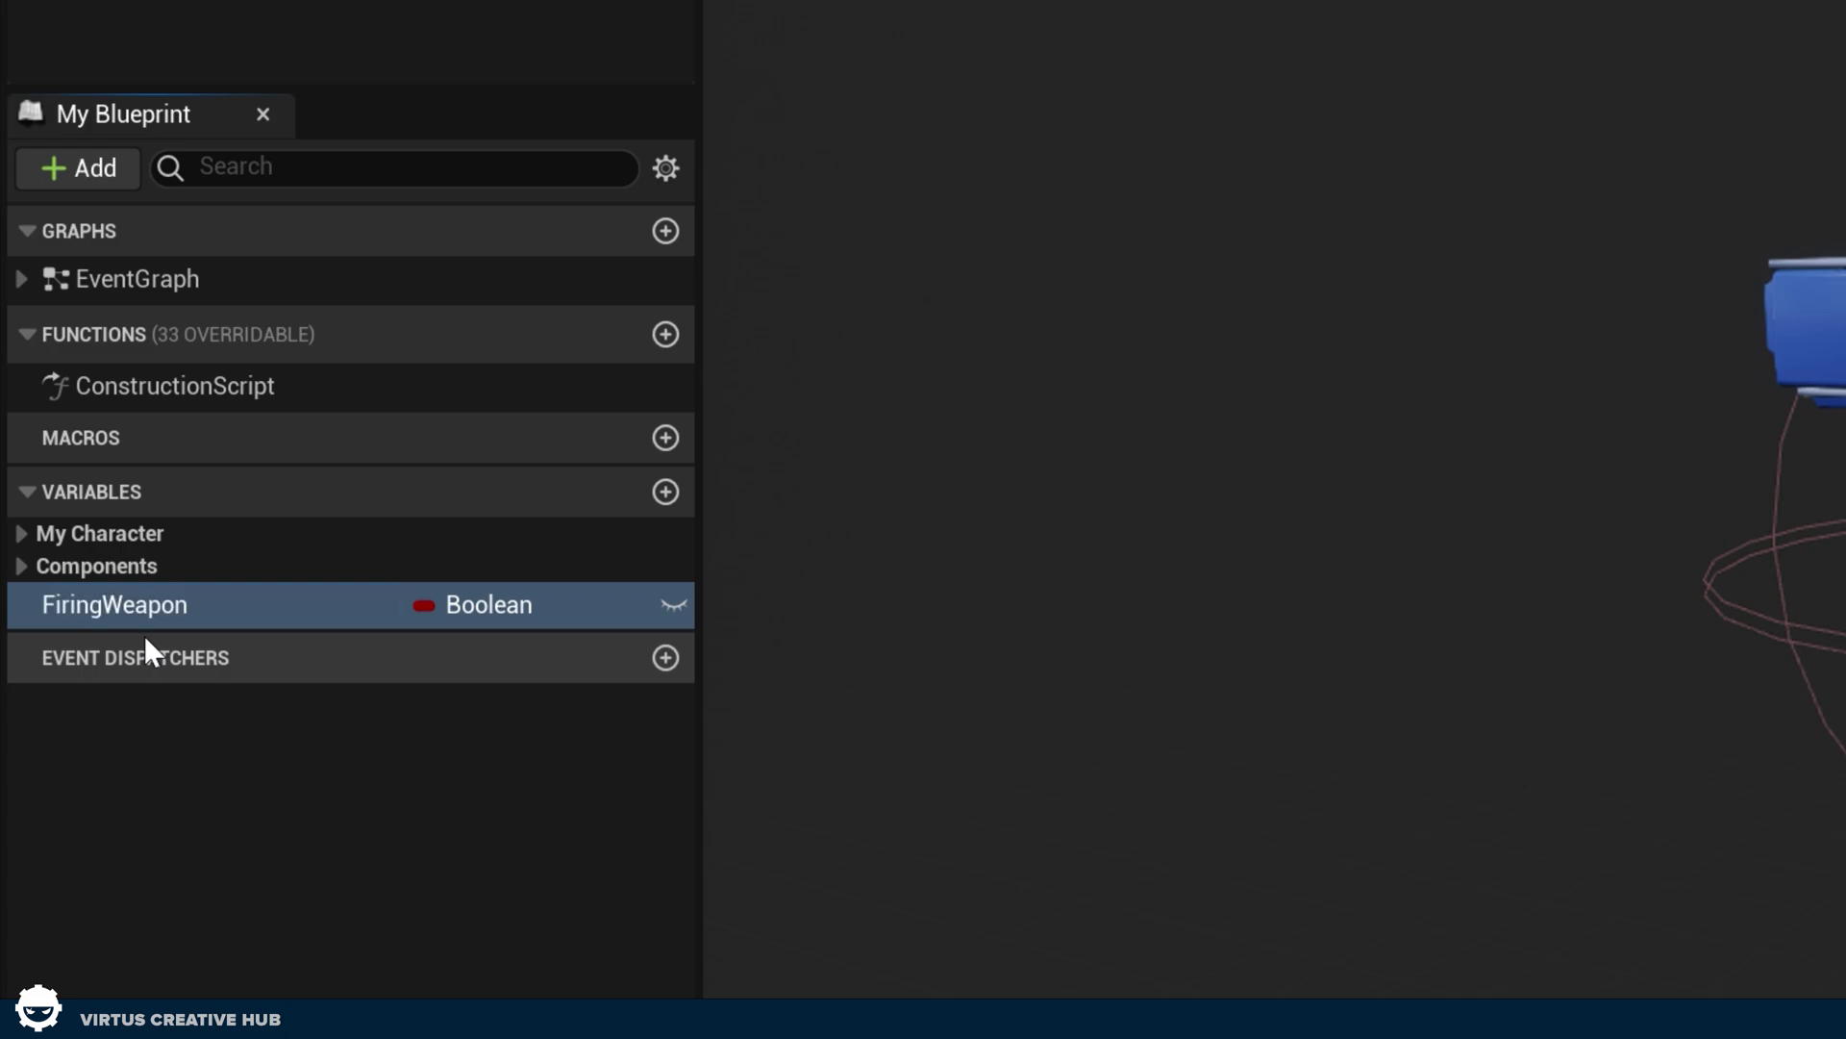
pyautogui.click(508, 617)
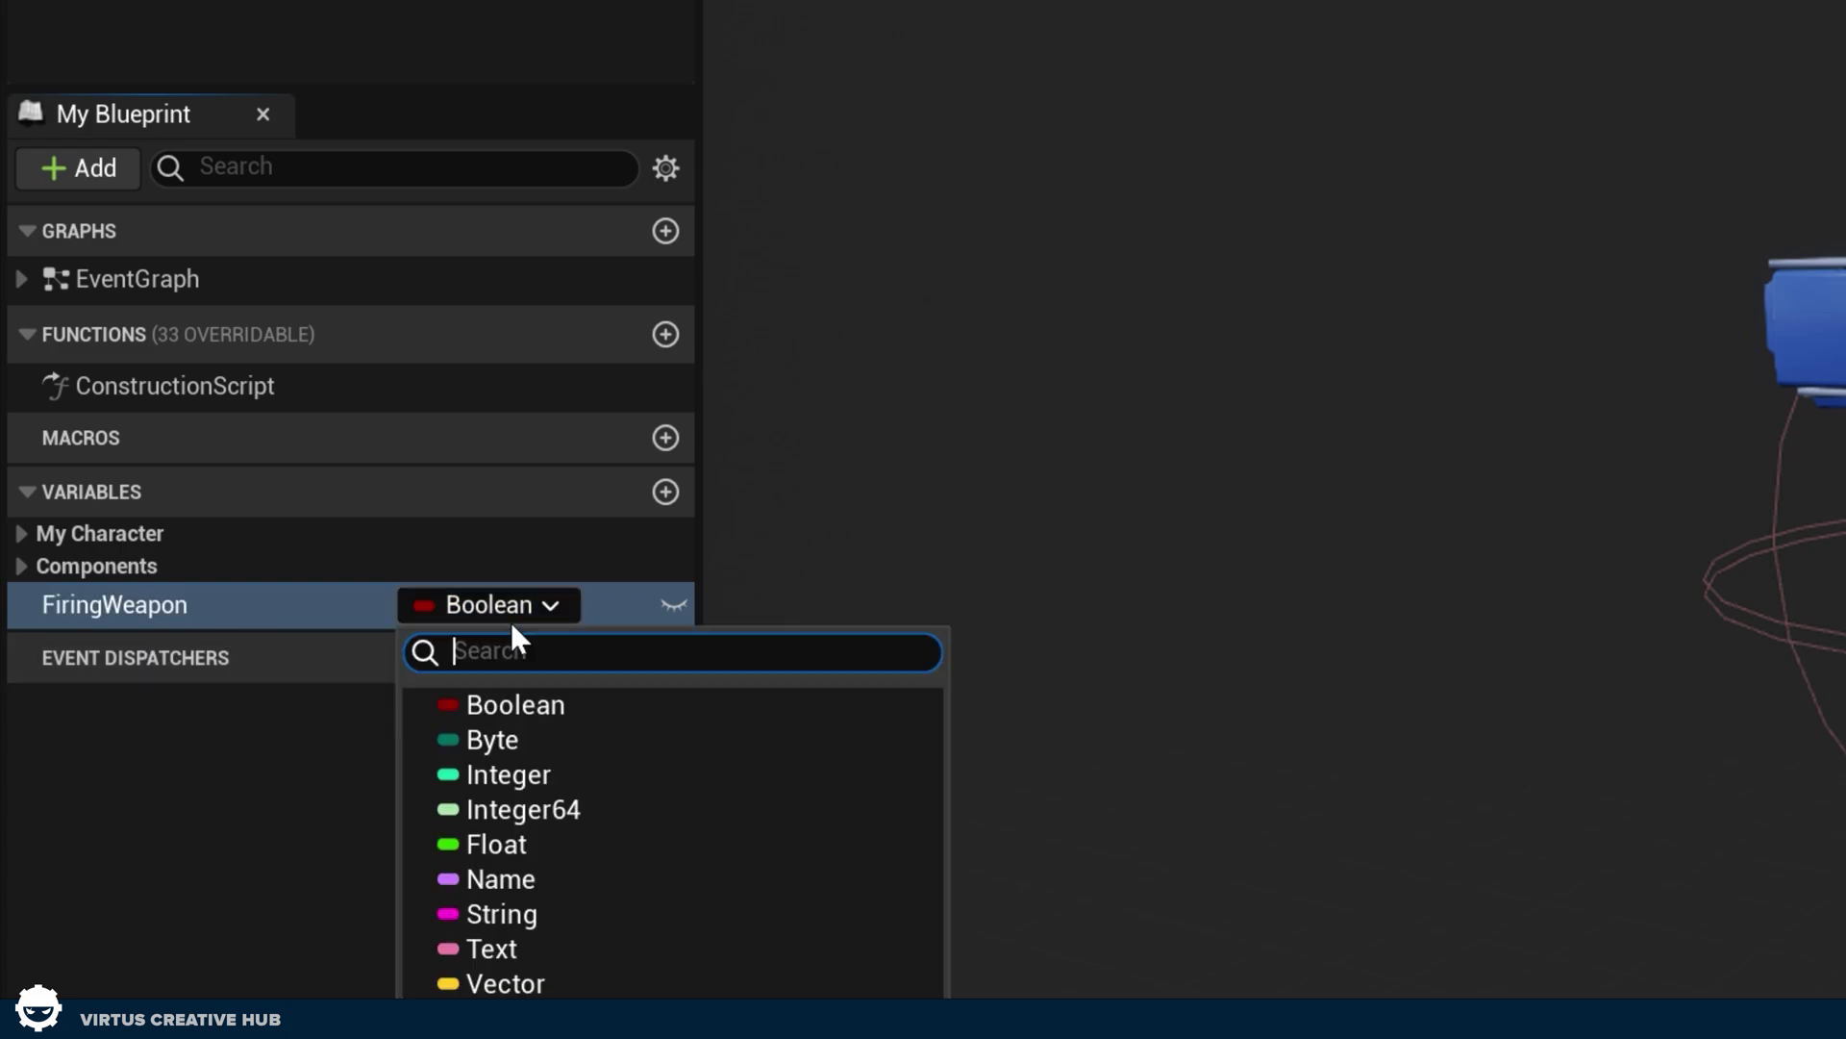
pyautogui.click(485, 707)
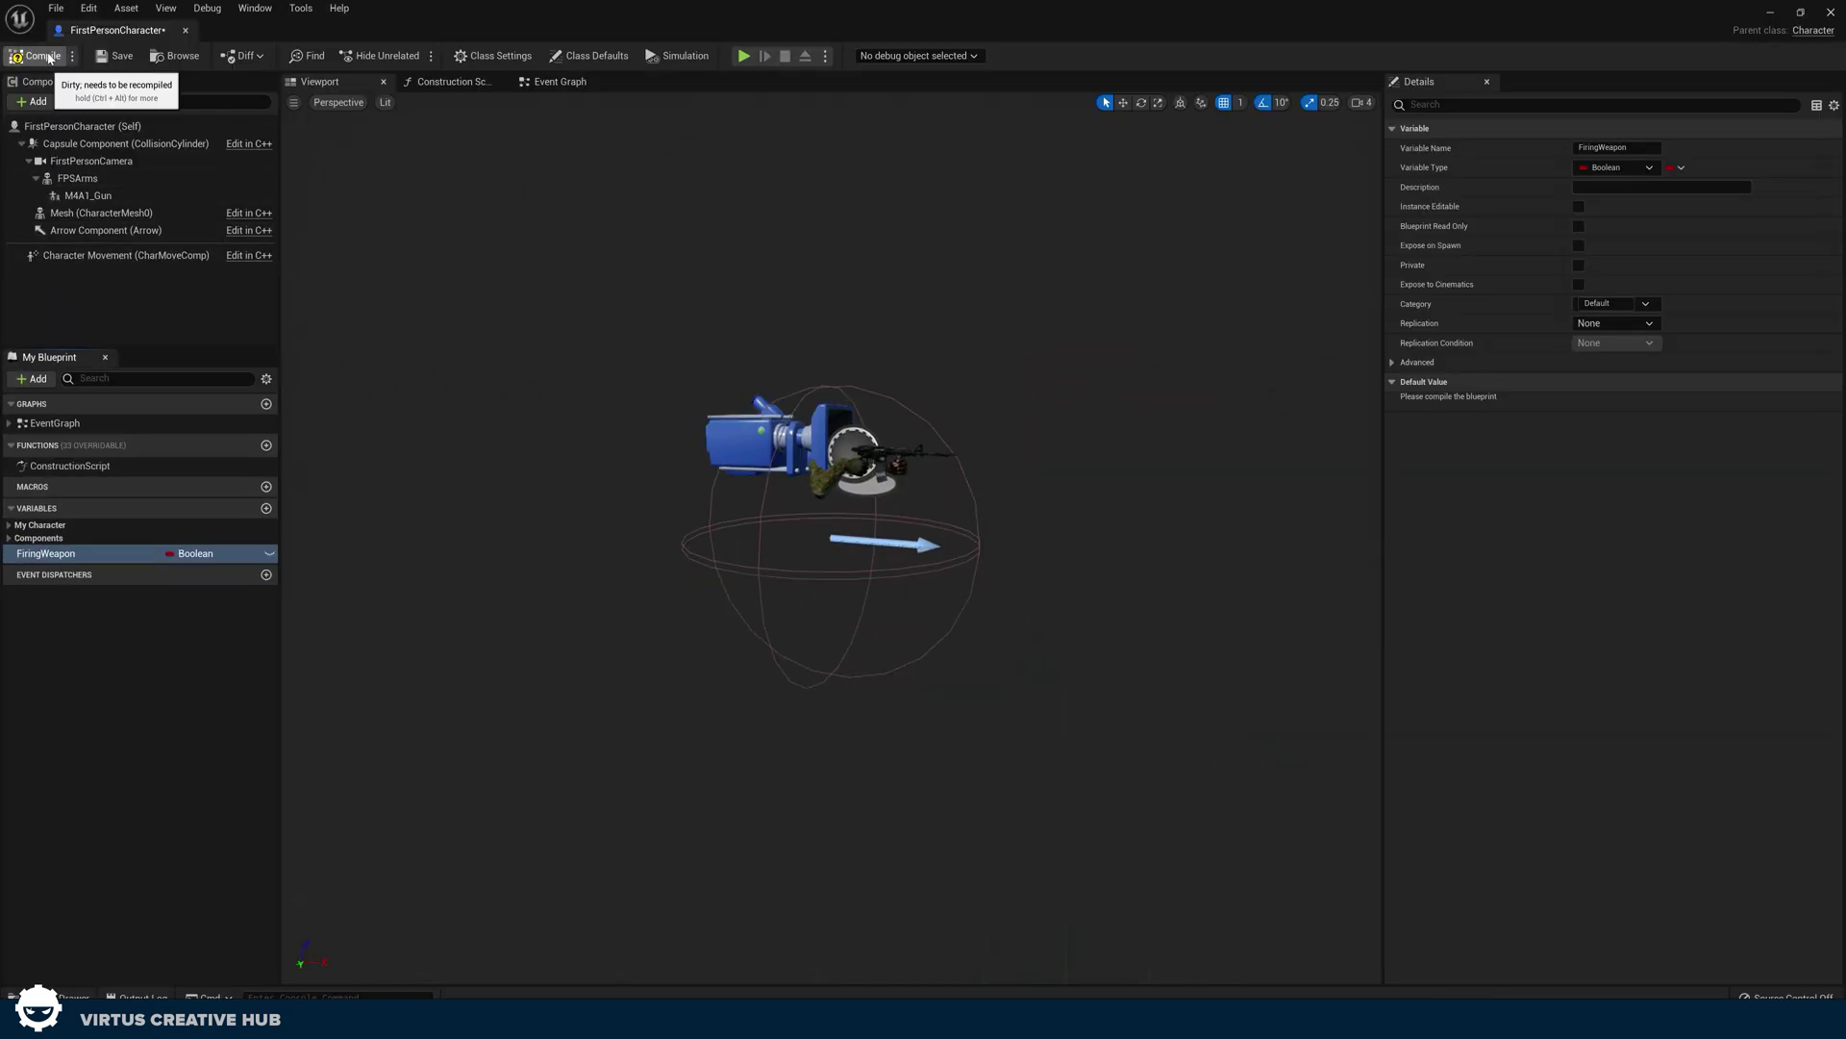
# Compile and save the FirstPersonCharacter blueprint, and close it
pyautogui.click(46, 57)
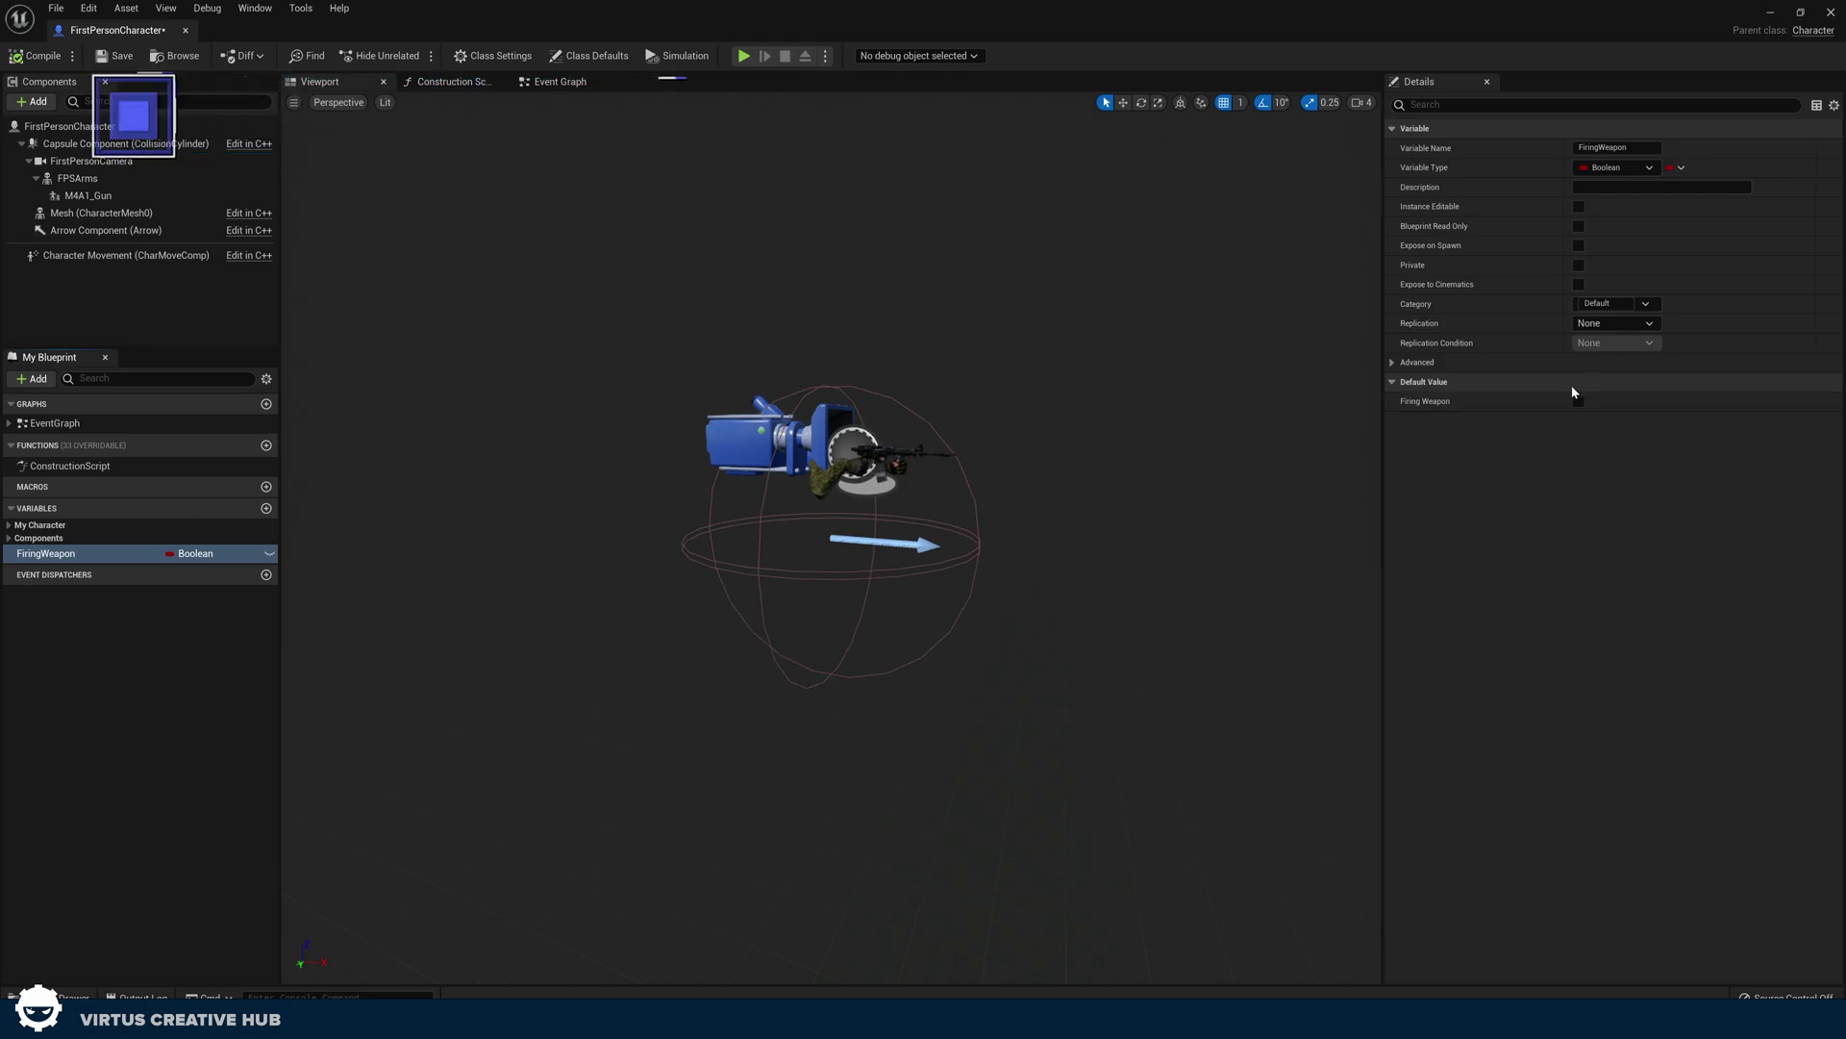
pyautogui.click(116, 57)
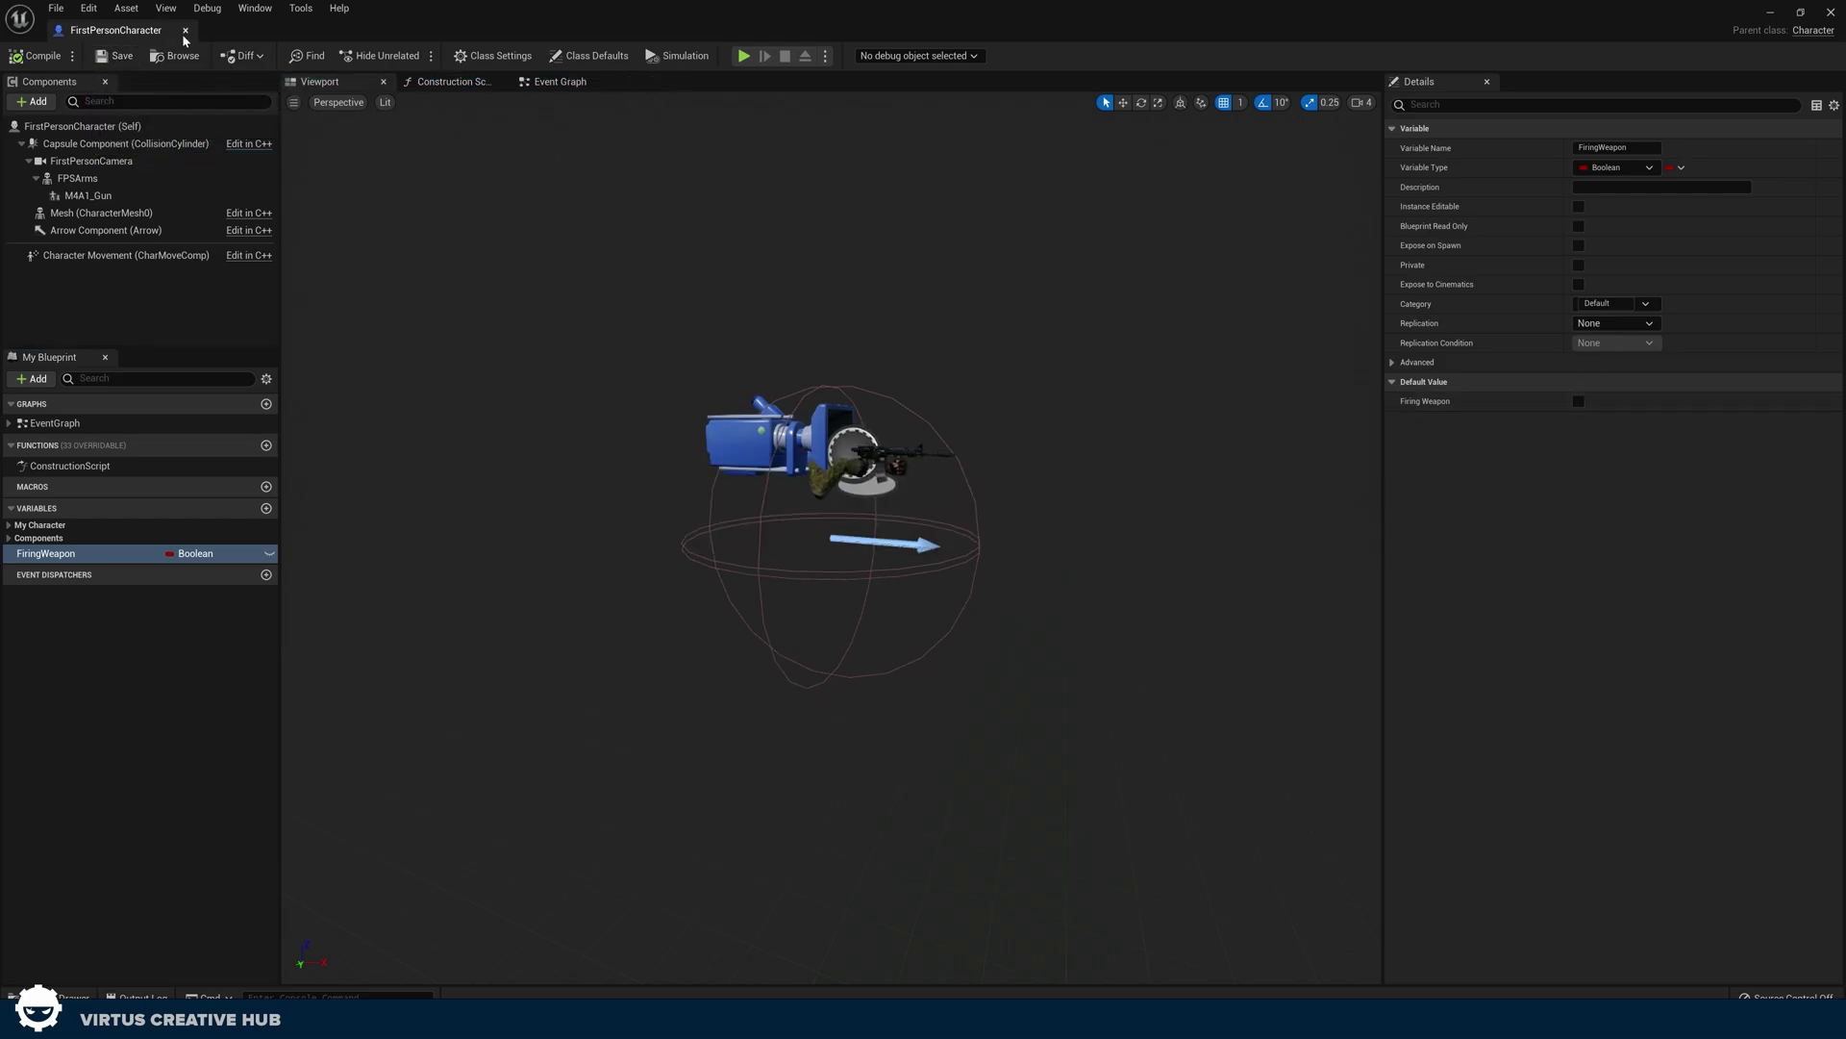
pyautogui.click(186, 30)
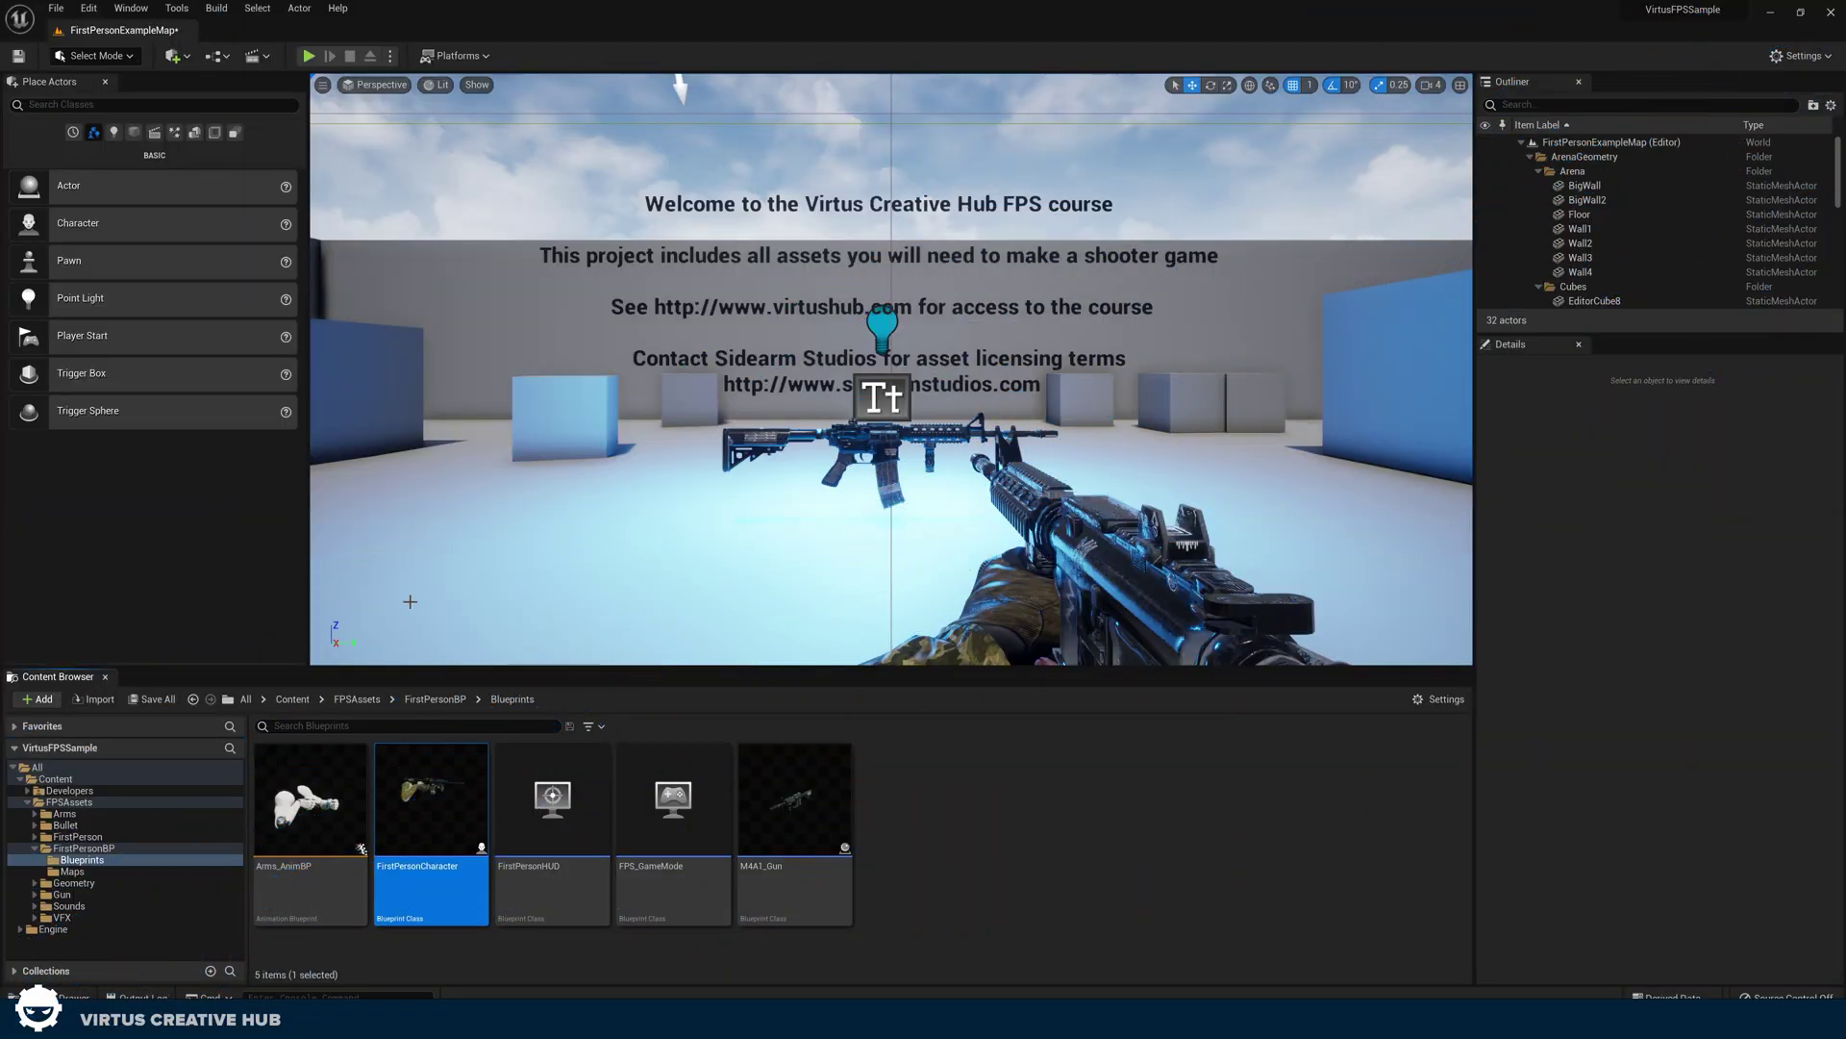
# Open the Arms_AnimBP animation blueprint and go up from its Locomotion state to the State Machine graph
pyautogui.moveTo(293, 877)
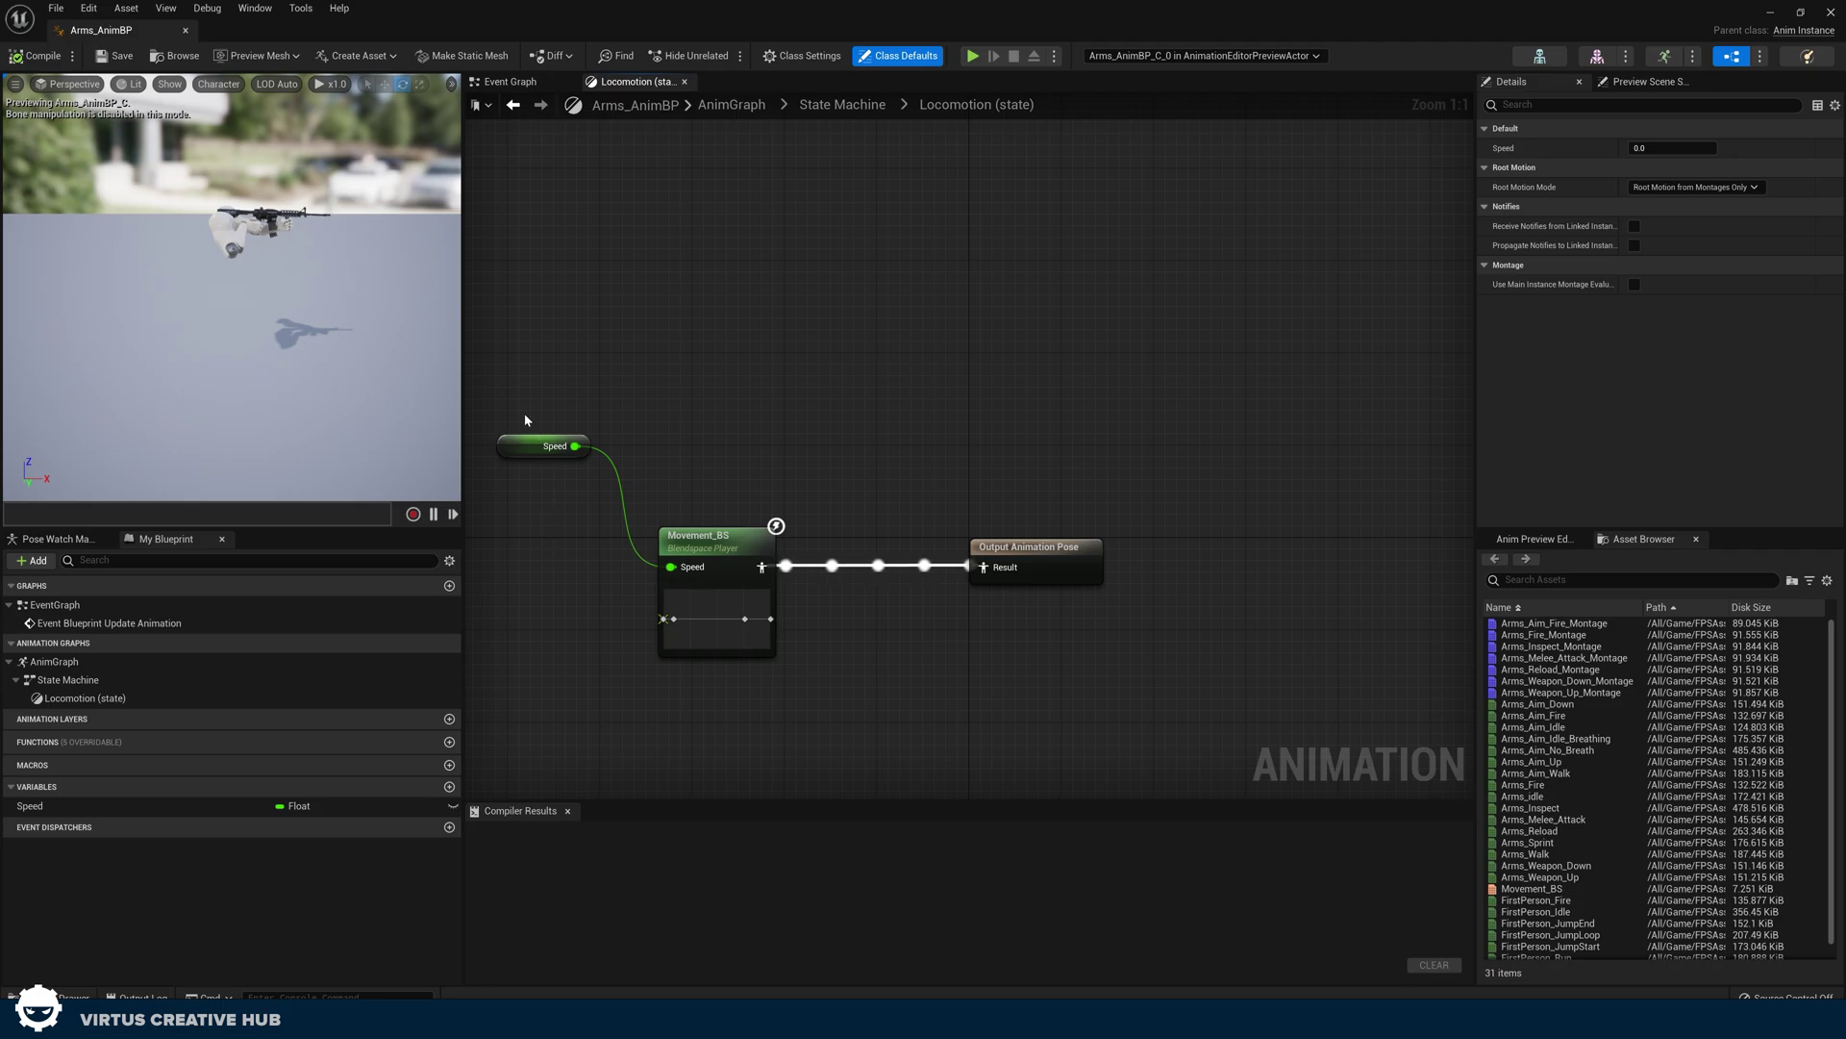
pyautogui.moveTo(523, 412); pyautogui.dragTo(765, 623)
pyautogui.click(939, 627)
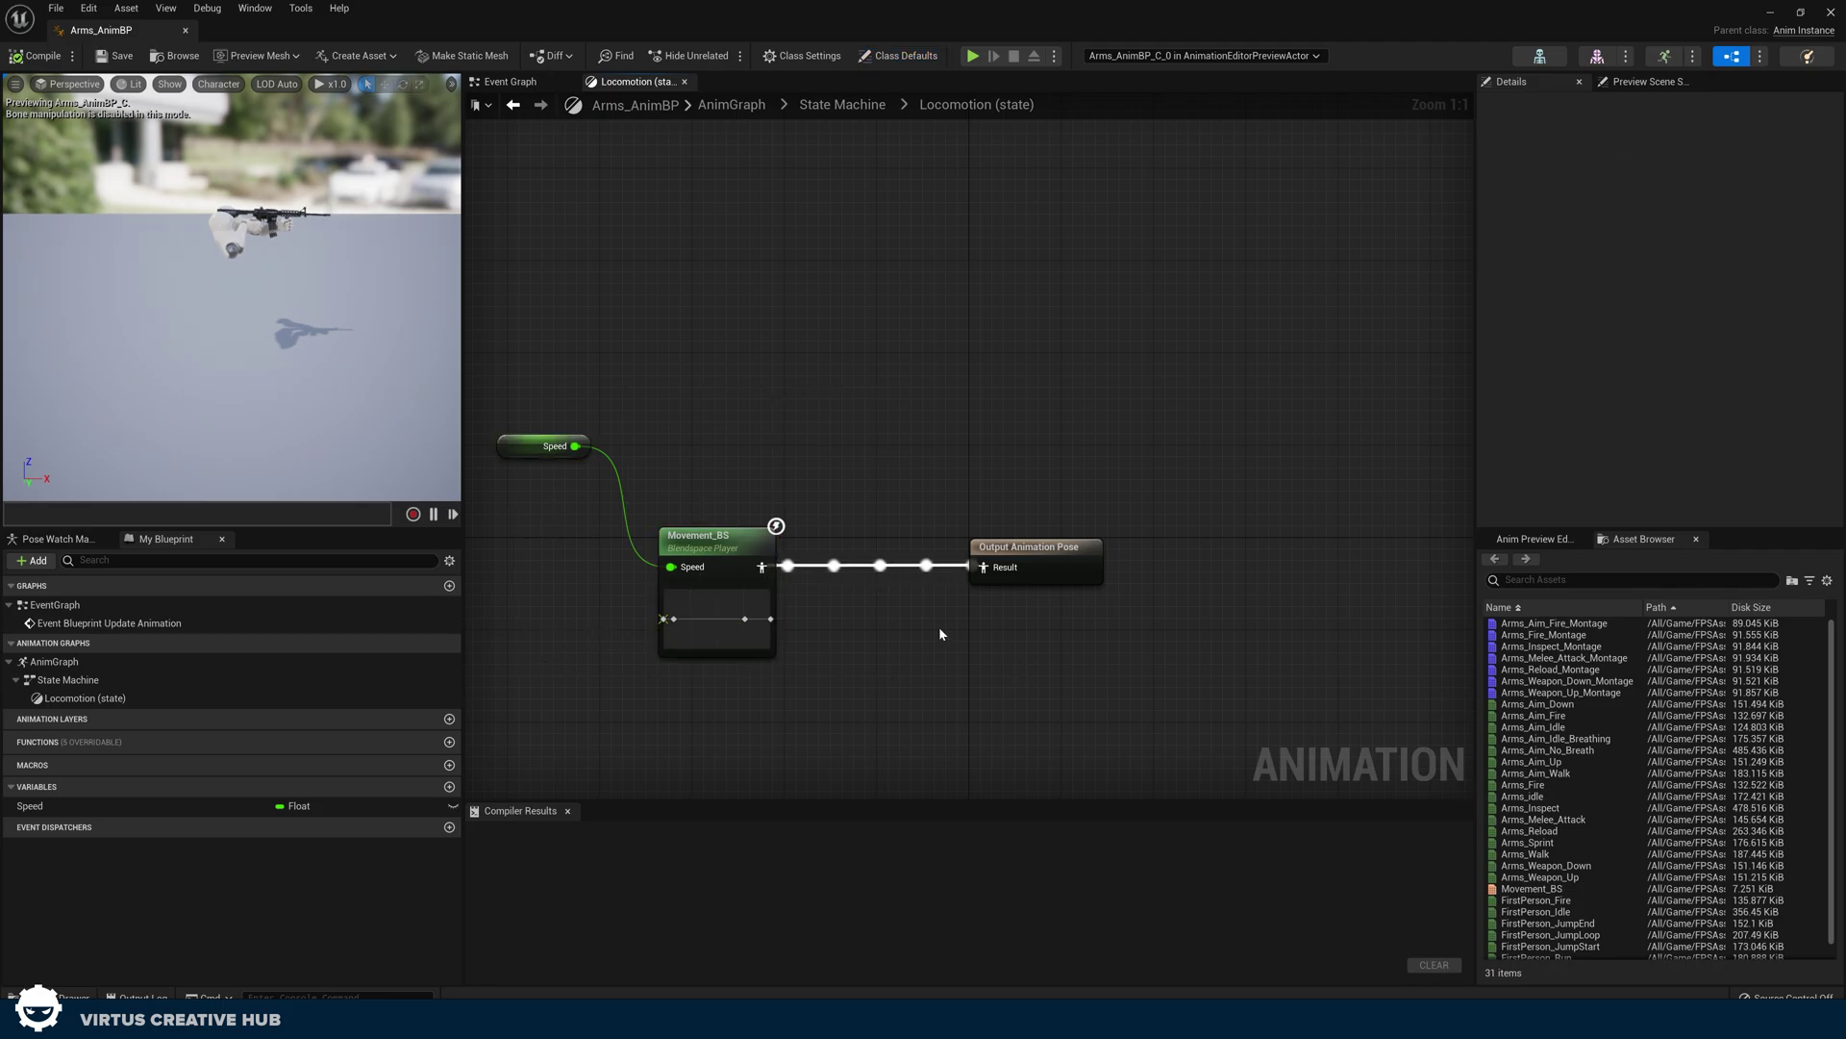
pyautogui.click(827, 106)
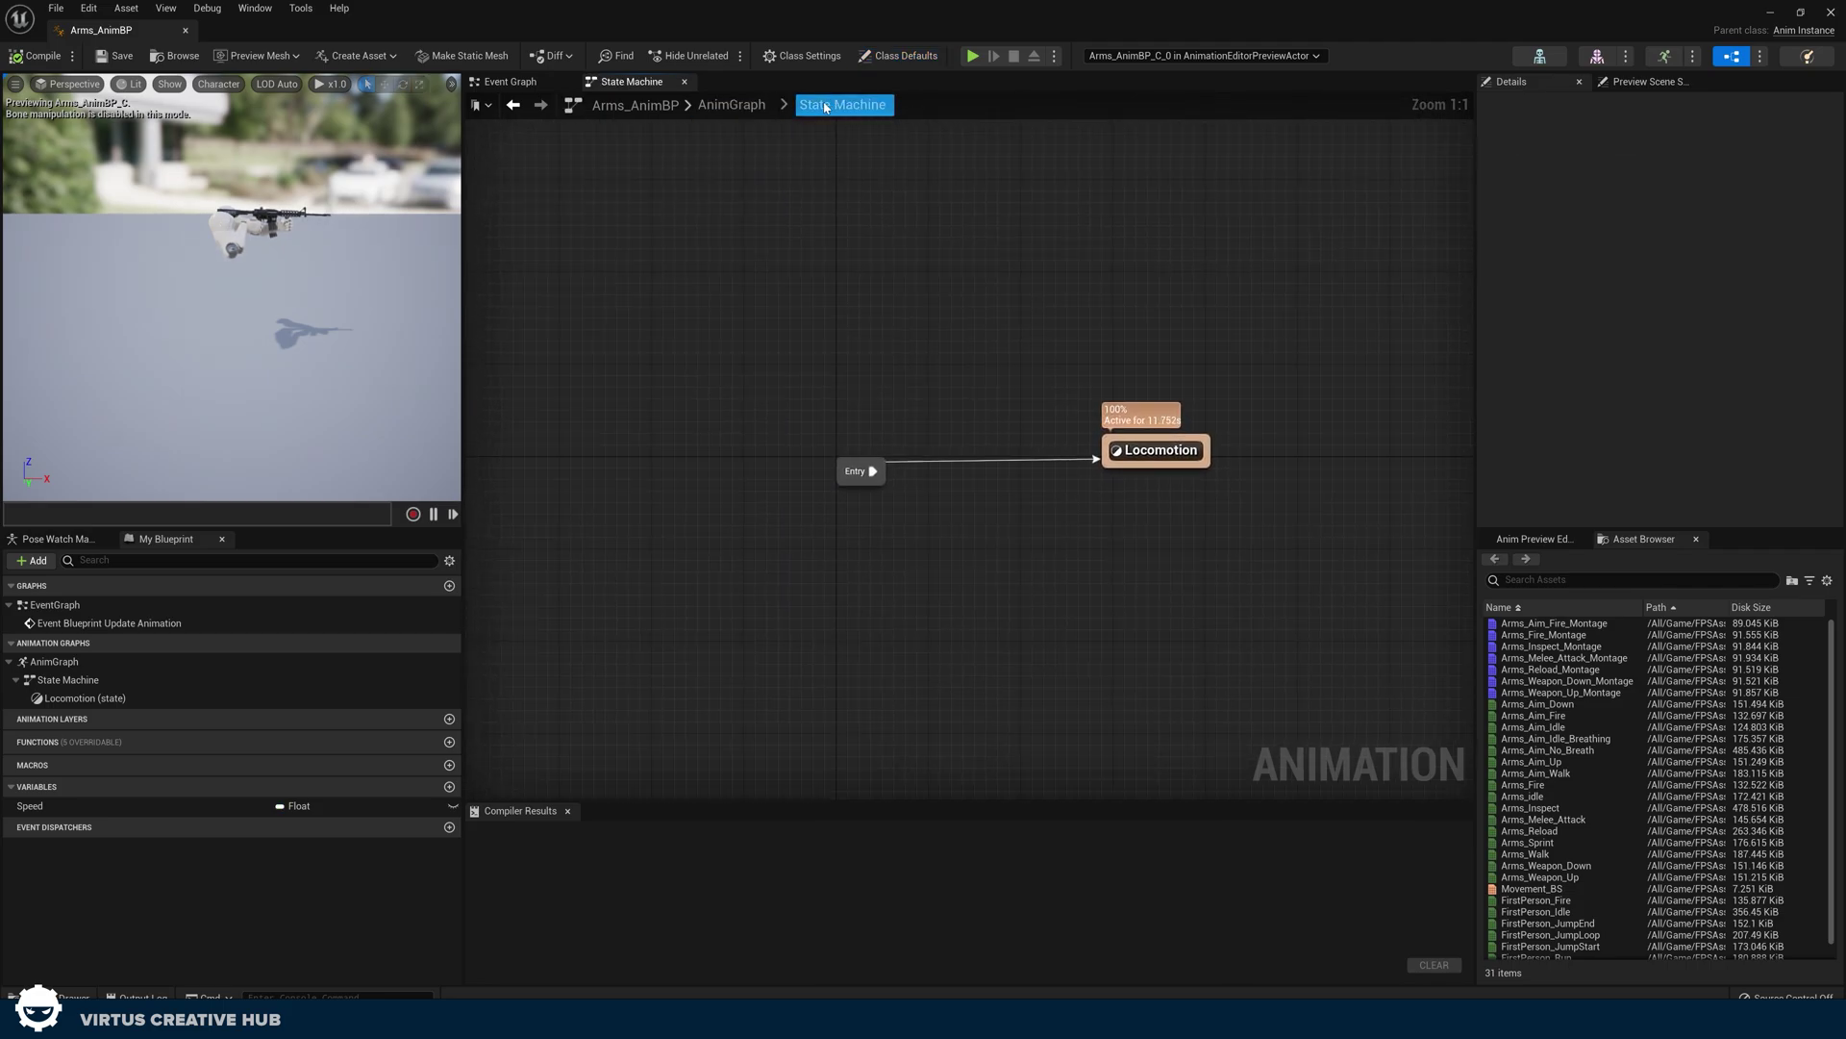
# Add a state named WeaponFiring with a transition from Locomotion, and place it just above Locomotion
pyautogui.moveTo(1129, 379); pyautogui.dragTo(902, 412, button='right')
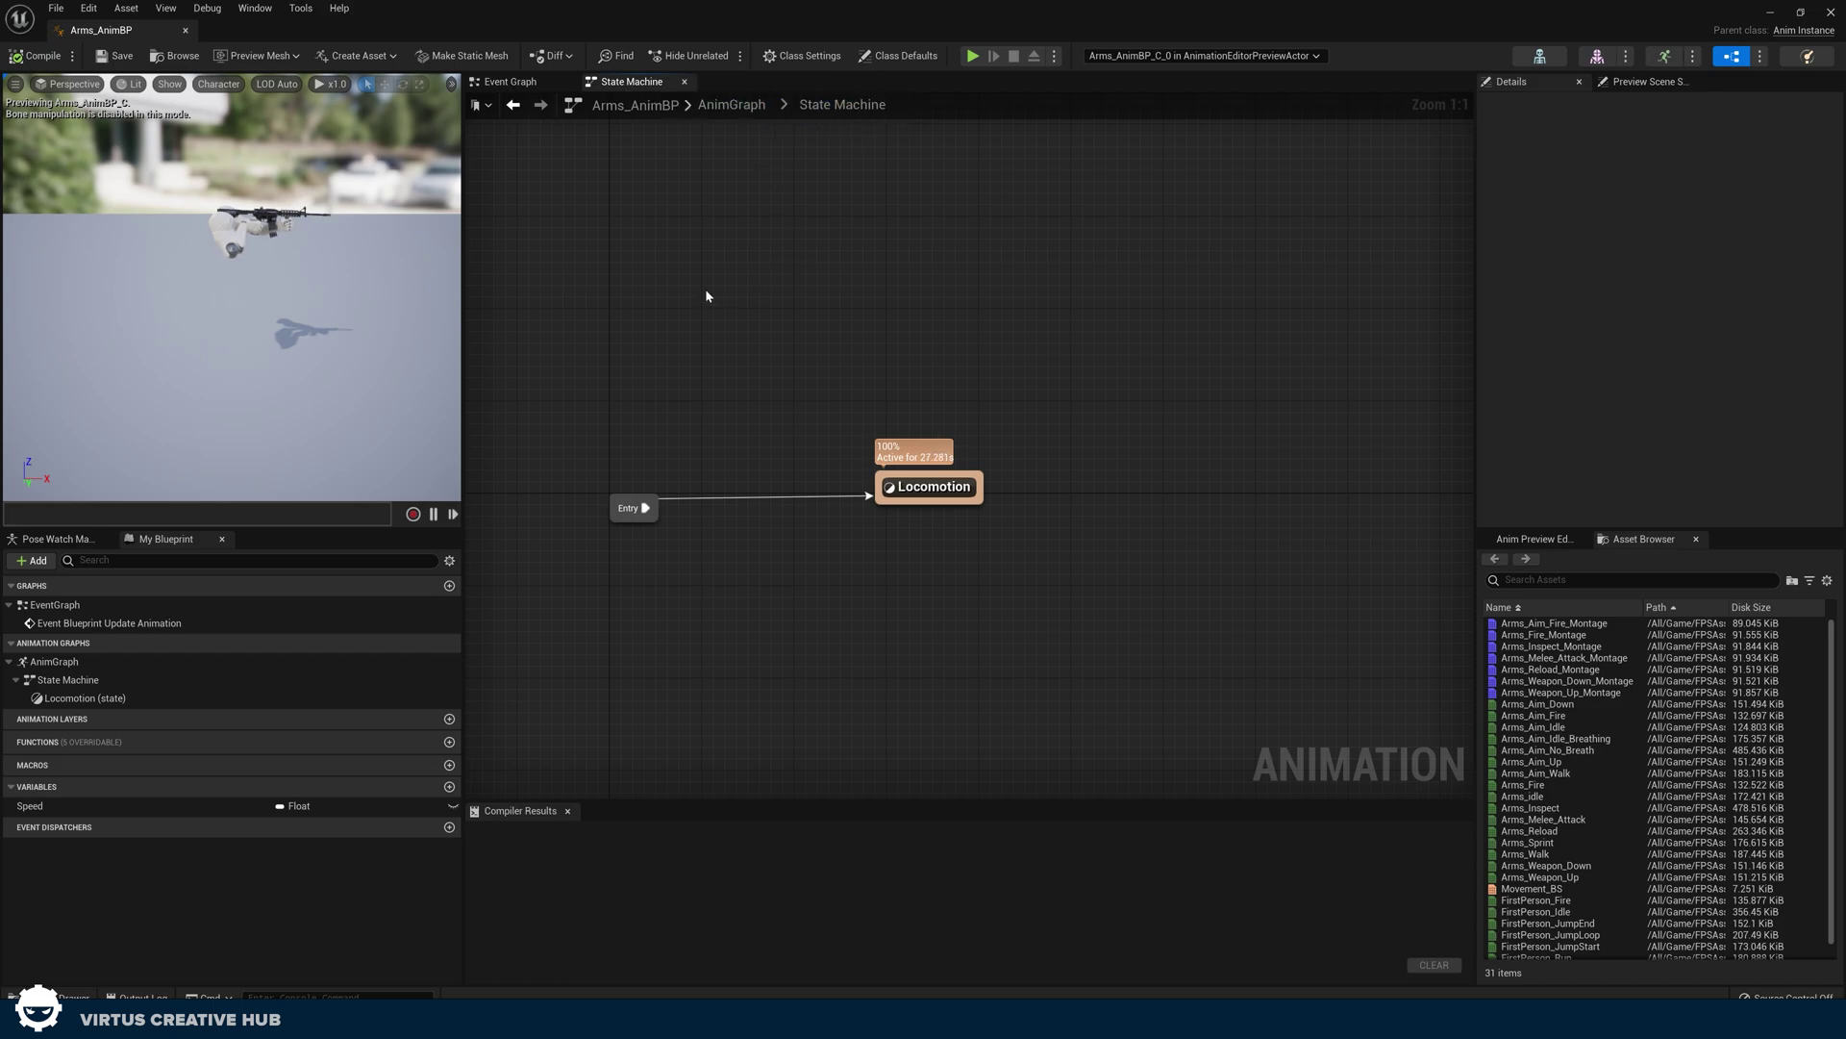
pyautogui.moveTo(979, 481); pyautogui.dragTo(1053, 327)
pyautogui.click(1091, 376)
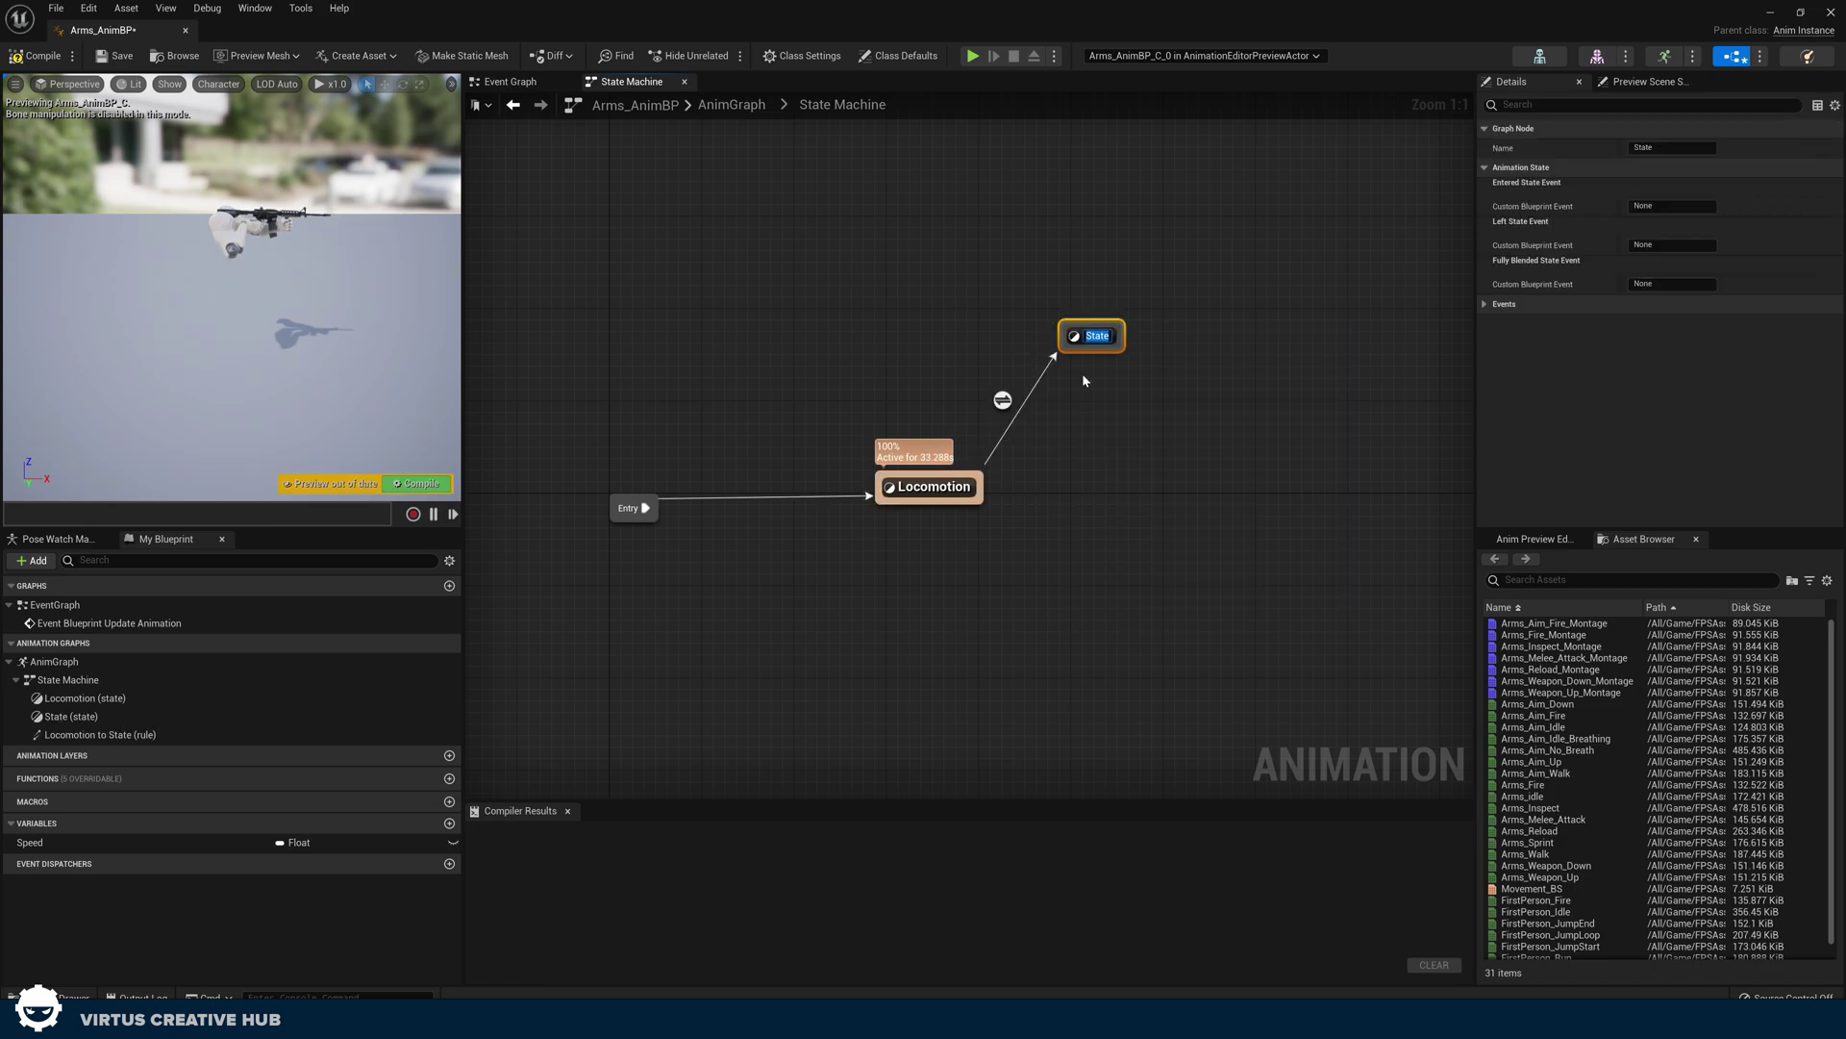
pyautogui.write('WeaponFiring')
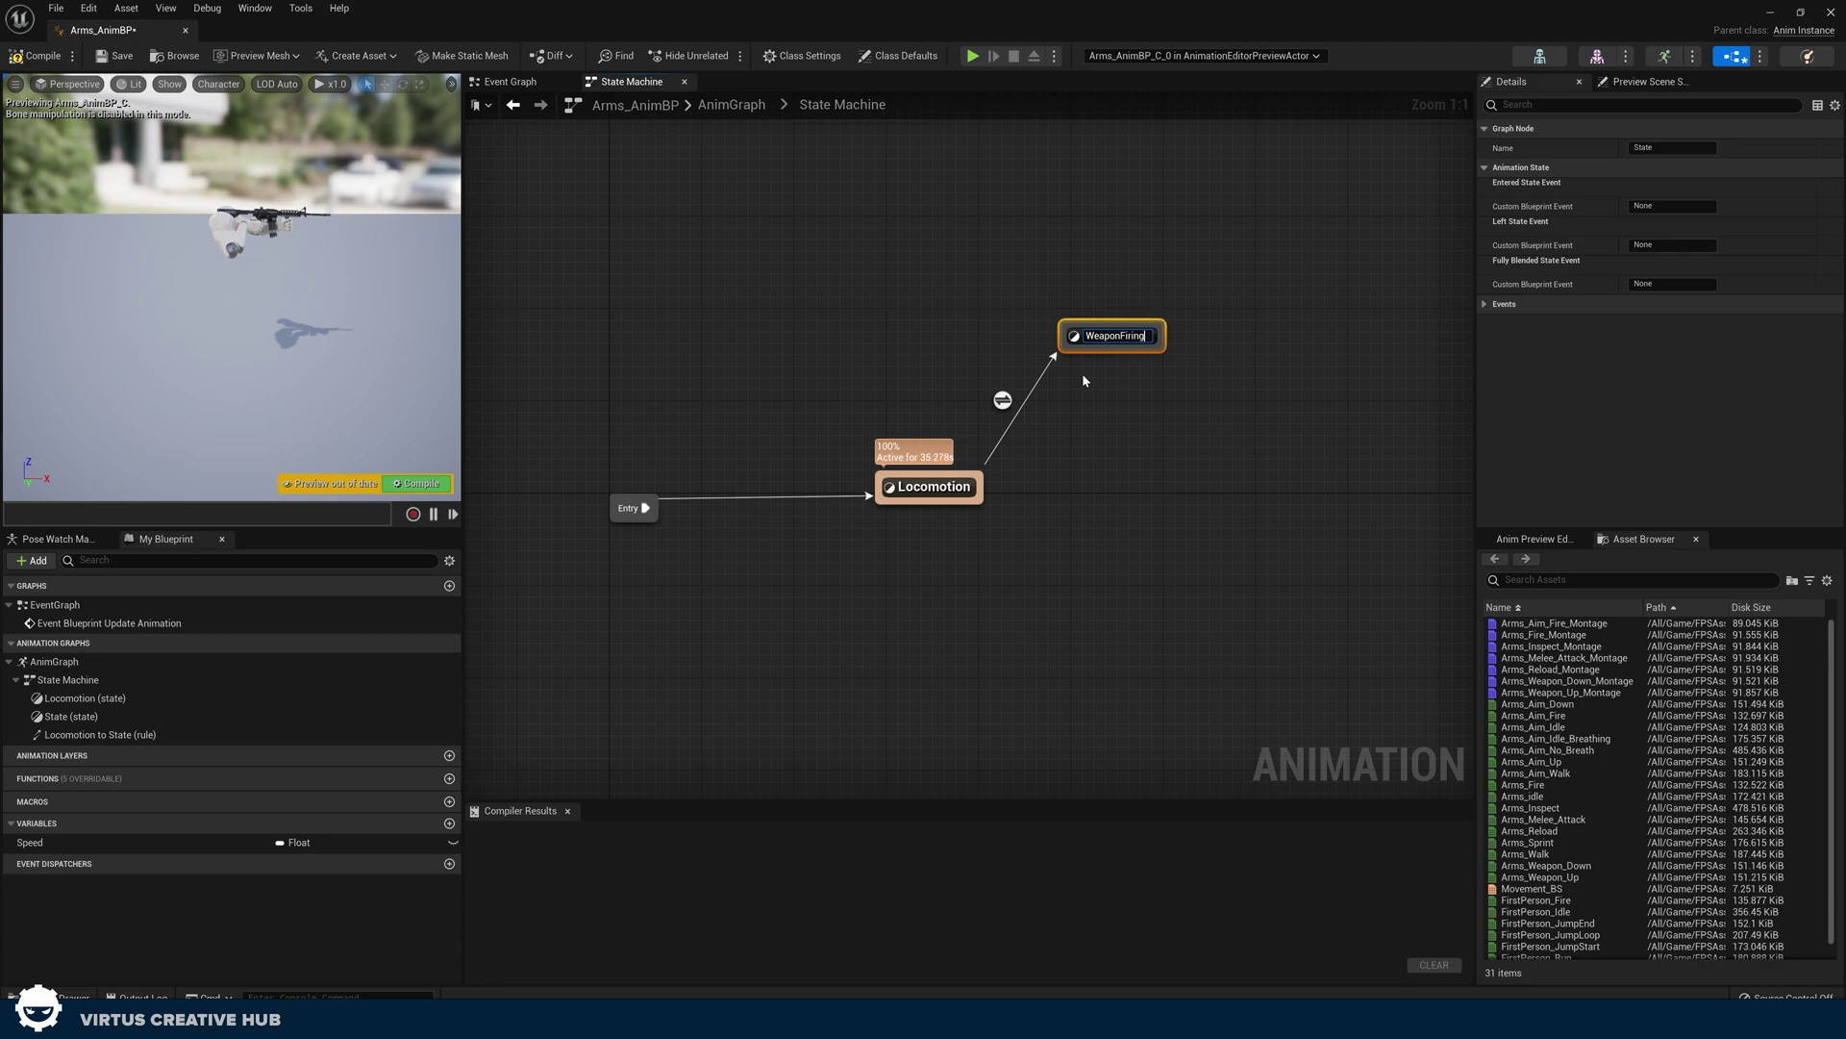
pyautogui.press('Return')
pyautogui.moveTo(1117, 342); pyautogui.dragTo(1037, 330)
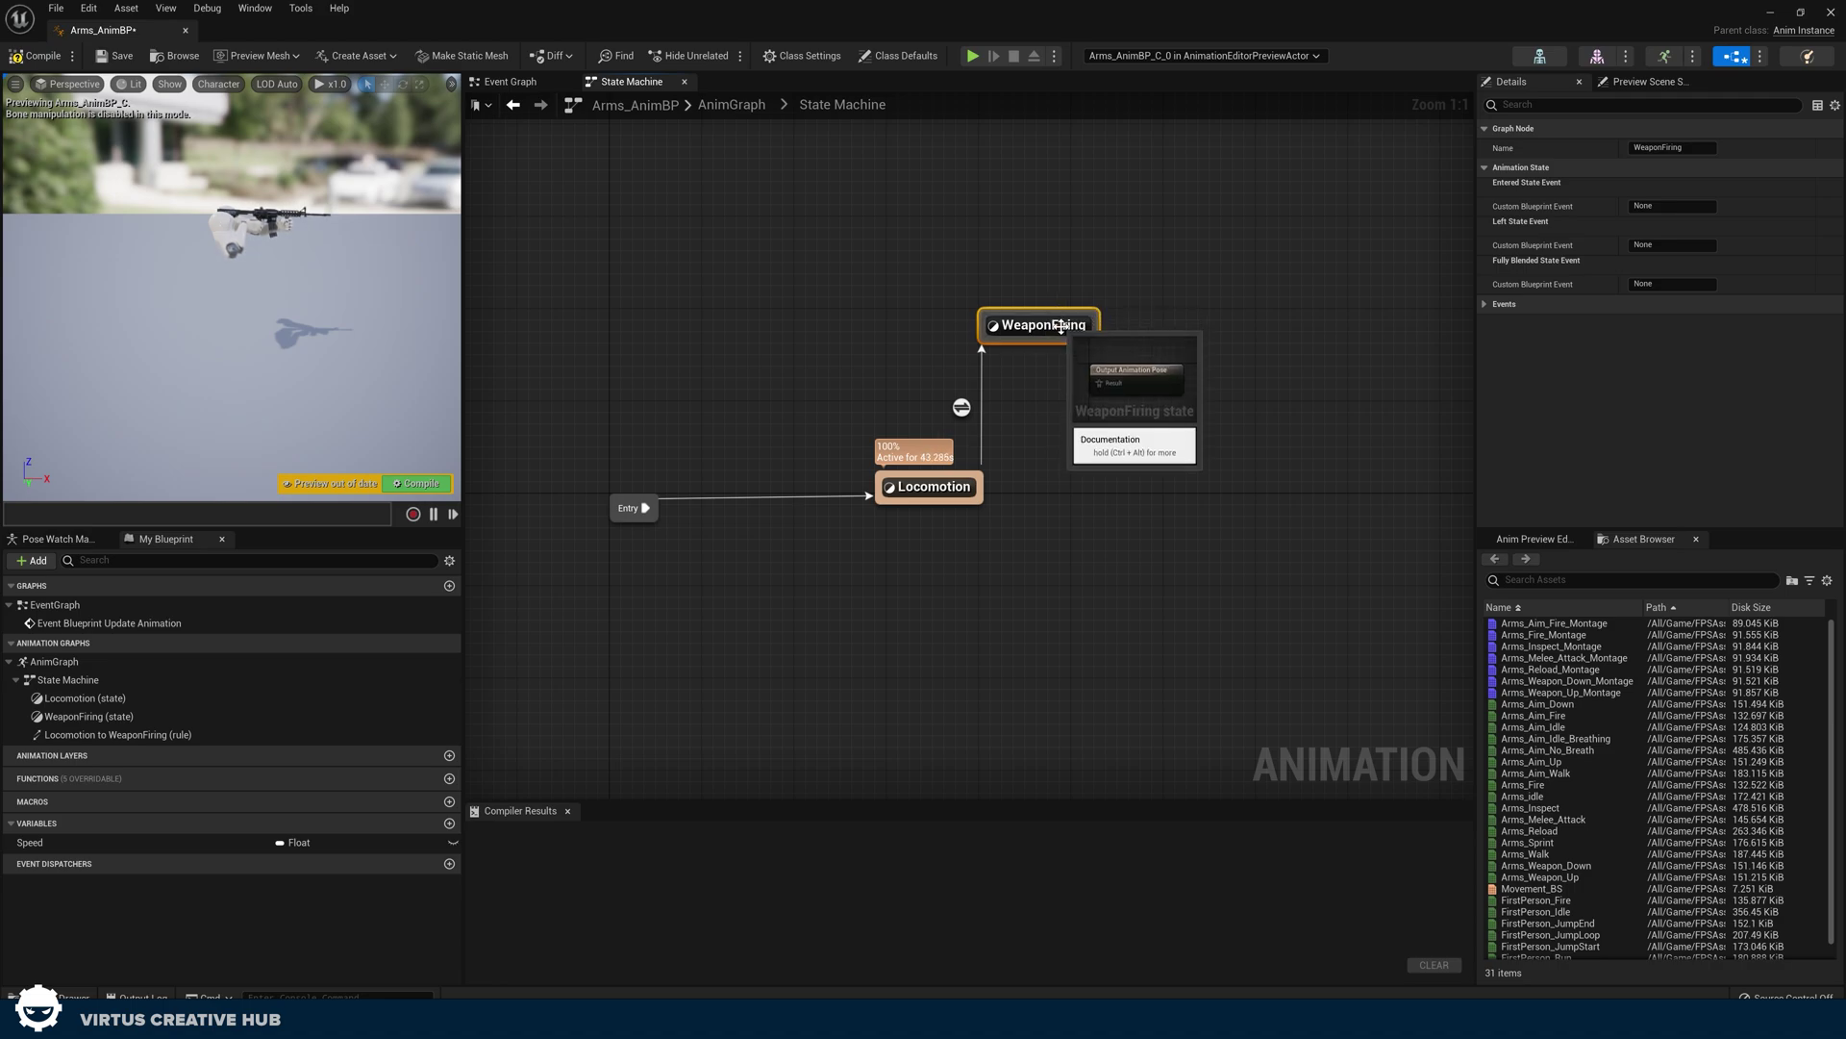
# In the WeaponFiring state, connect the Arms_Fire animation to the Output Animation Pose, and compile the blueprint
pyautogui.doubleClick(1061, 327)
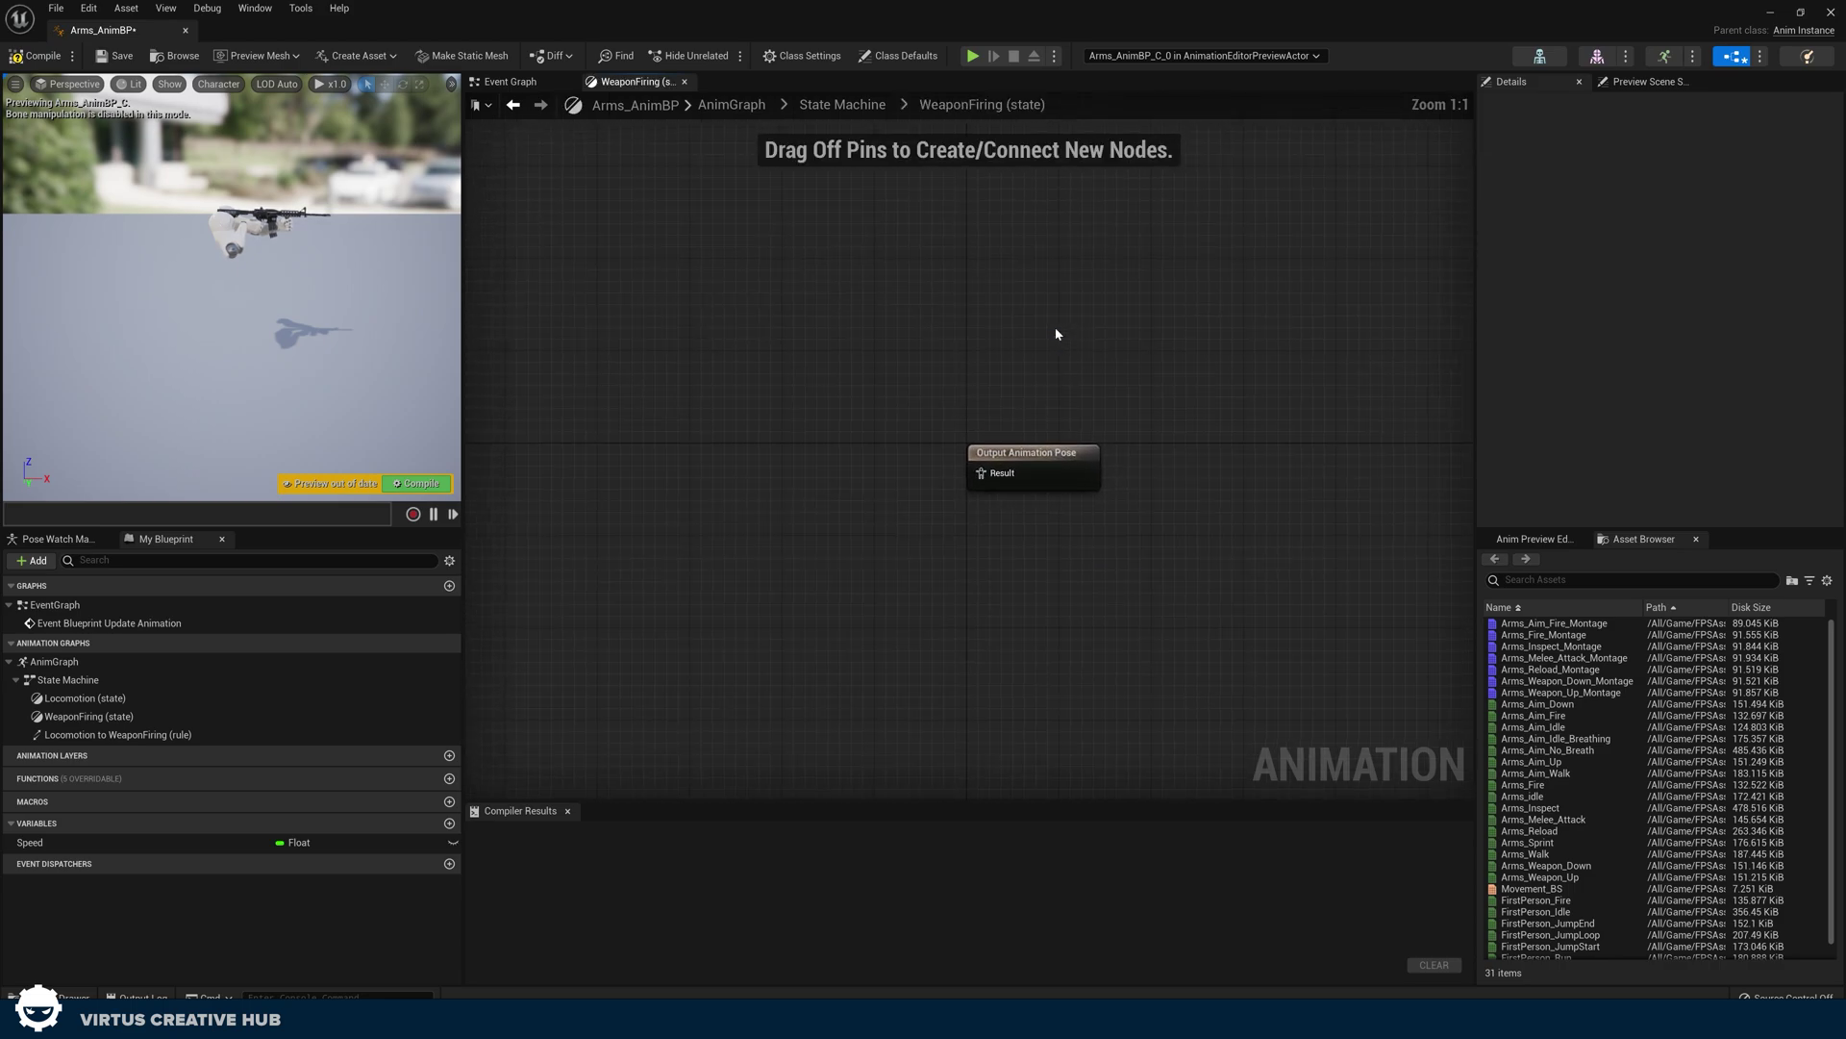
pyautogui.scroll(-1, 1545, 839)
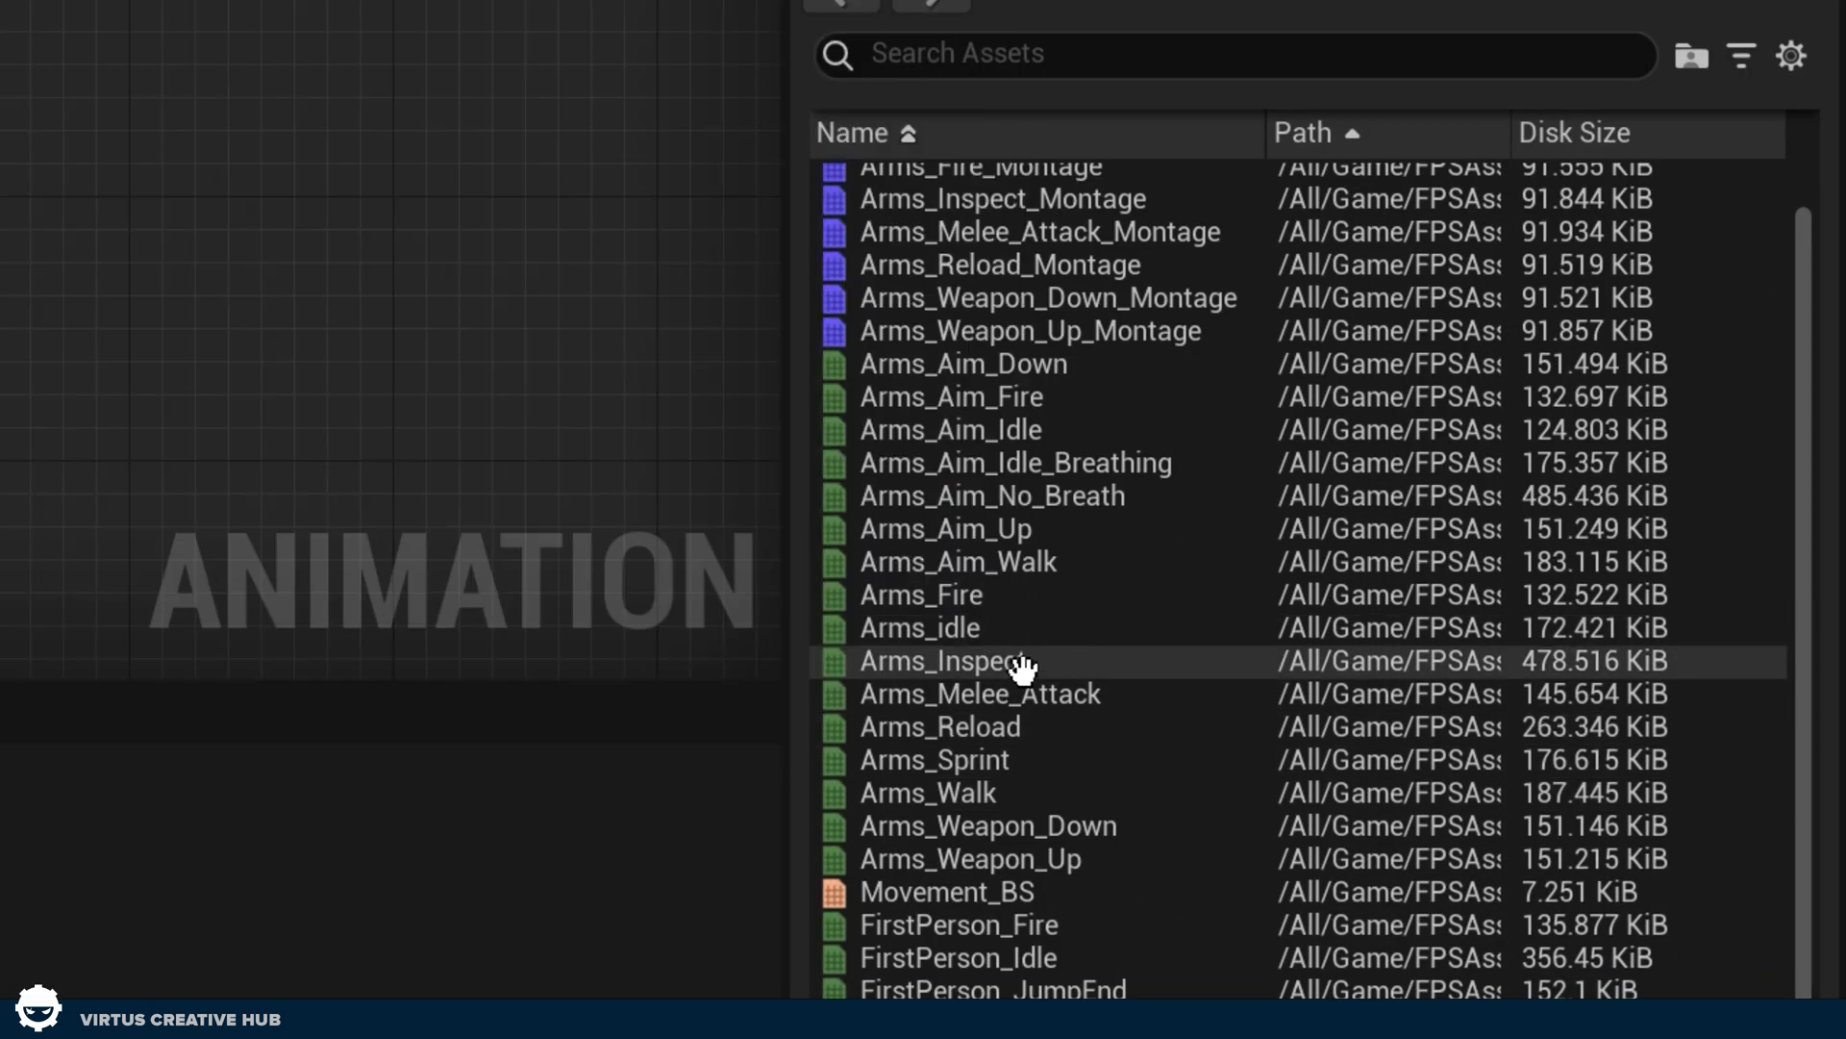
pyautogui.moveTo(932, 590); pyautogui.dragTo(486, 365)
pyautogui.moveTo(810, 532); pyautogui.dragTo(983, 475)
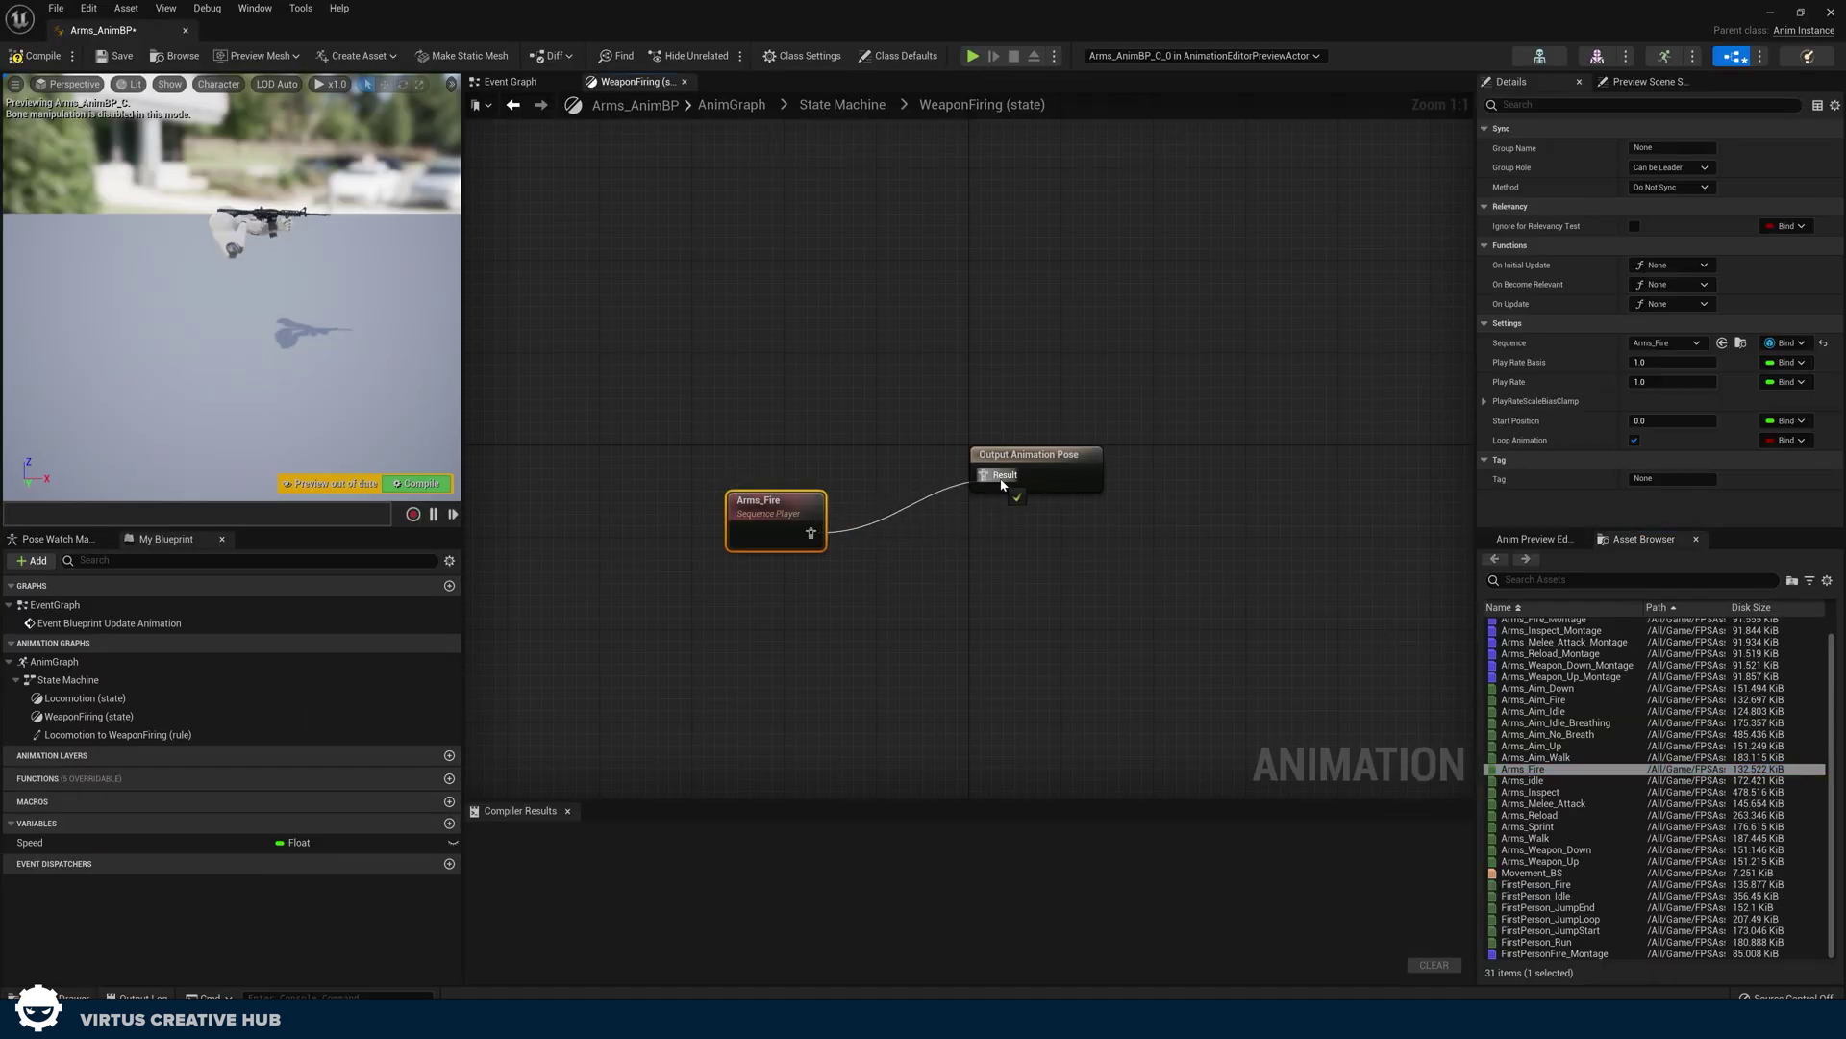
pyautogui.click(428, 484)
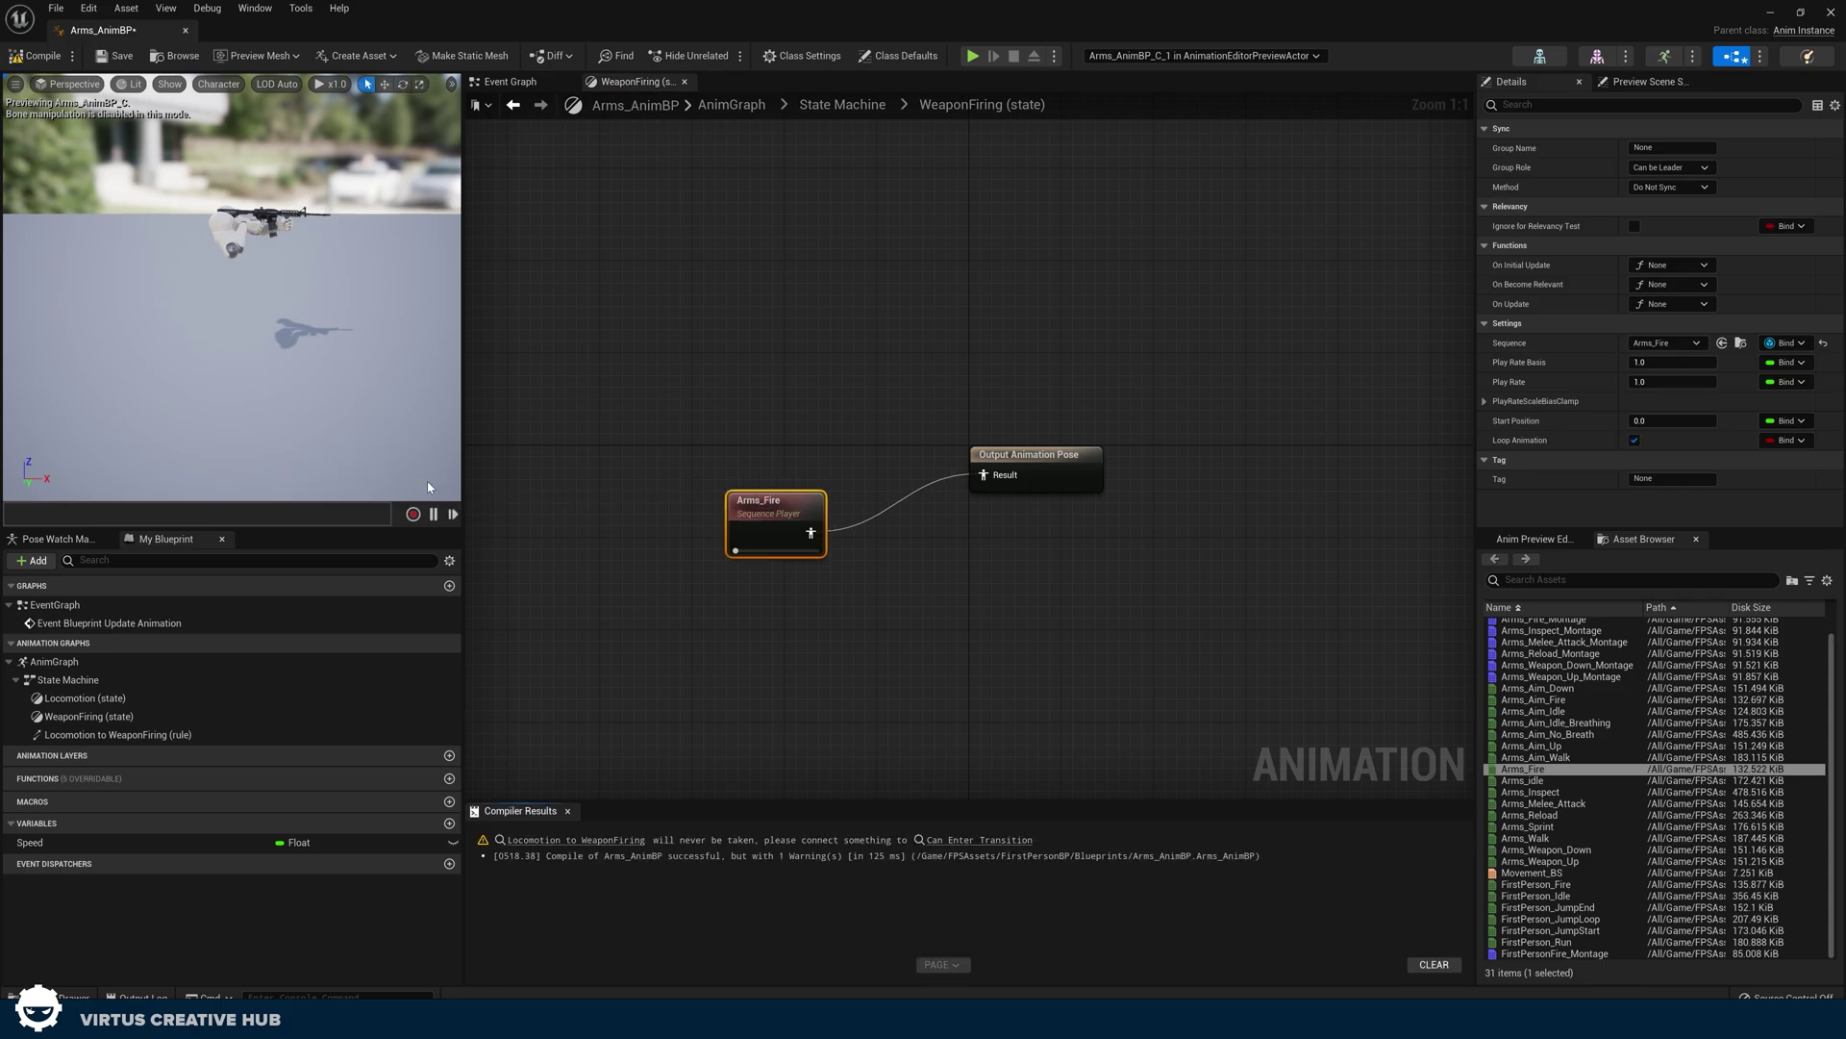
pyautogui.click(850, 107)
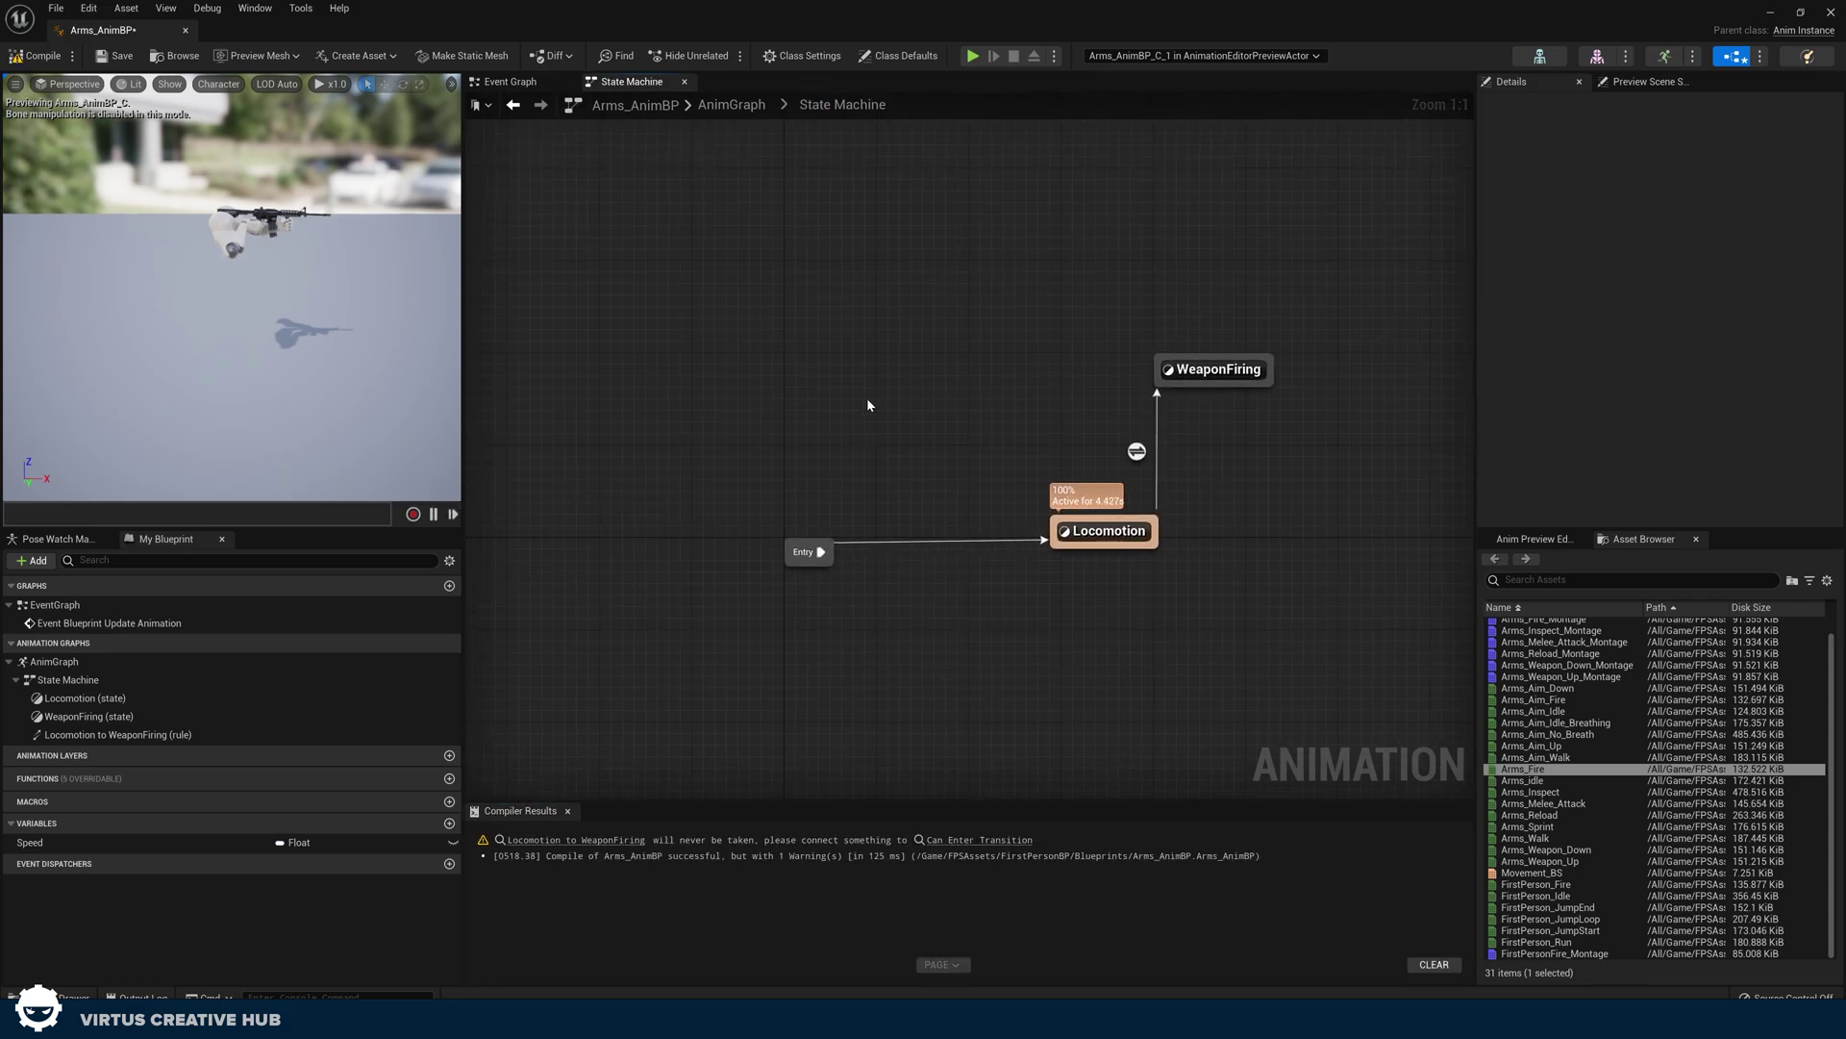
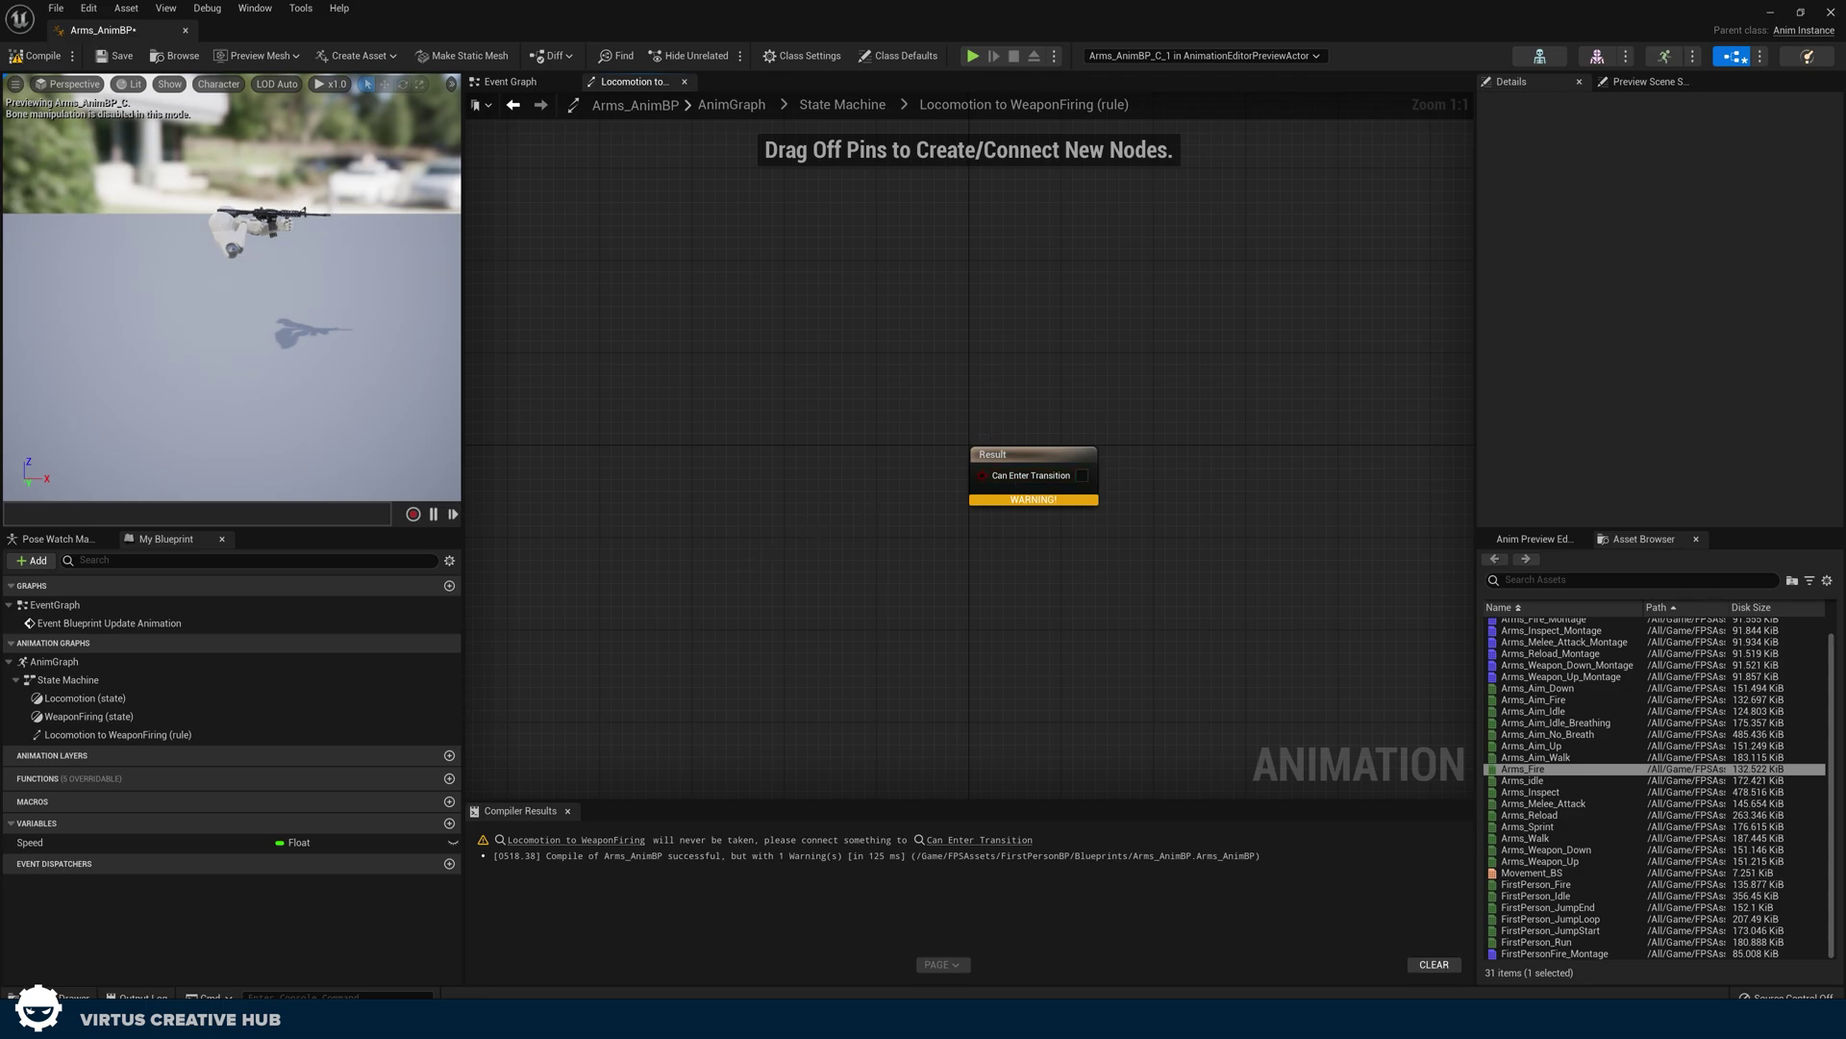
# Add a Boolean variable named ShootWeapon to the animation blueprint
pyautogui.keyDown('ctrl'); pyautogui.scroll(2, 654, 629); pyautogui.keyUp('ctrl')
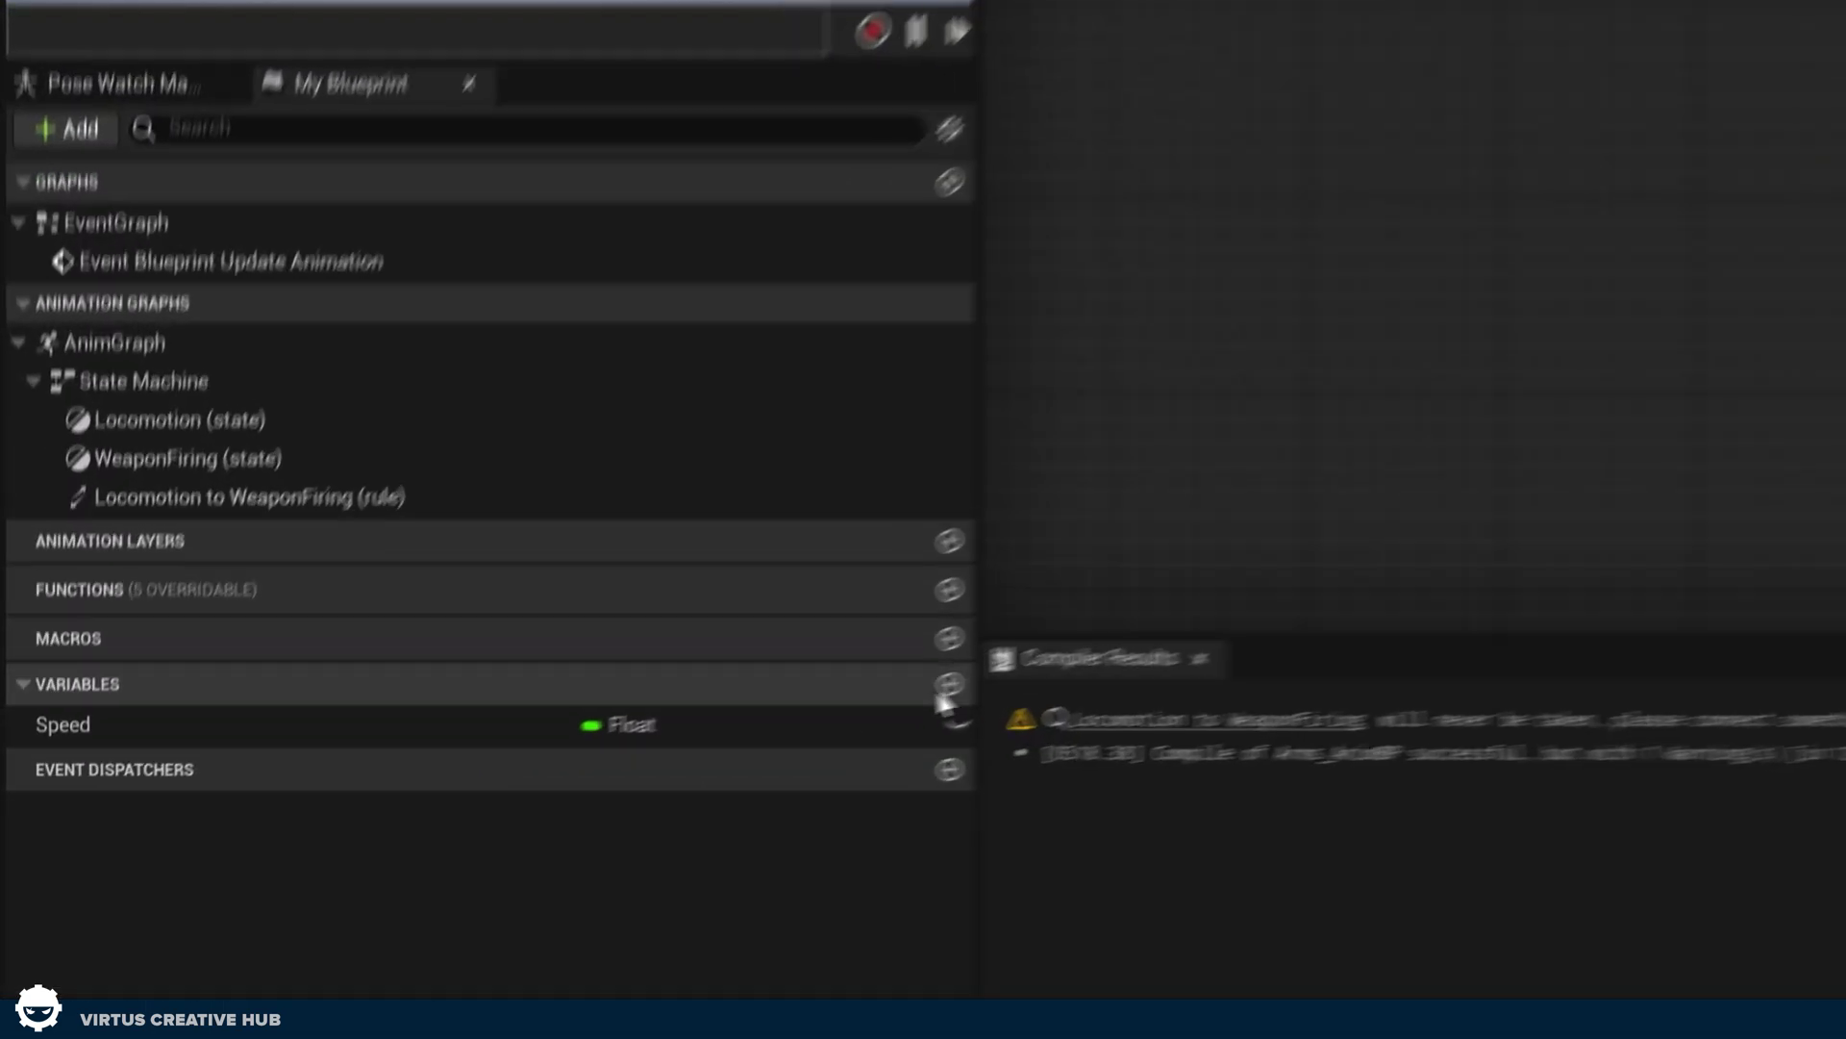
pyautogui.click(949, 686)
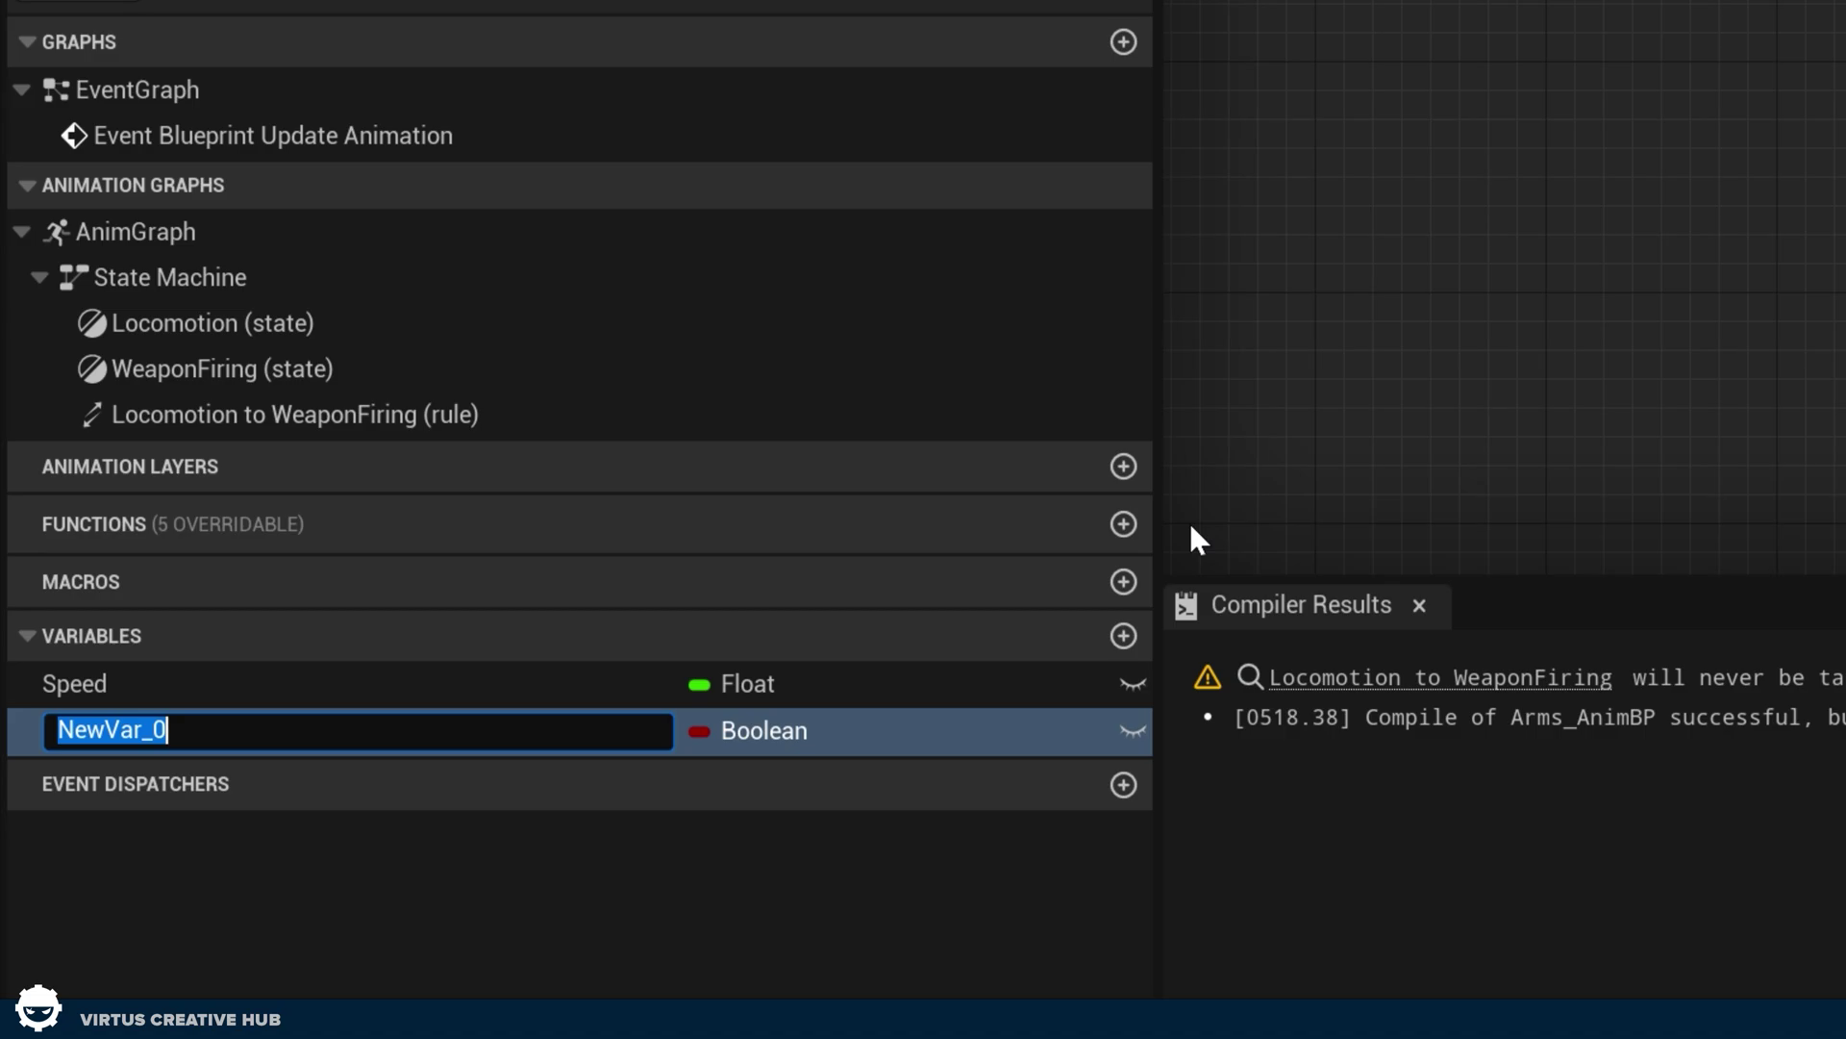
pyautogui.write('ShootWeap')
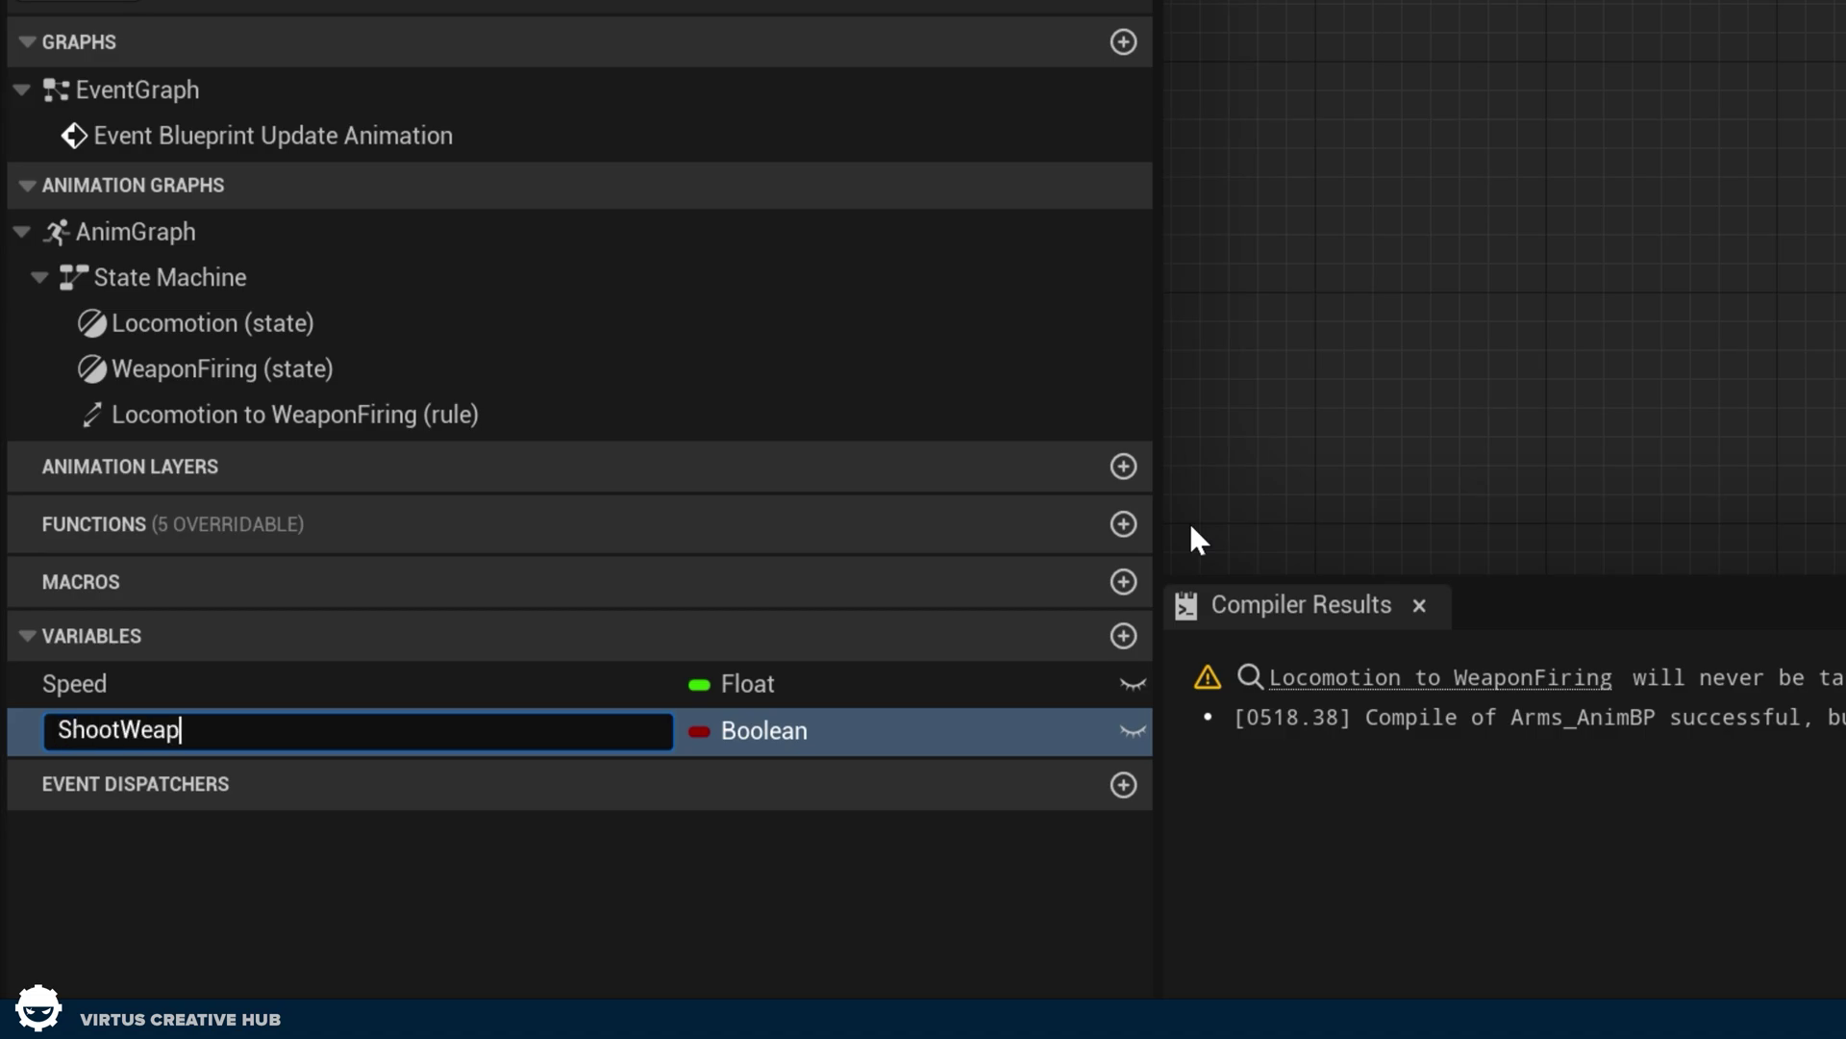
pyautogui.write('on')
pyautogui.press('Return')
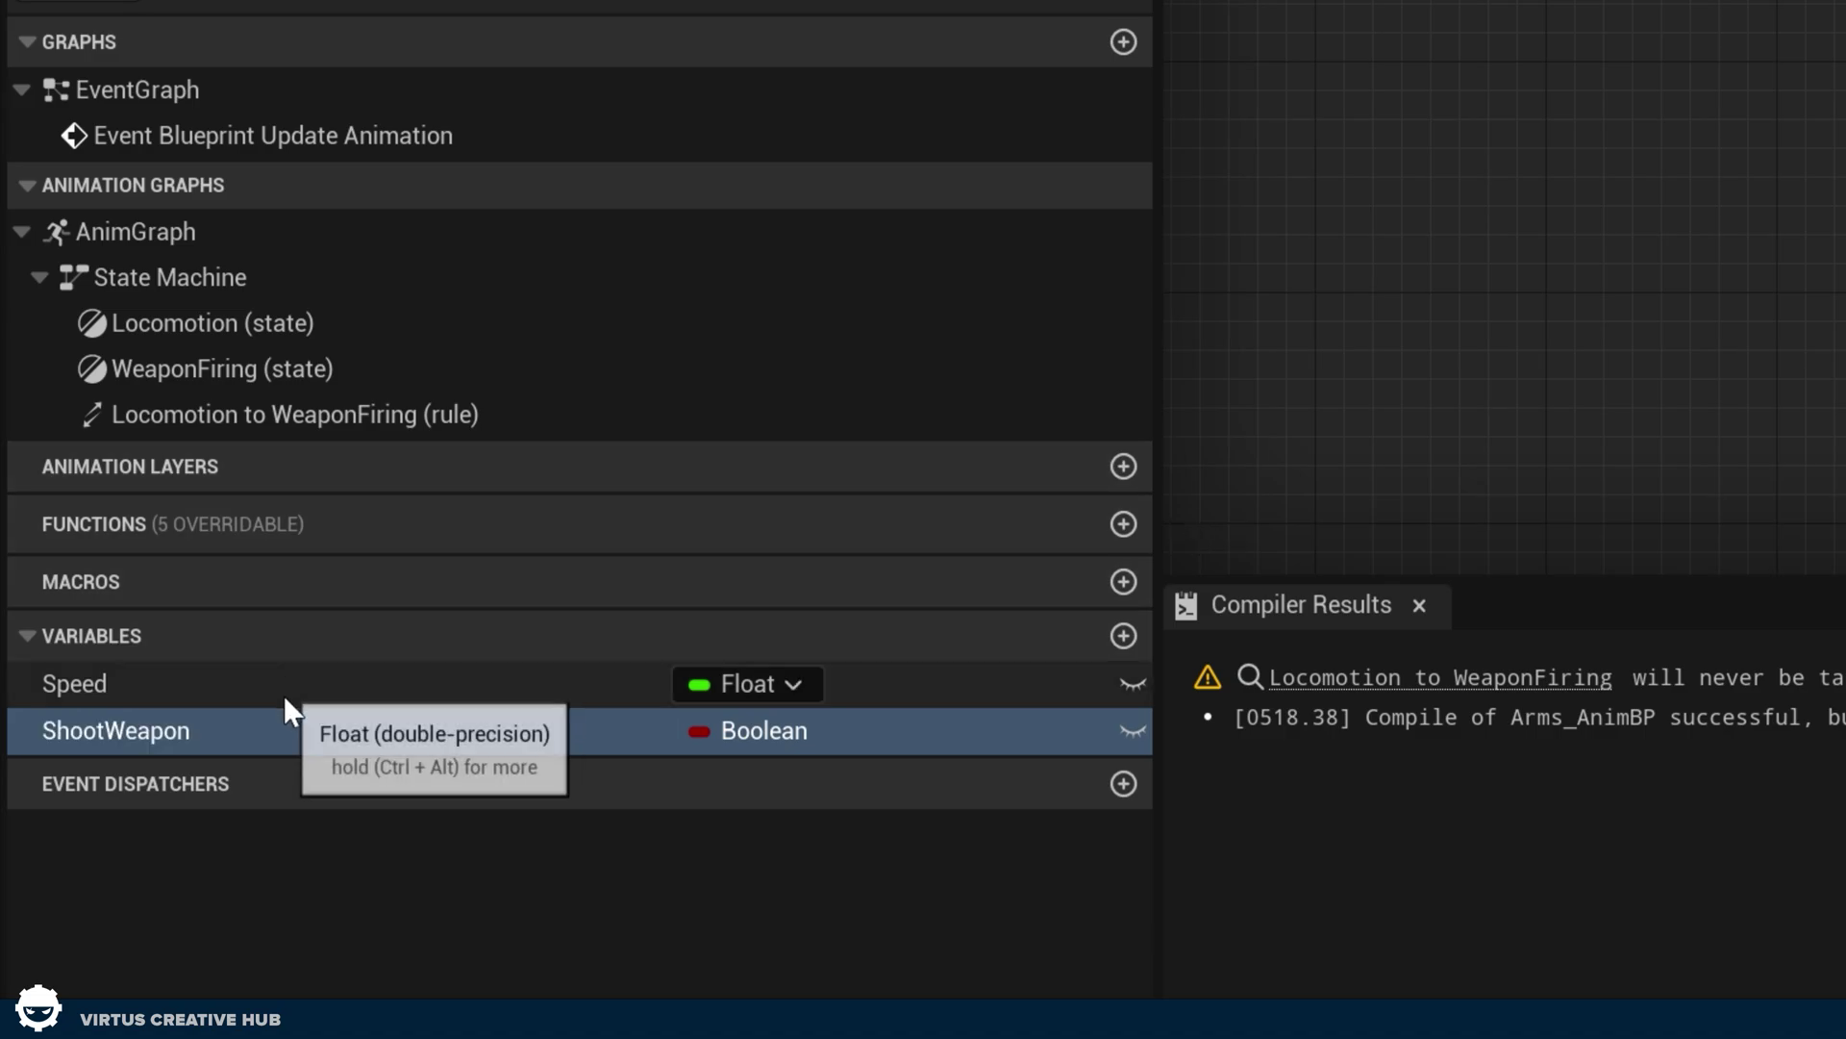
# In the Locomotion to WeaponFiring rule, connect a Get ShootWeapon node to Can Enter Transition, and compile the blueprint
pyautogui.moveTo(288, 728); pyautogui.dragTo(1069, 407)
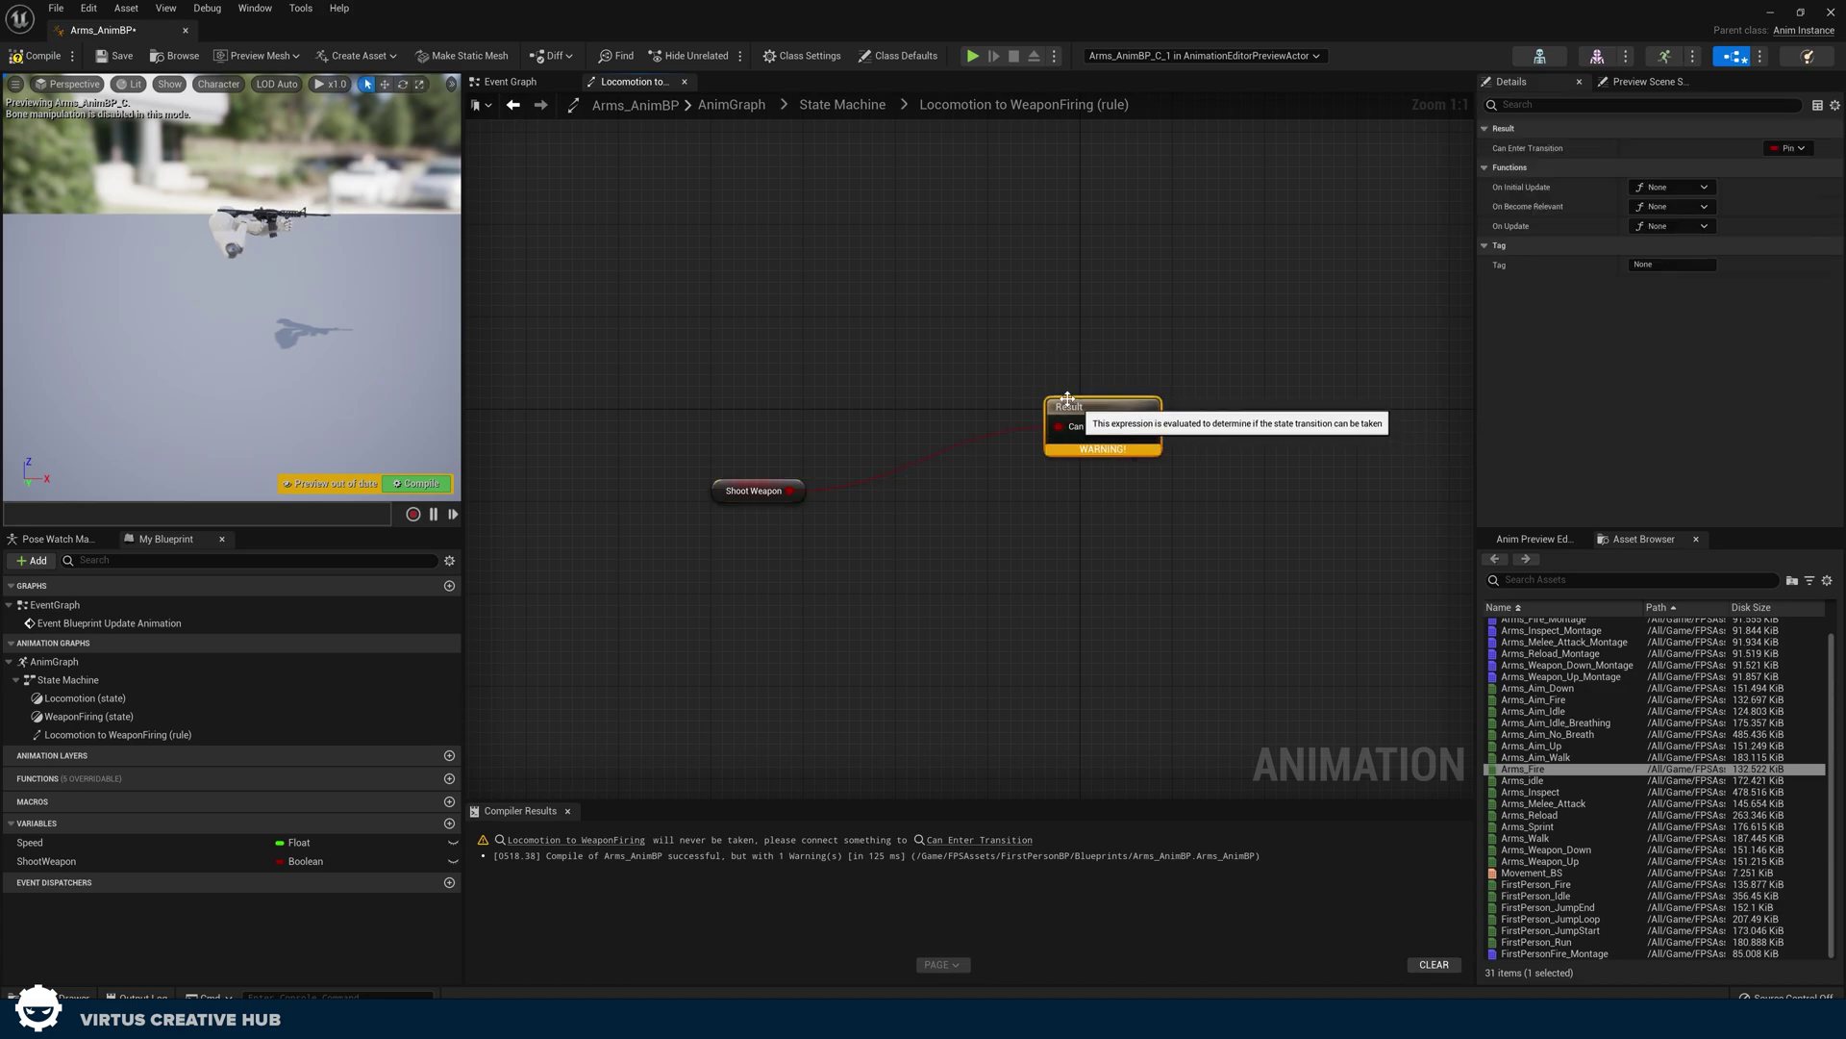
pyautogui.click(525, 196)
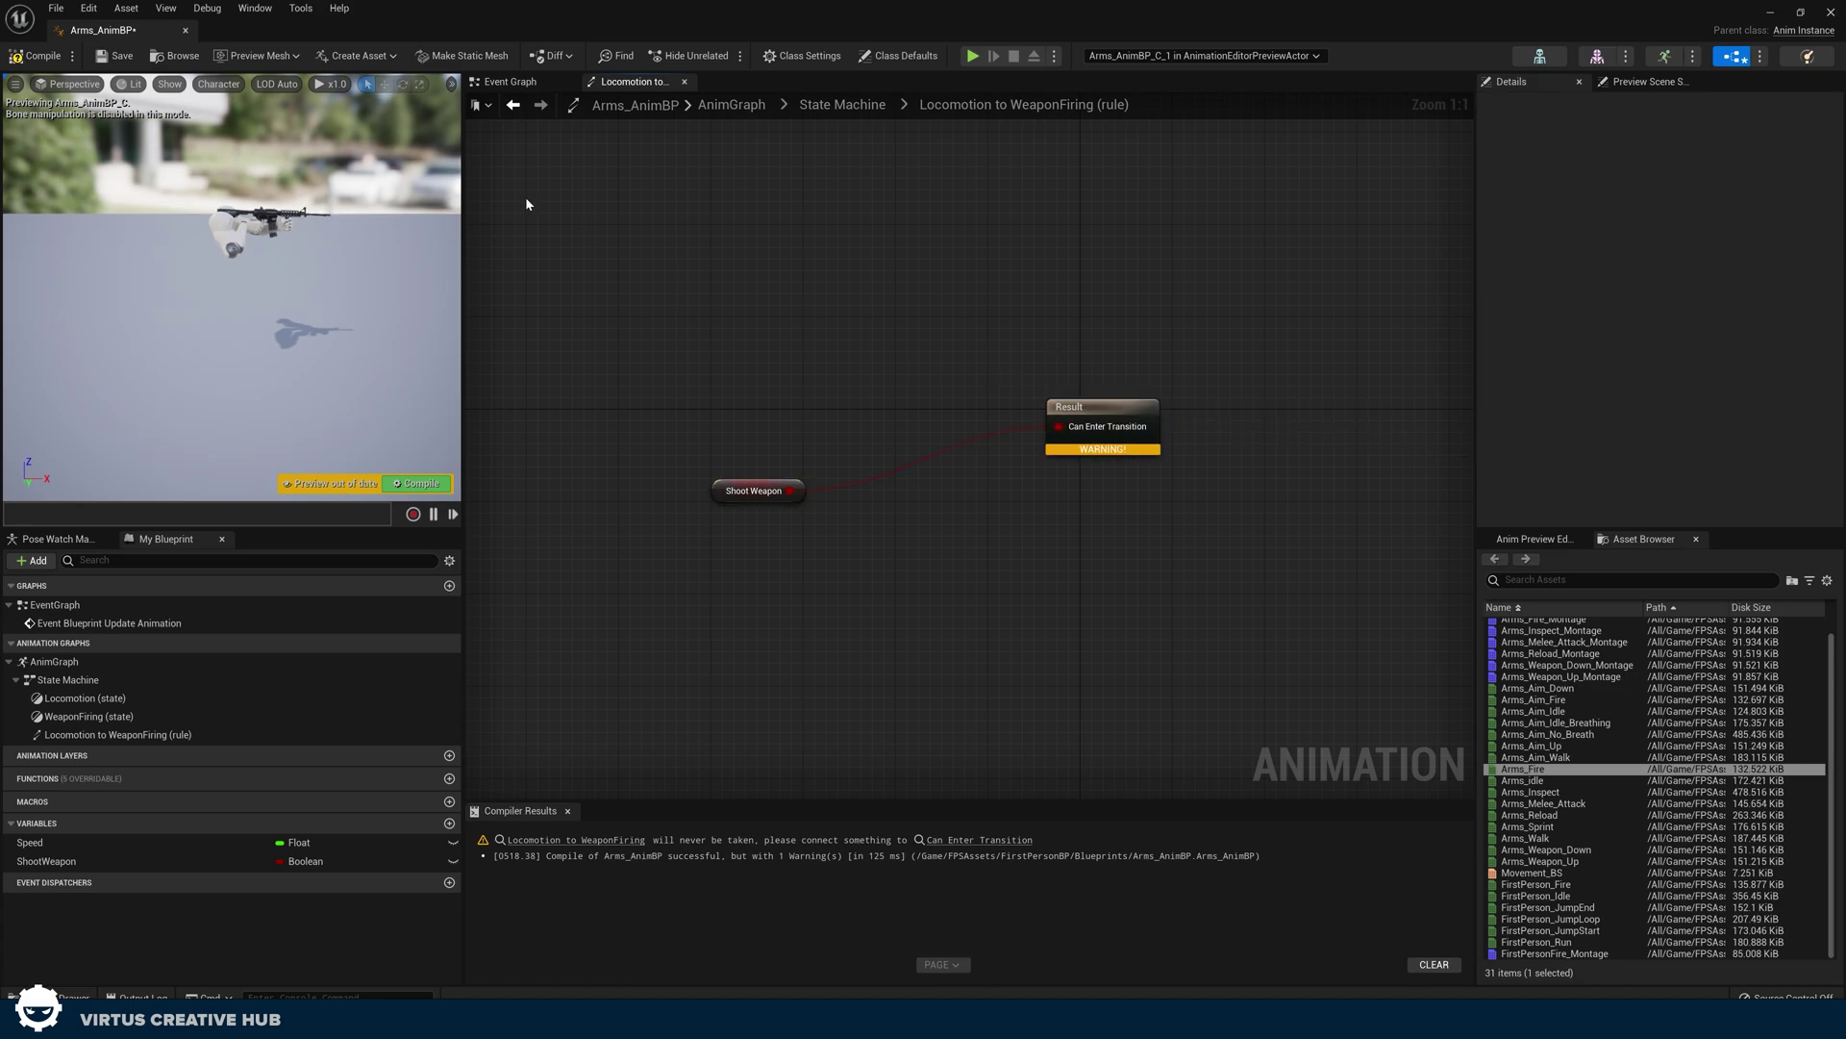
pyautogui.click(44, 57)
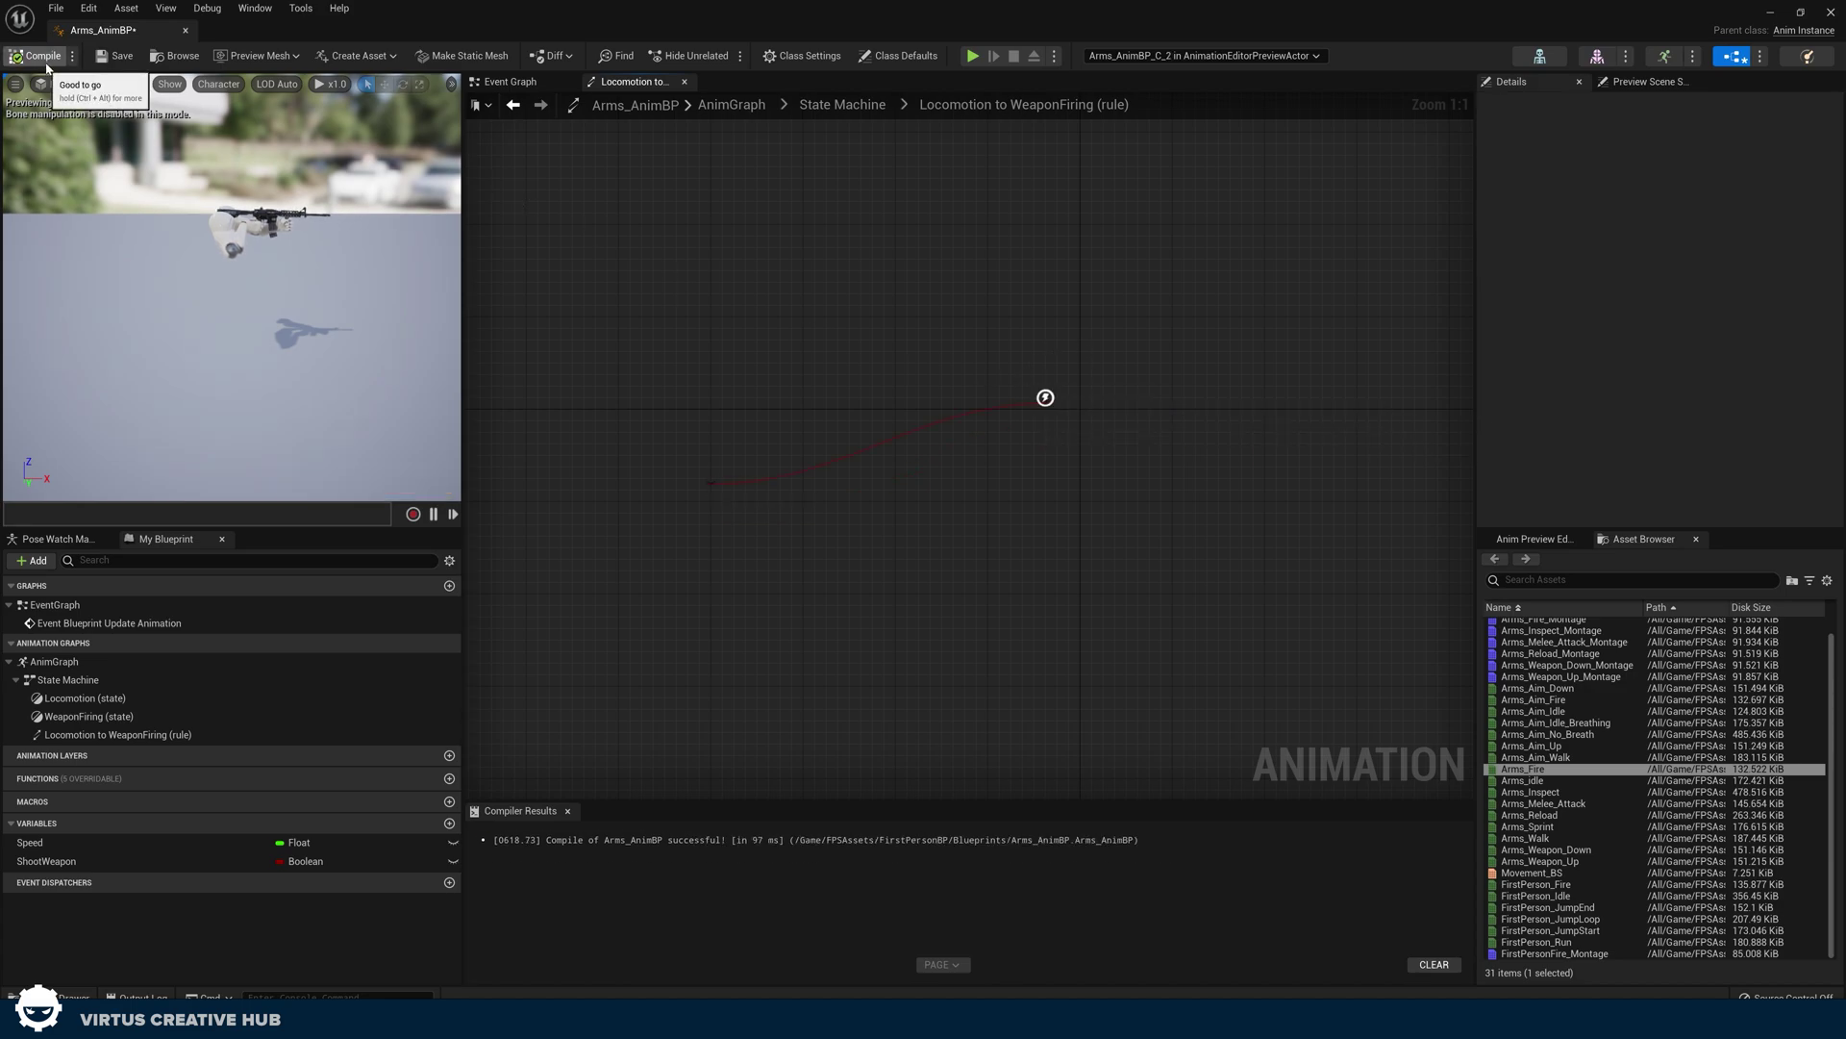
# Return to the State Machine graph and add a transition from WeaponFiring back to Locomotion
pyautogui.click(838, 103)
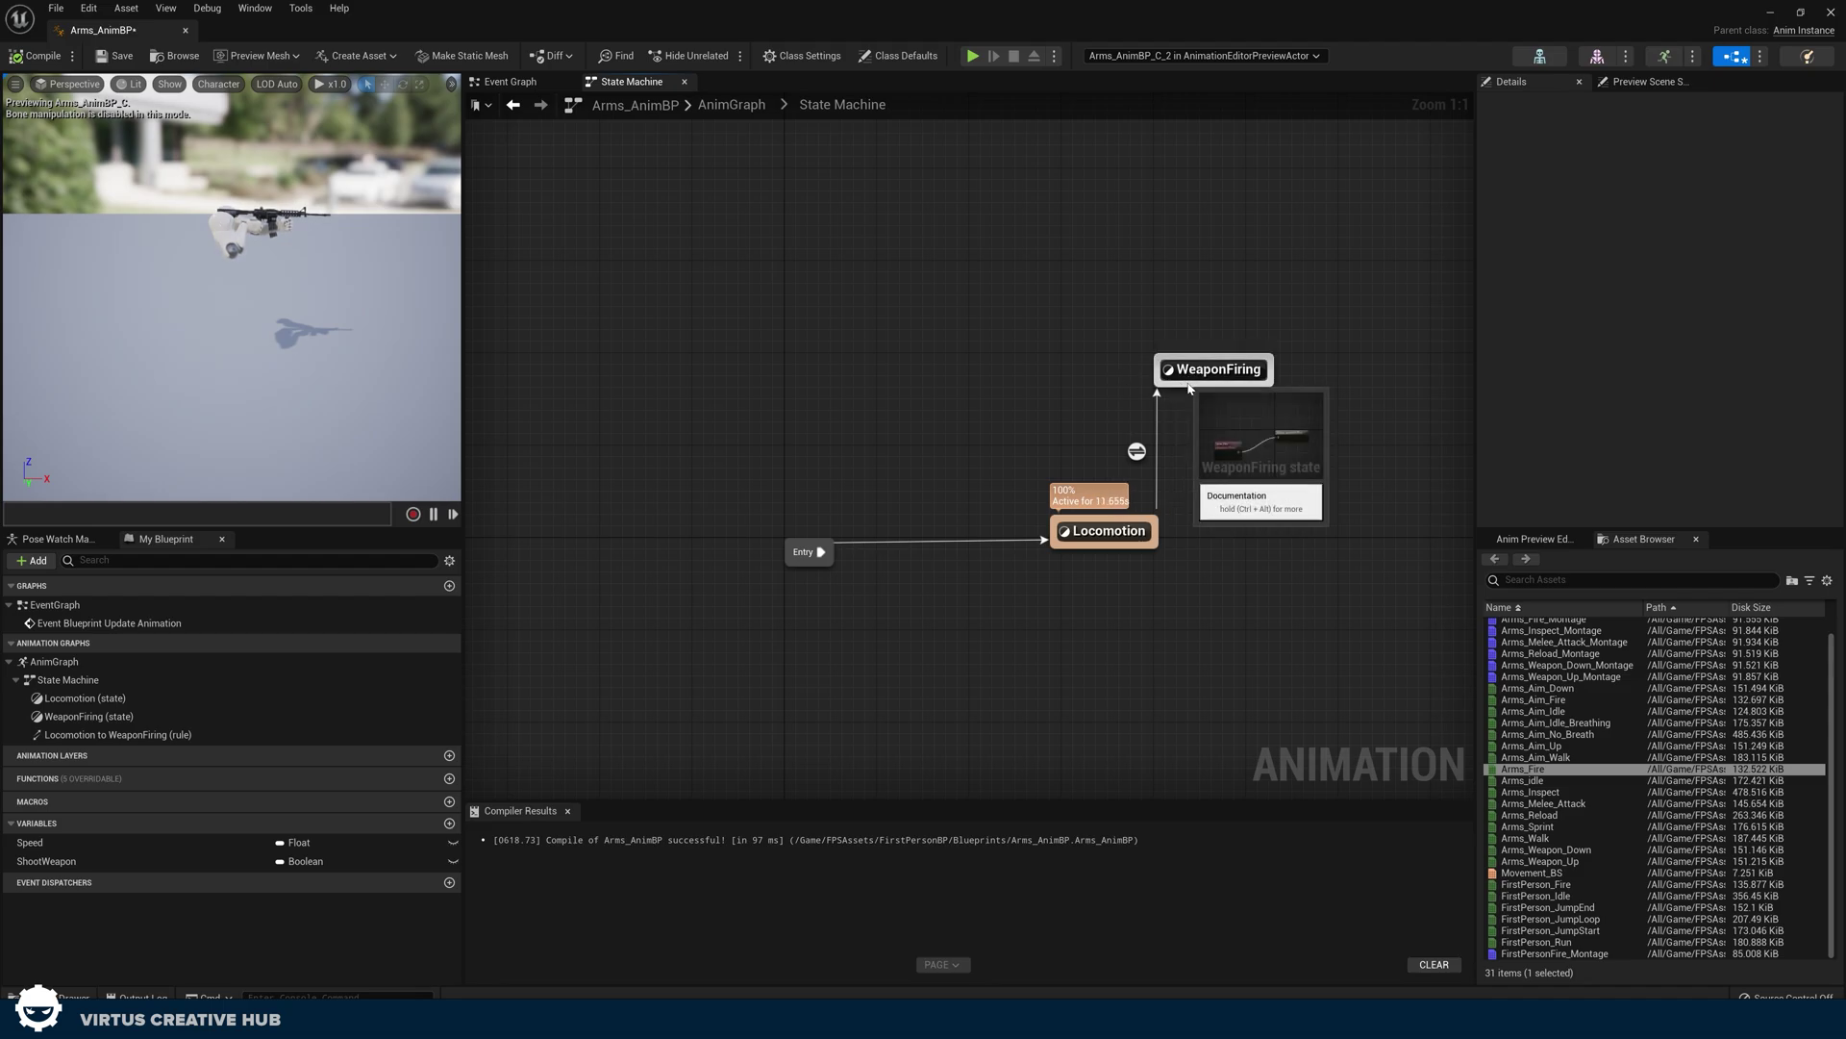
pyautogui.moveTo(1189, 388); pyautogui.dragTo(1180, 455)
pyautogui.moveTo(1165, 517); pyautogui.dragTo(1210, 395)
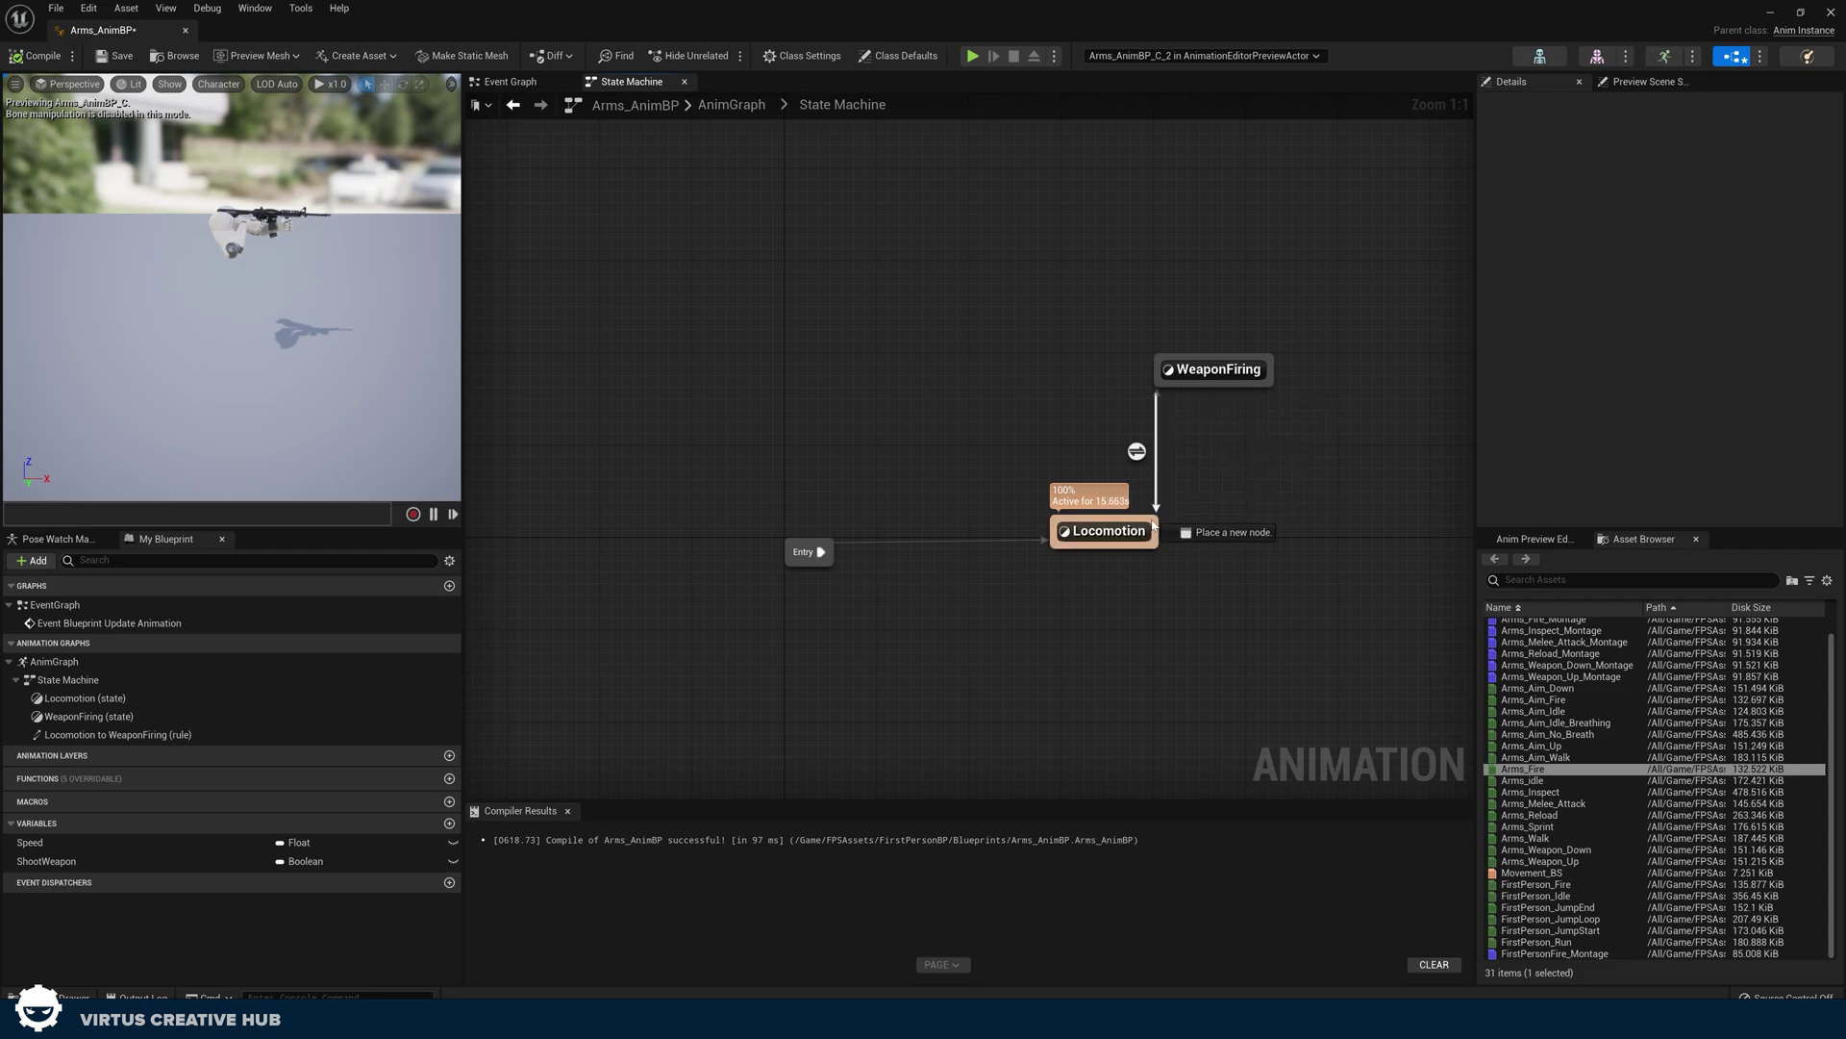
pyautogui.moveTo(1153, 524); pyautogui.dragTo(1155, 527)
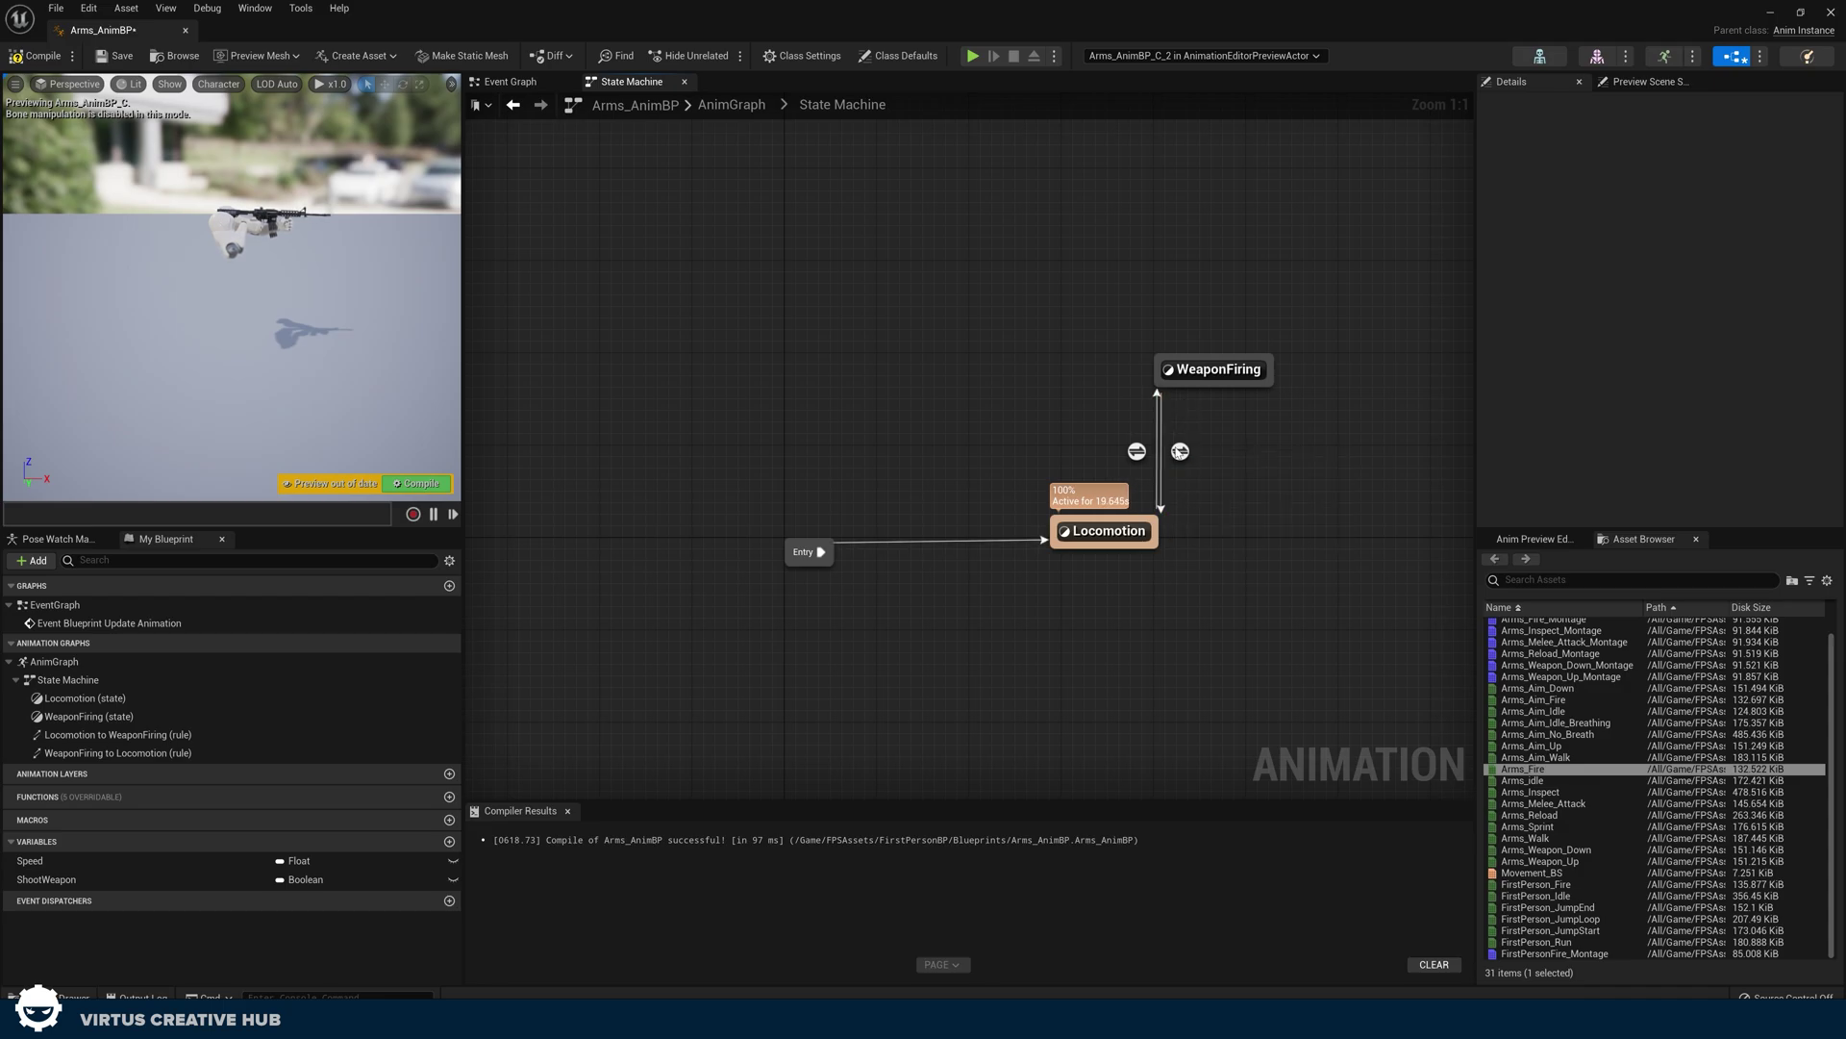
# Open the WeaponFiring to Locomotion rule and place a Get ShootWeapon node before the Result node
pyautogui.doubleClick(1179, 451)
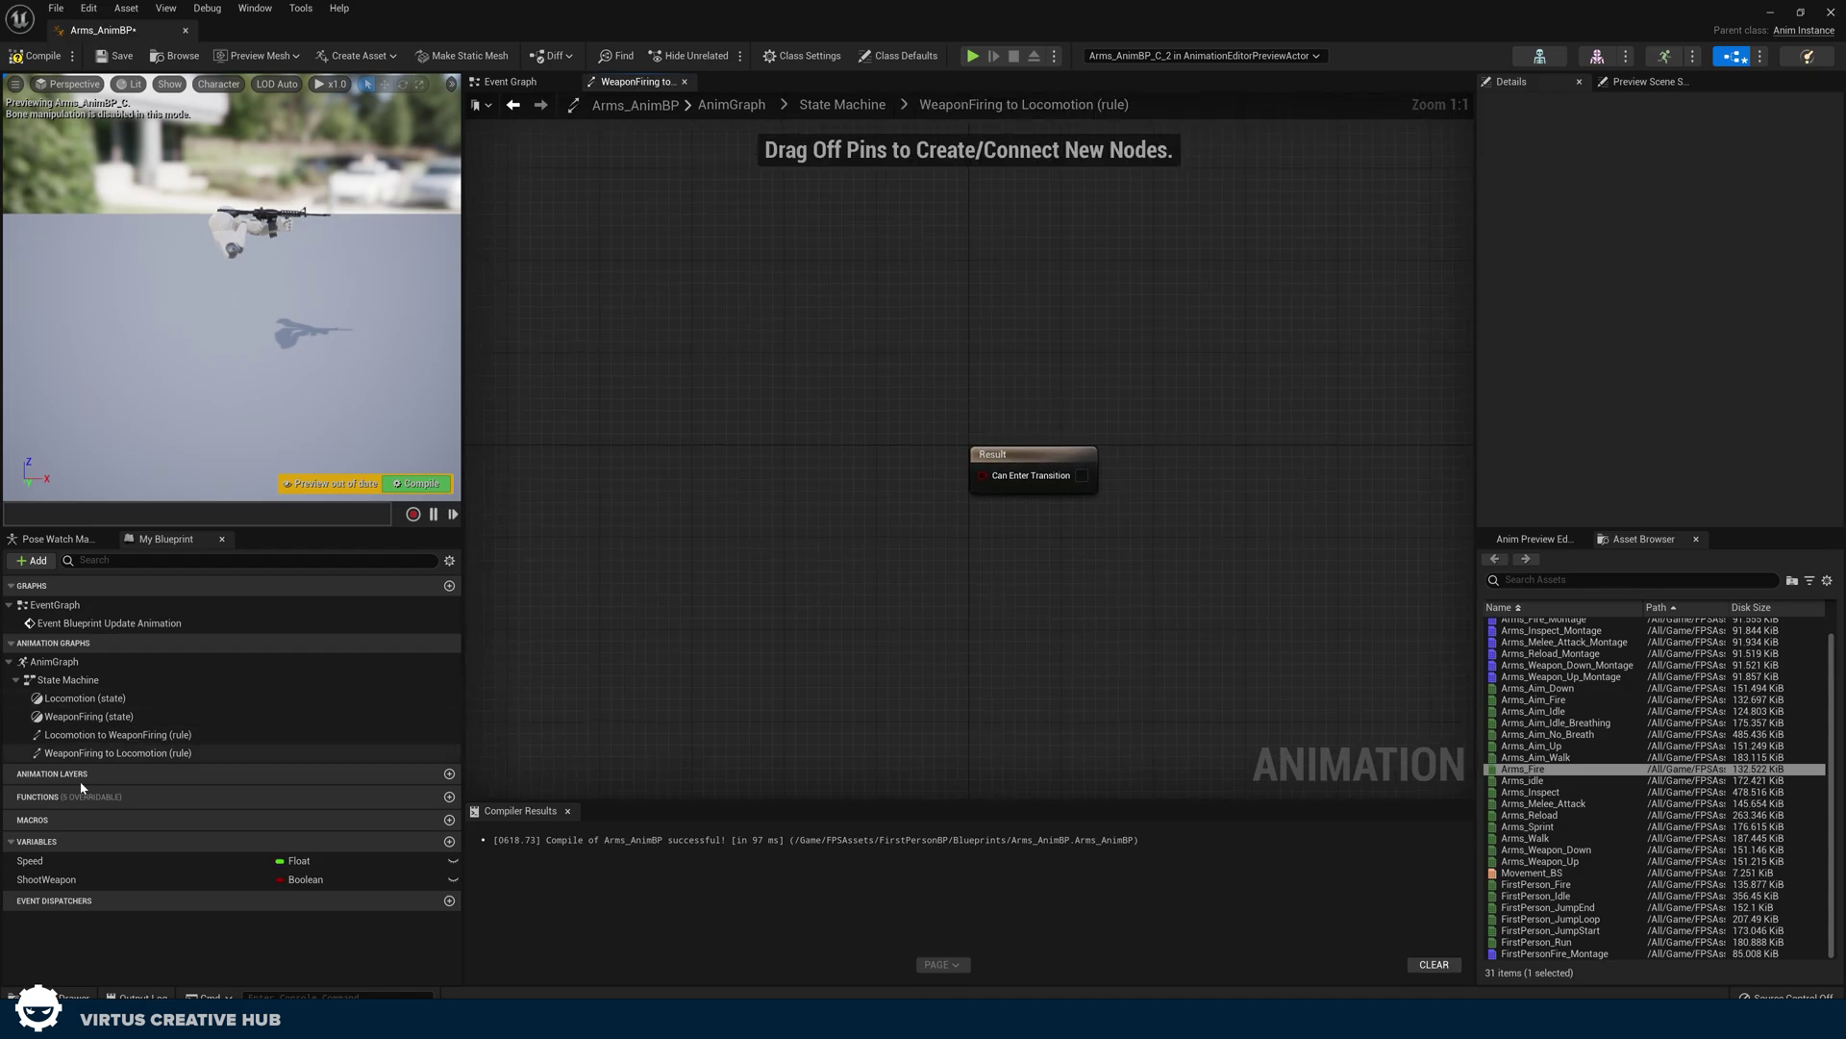
pyautogui.moveTo(48, 879); pyautogui.dragTo(660, 596)
pyautogui.moveTo(591, 541); pyautogui.dragTo(595, 546)
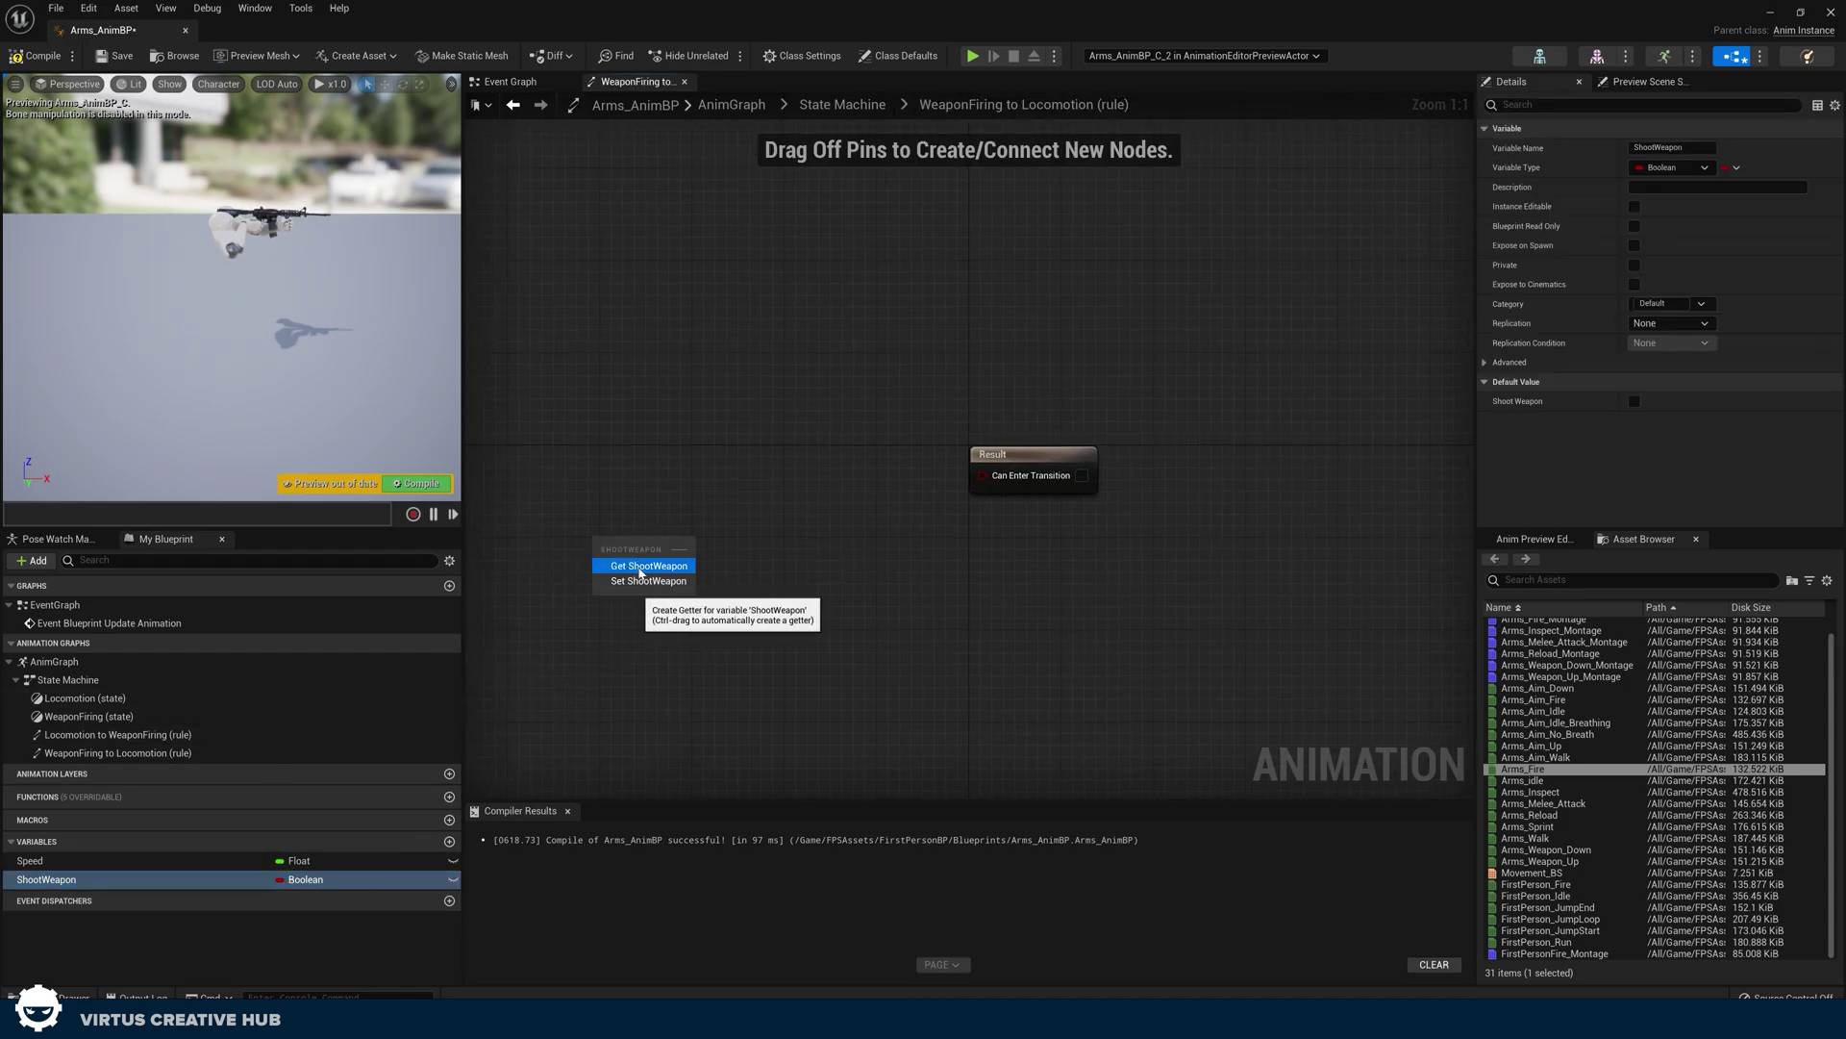
pyautogui.click(634, 553)
pyautogui.moveTo(587, 561); pyautogui.dragTo(817, 508, button='right')
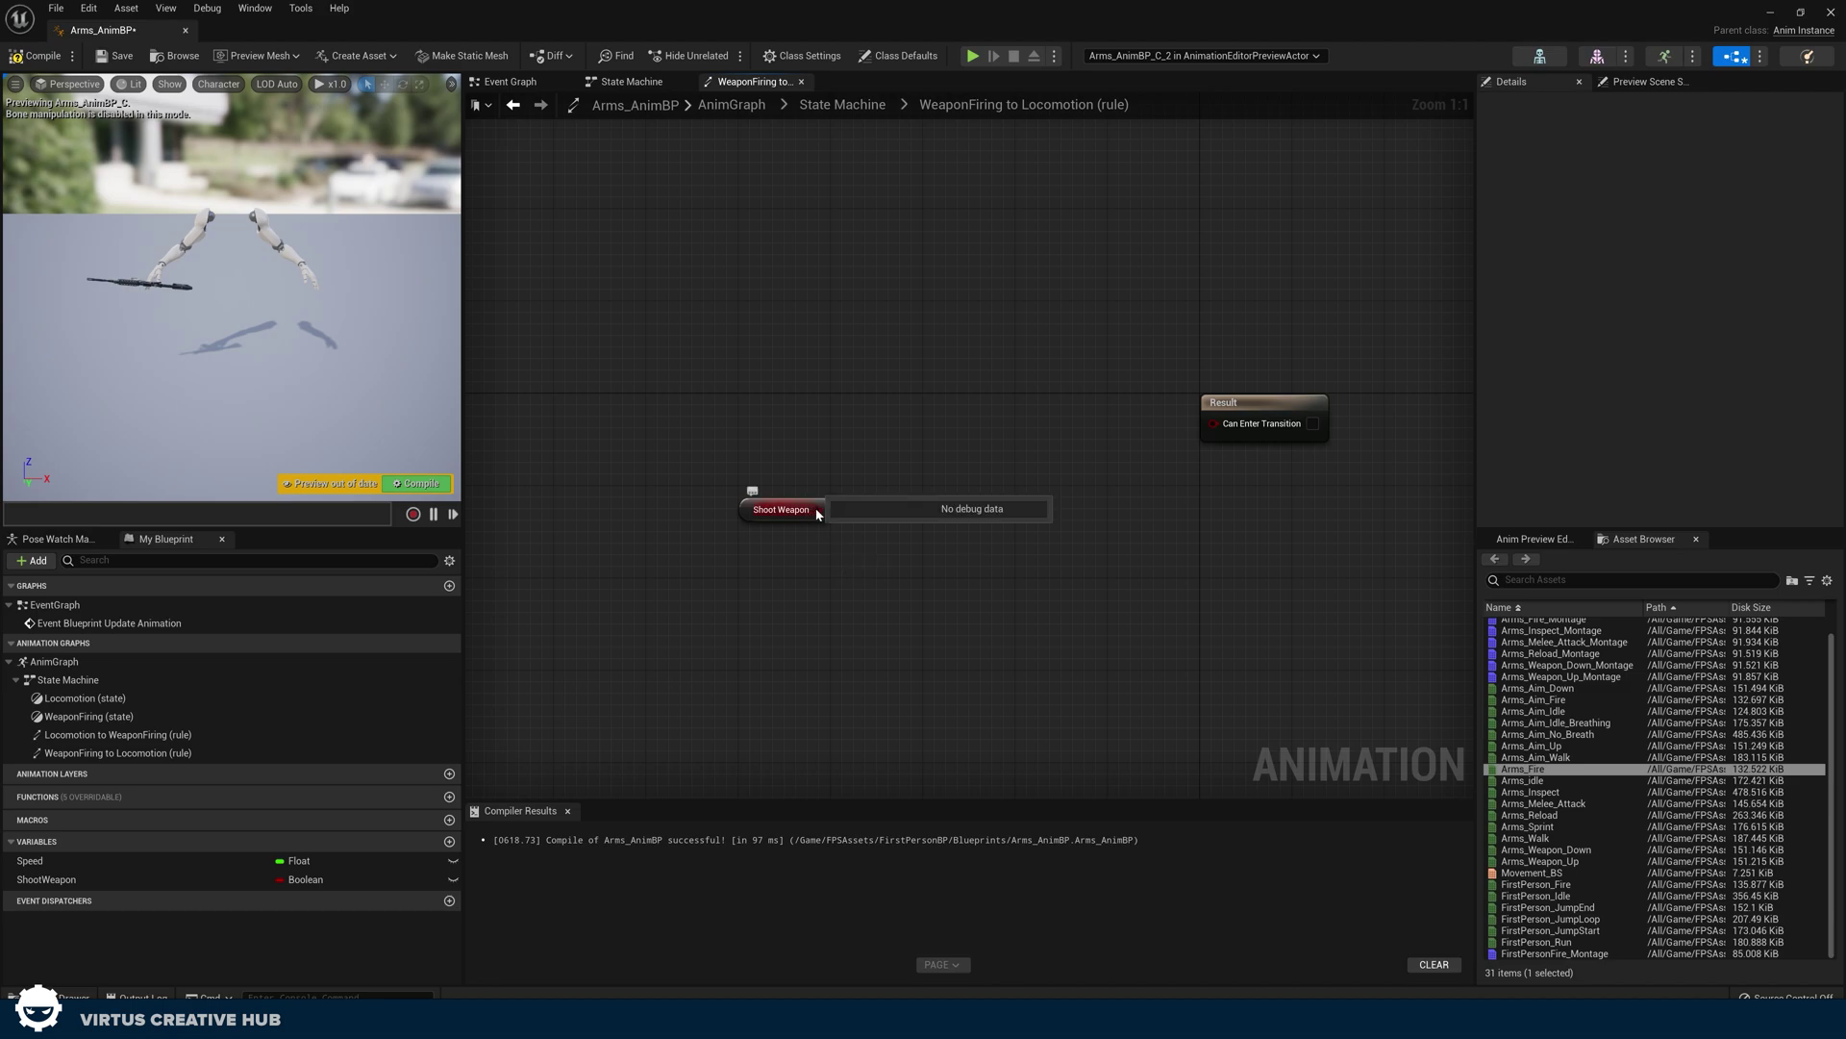
# Route the Shoot Weapon output through a NOT Boolean node into the Result node's Can Enter Transition
pyautogui.moveTo(817, 515); pyautogui.dragTo(955, 428)
pyautogui.write('n')
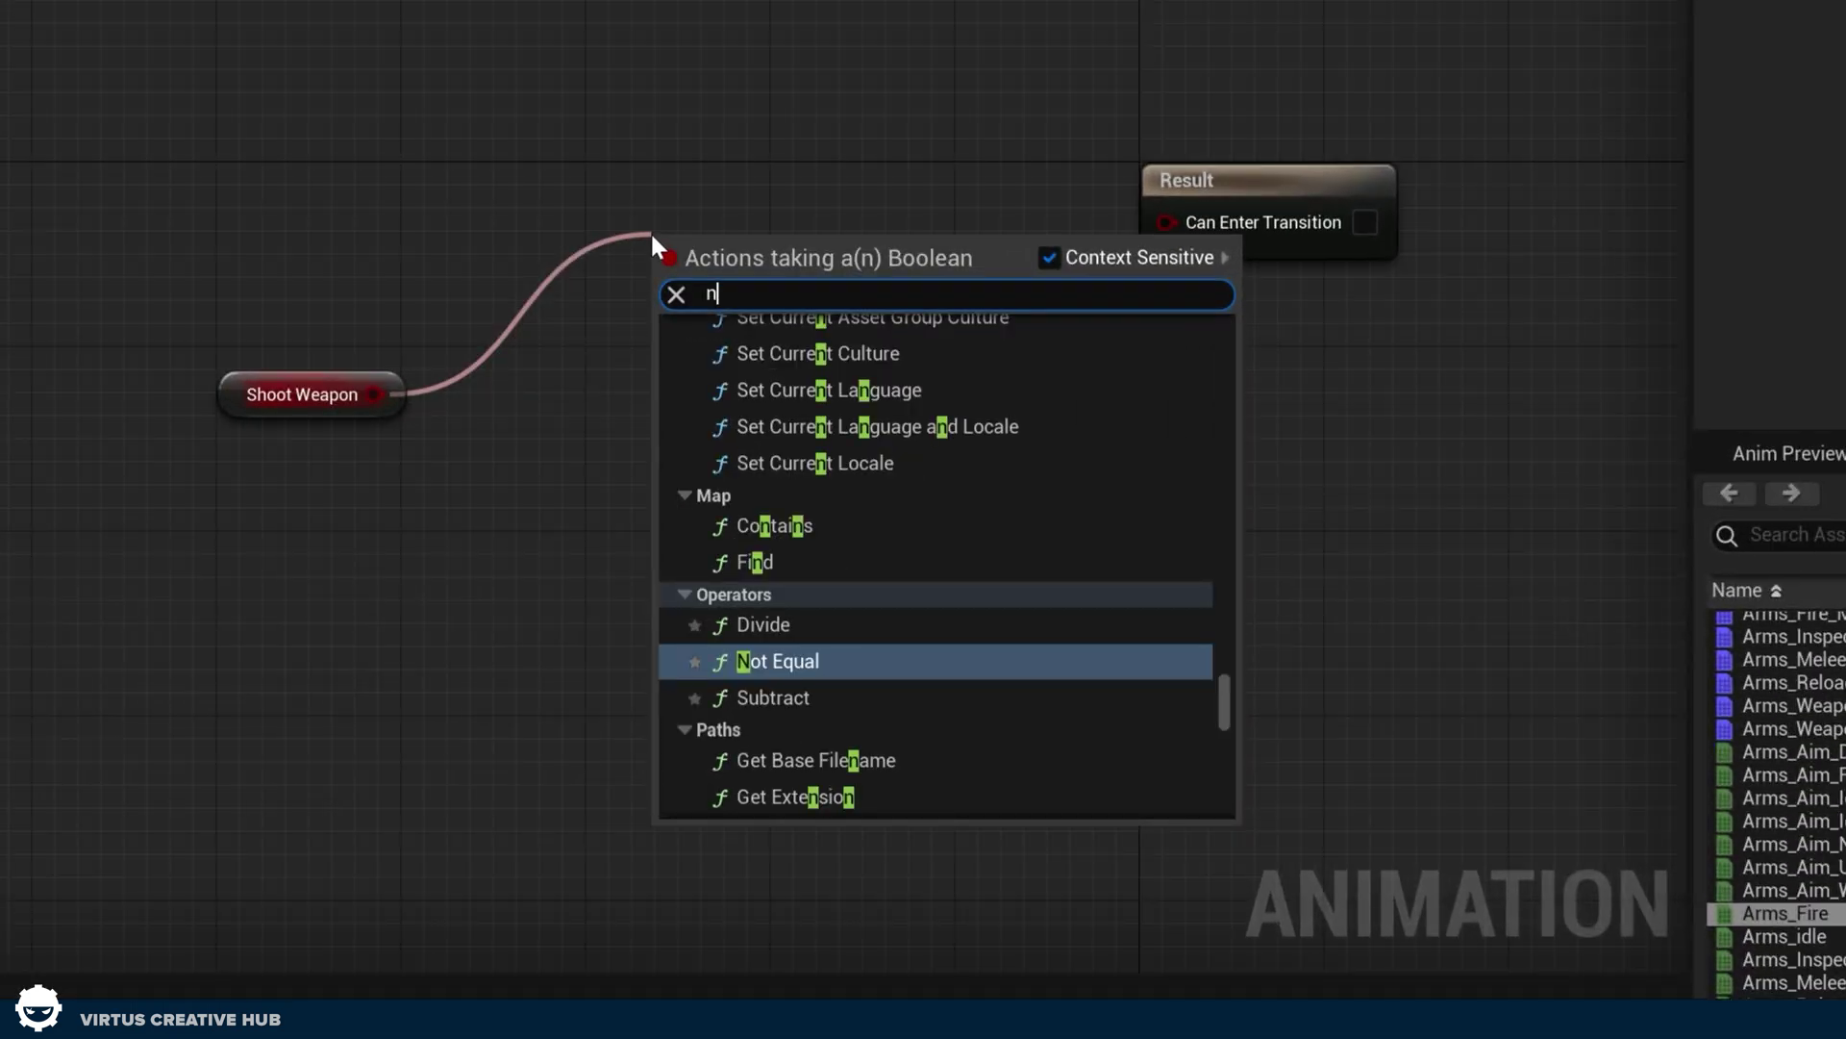
pyautogui.write('ot')
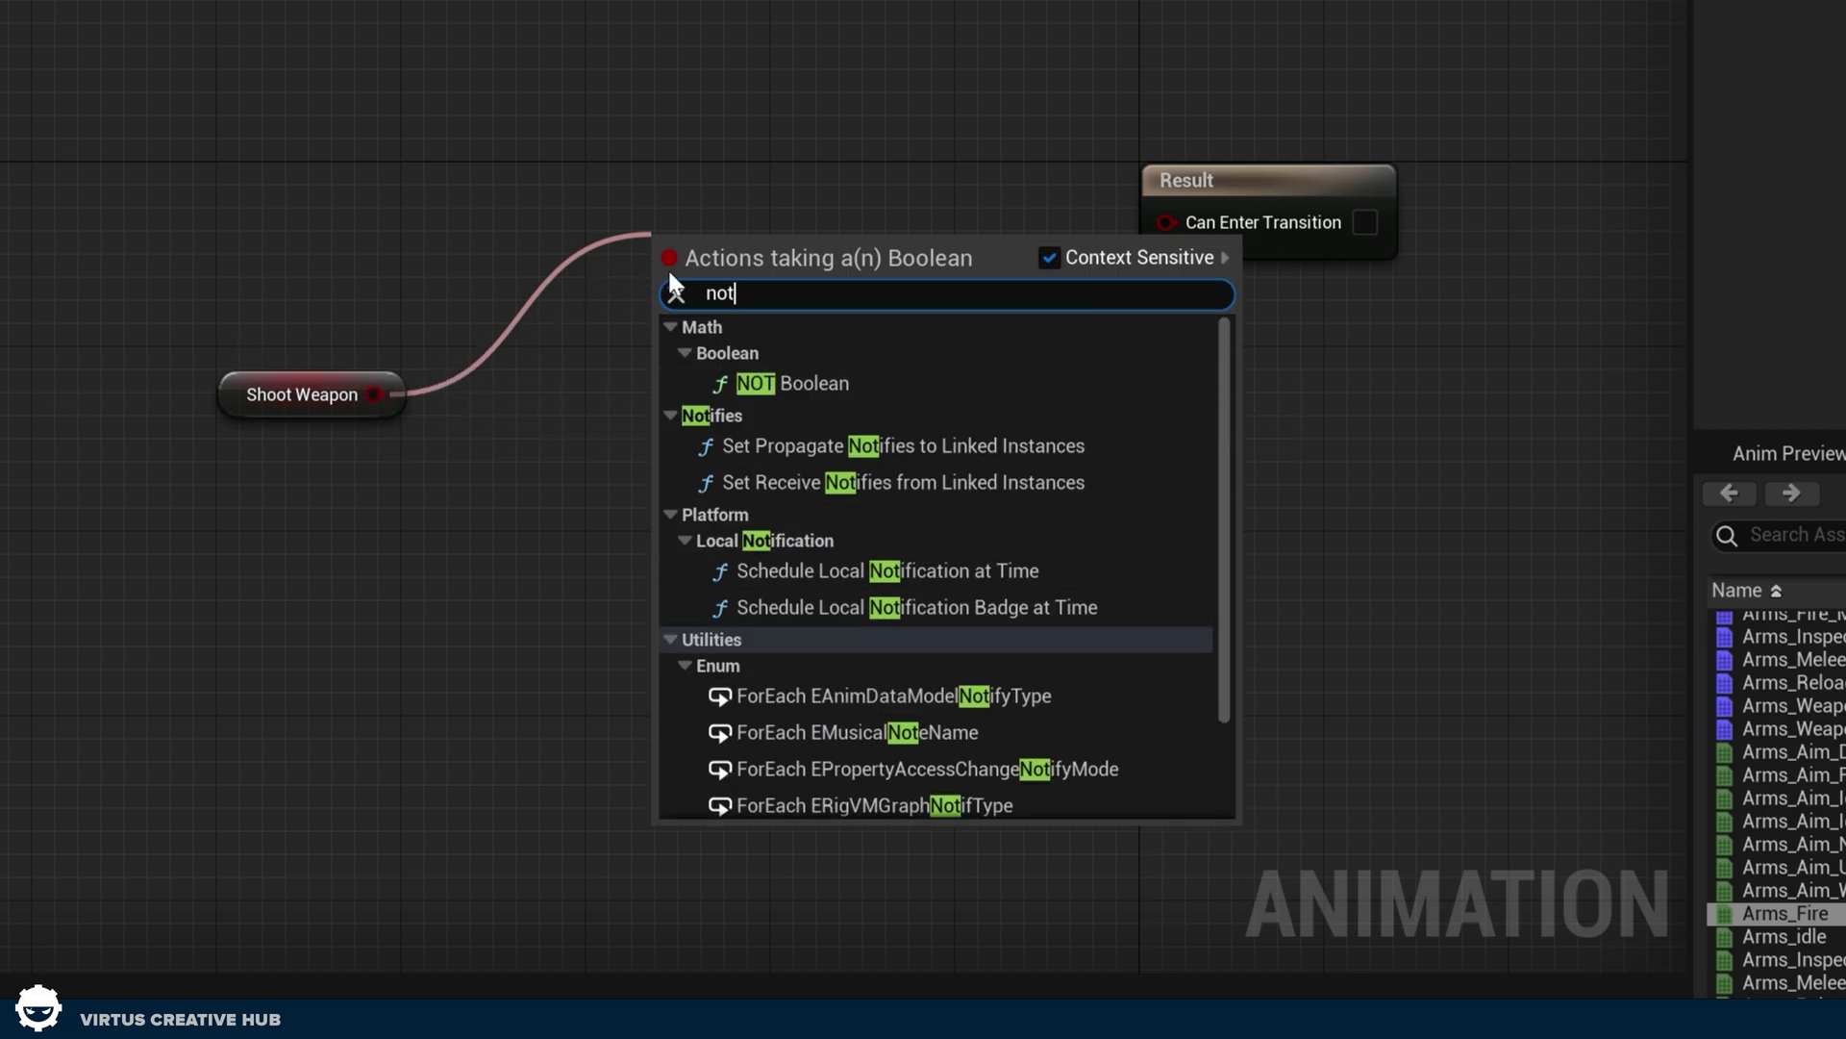
pyautogui.click(785, 382)
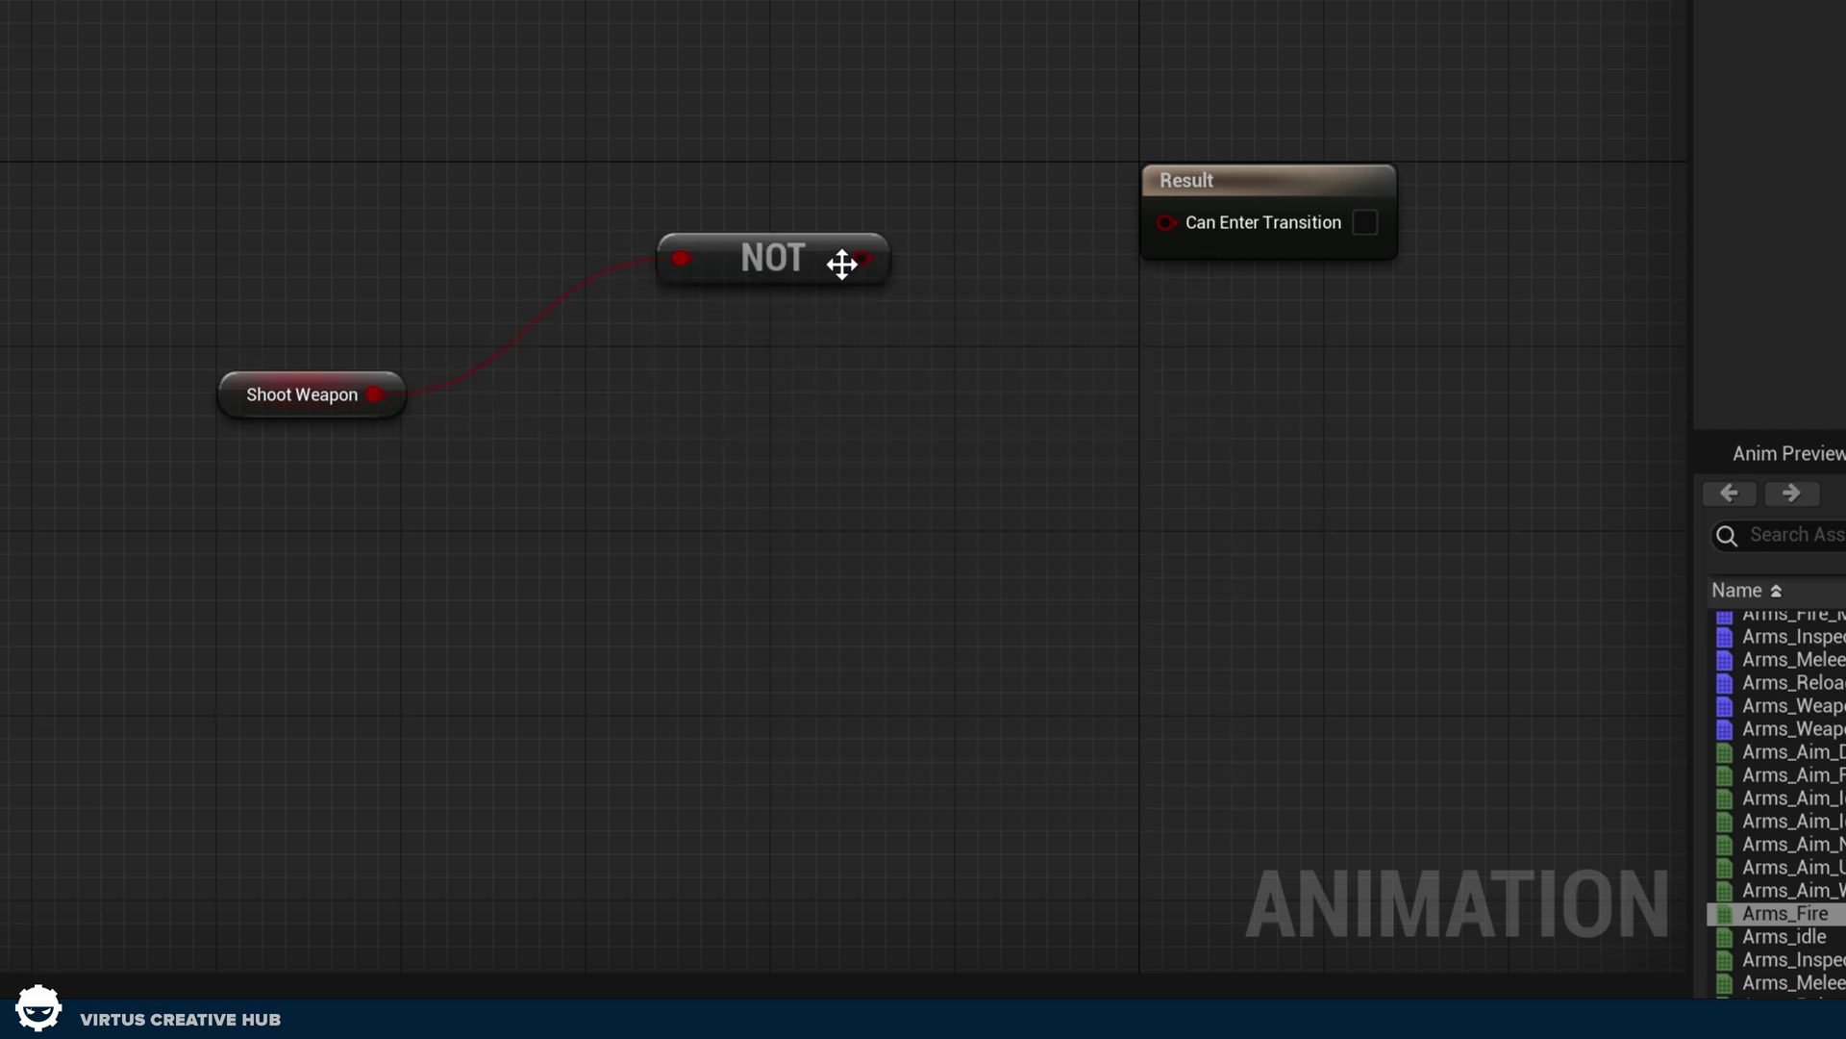
pyautogui.moveTo(856, 262); pyautogui.dragTo(1167, 223)
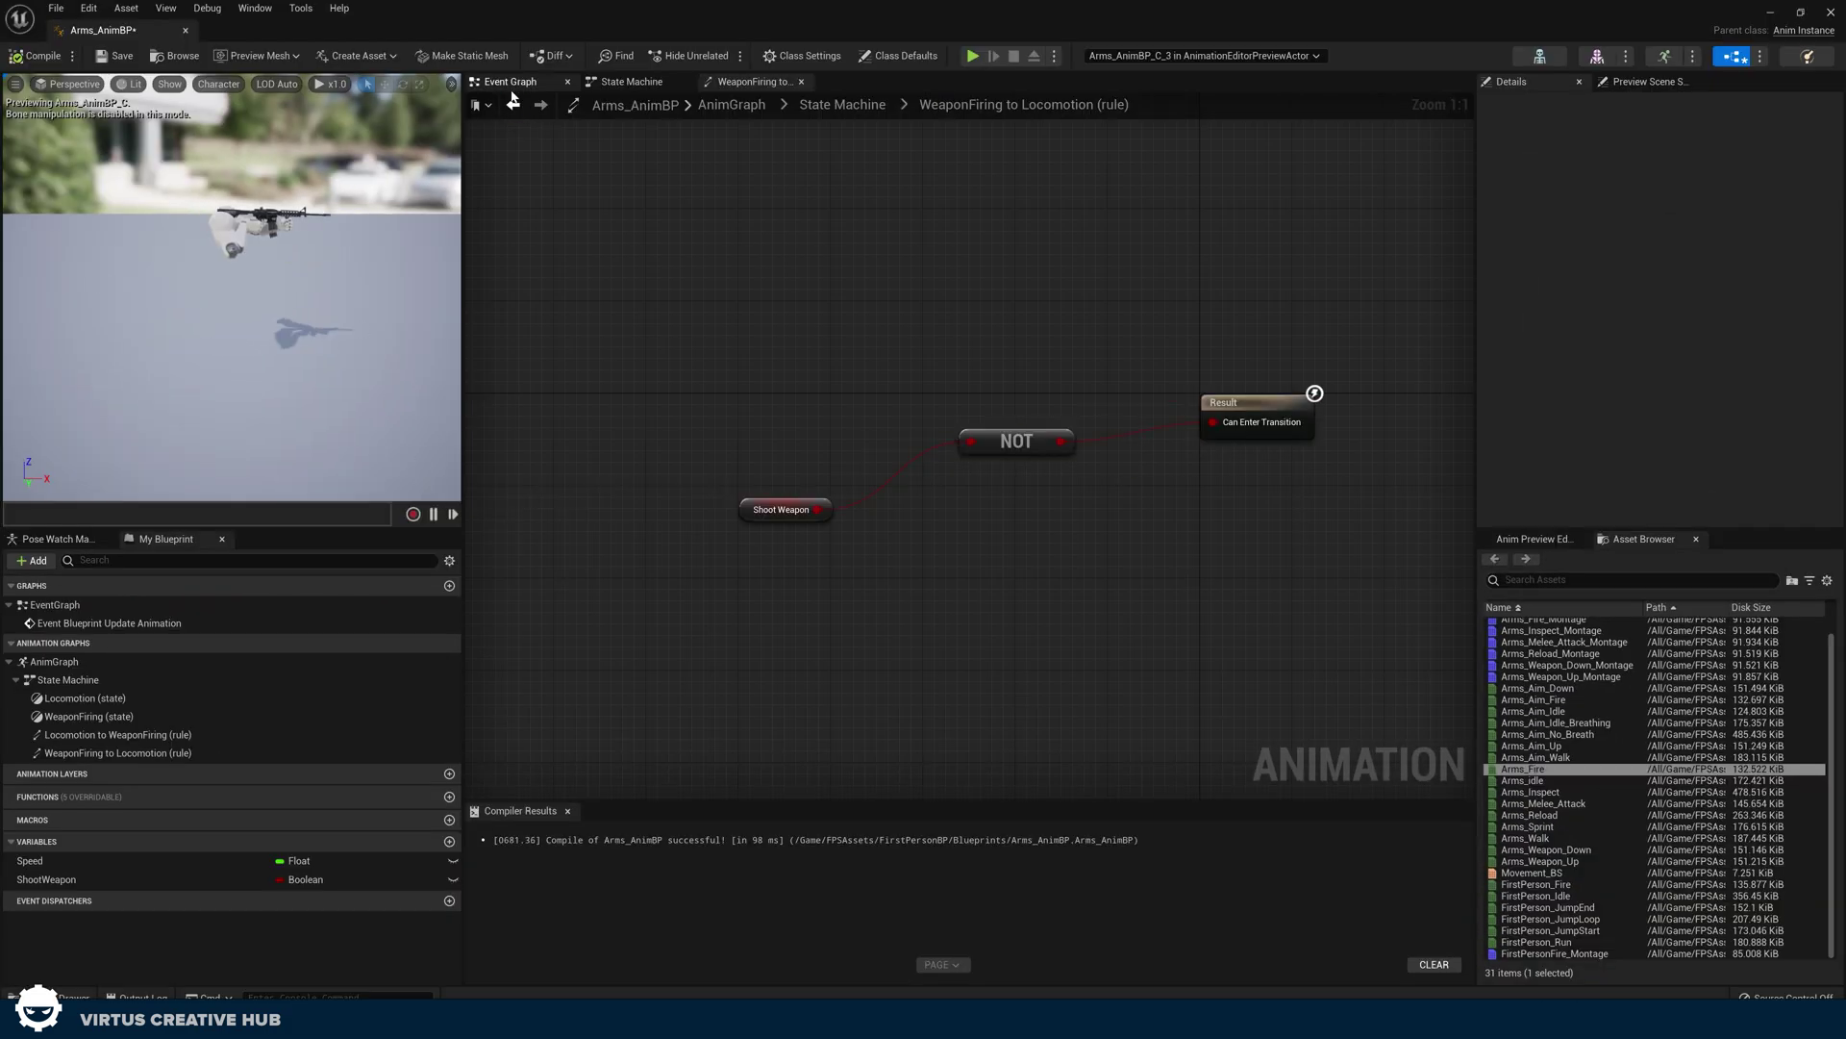
# Go to the Event Graph and test the firing animation by switching the Shoot Weapon preview value on and off twice
pyautogui.click(510, 85)
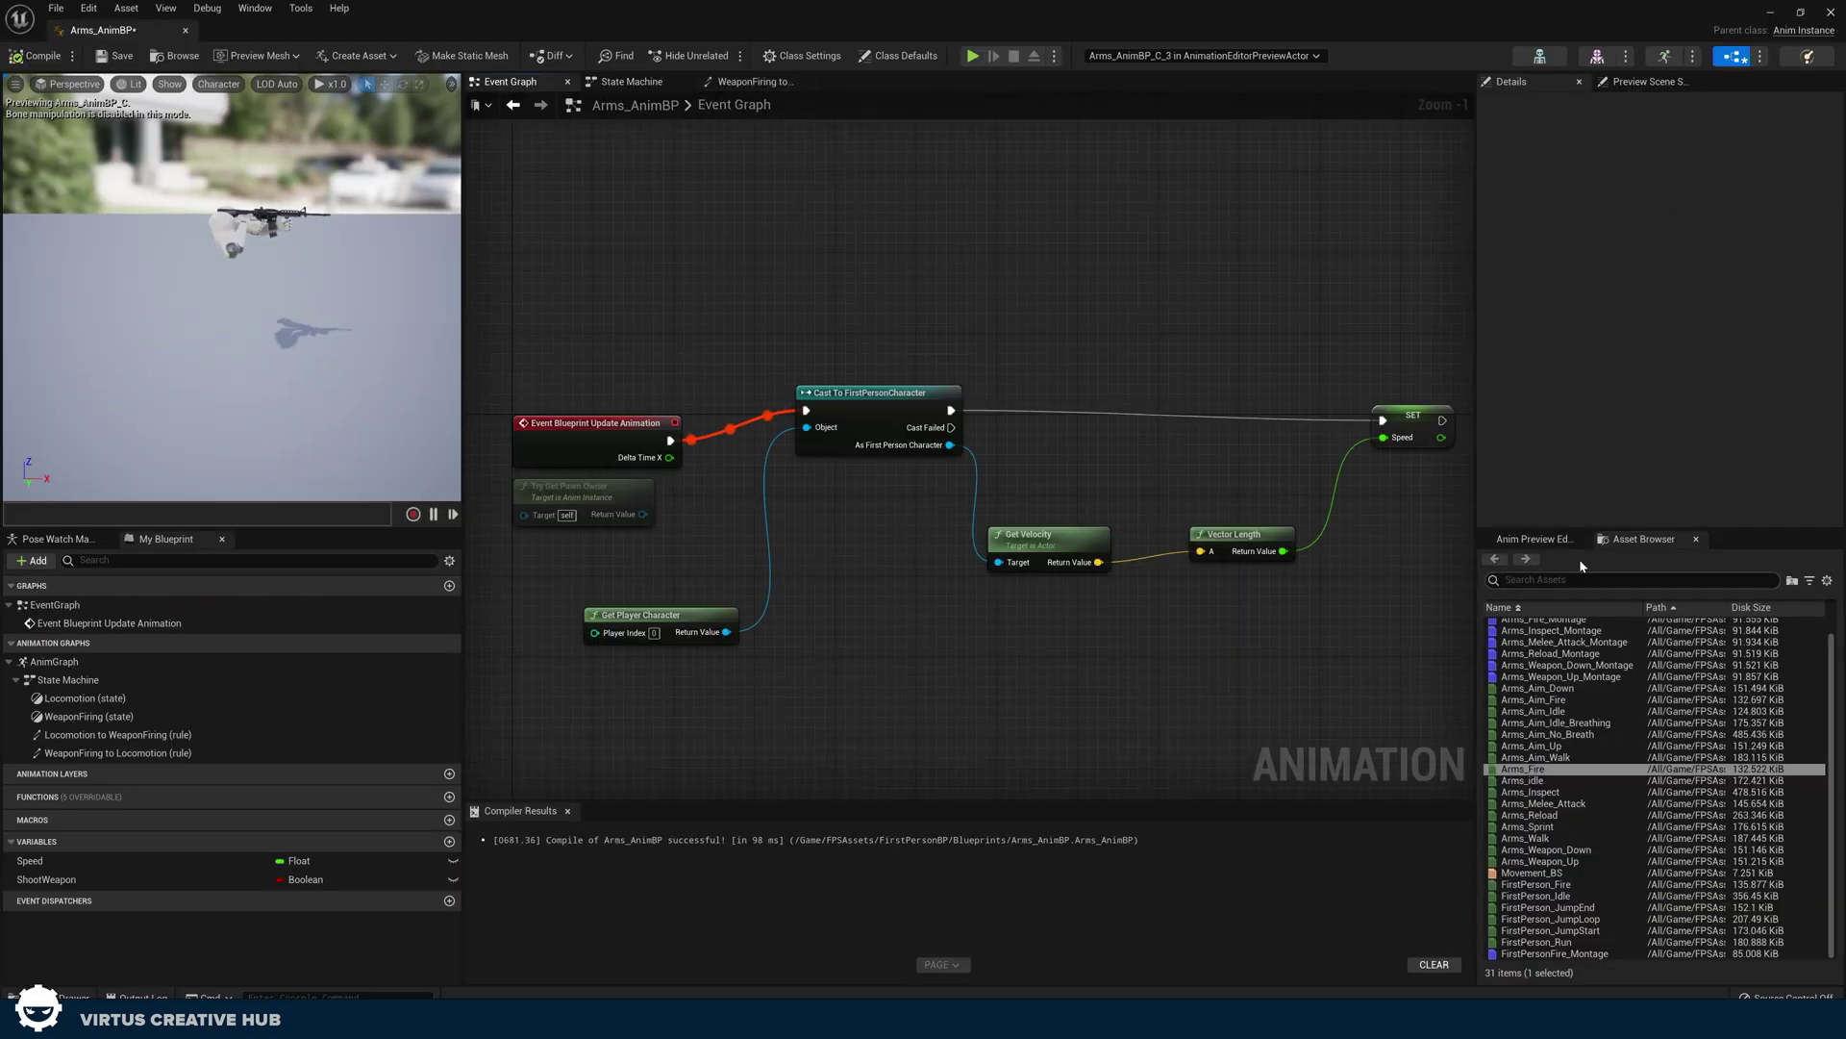
pyautogui.click(1533, 538)
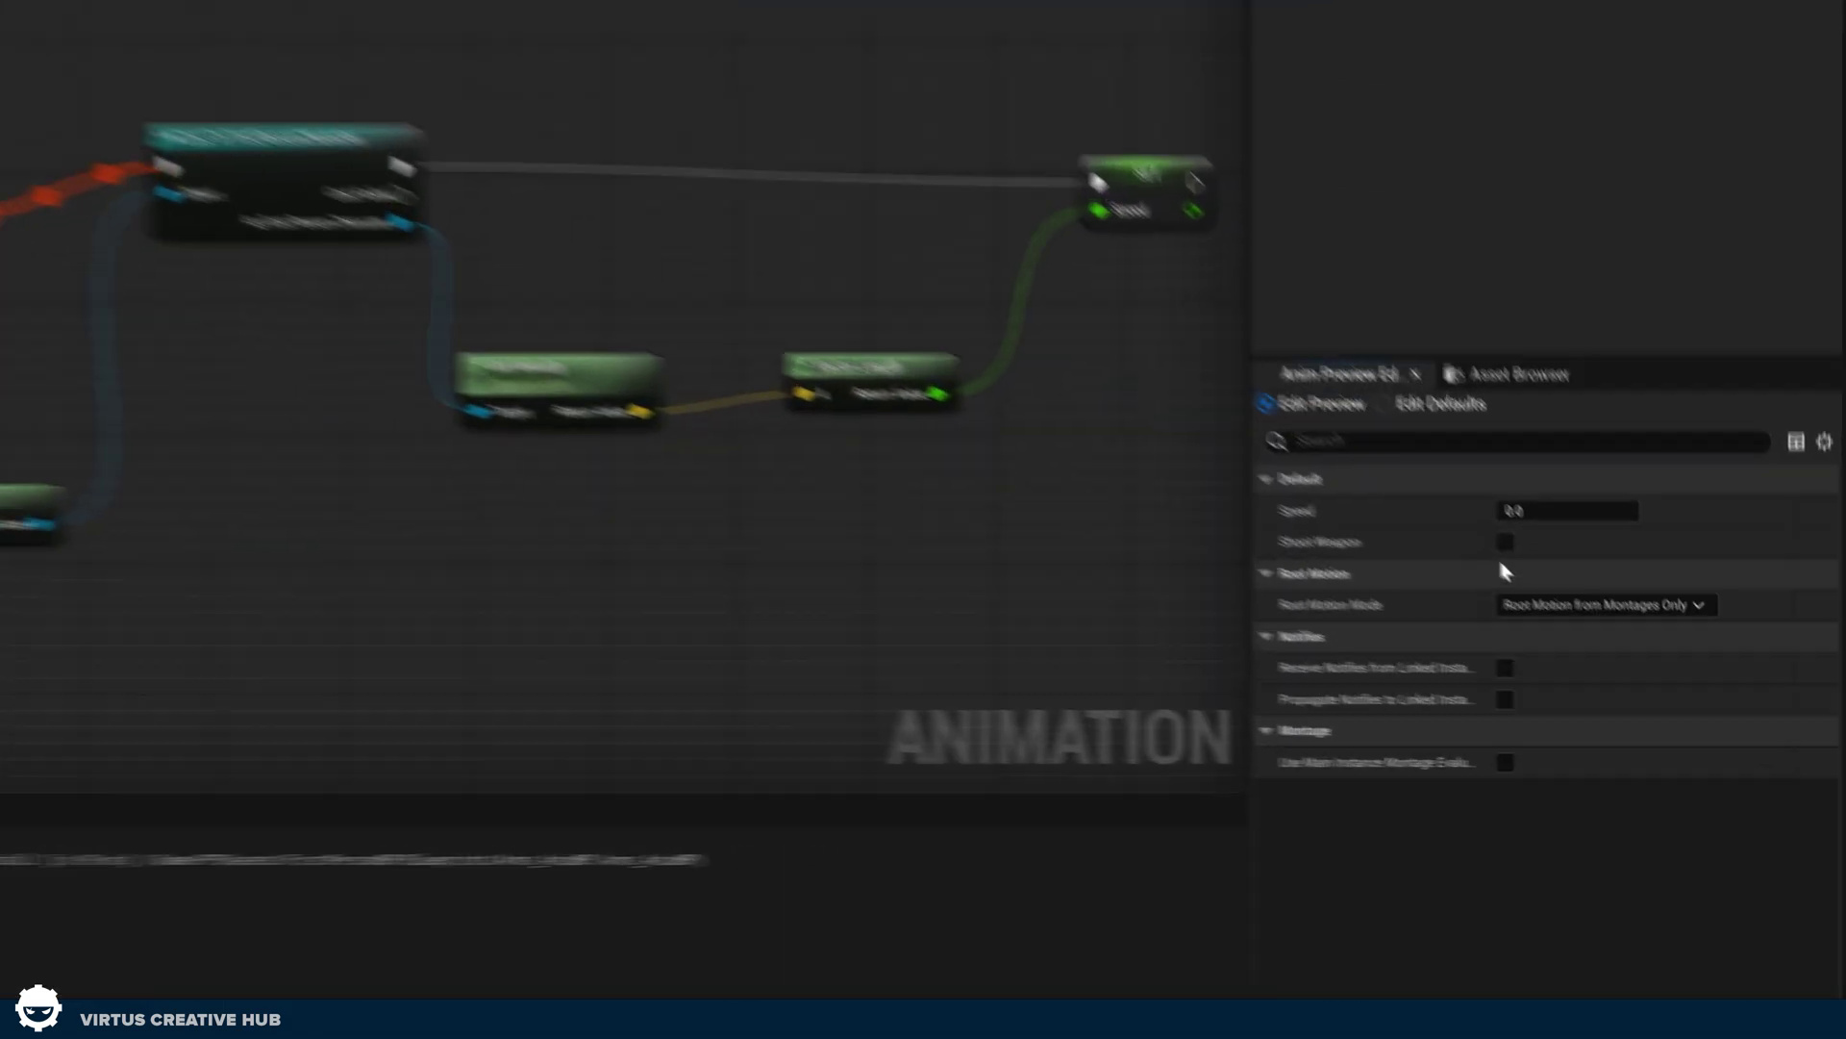
pyautogui.click(1634, 643)
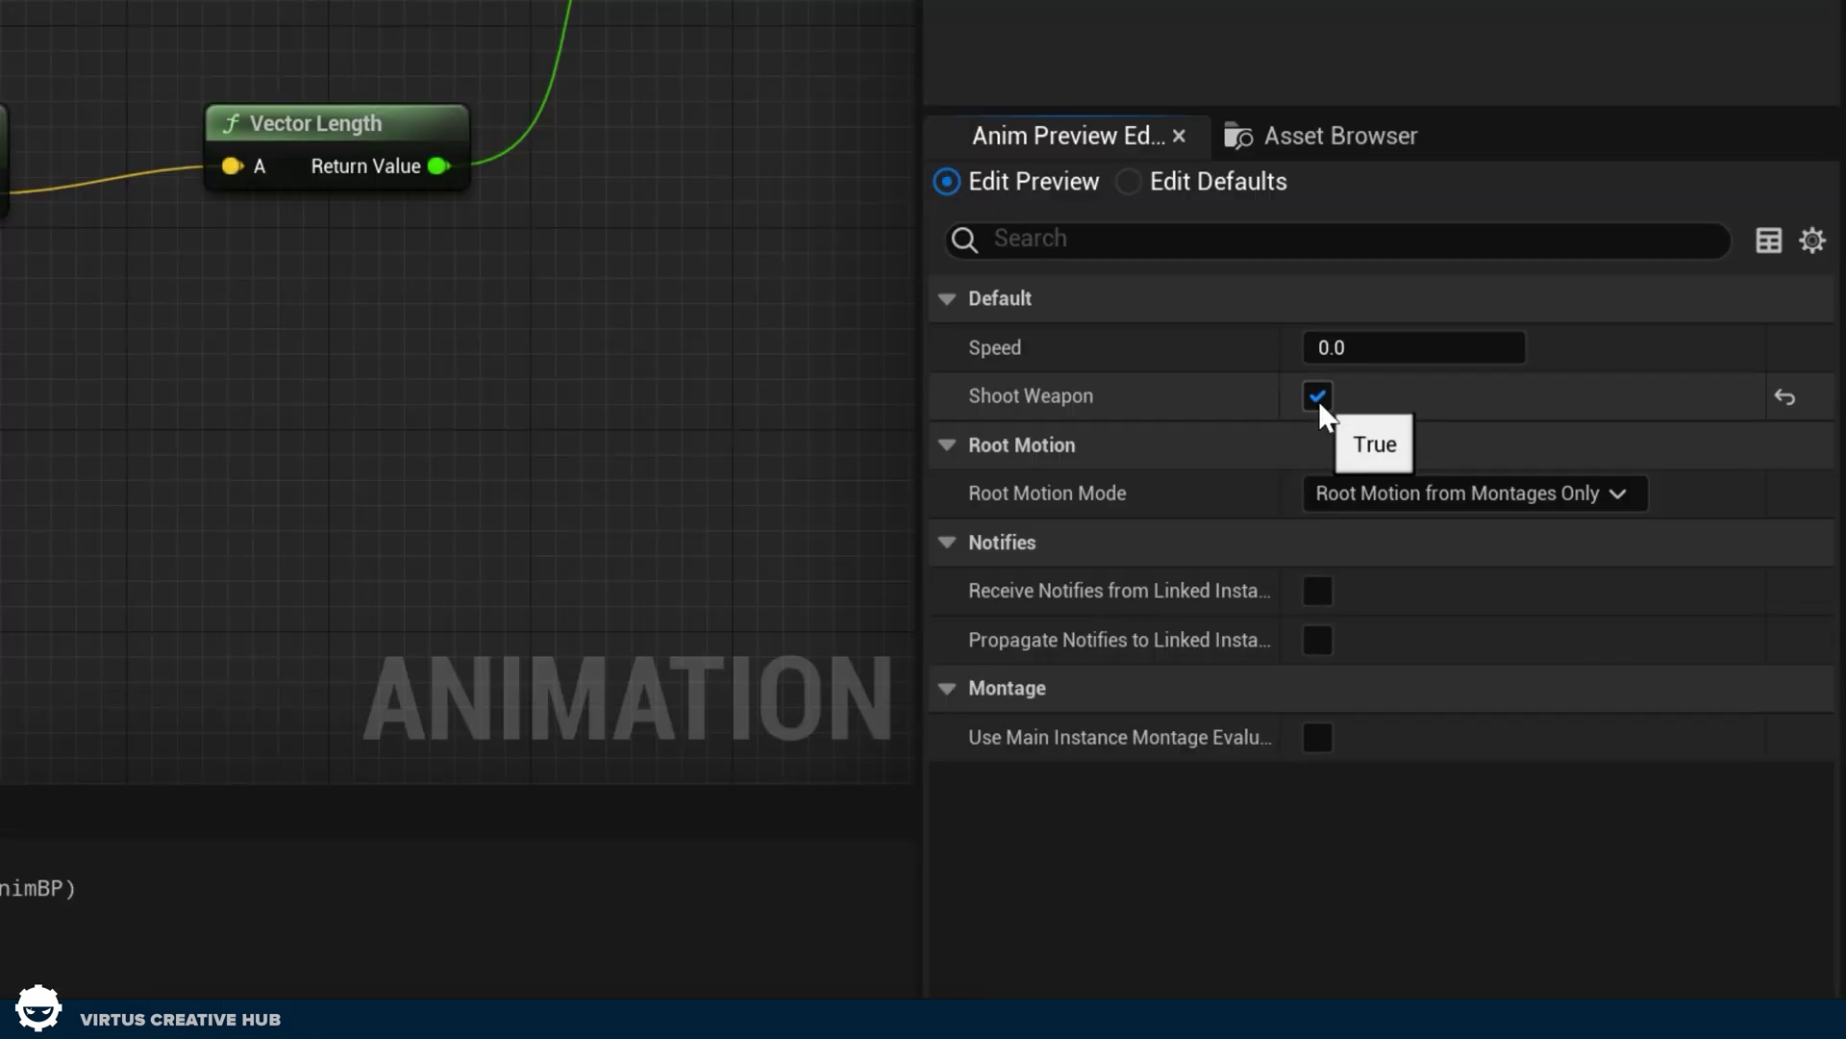
pyautogui.click(1317, 396)
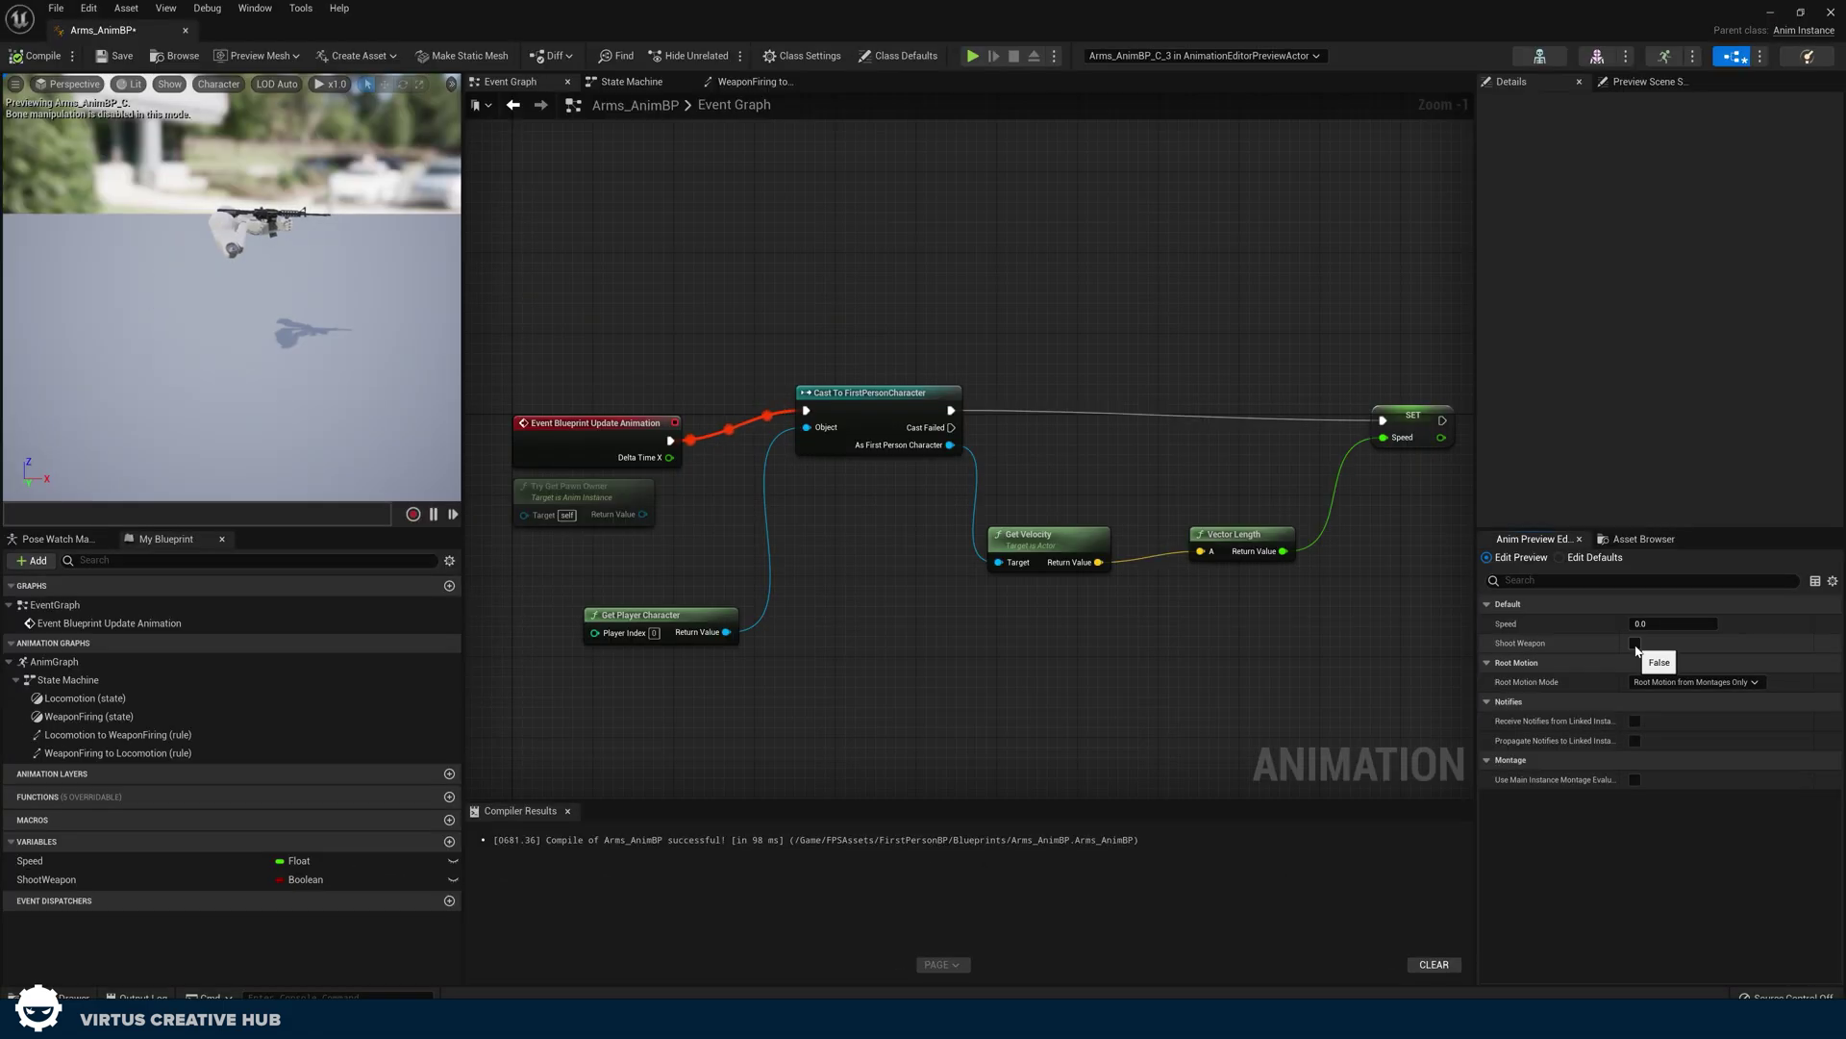
pyautogui.click(1635, 643)
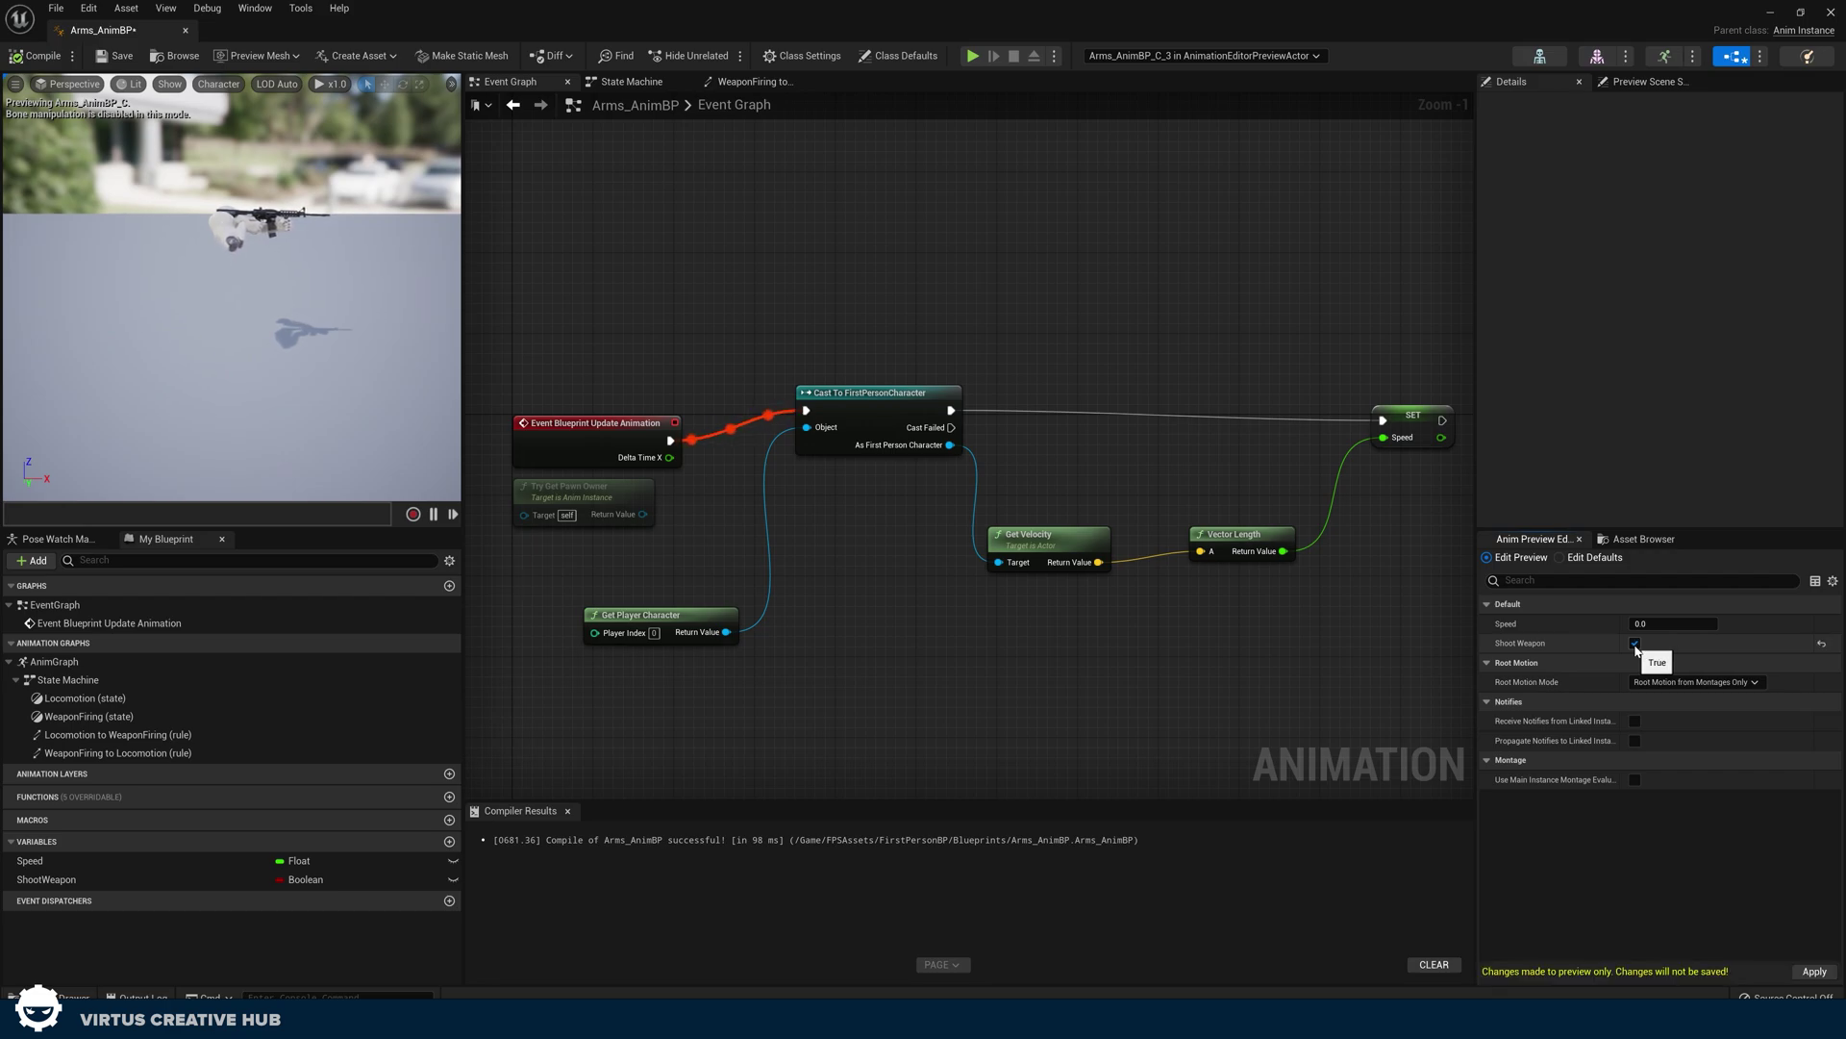
pyautogui.click(1635, 643)
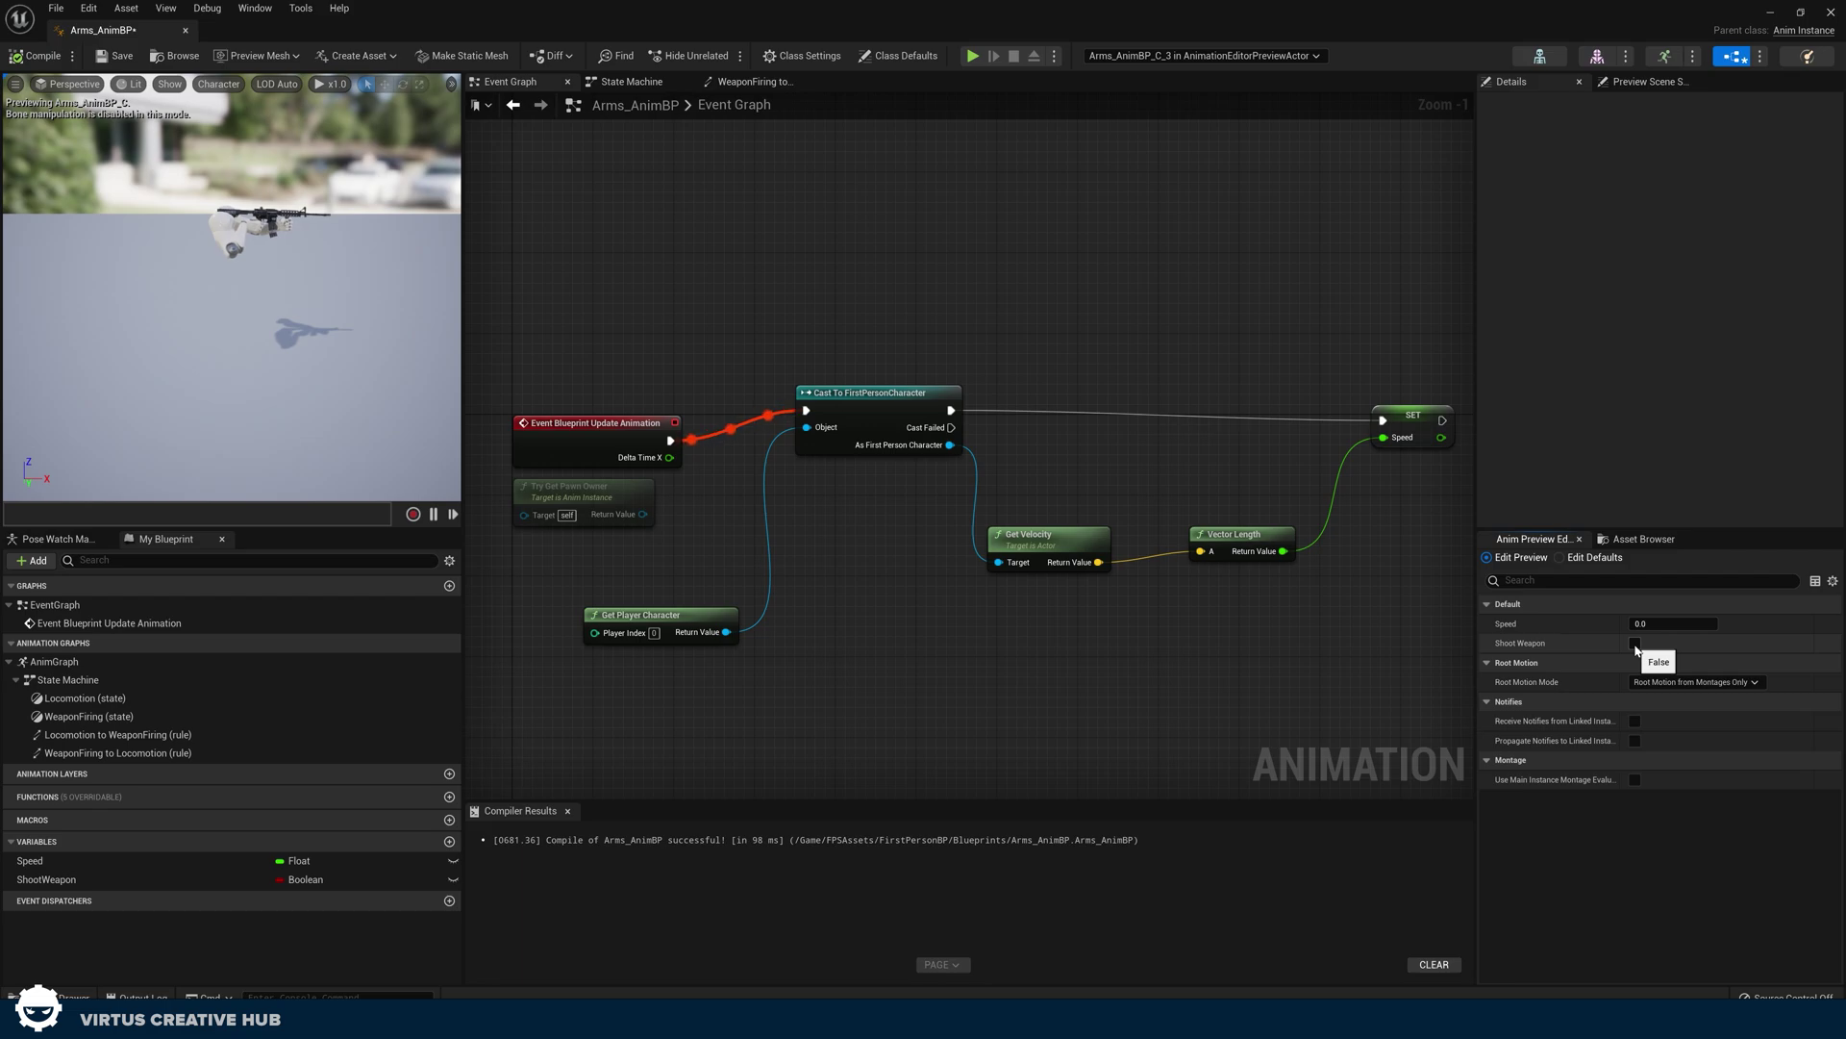
# Save and compile the Arms_AnimBP animation blueprint
pyautogui.click(116, 56)
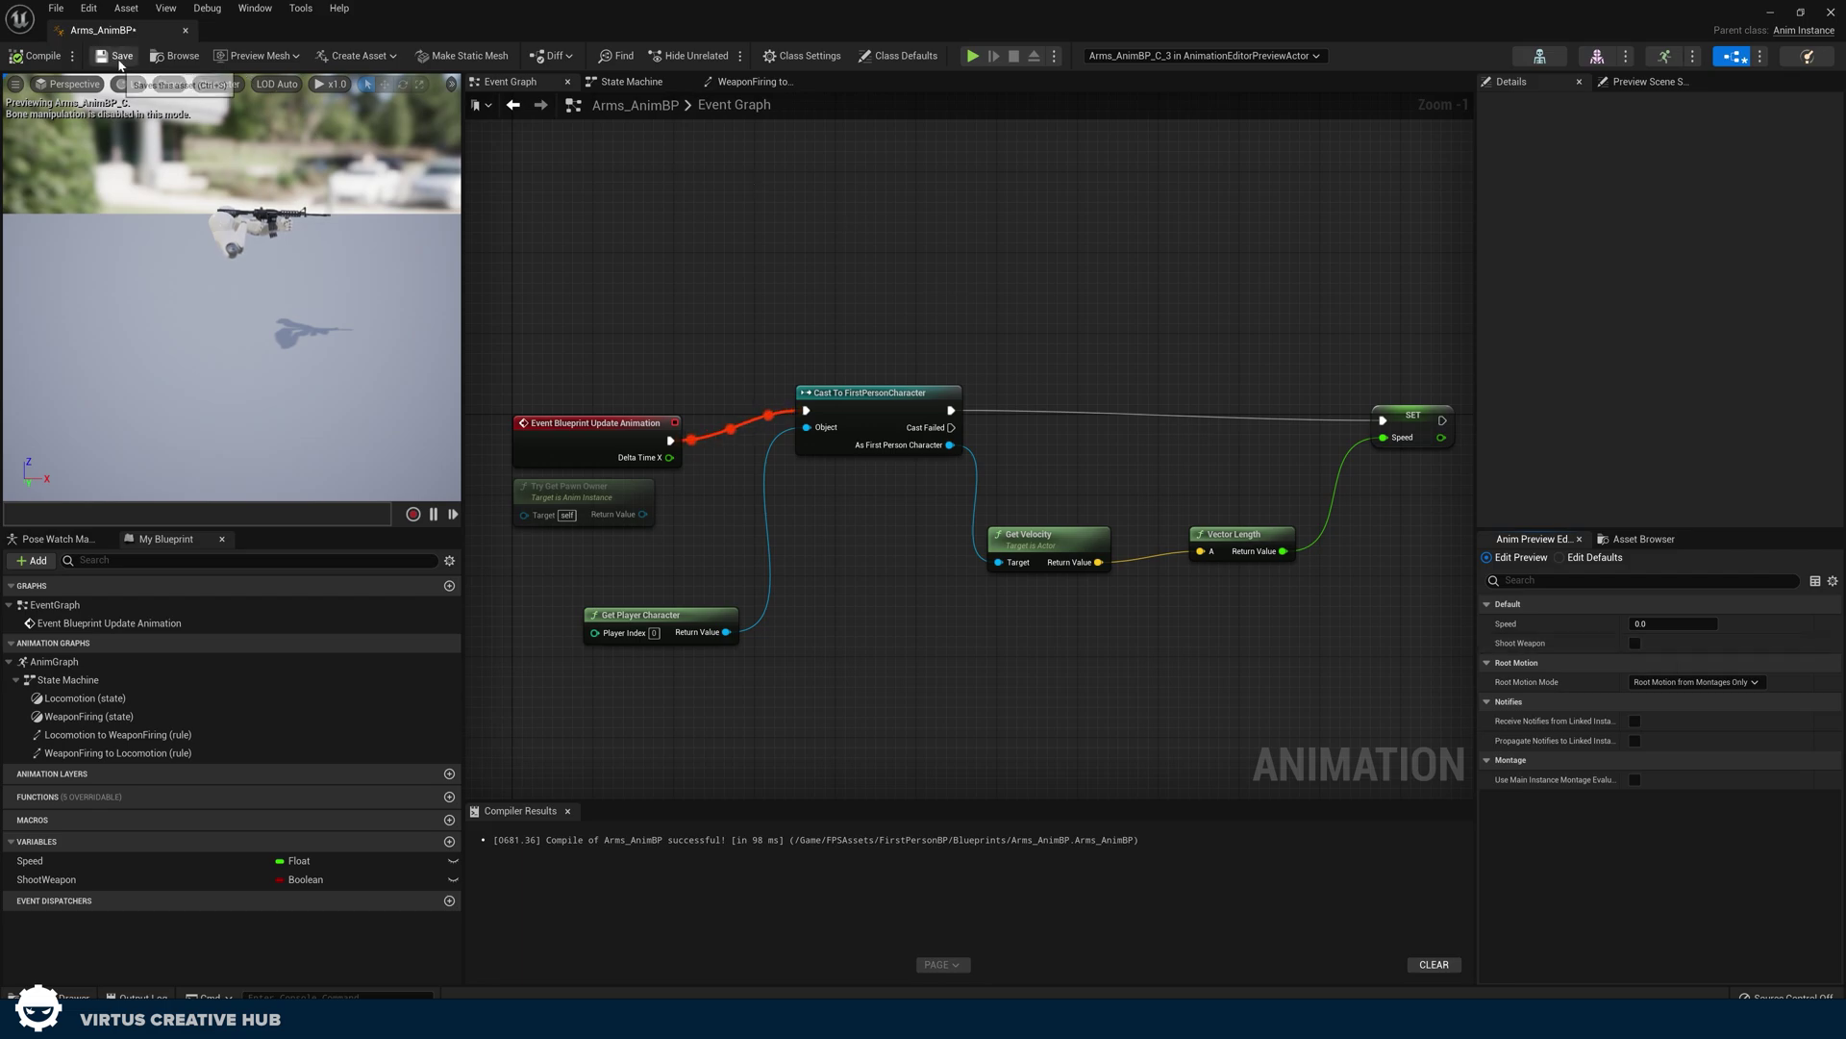
pyautogui.click(38, 61)
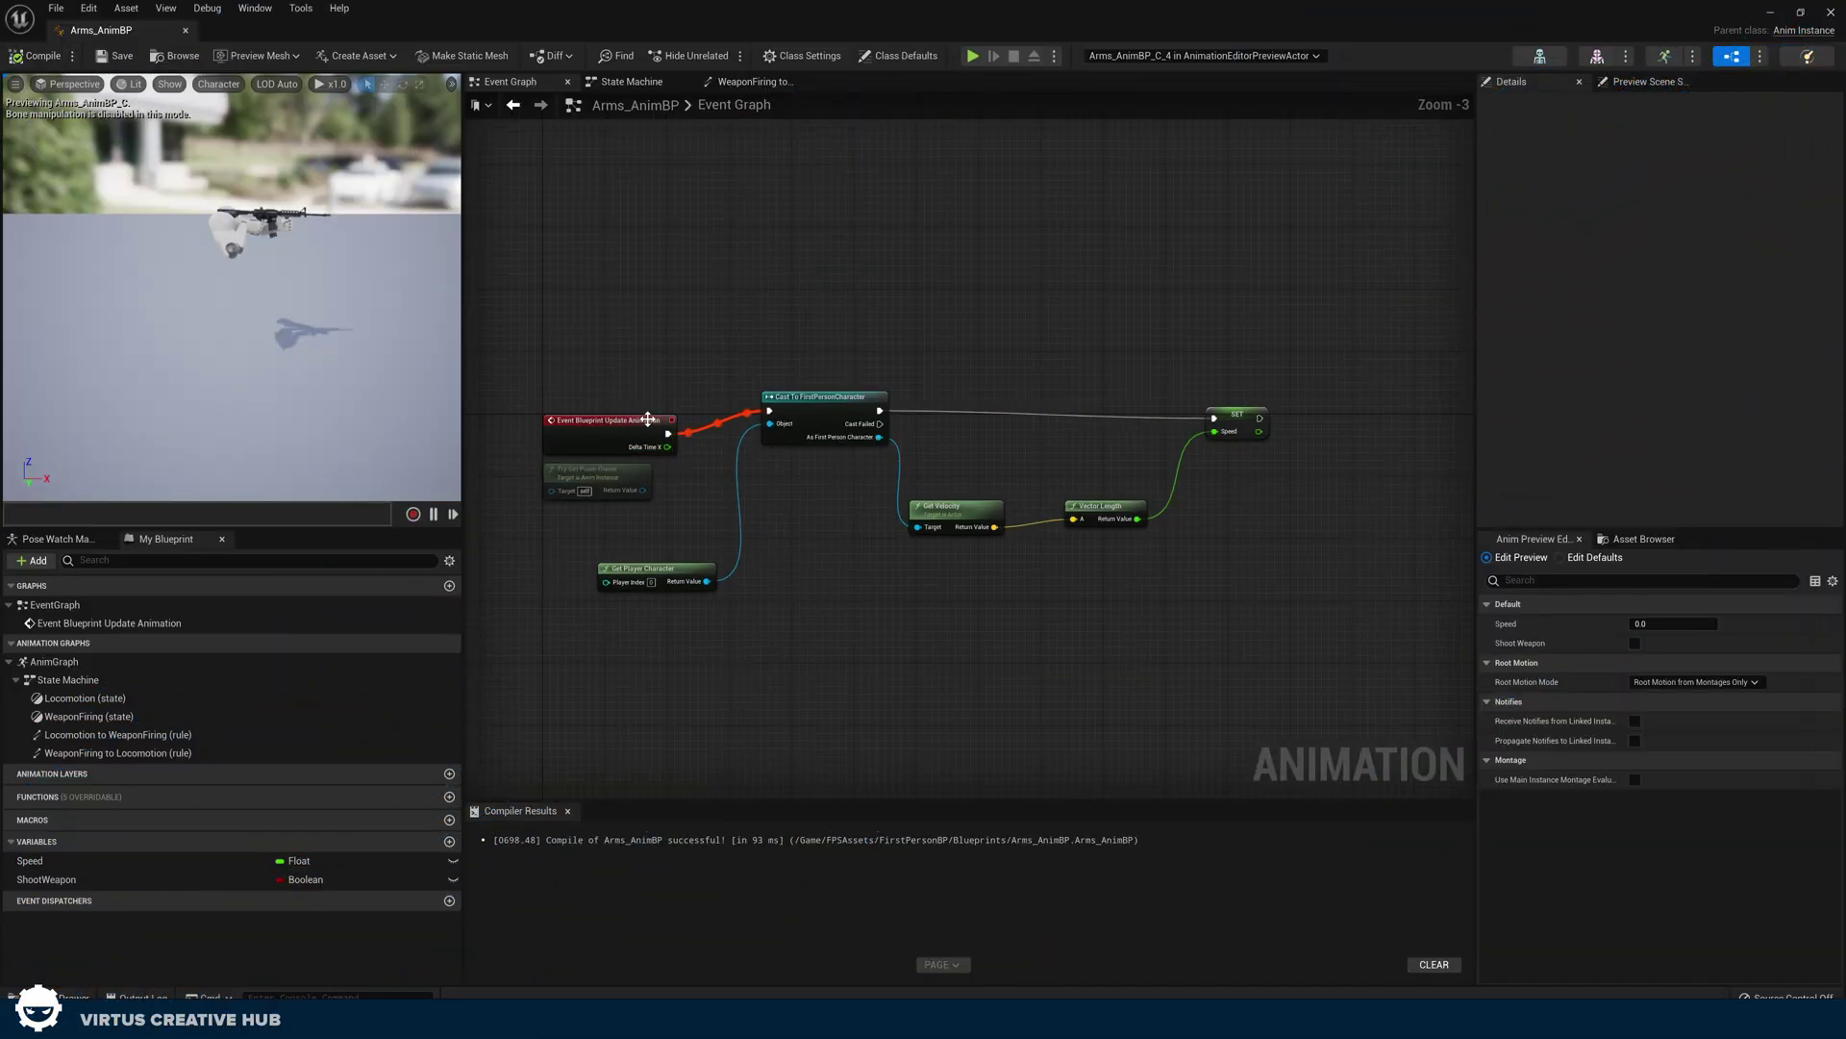
# Add a Get Firing Weapon node from the As First Person Character output of the Cast To FirstPersonCharacter node
pyautogui.moveTo(648, 420); pyautogui.dragTo(806, 568, button='right')
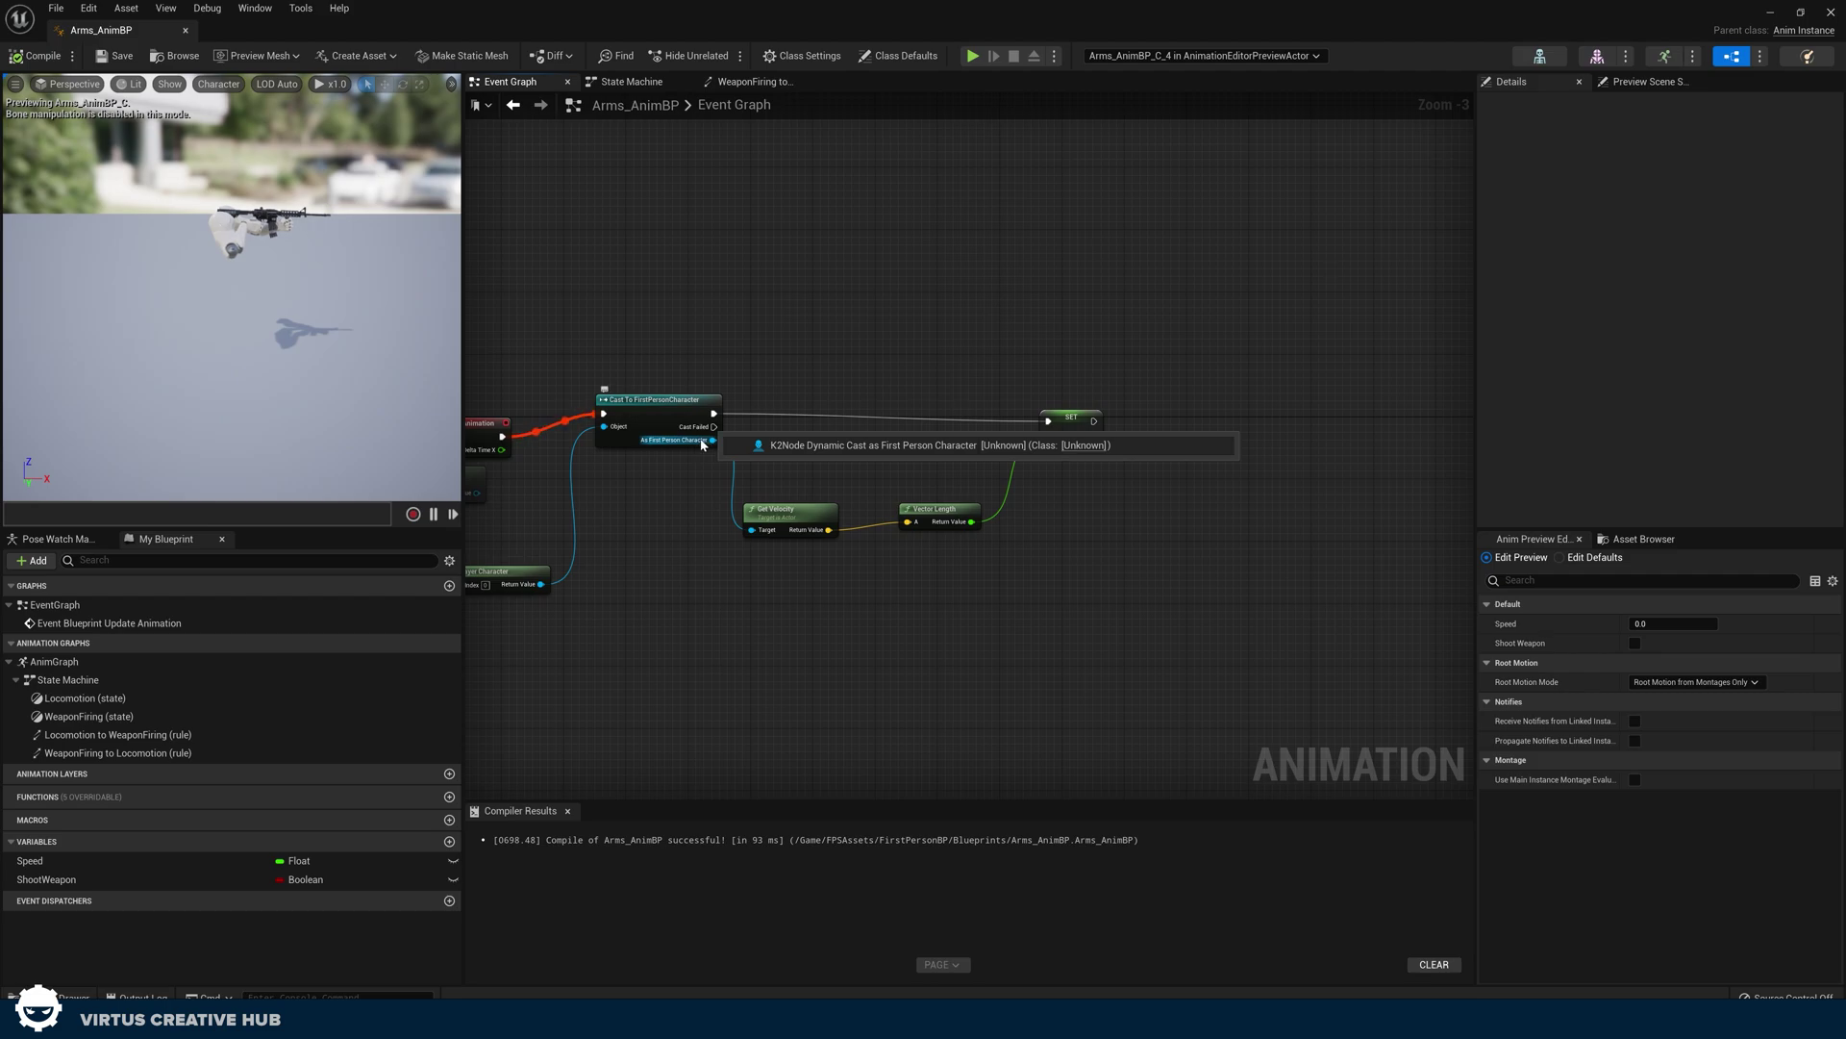
pyautogui.moveTo(707, 442); pyautogui.dragTo(1000, 646)
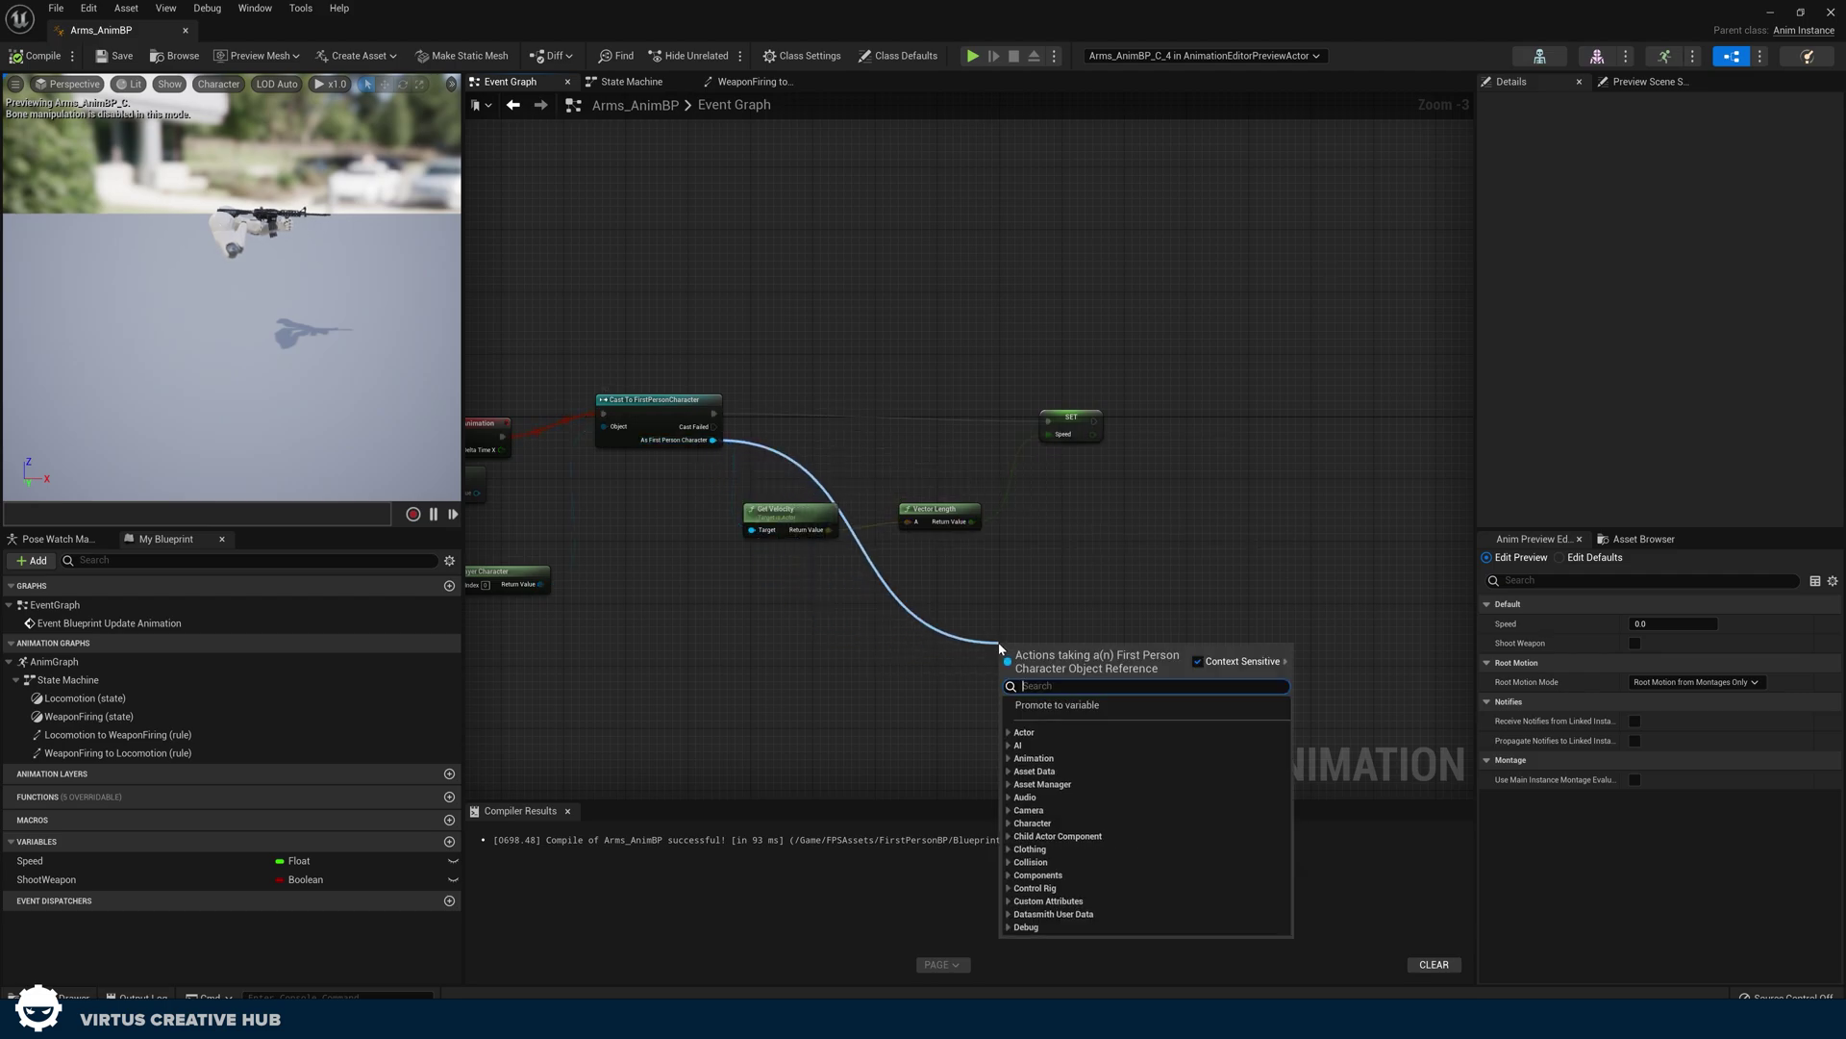
pyautogui.write('get ')
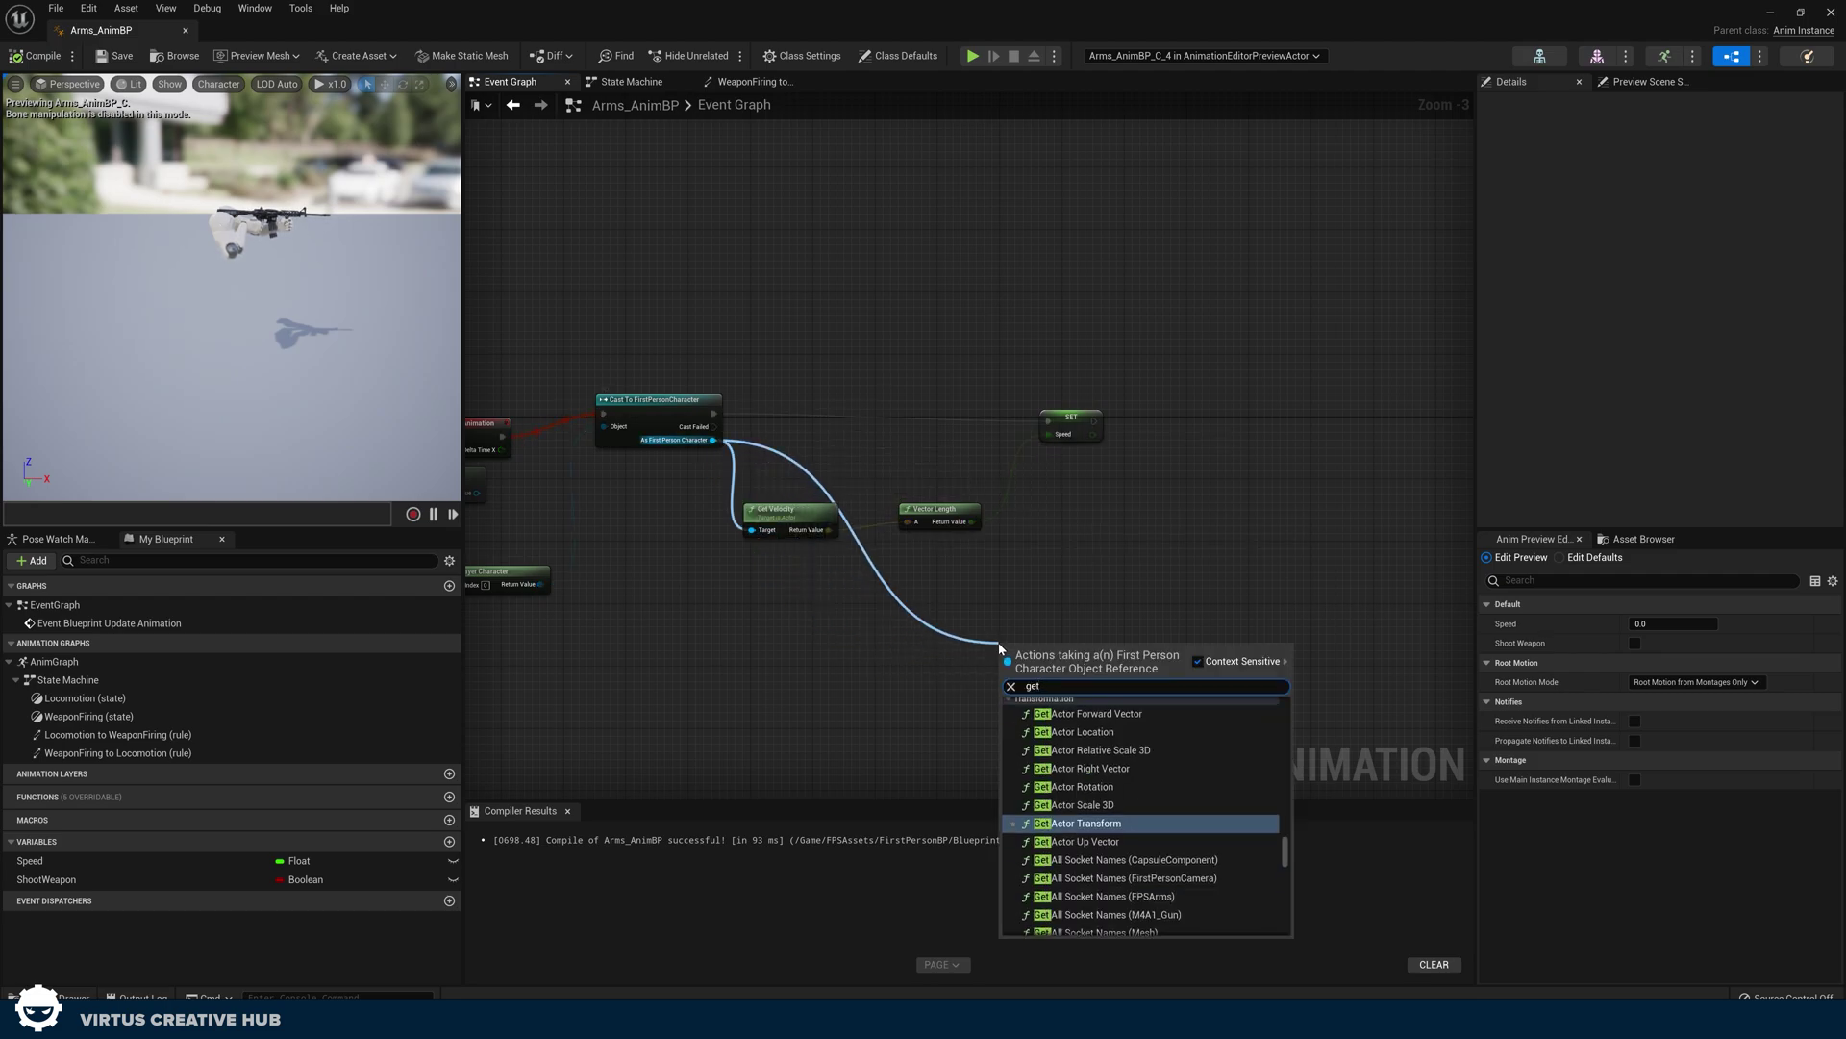
pyautogui.write('weapon')
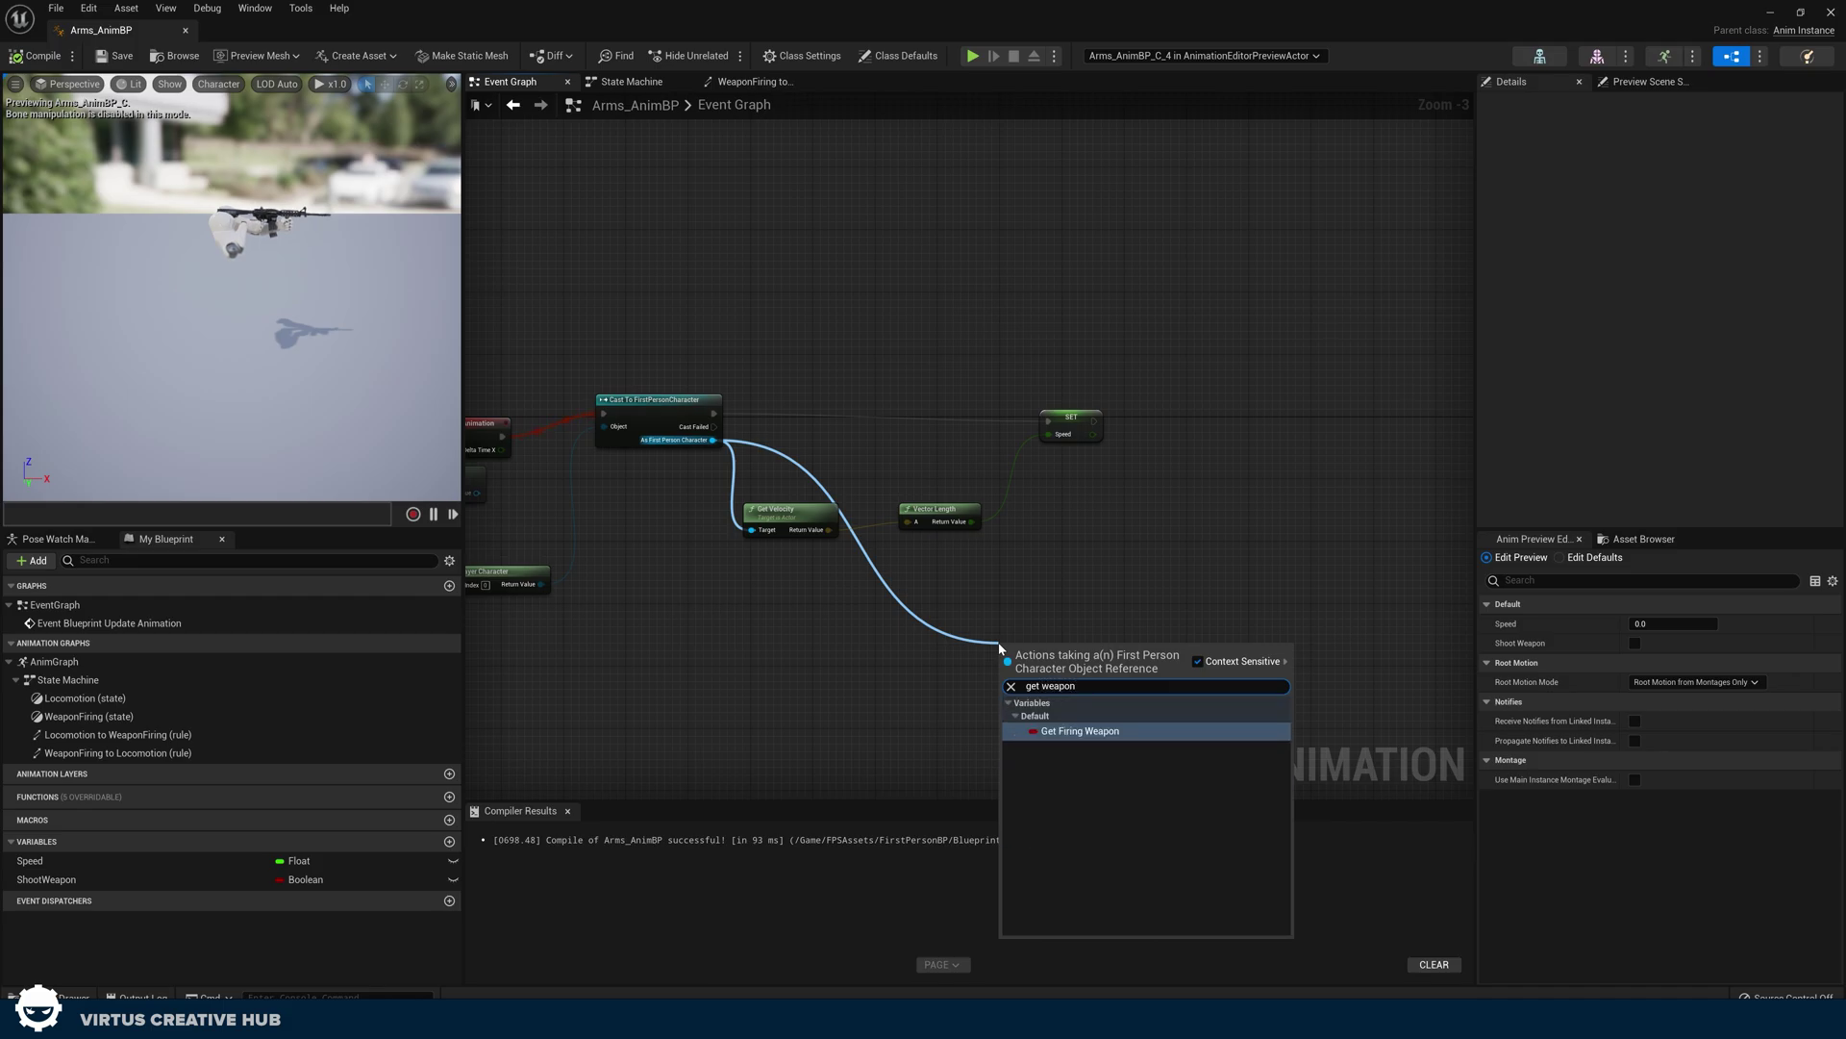
pyautogui.press('Return')
# Add a Set ShootWeapon node that runs after the Set Speed node and takes its value from Firing Weapon
pyautogui.moveTo(46, 879); pyautogui.dragTo(968, 541)
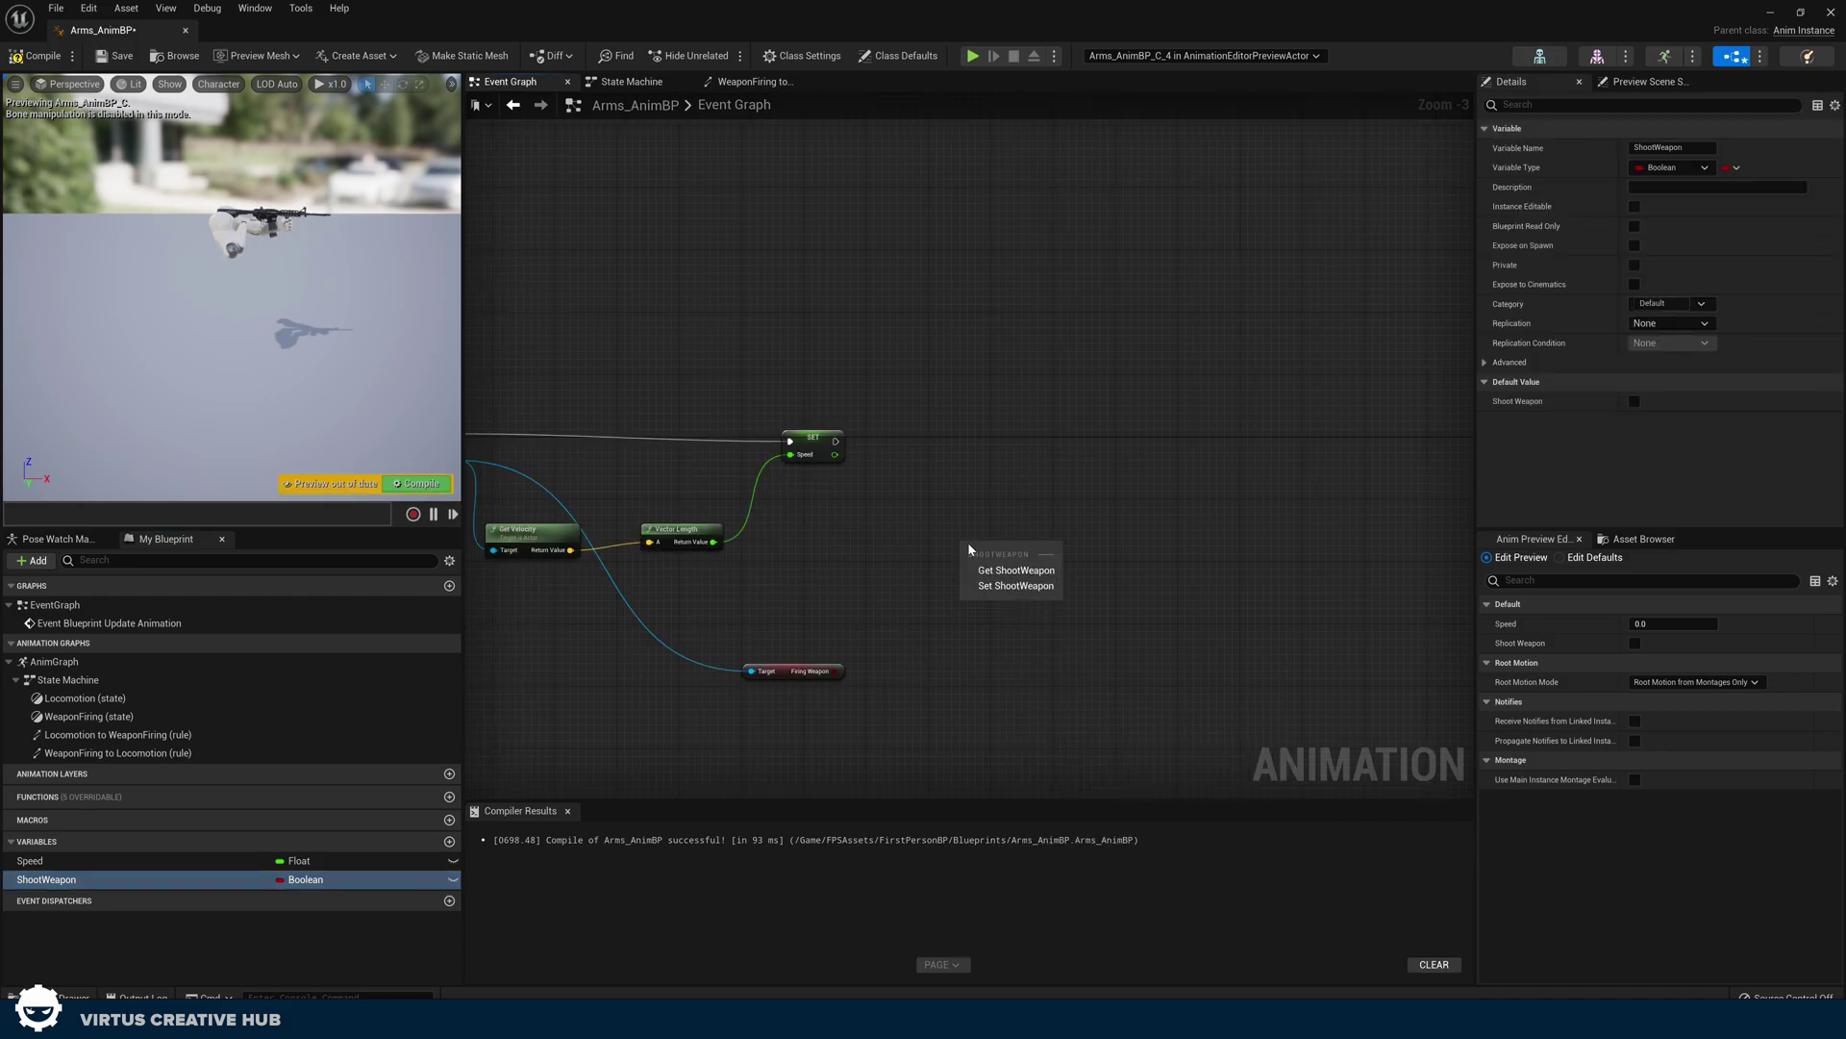
pyautogui.click(991, 585)
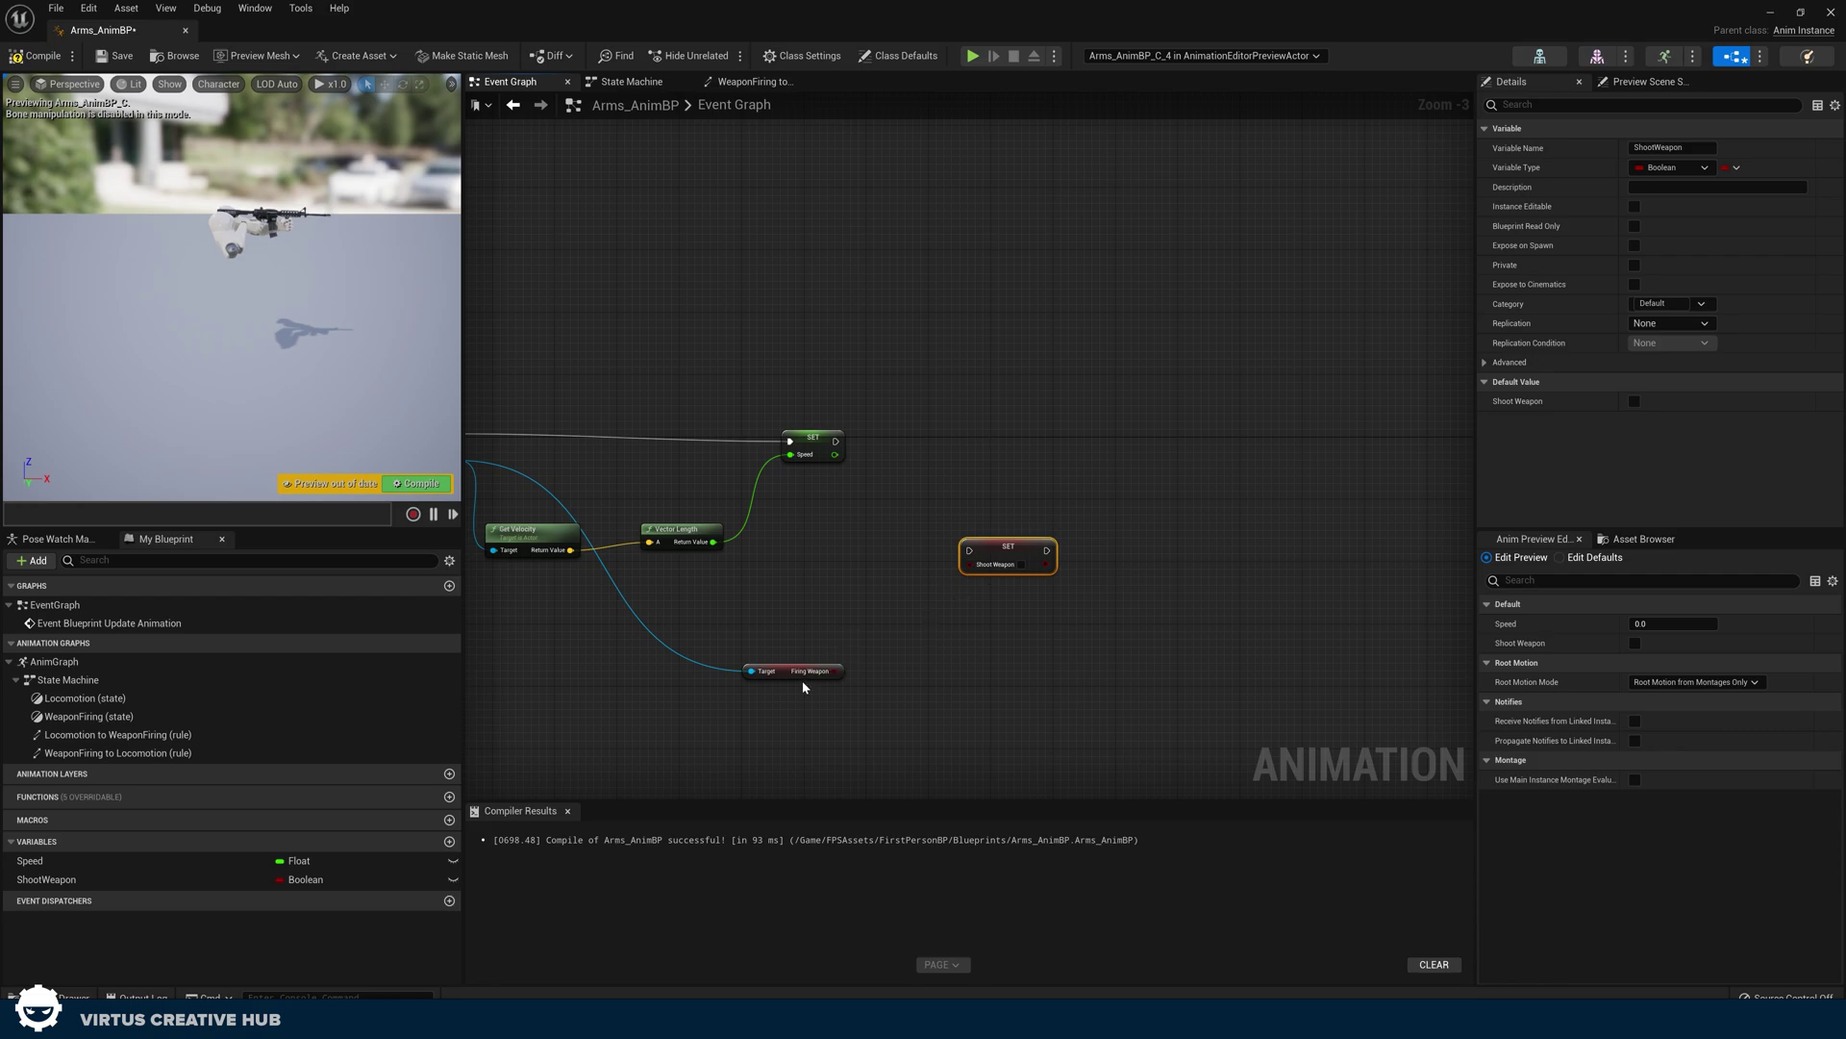
pyautogui.moveTo(835, 671); pyautogui.dragTo(836, 441)
pyautogui.moveTo(1000, 555); pyautogui.dragTo(1000, 447)
pyautogui.moveTo(863, 527); pyautogui.dragTo(1154, 453, button='right')
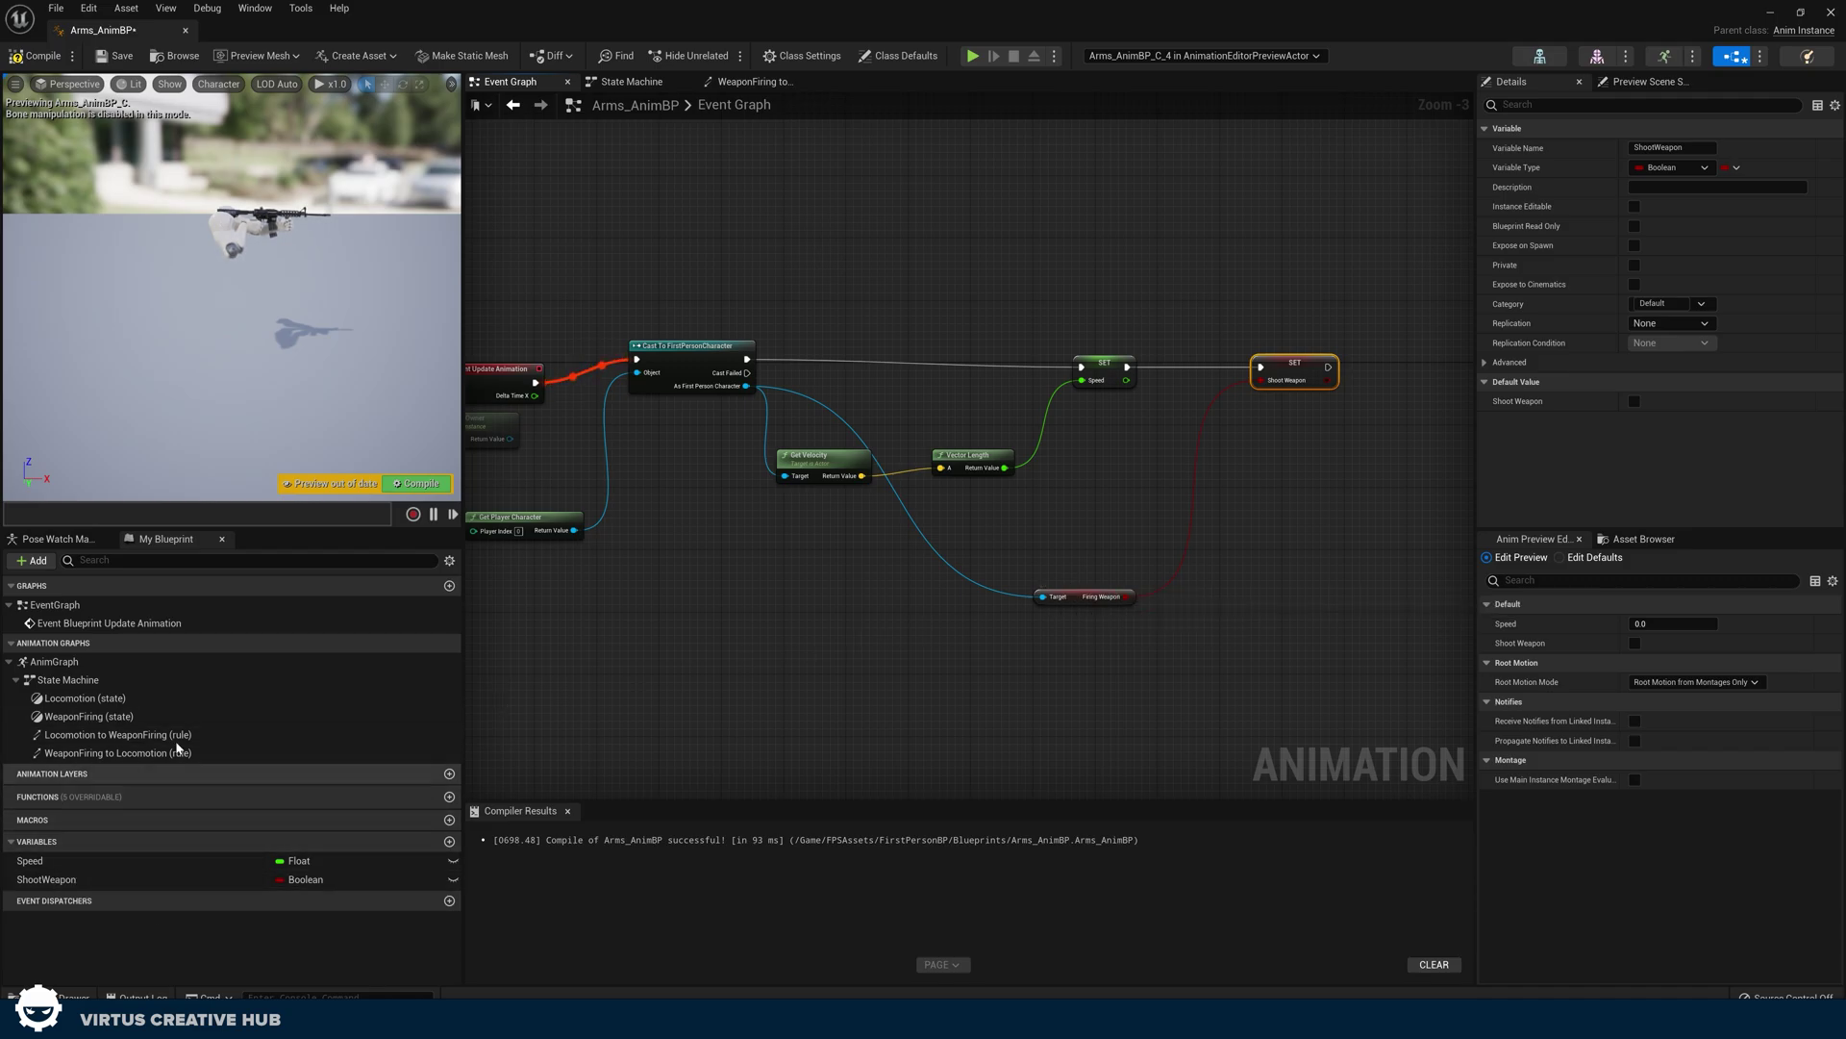
# Compile the Arms_AnimBP blueprint and close it, returning to the level editor
pyautogui.click(405, 488)
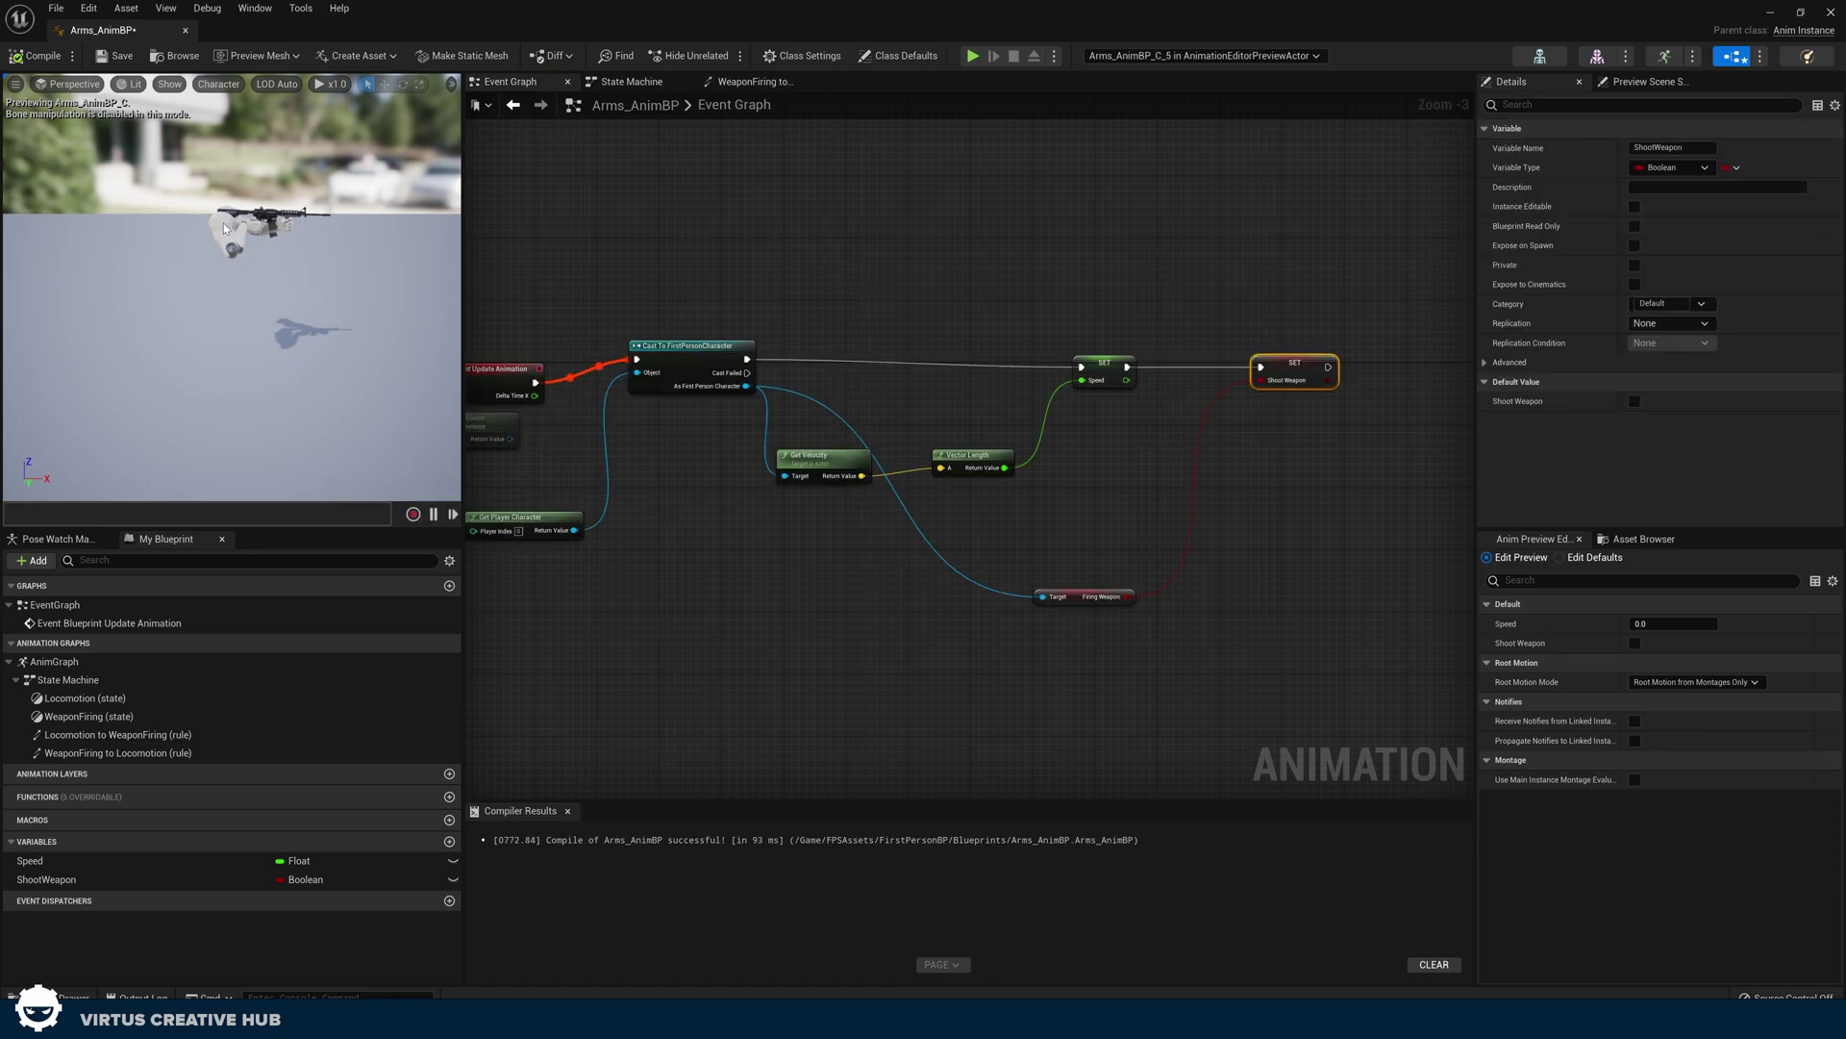
pyautogui.click(28, 58)
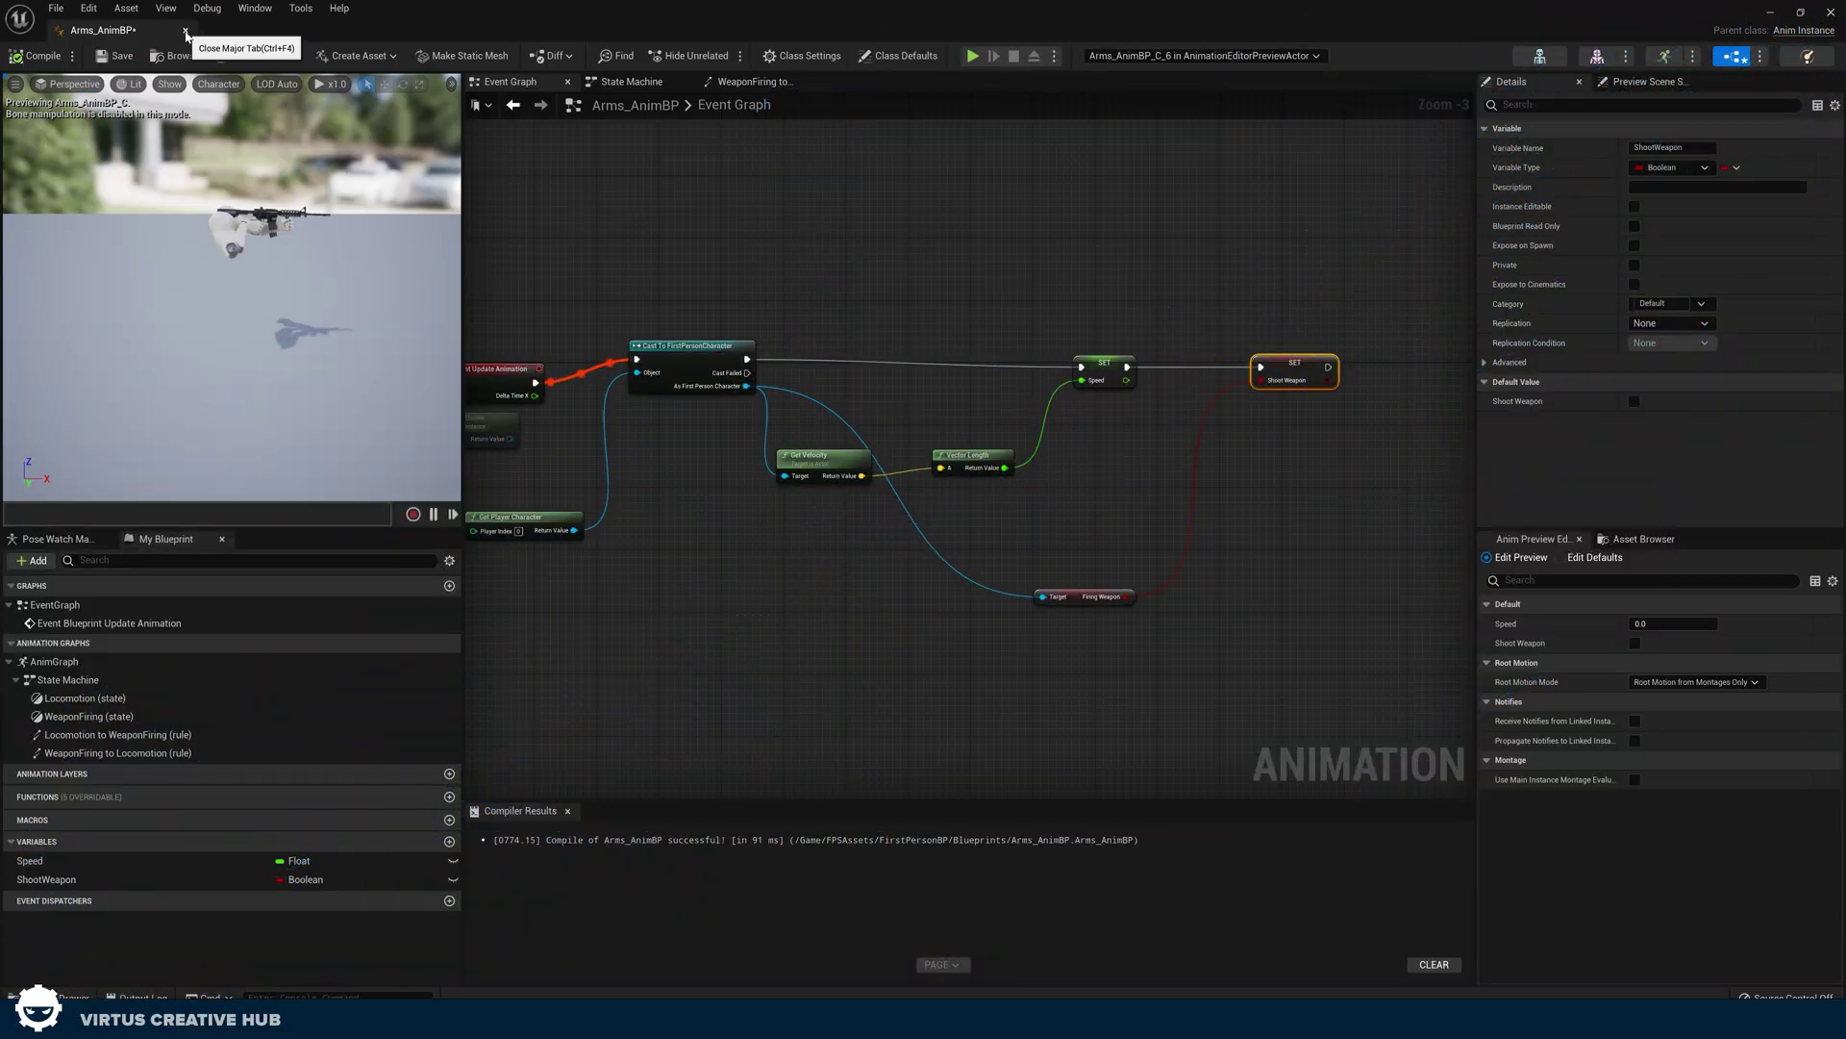
pyautogui.click(186, 36)
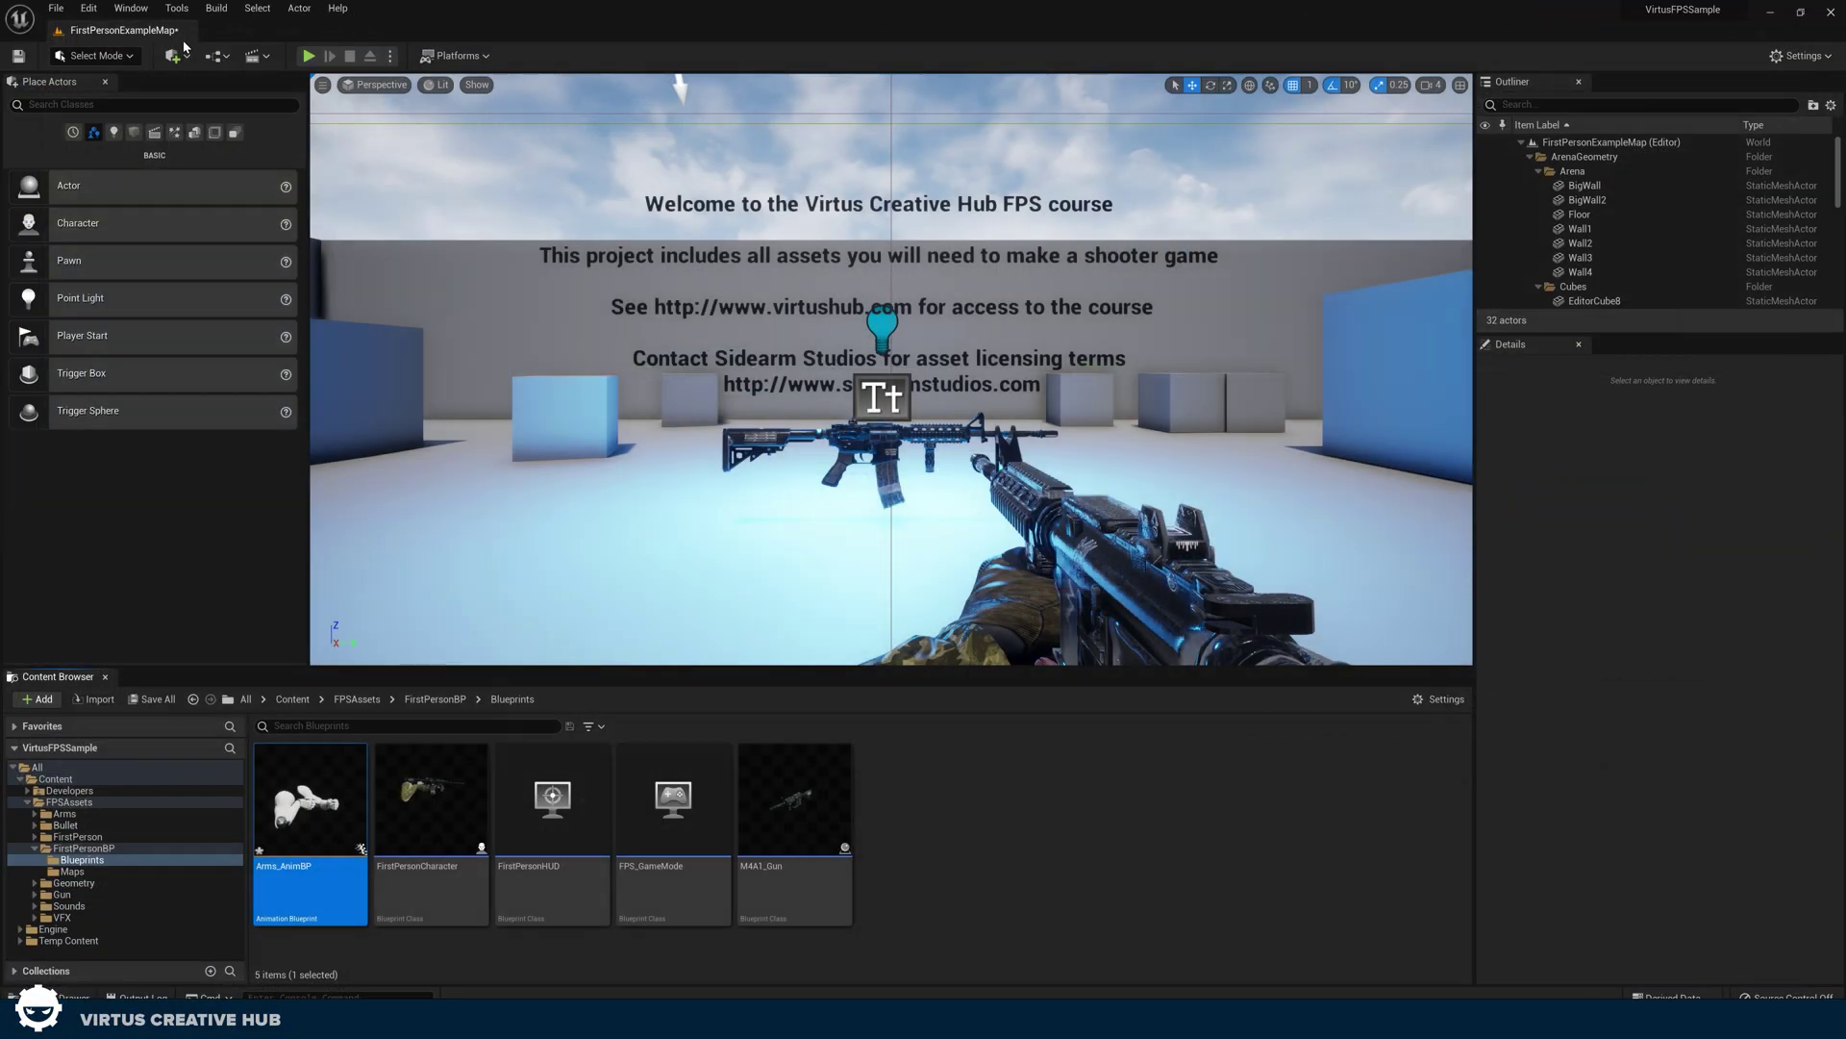
# Open the FirstPersonCharacter blueprint and replace the InputAction Fire node in its Event Graph with a newly added InputAction Fire event
pyautogui.click(419, 822)
pyautogui.doubleClick(419, 822)
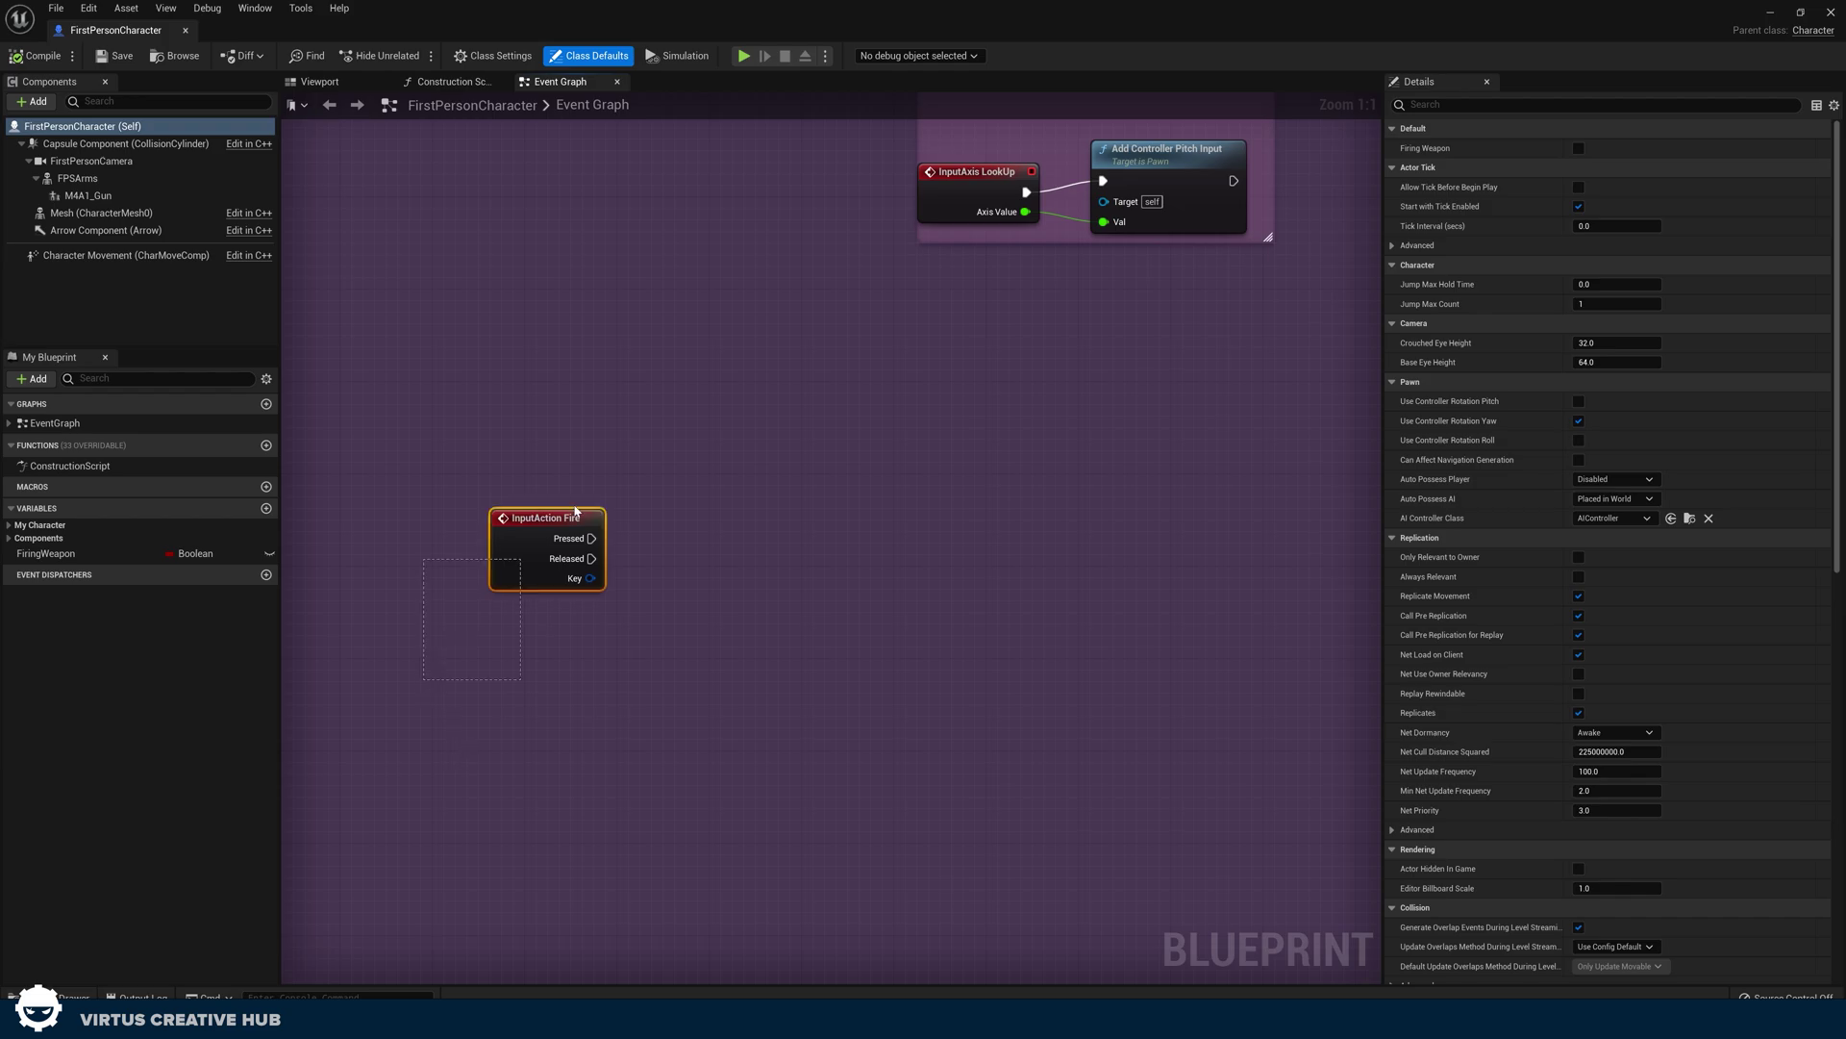
pyautogui.press('Delete')
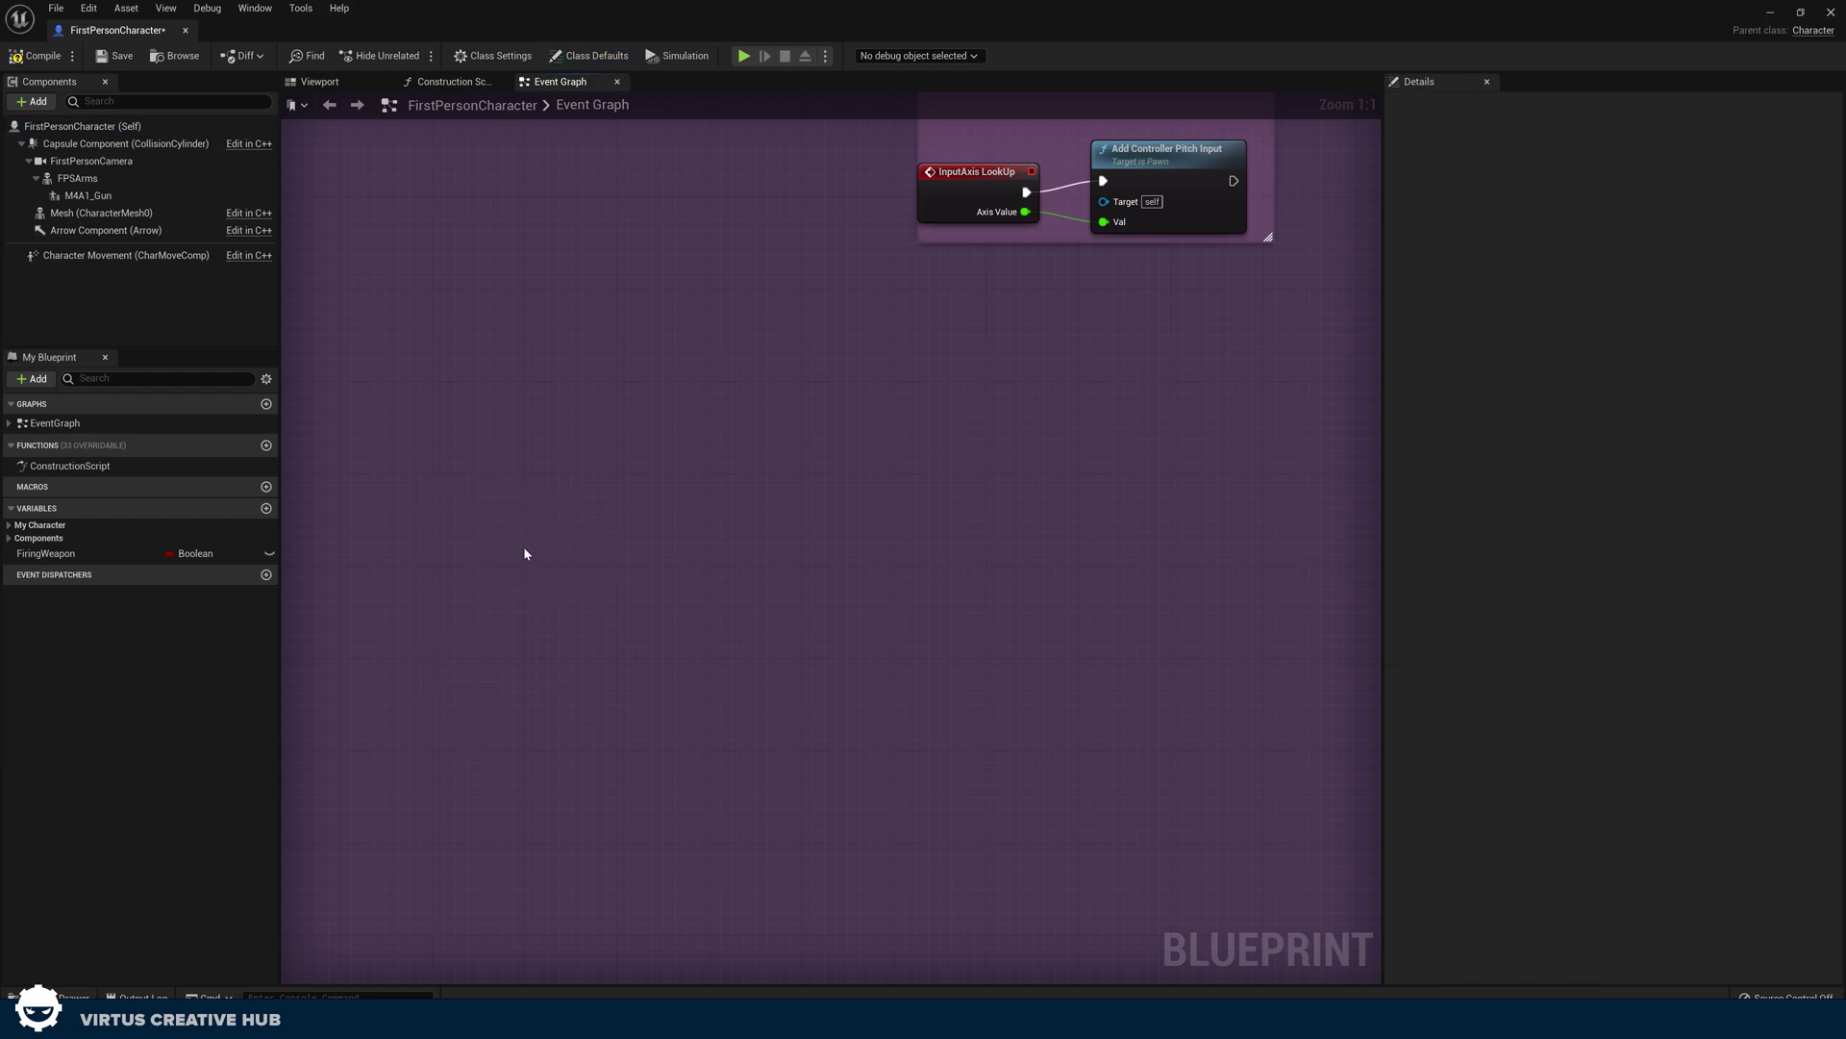
pyautogui.moveTo(544, 507); pyautogui.dragTo(550, 503, button='right')
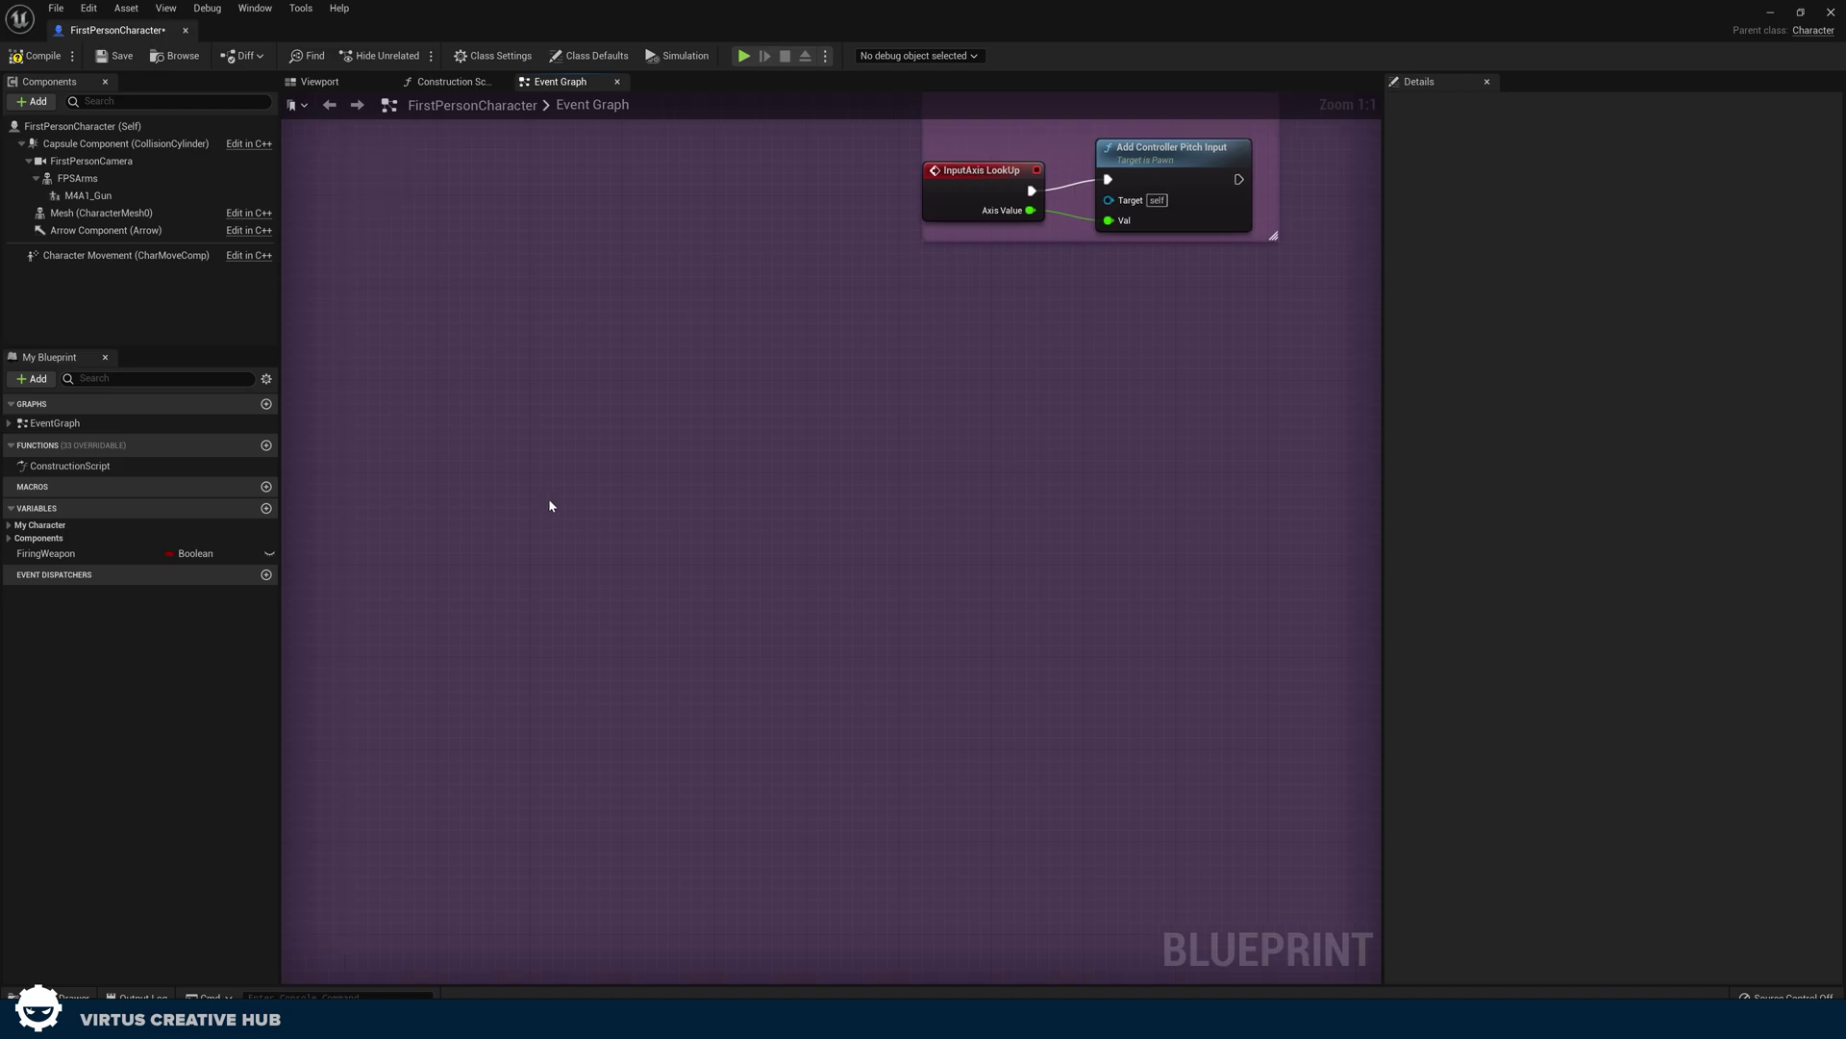
pyautogui.rightClick(550, 506)
pyautogui.write('fire')
pyautogui.press('Return')
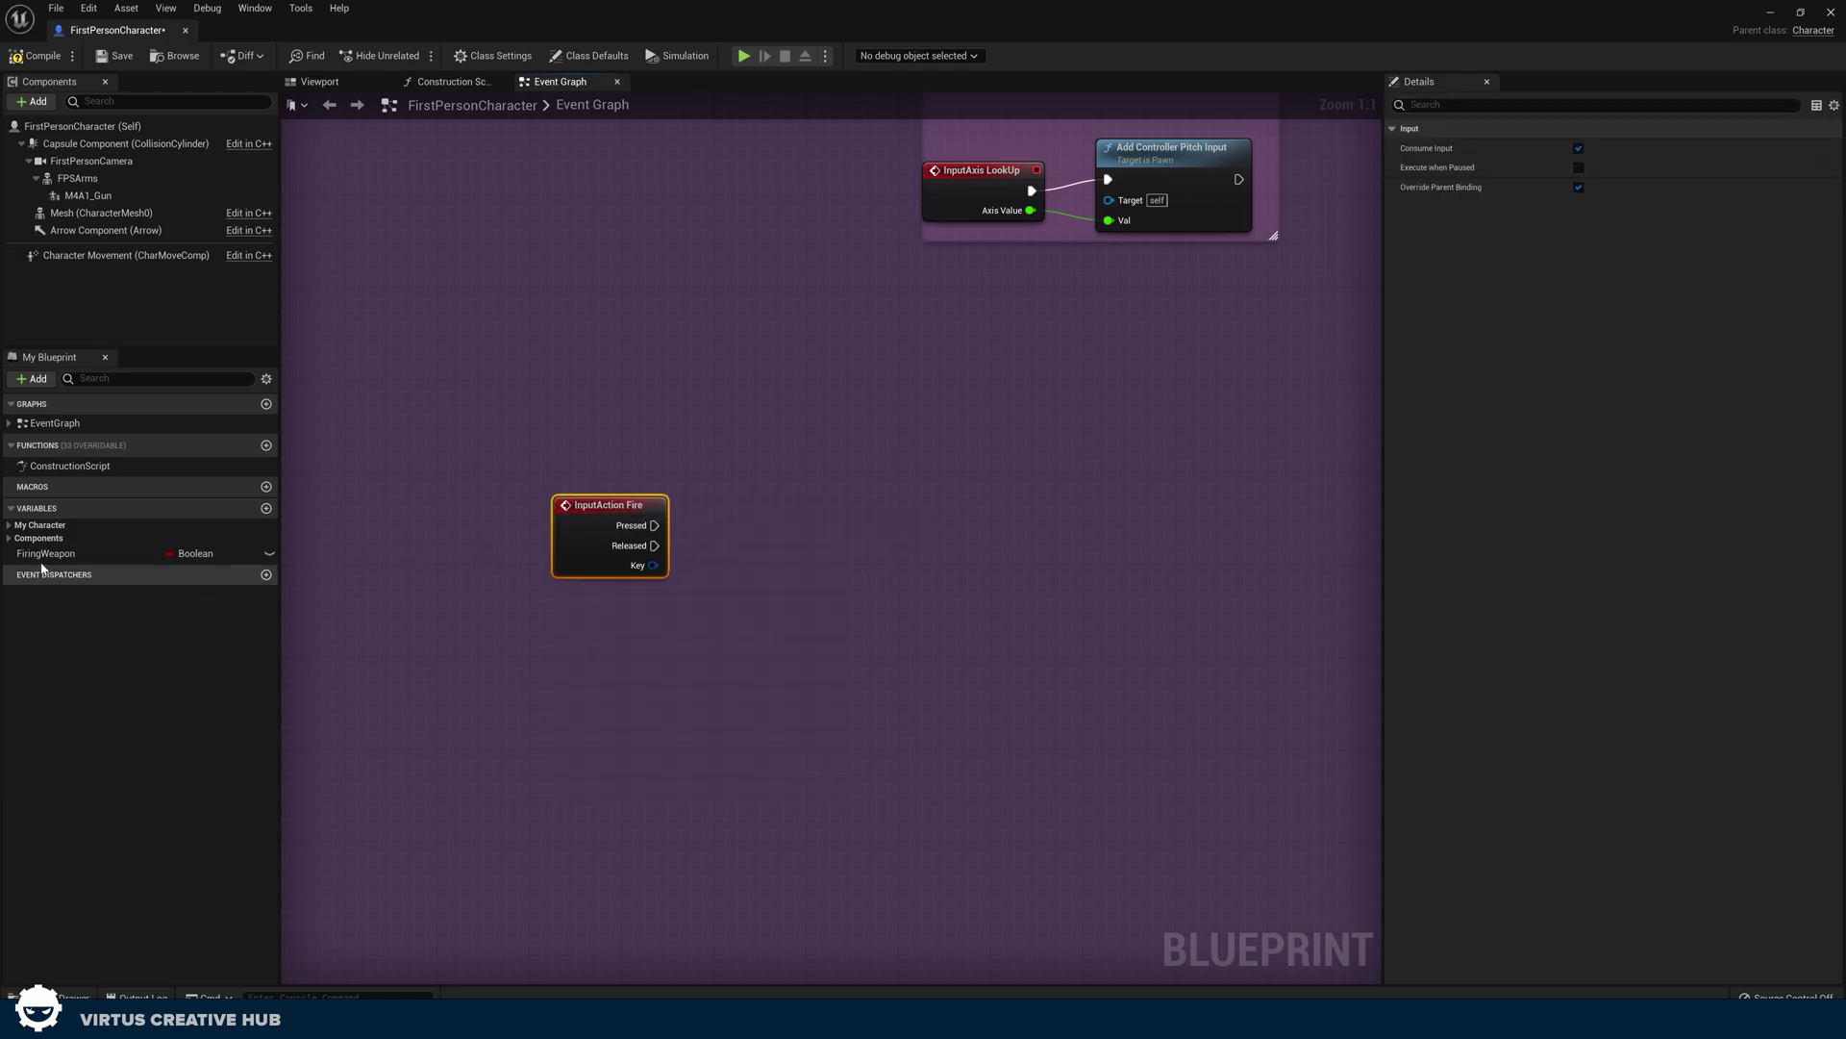
# Add a Set FiringWeapon node with its value ticked true and run it from the Pressed output of InputAction Fire
pyautogui.moveTo(116, 553); pyautogui.dragTo(859, 527)
pyautogui.click(886, 564)
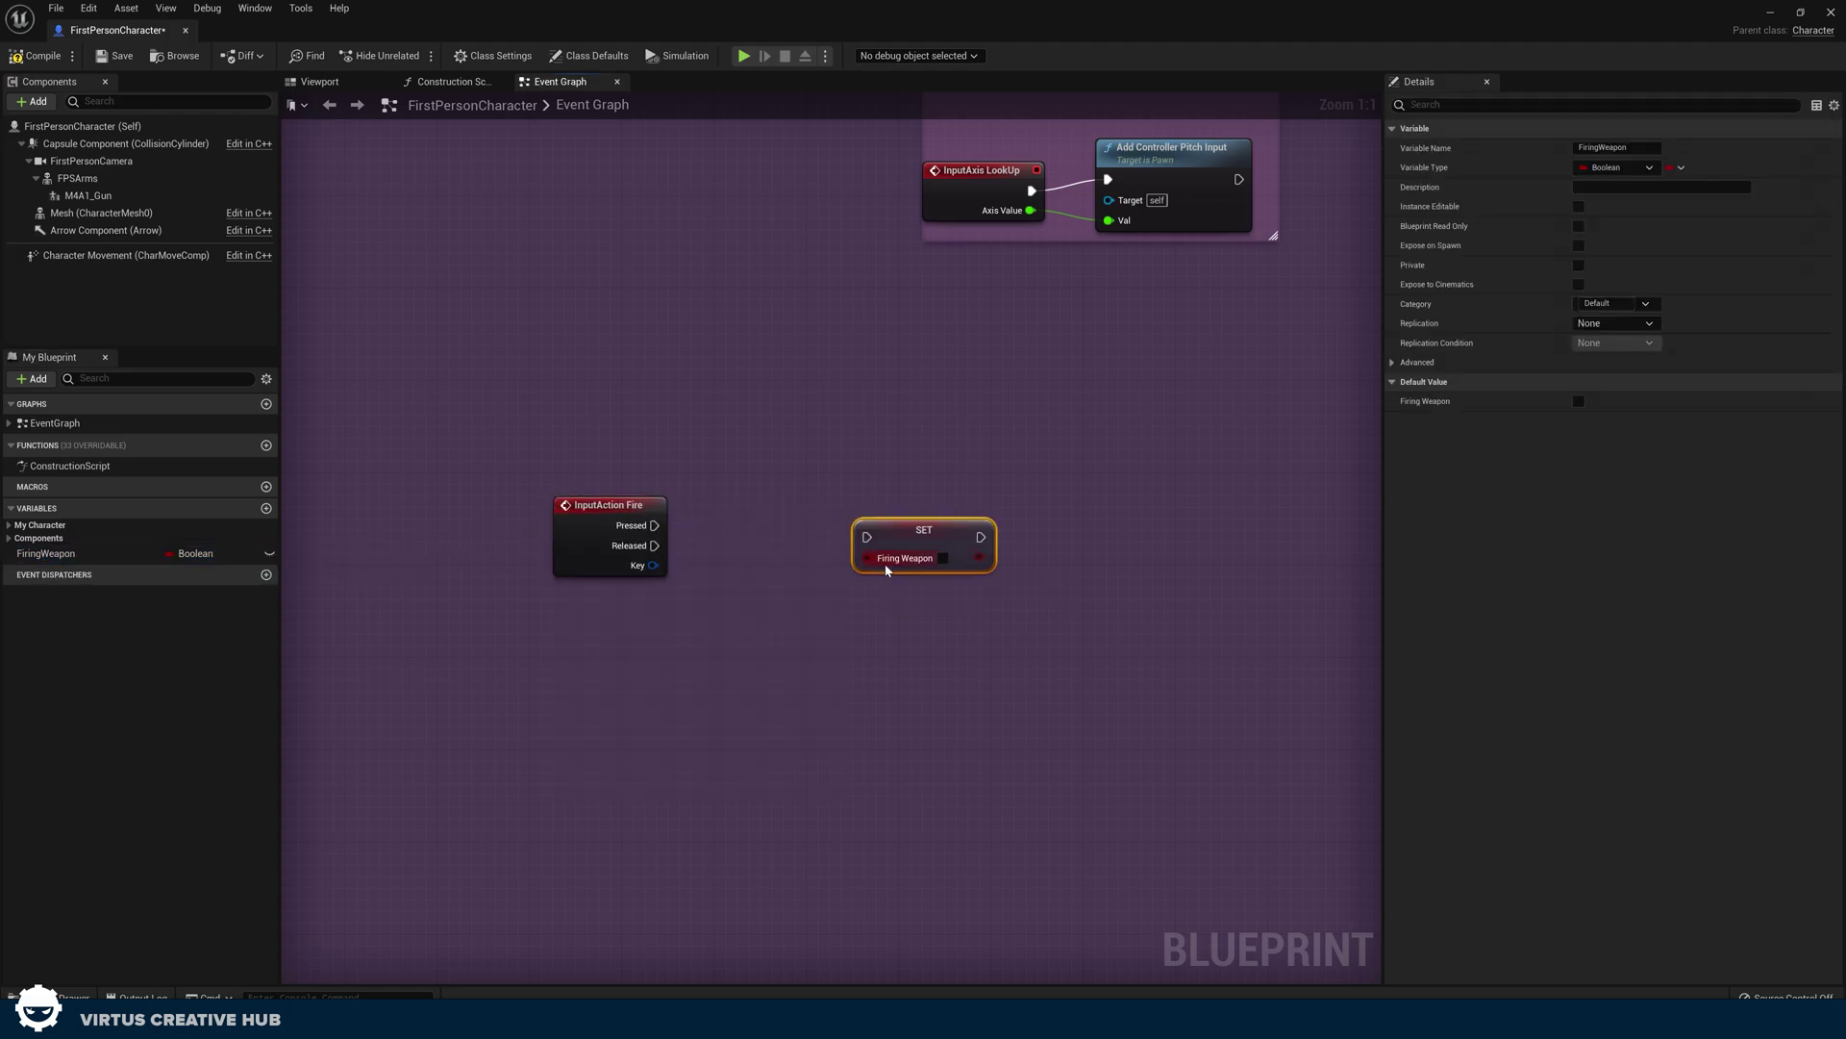
pyautogui.moveTo(654, 527); pyautogui.dragTo(944, 501)
pyautogui.click(944, 558)
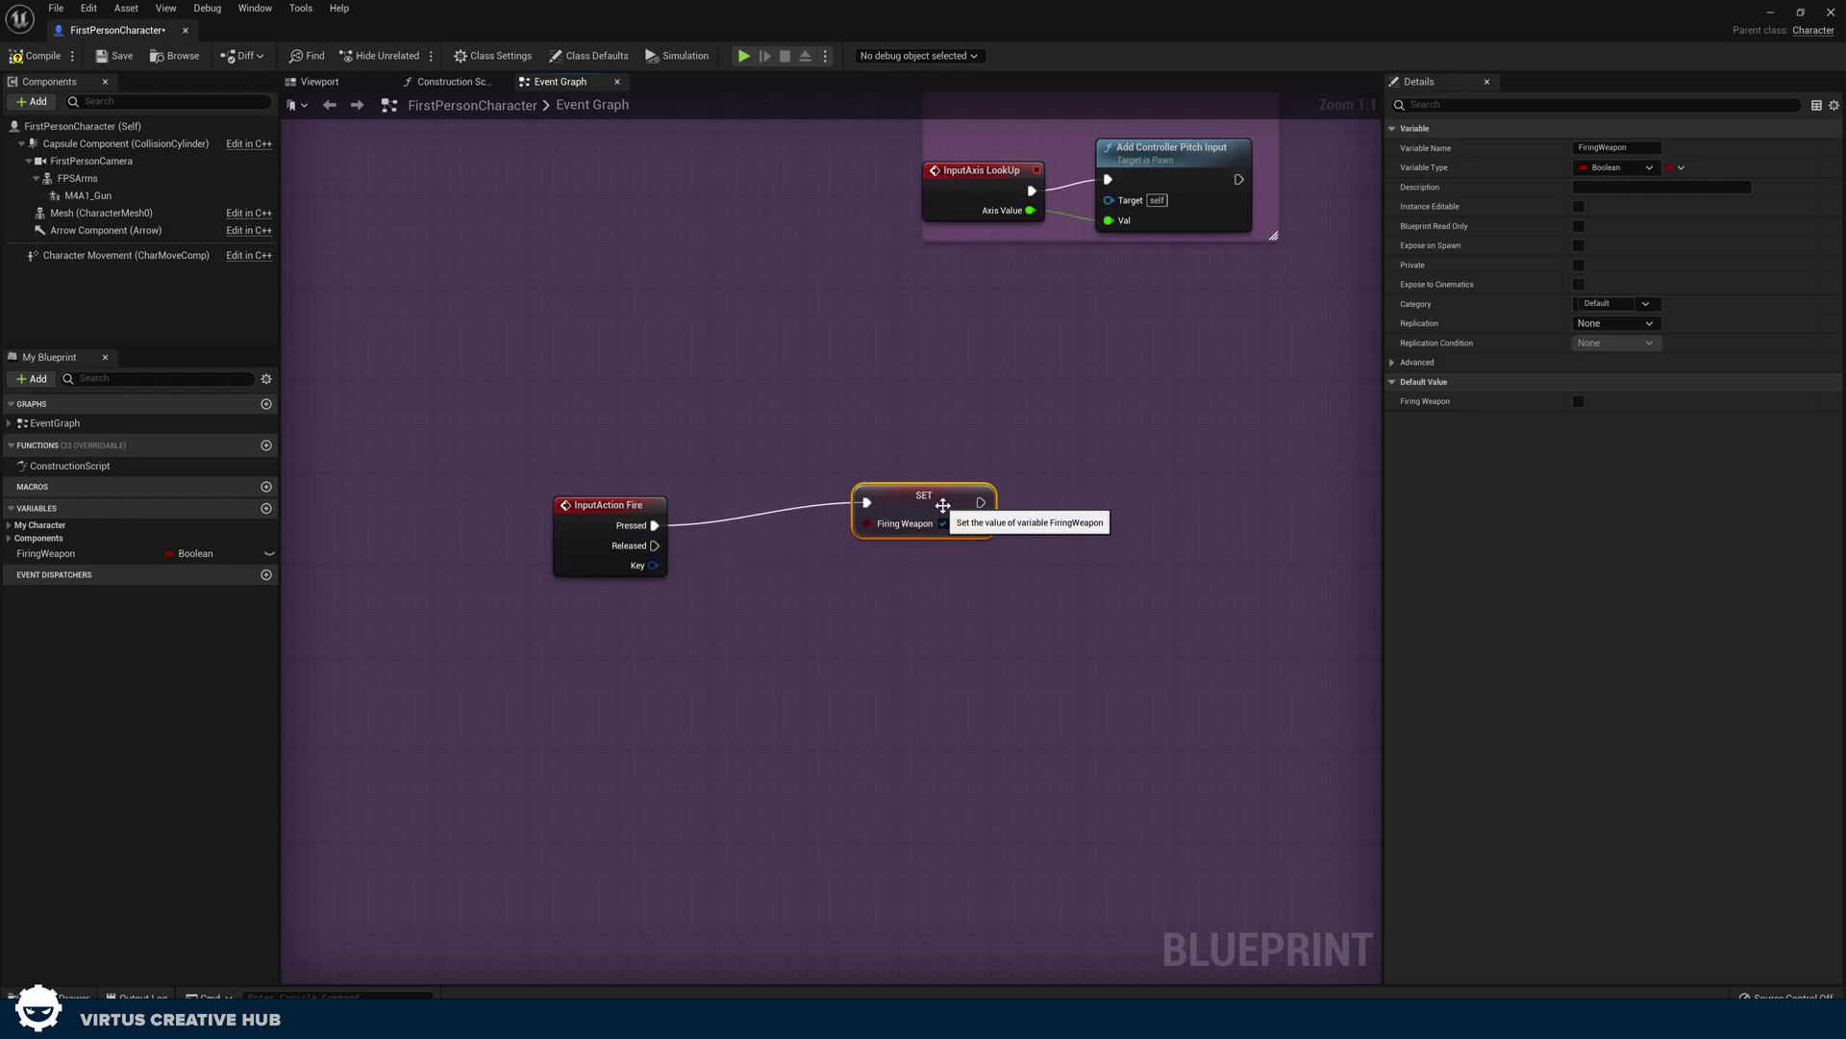
# Compile the FirstPersonCharacter blueprint and play the level from the level editor to test firing
pyautogui.click(850, 583)
pyautogui.click(43, 58)
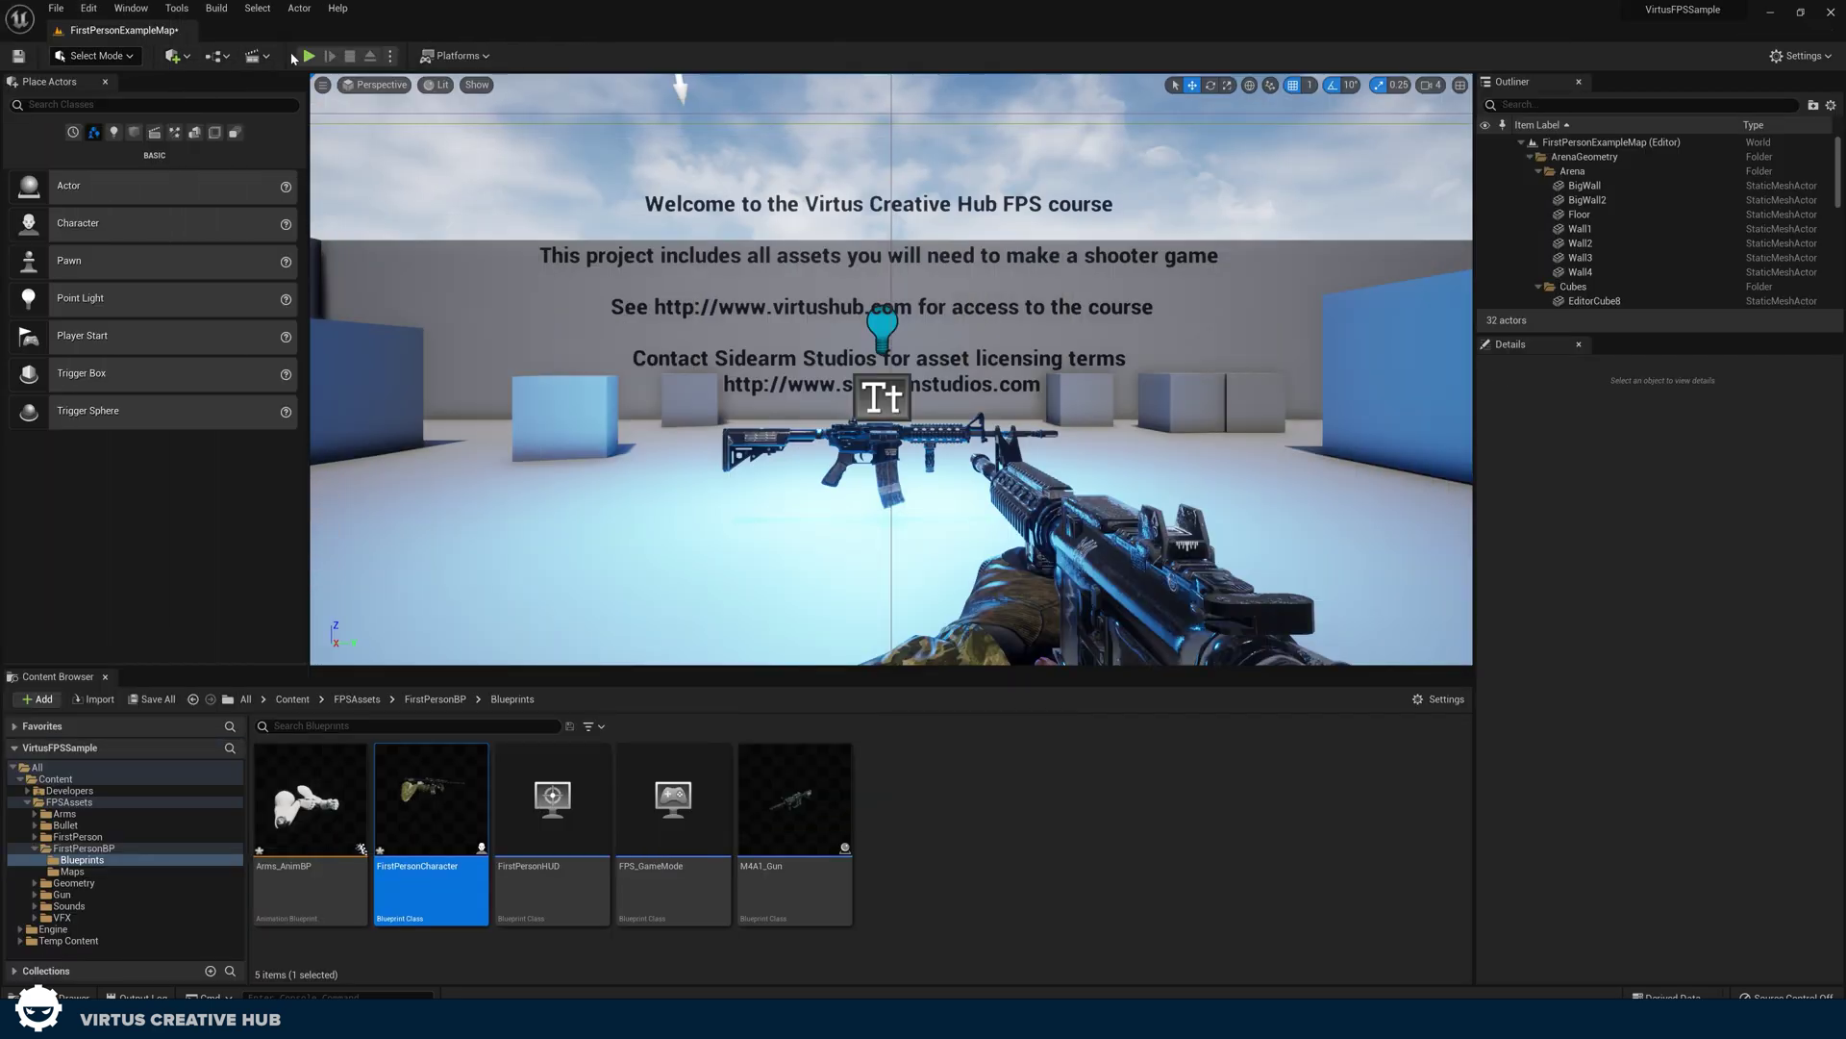
pyautogui.click(309, 56)
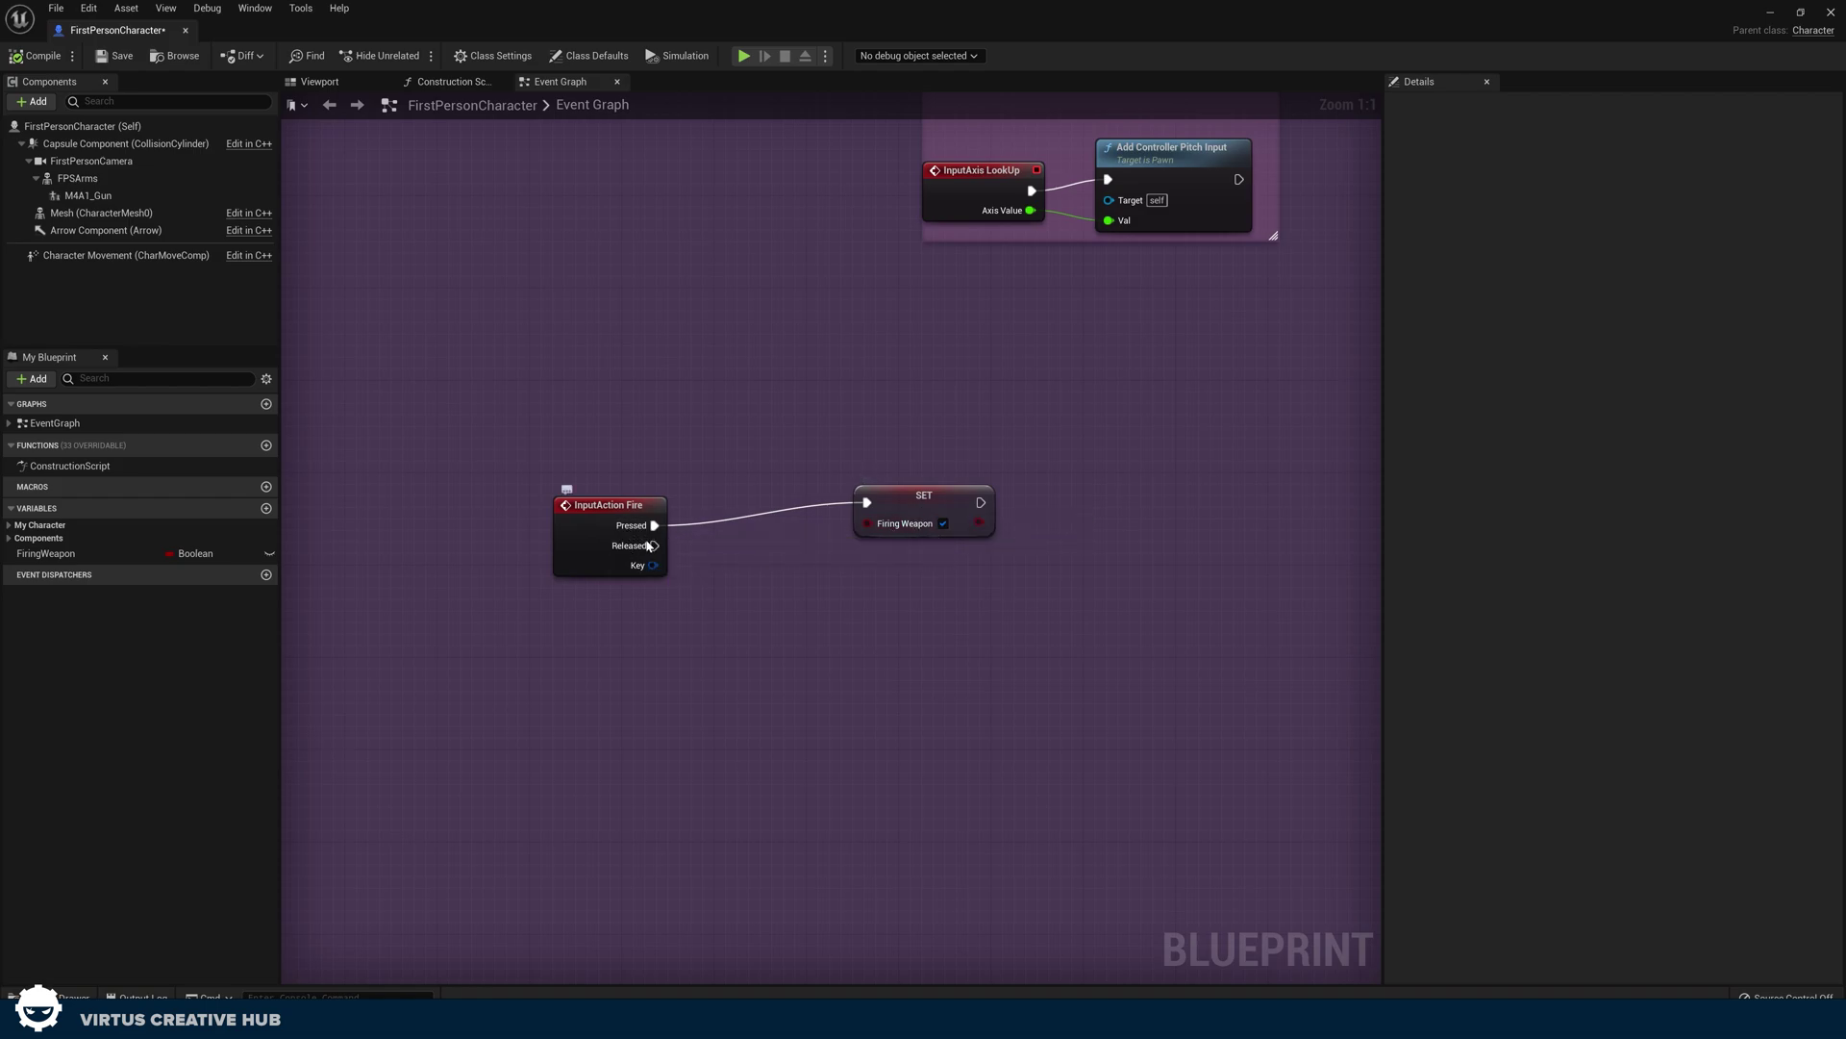
# Duplicate the Set FiringWeapon node below the original, leave its value unticked, and run it from the Released output of InputAction Fire
pyautogui.click(922, 511)
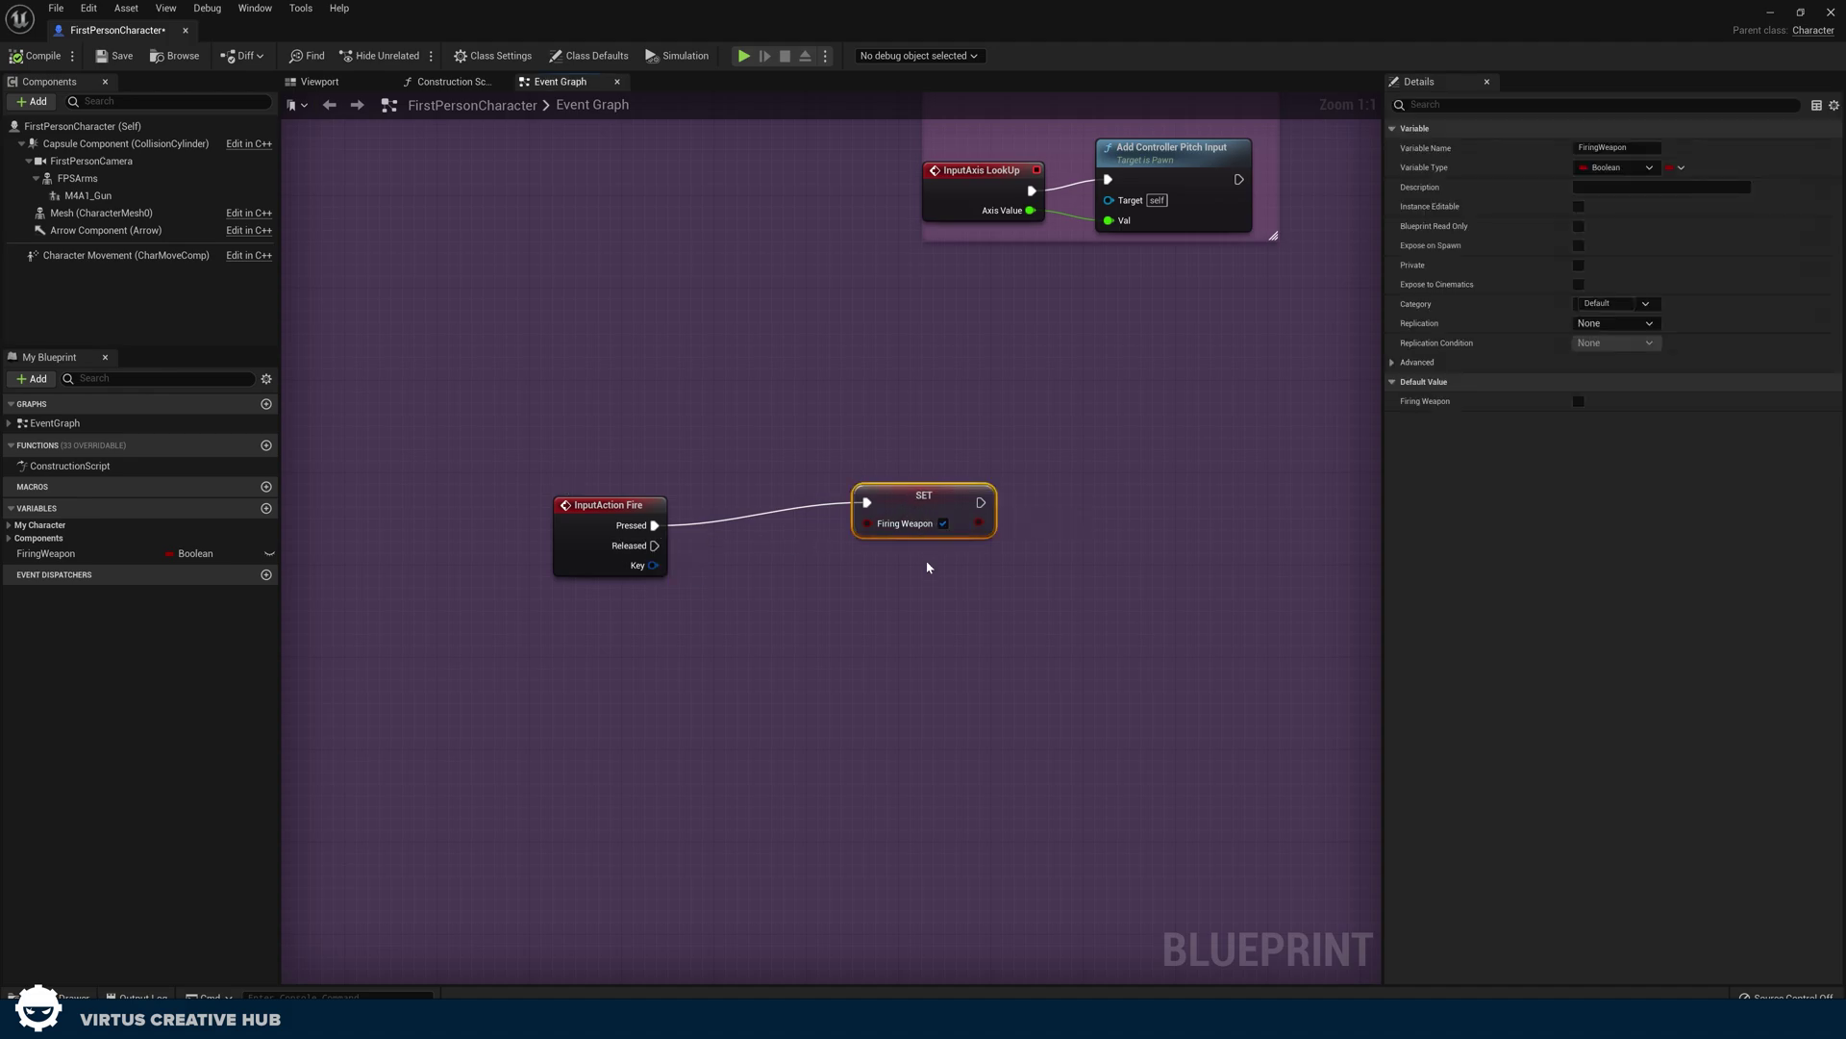
pyautogui.hotkey('ctrl', 'd')
pyautogui.moveTo(932, 577); pyautogui.dragTo(866, 577)
pyautogui.moveTo(654, 545); pyautogui.dragTo(867, 582)
pyautogui.click(937, 644)
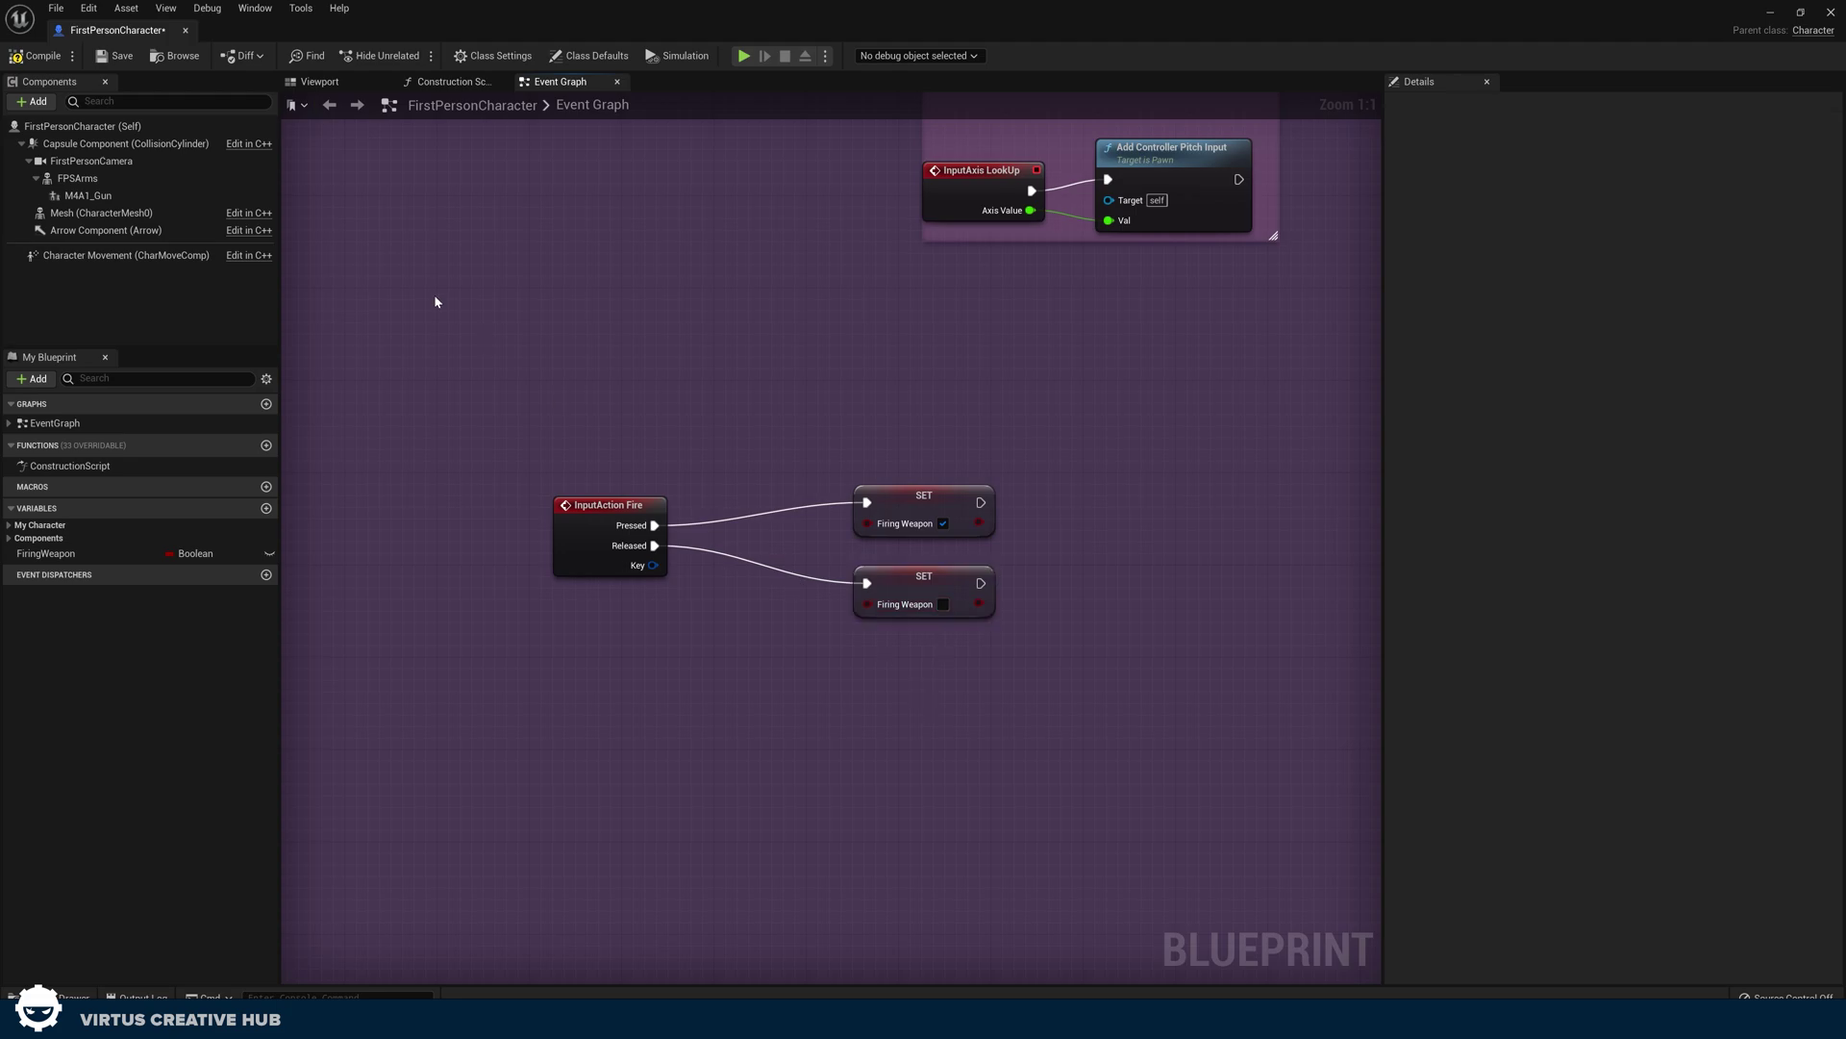
# Compile and save FirstPersonCharacter, and play-test holding and releasing fire in the level
pyautogui.click(40, 60)
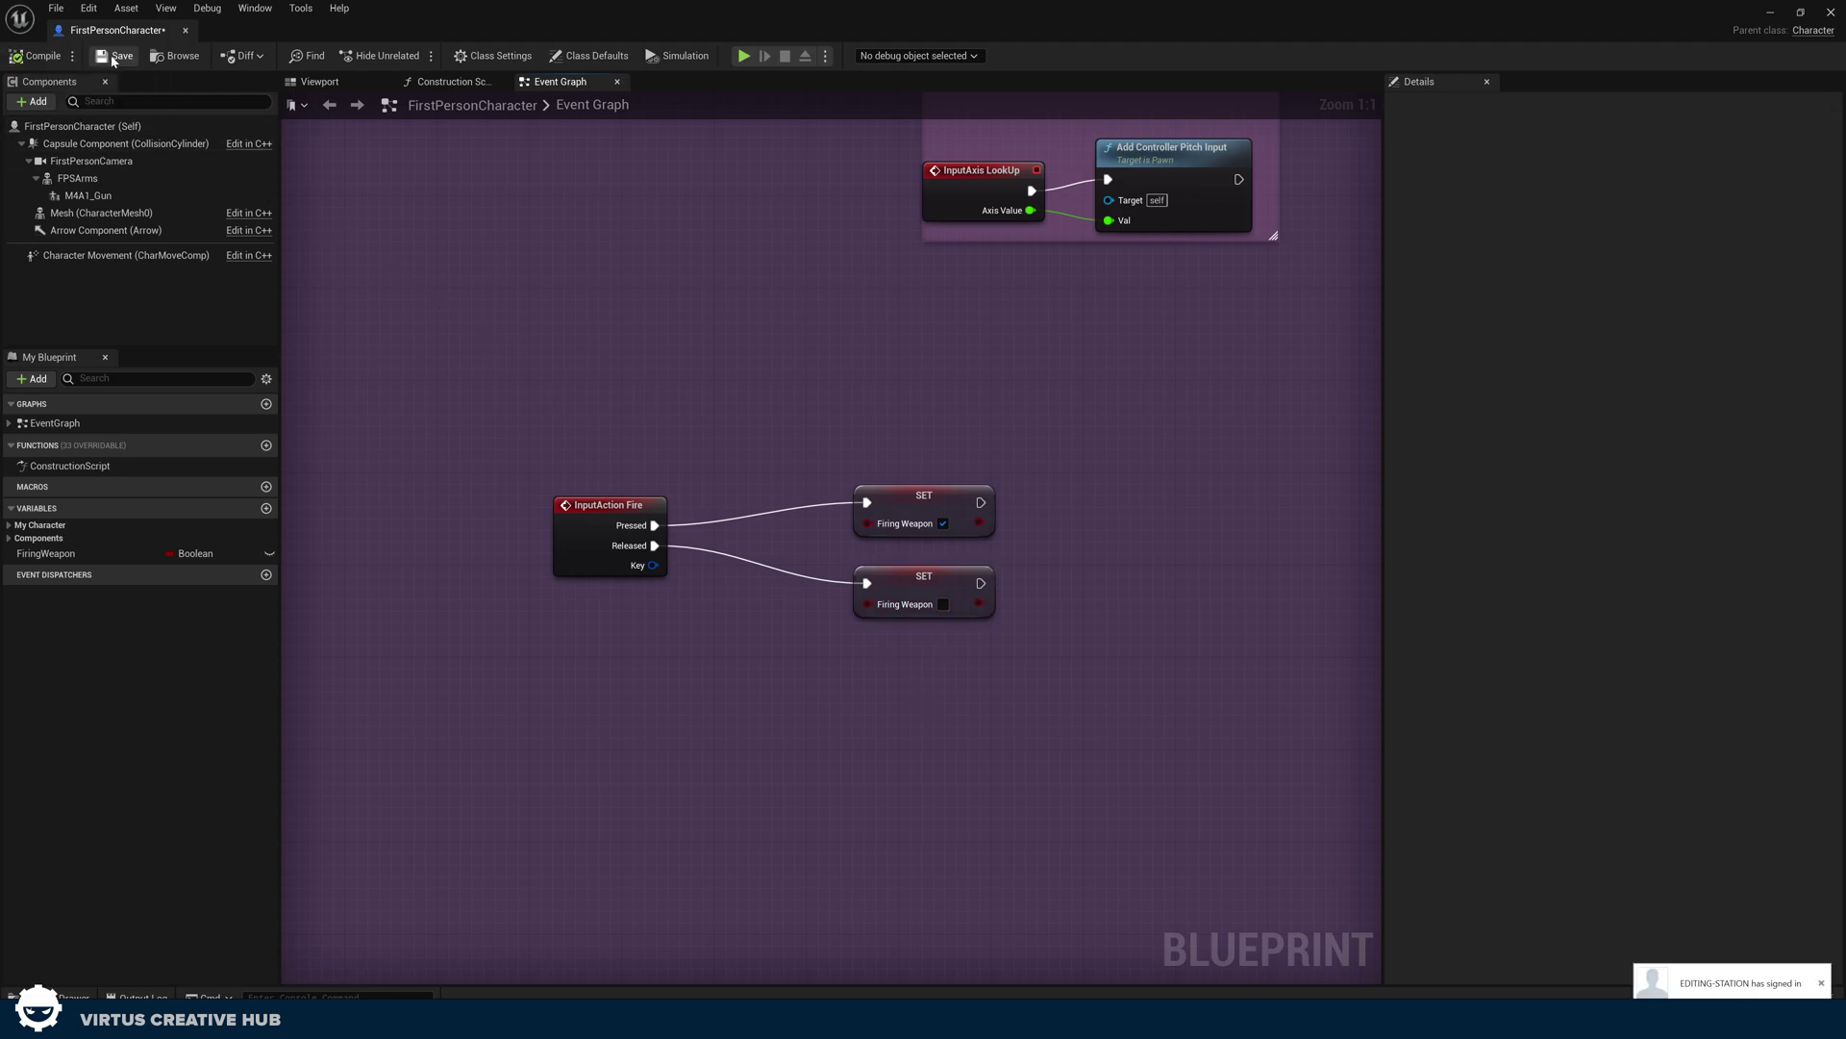
pyautogui.click(1780, 12)
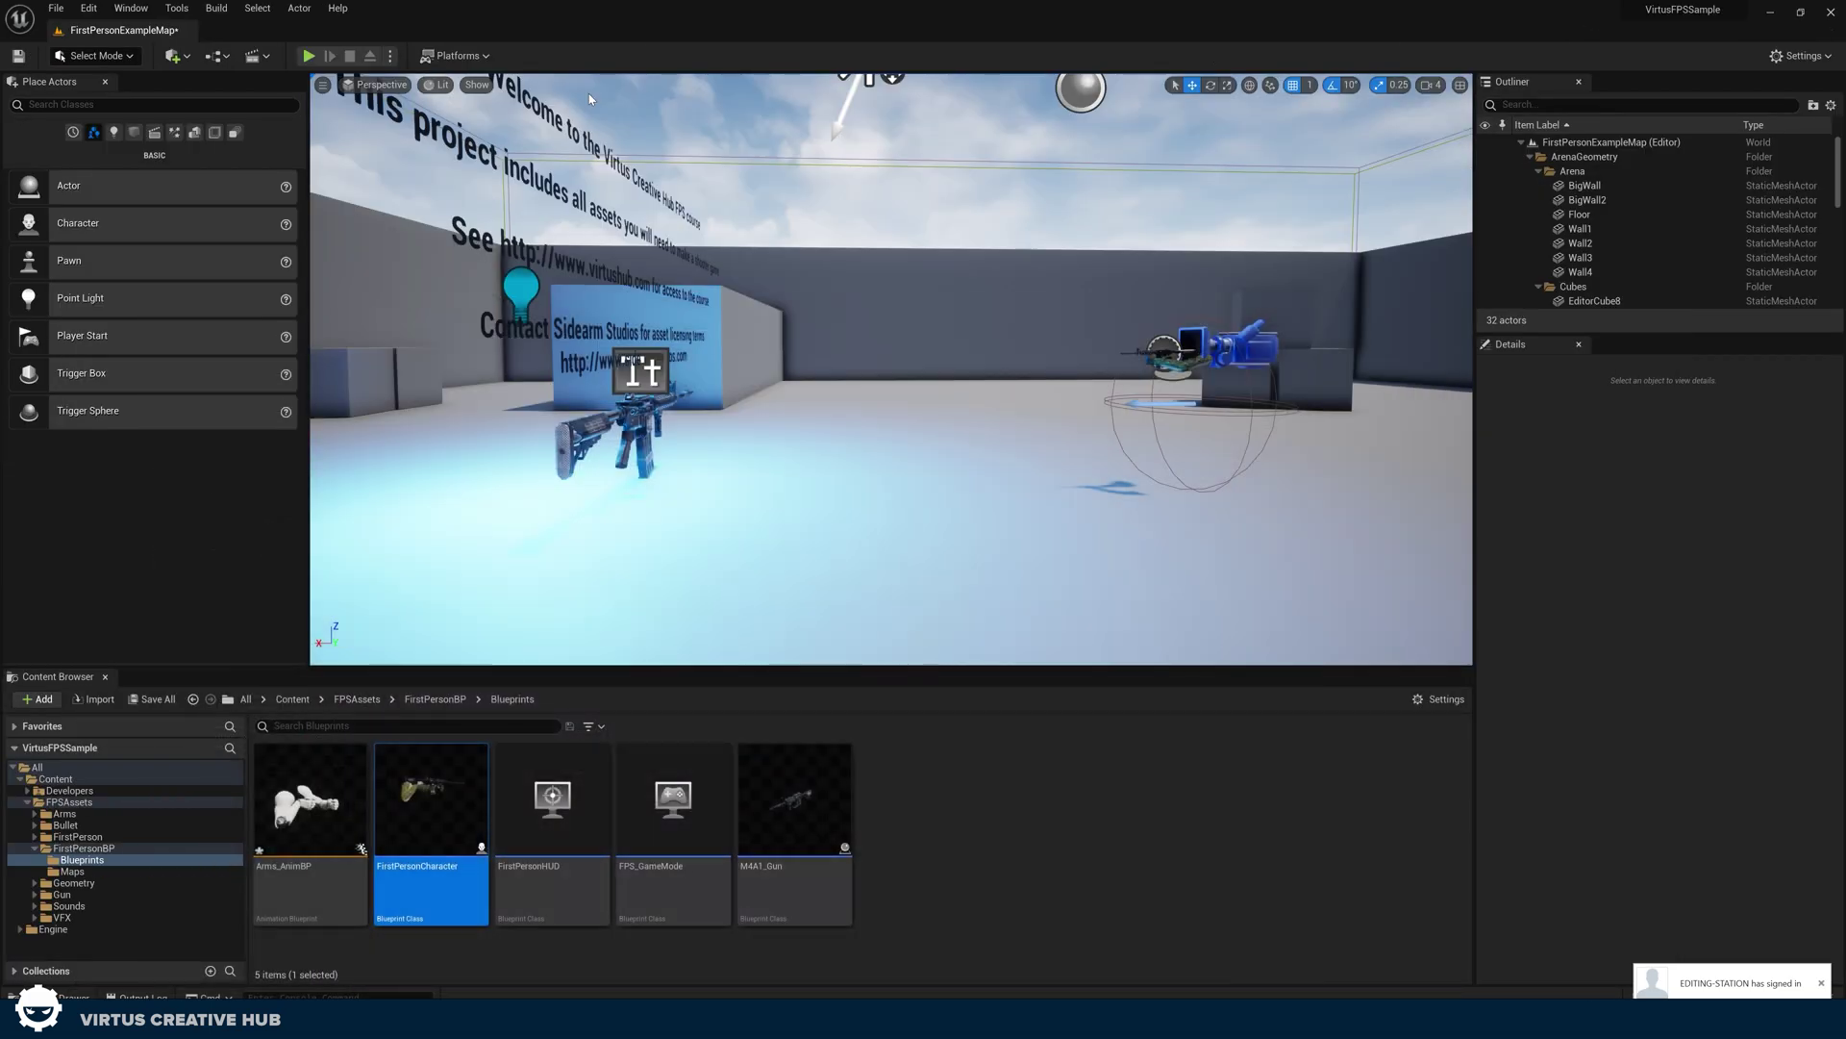
pyautogui.click(308, 56)
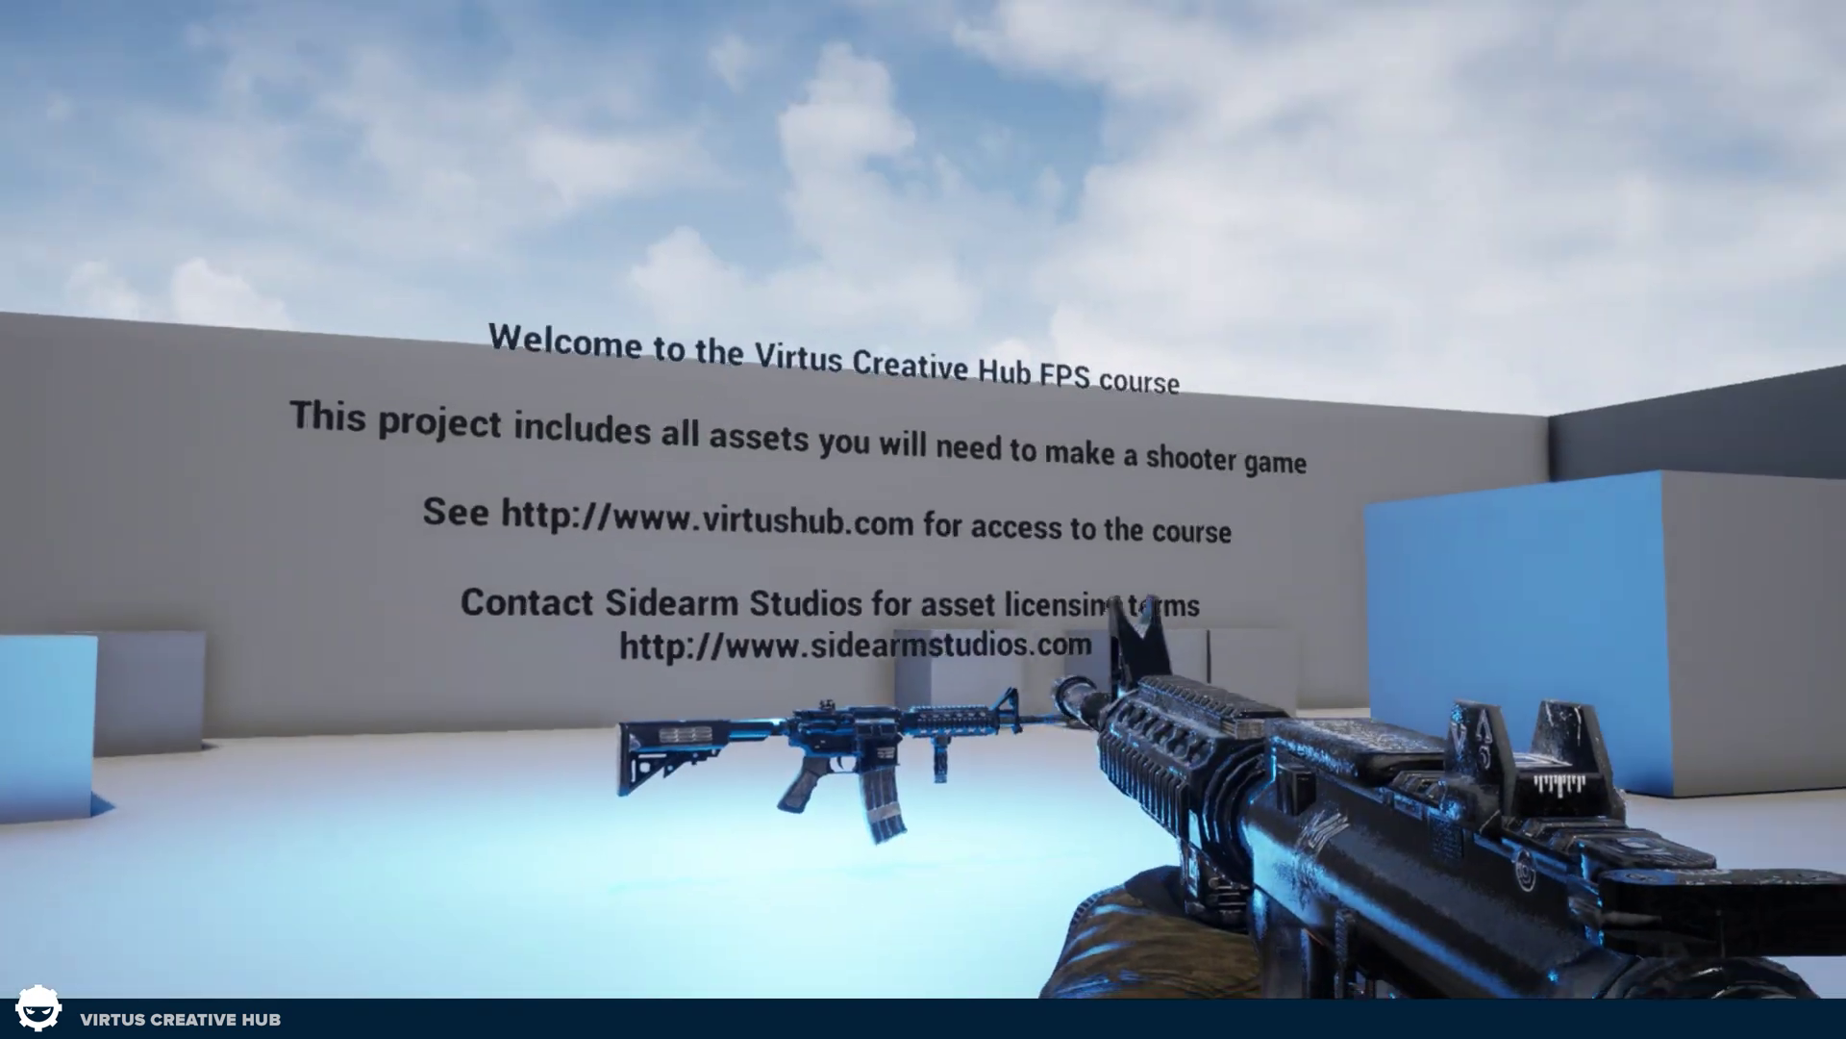
pyautogui.press('Escape')
# Review the Fire input nodes in the FirstPersonCharacter blueprint and close it
pyautogui.doubleClick(415, 814)
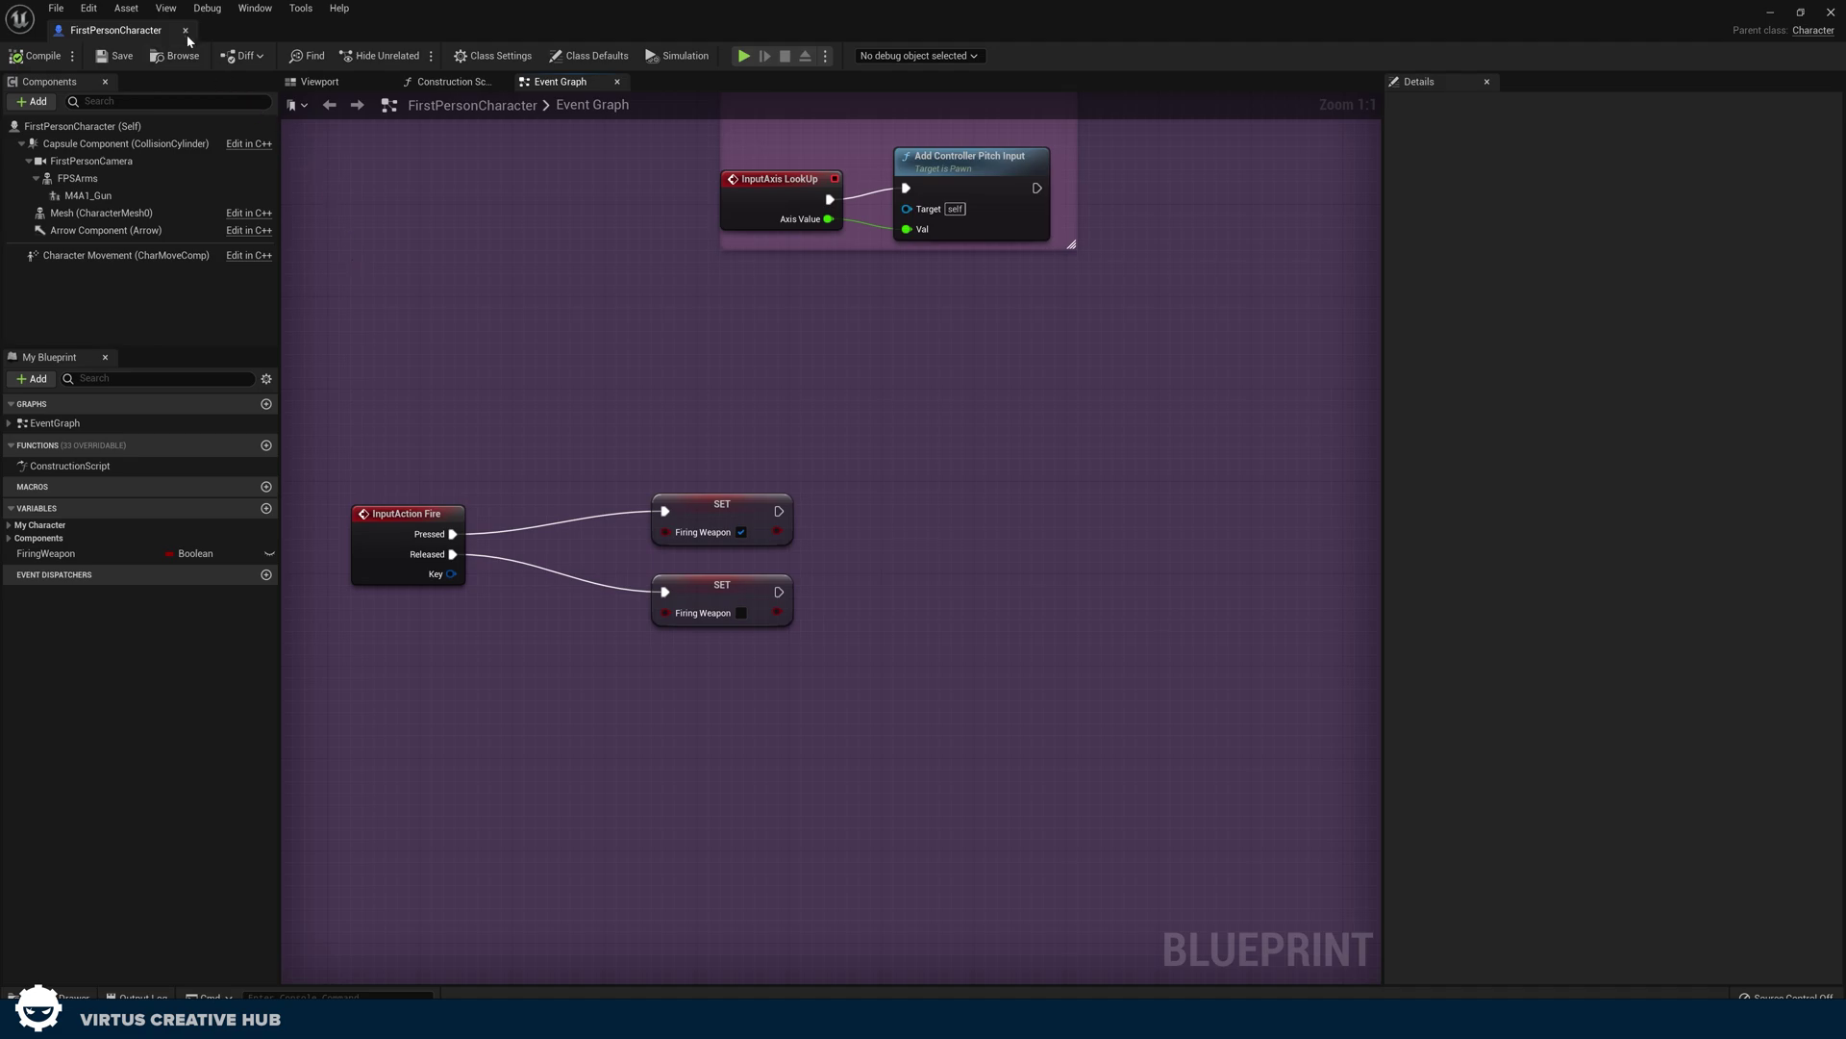
pyautogui.click(186, 32)
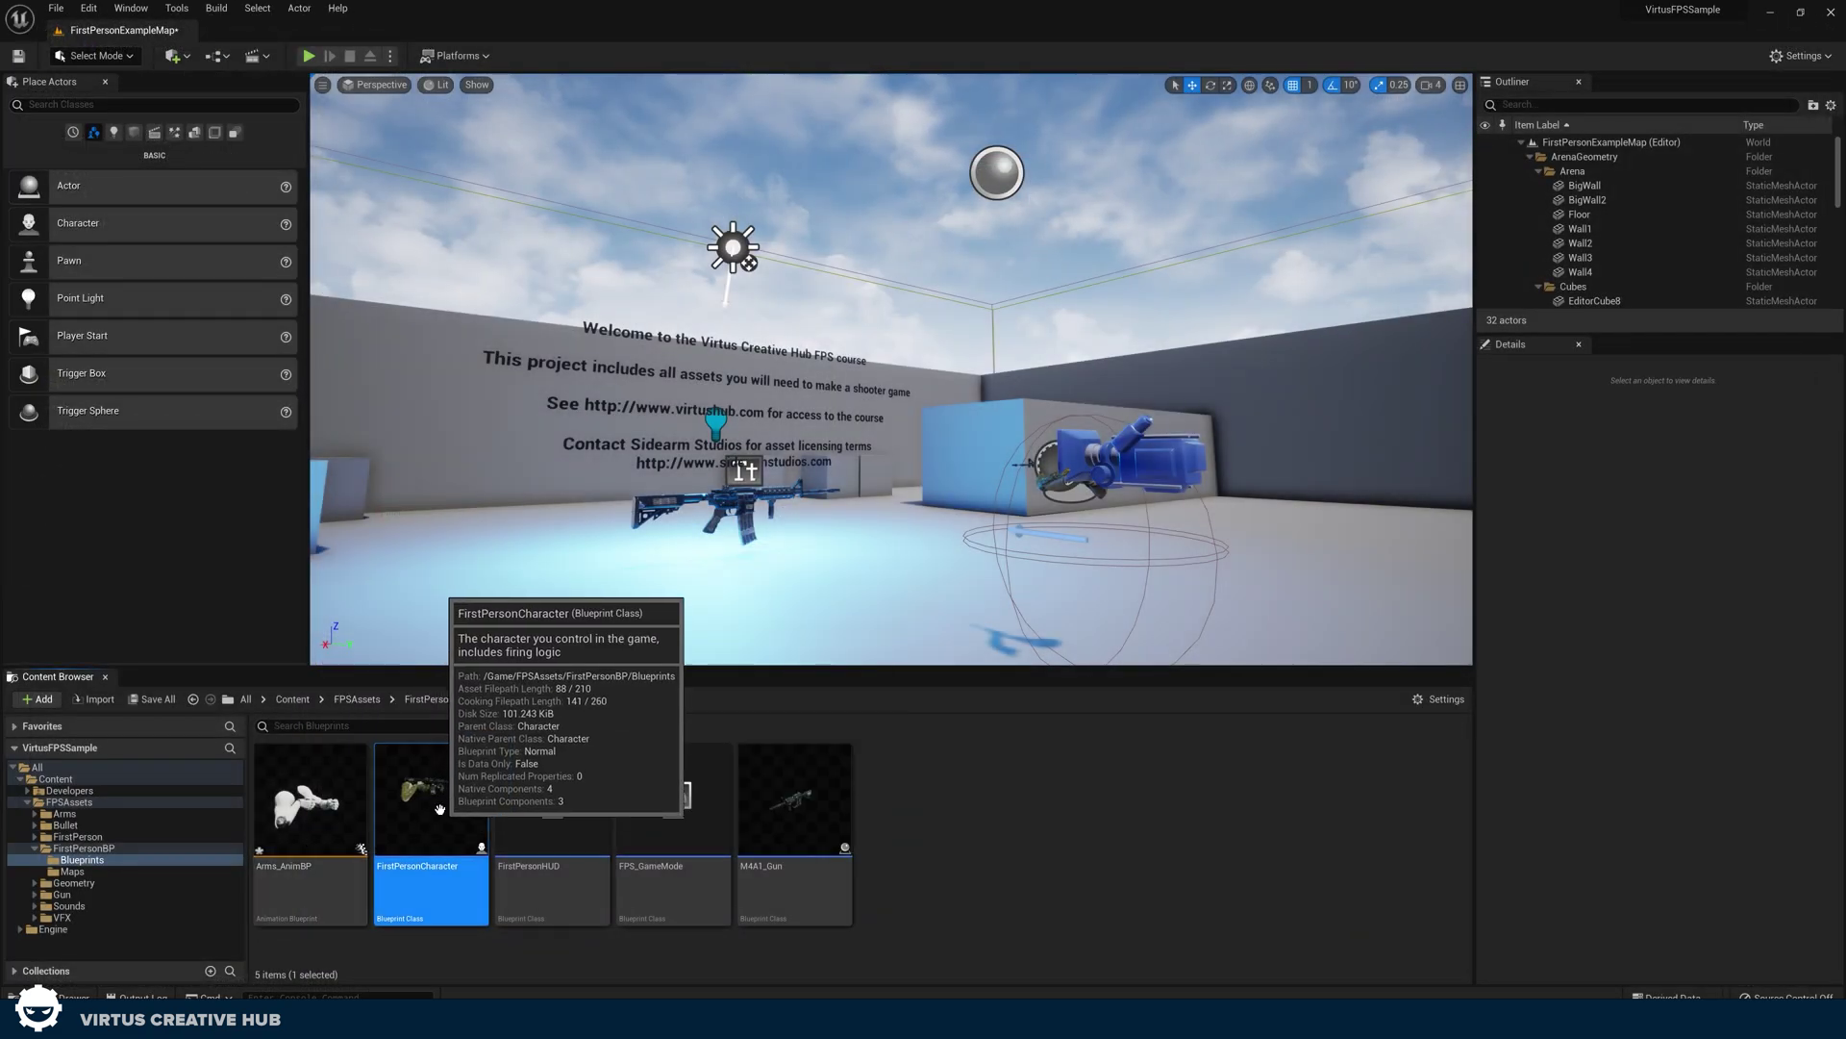
# Open the Arms_Fire animation sequence from the WeaponFiring state of the Arms_AnimBP state machine
pyautogui.doubleClick(321, 834)
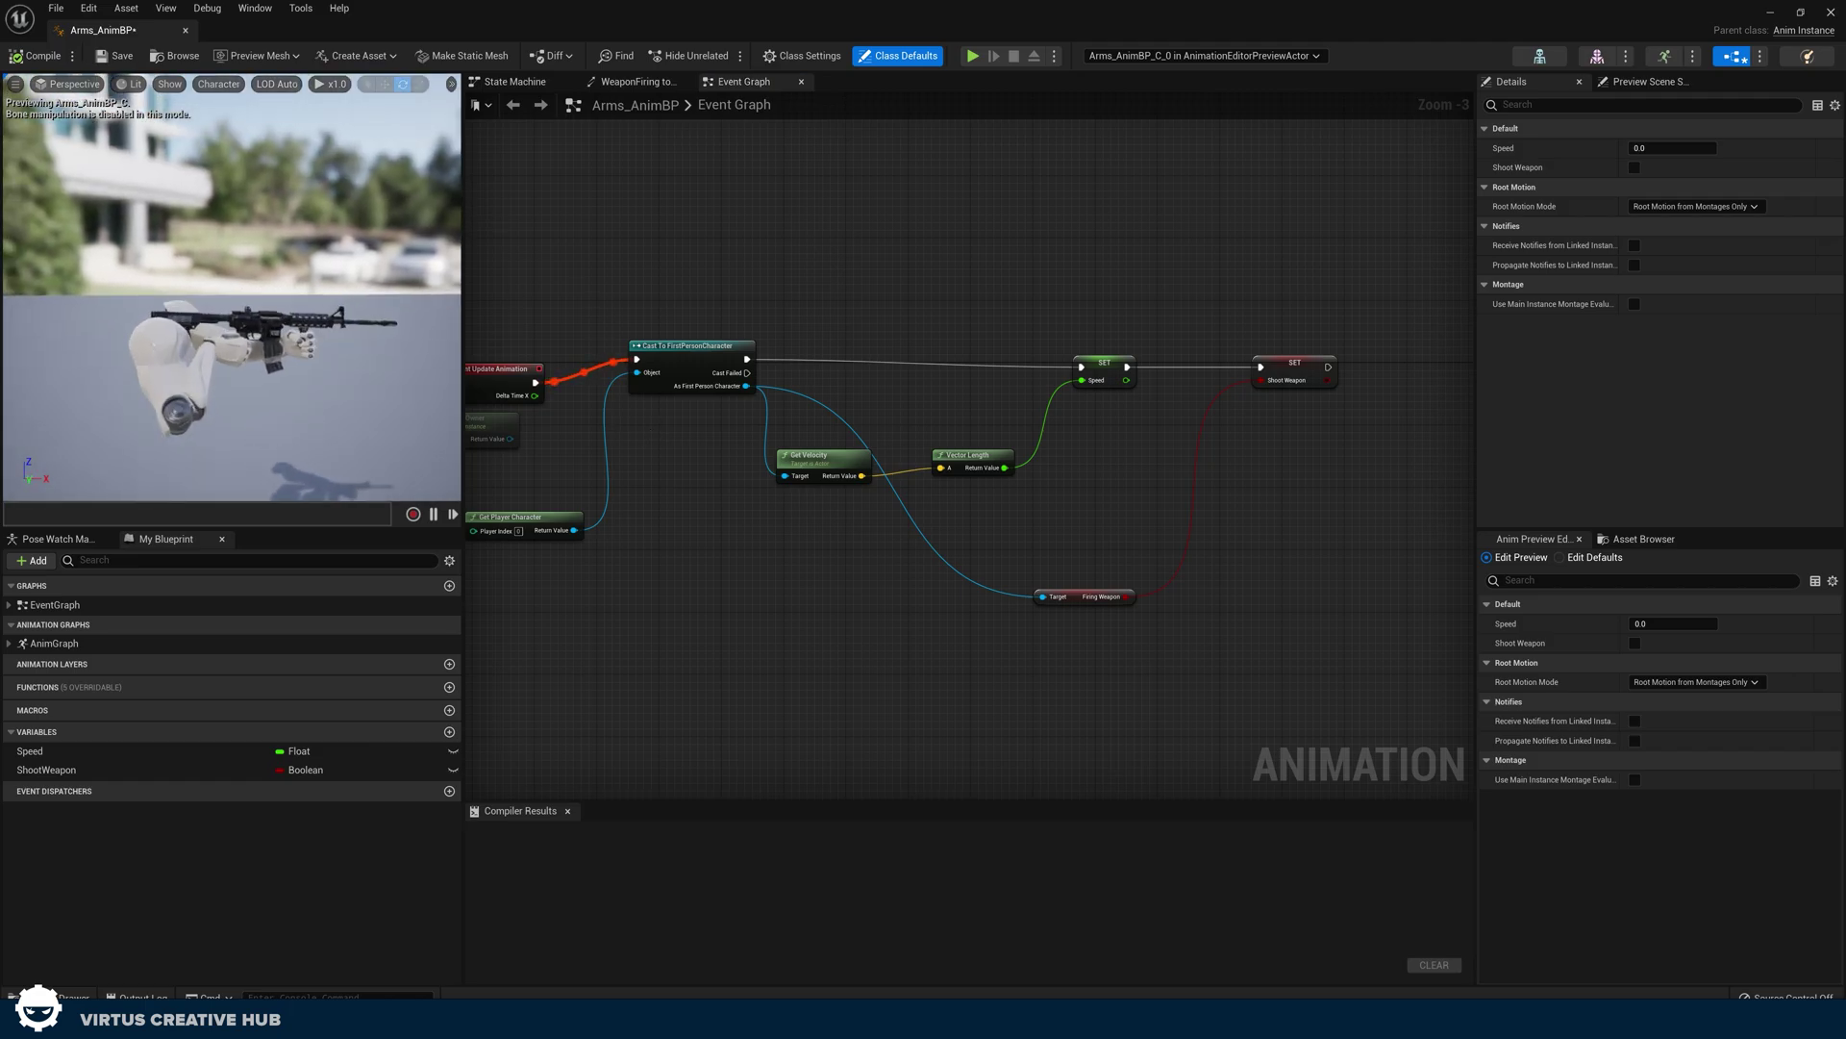
pyautogui.click(517, 81)
pyautogui.doubleClick(1071, 172)
pyautogui.moveTo(744, 368); pyautogui.dragTo(752, 537, button='right')
pyautogui.click(692, 544)
pyautogui.doubleClick(692, 544)
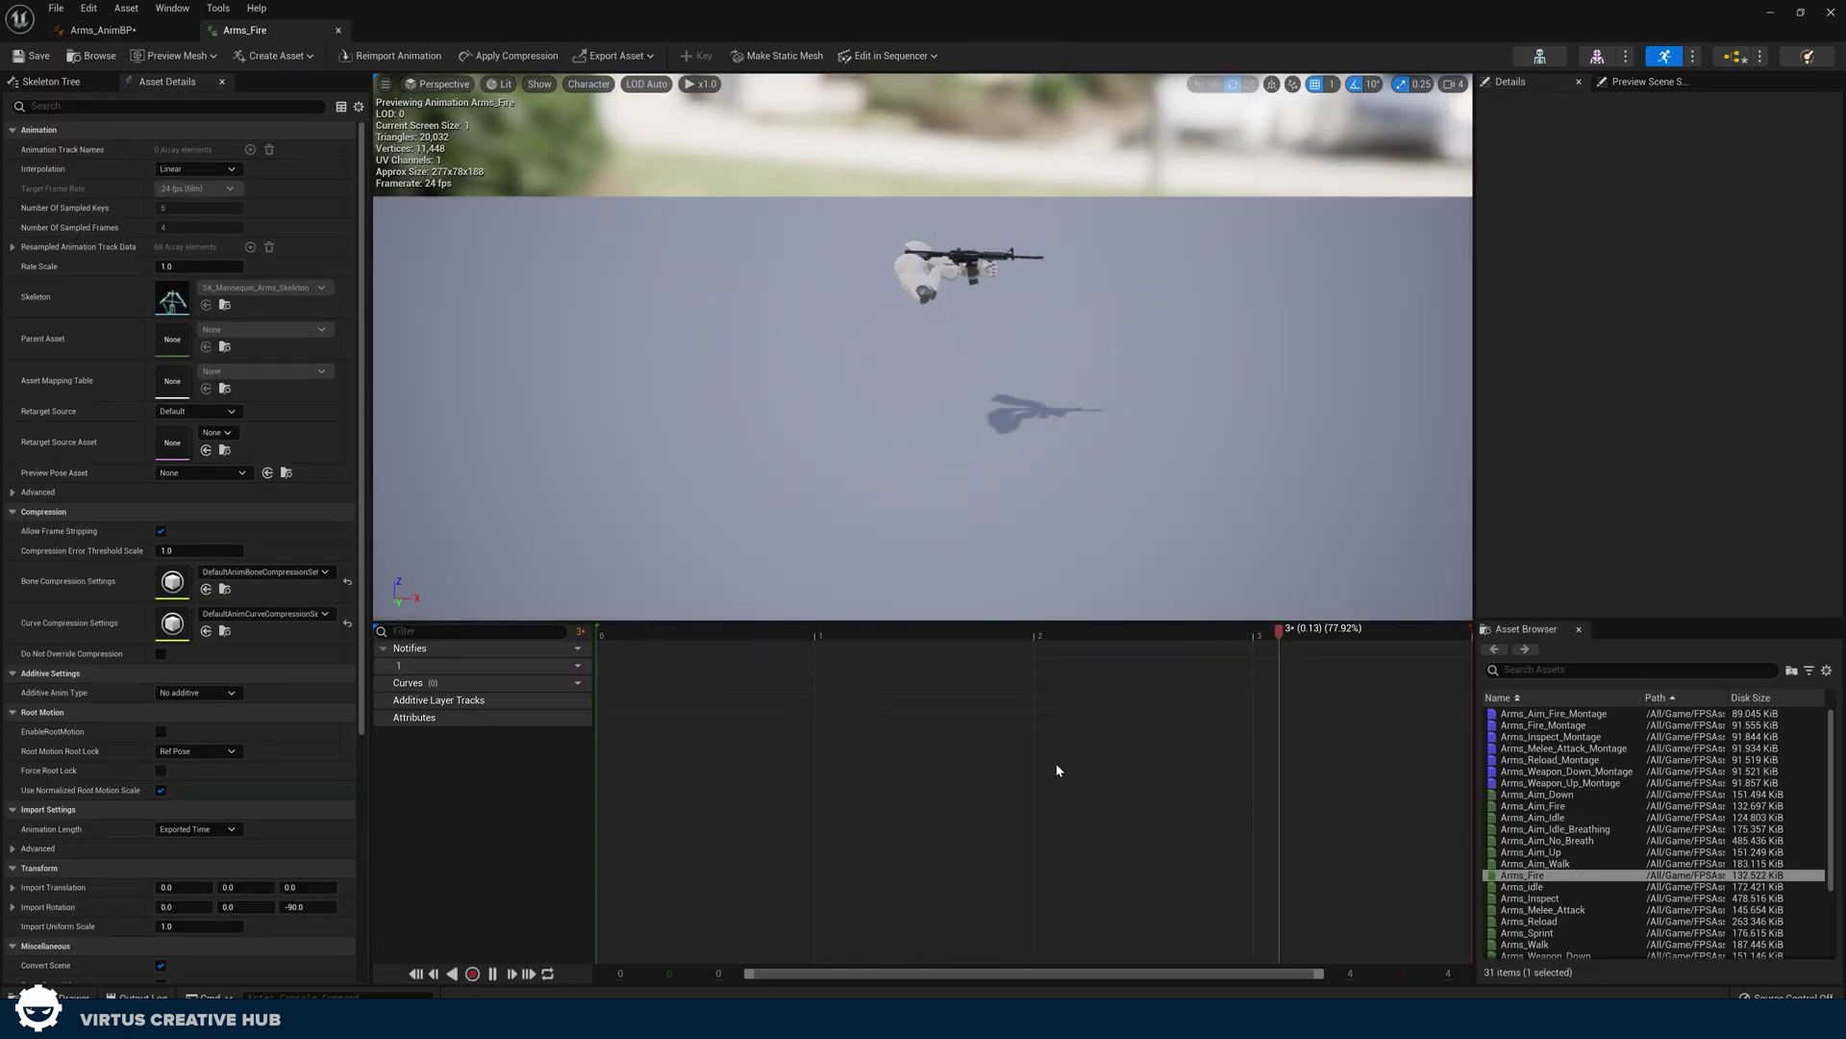
# Examine the Arms_Fire preview up close and the notify types available on notify track 1
pyautogui.moveTo(763, 576); pyautogui.dragTo(762, 481, button='right')
pyautogui.scroll(3, 1253, 350)
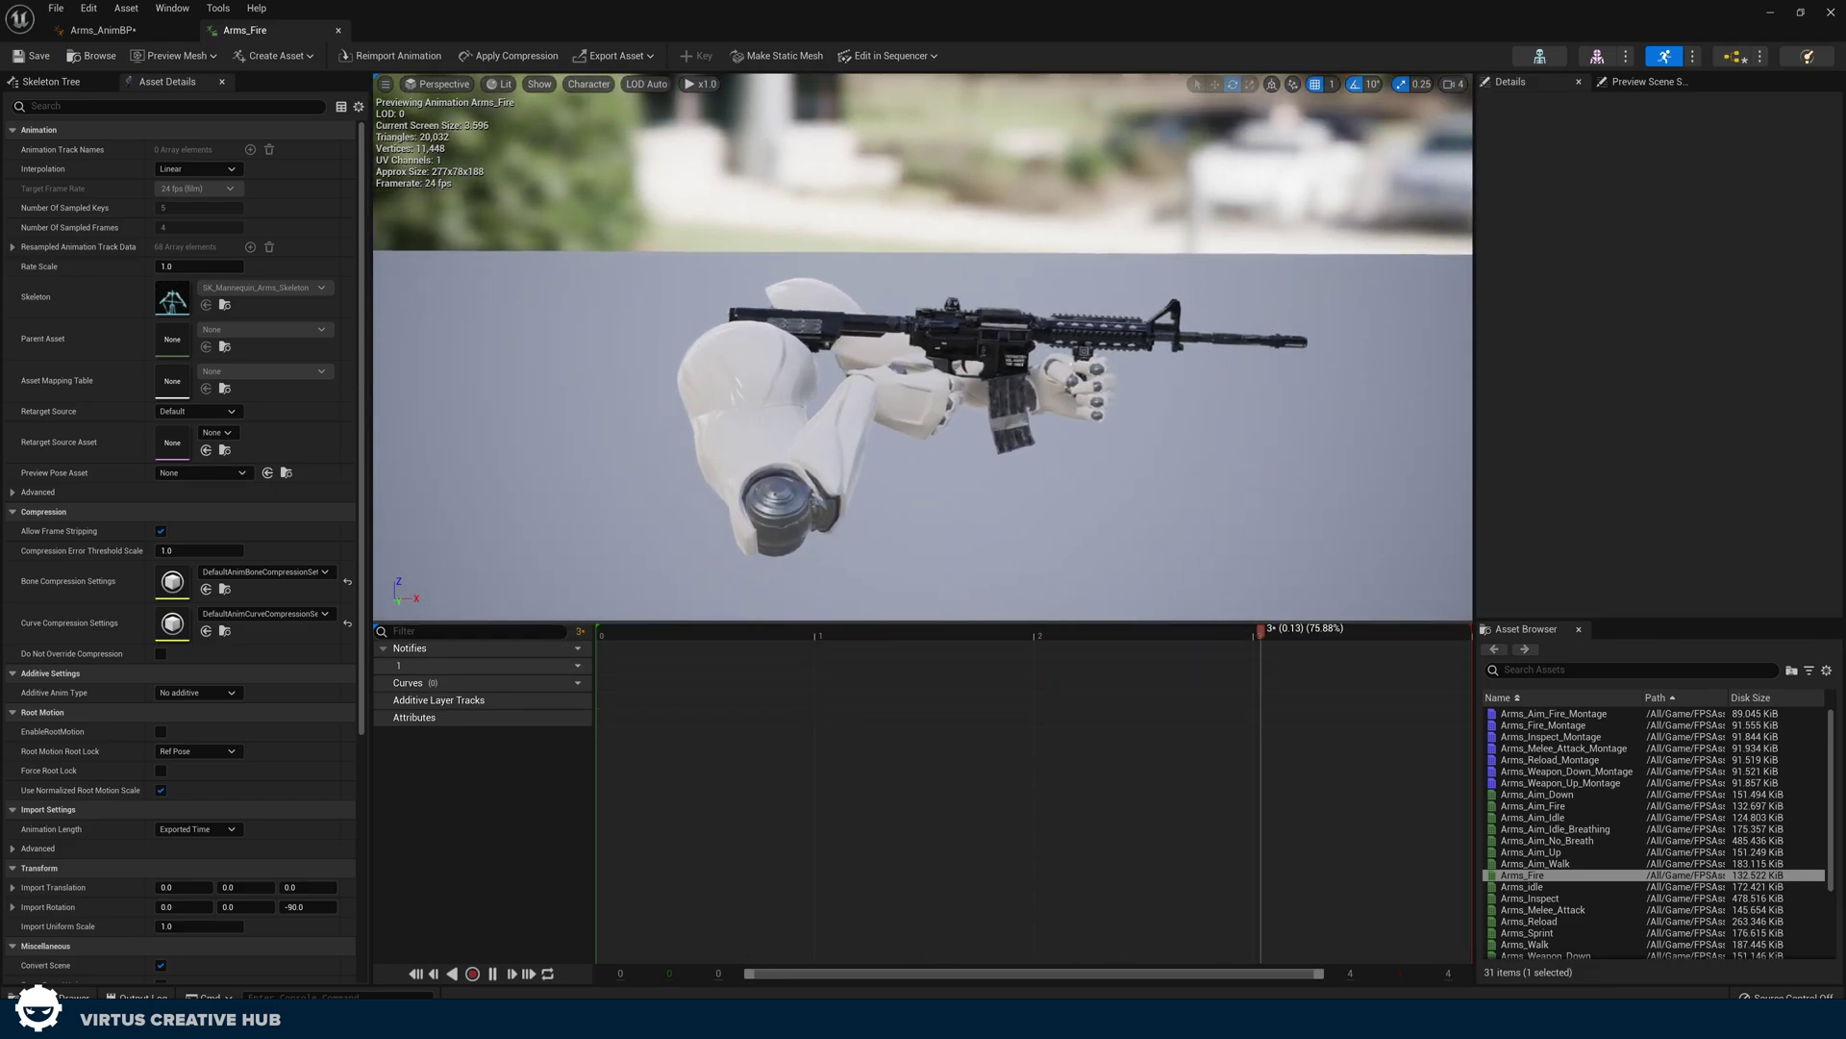
pyautogui.moveTo(1253, 350); pyautogui.dragTo(1138, 459)
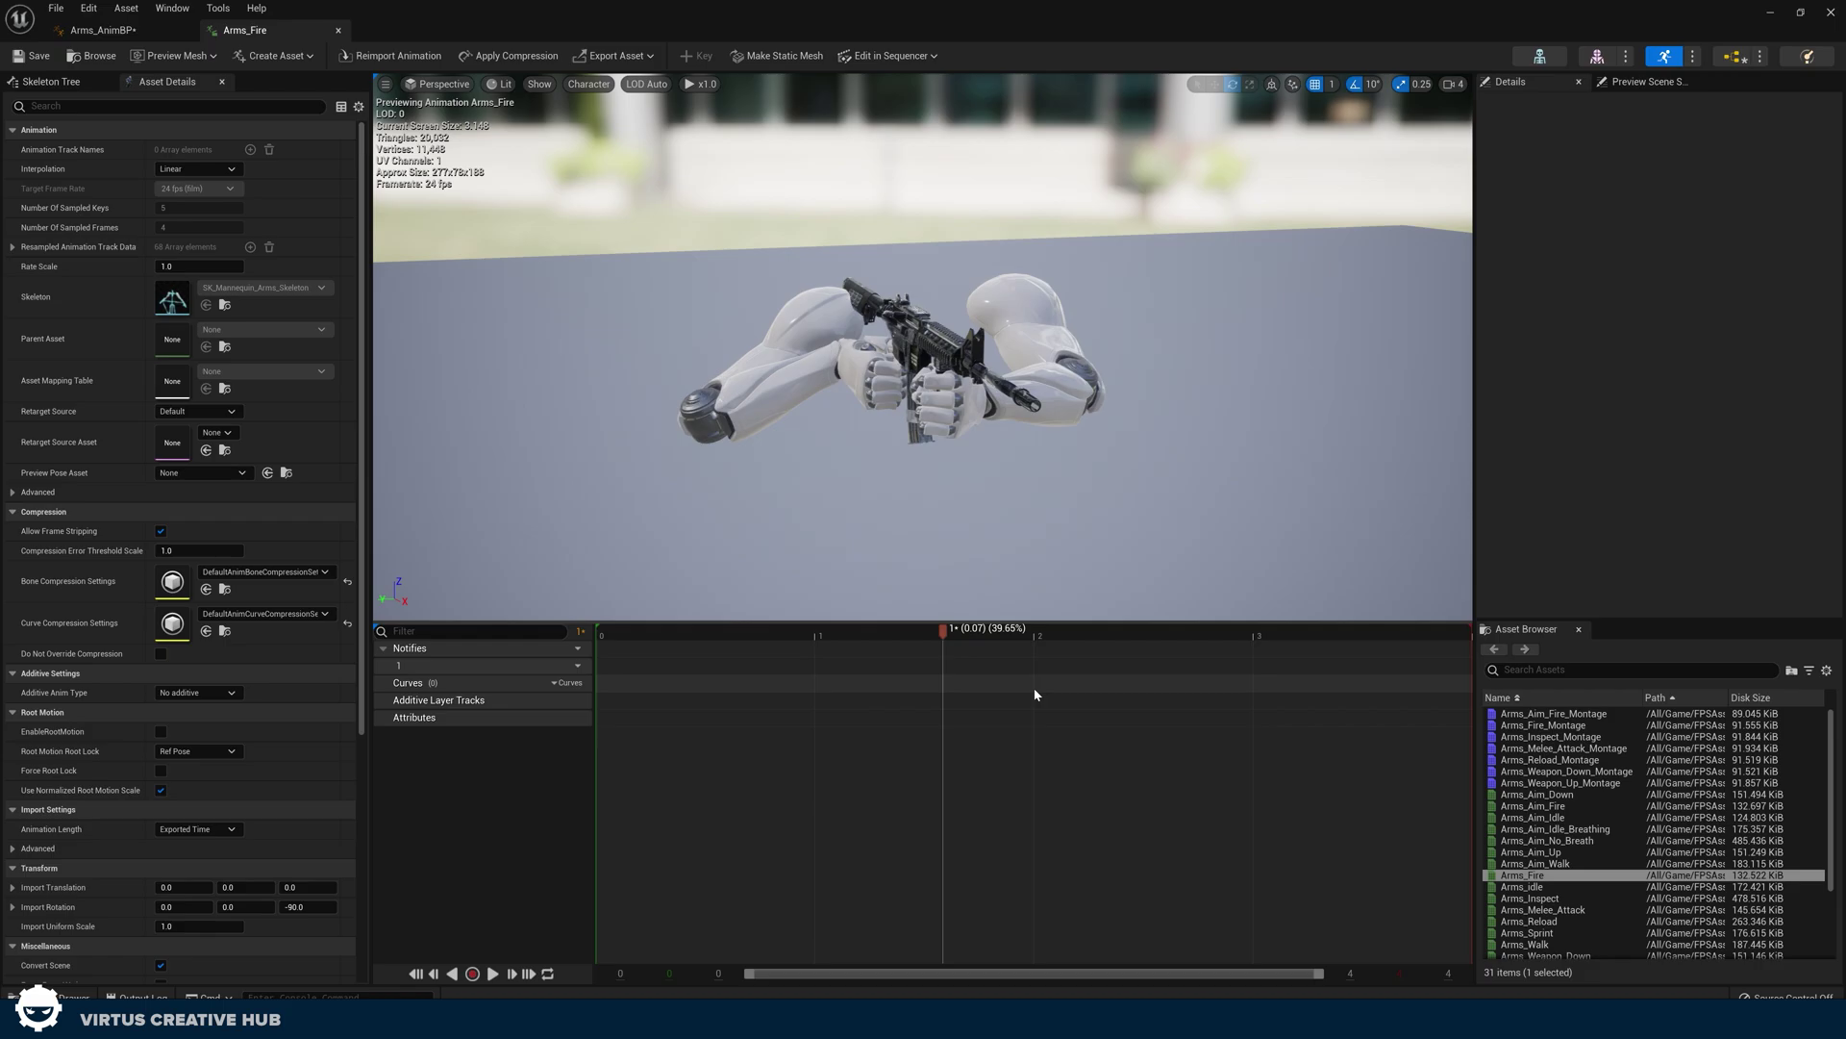
pyautogui.rightClick(633, 664)
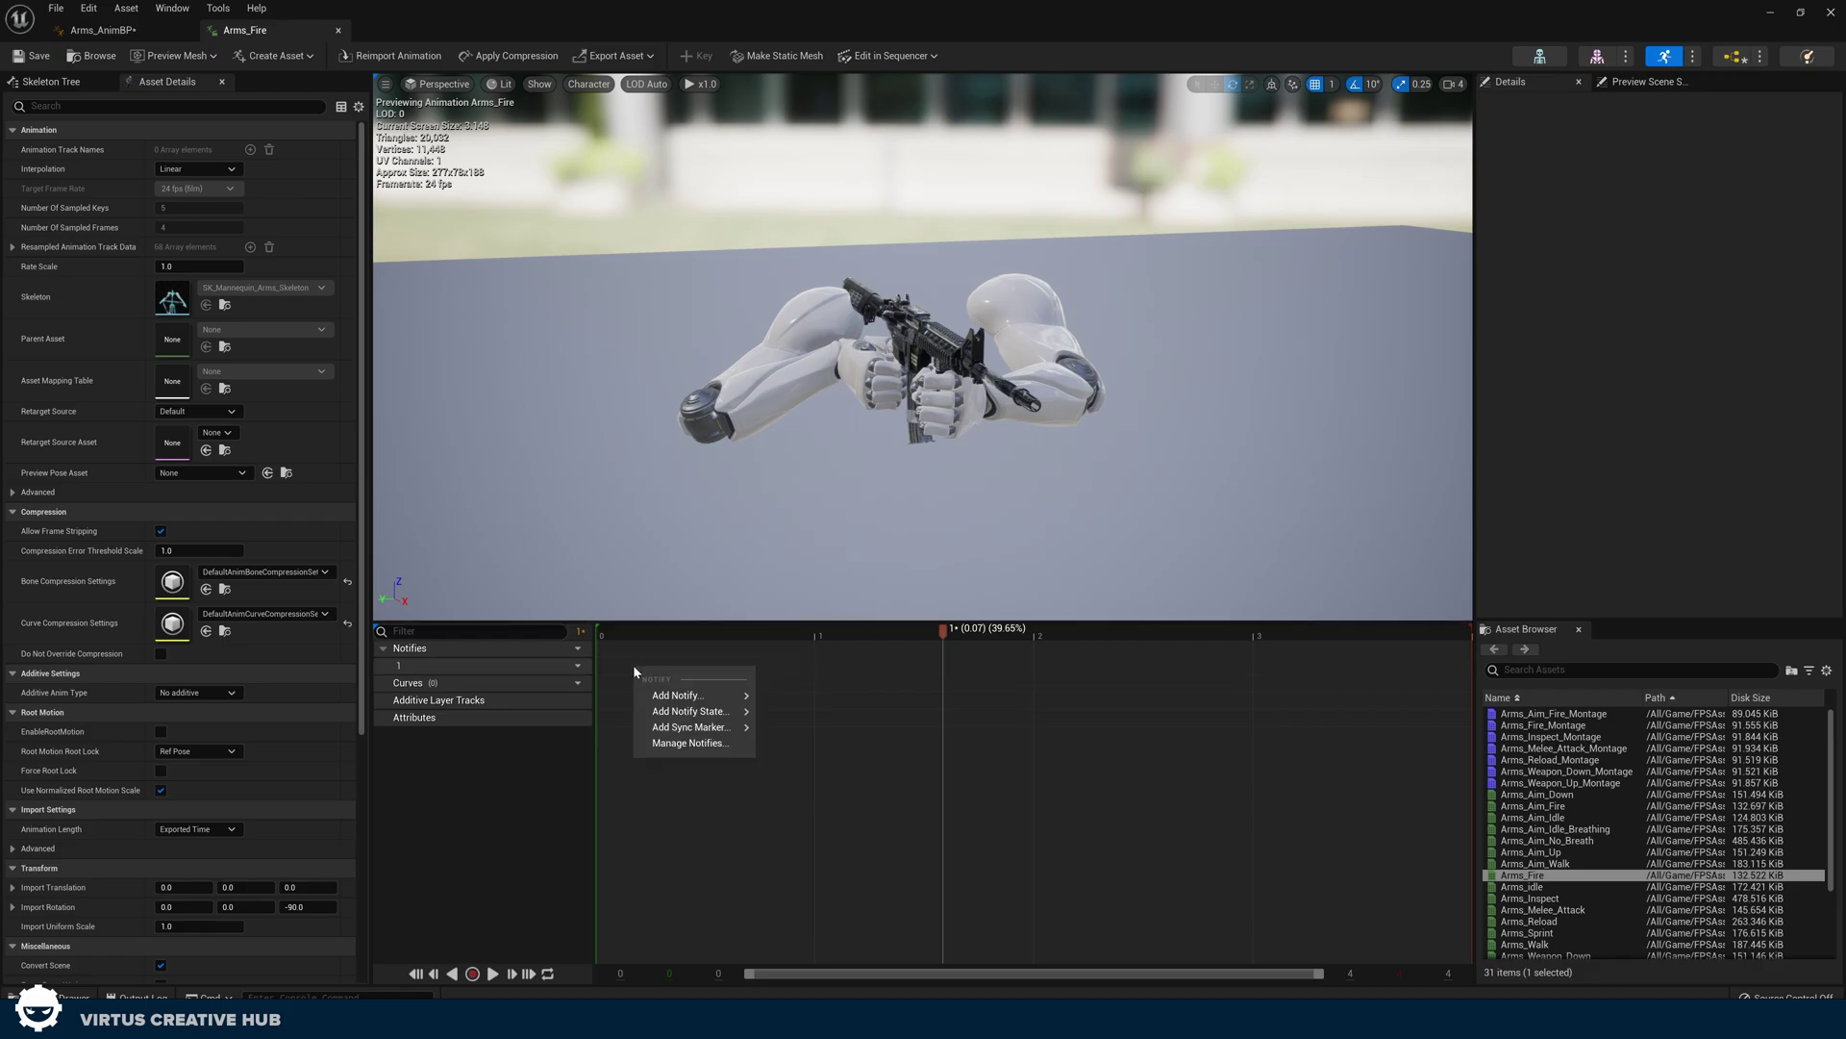
pyautogui.moveTo(645, 697)
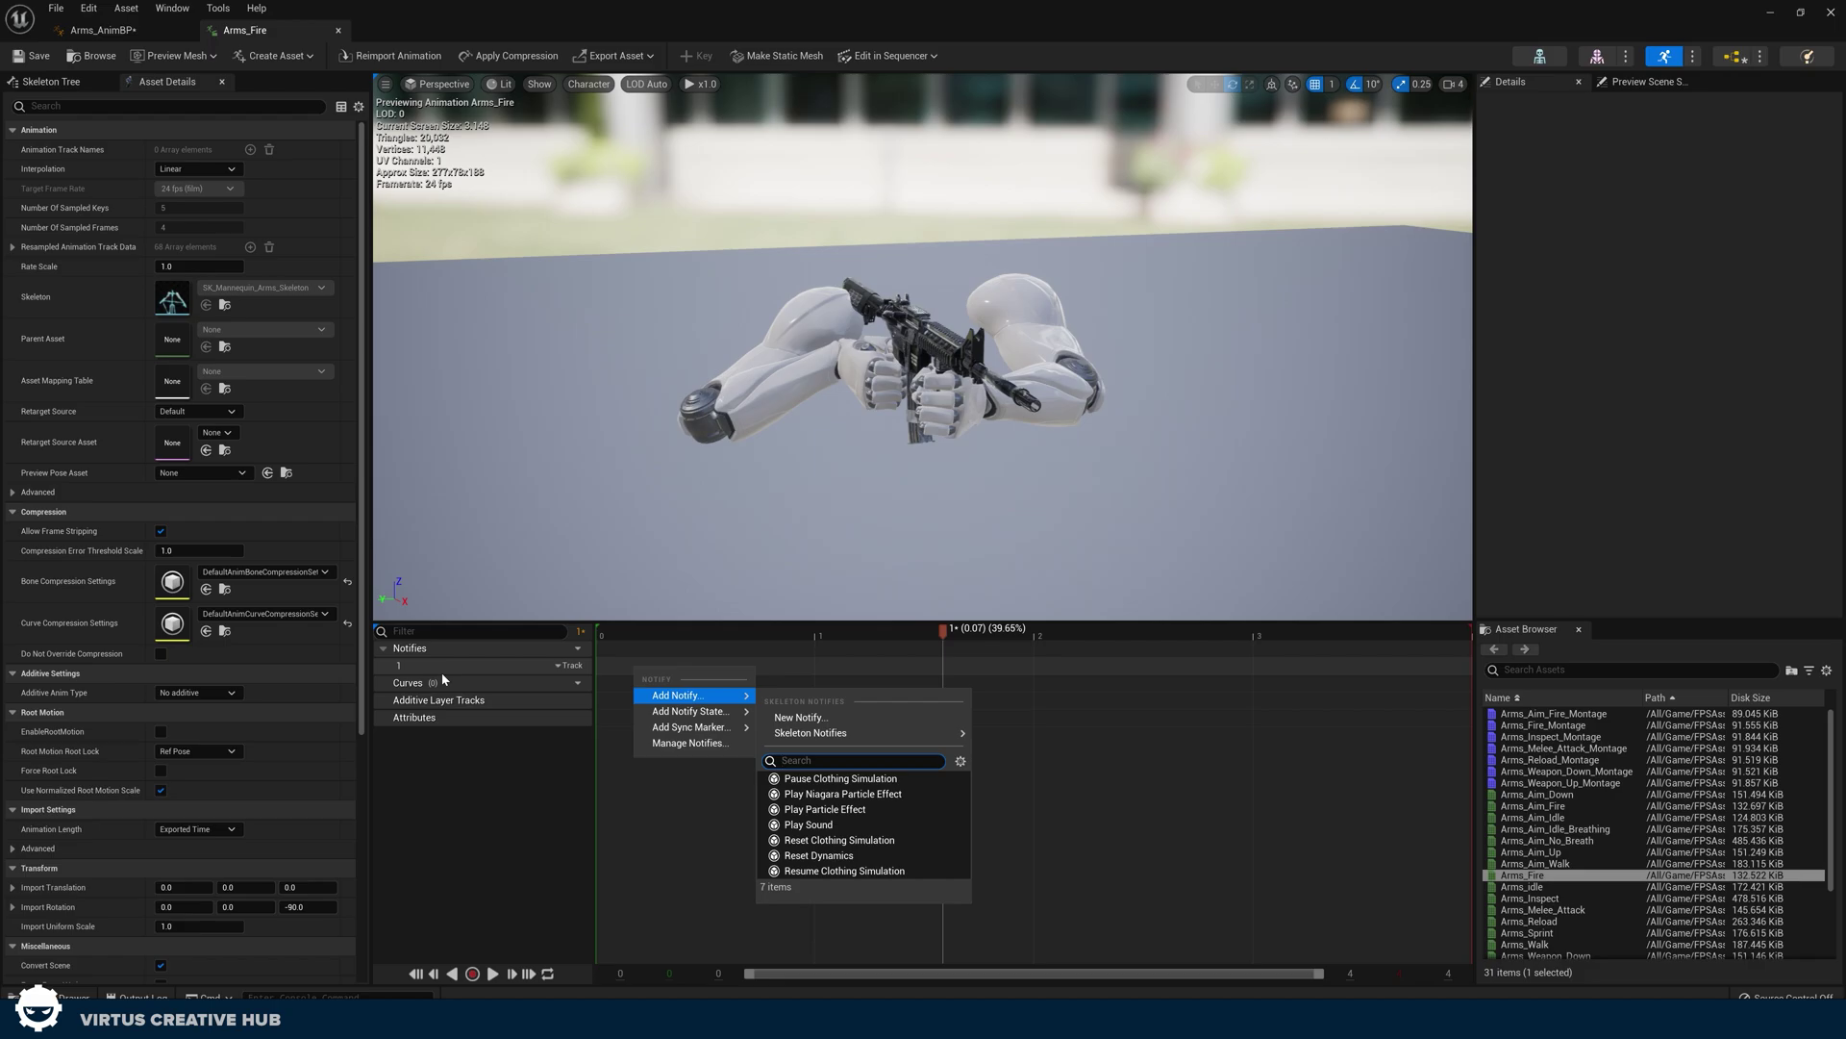
pyautogui.click(1001, 665)
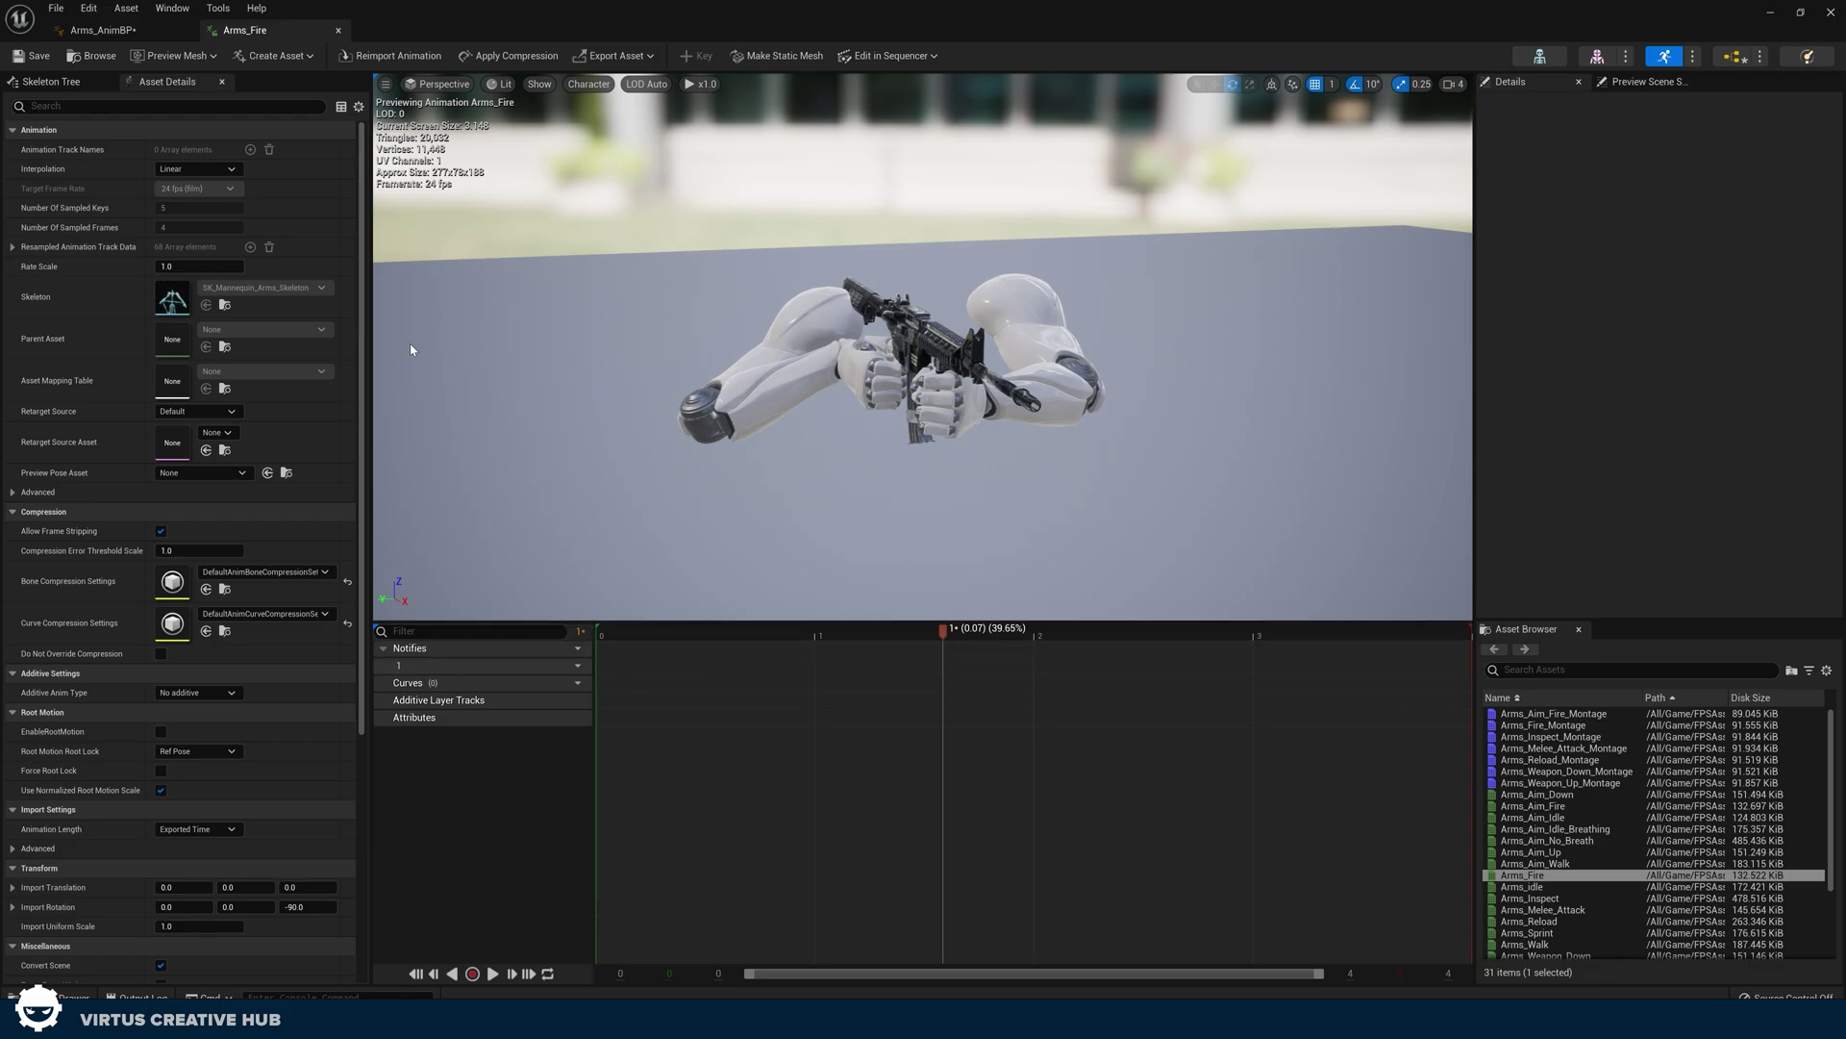
# Revisit the Arms_AnimBP state machine and reopen Arms_Fire through the WeaponFiring state
pyautogui.click(120, 30)
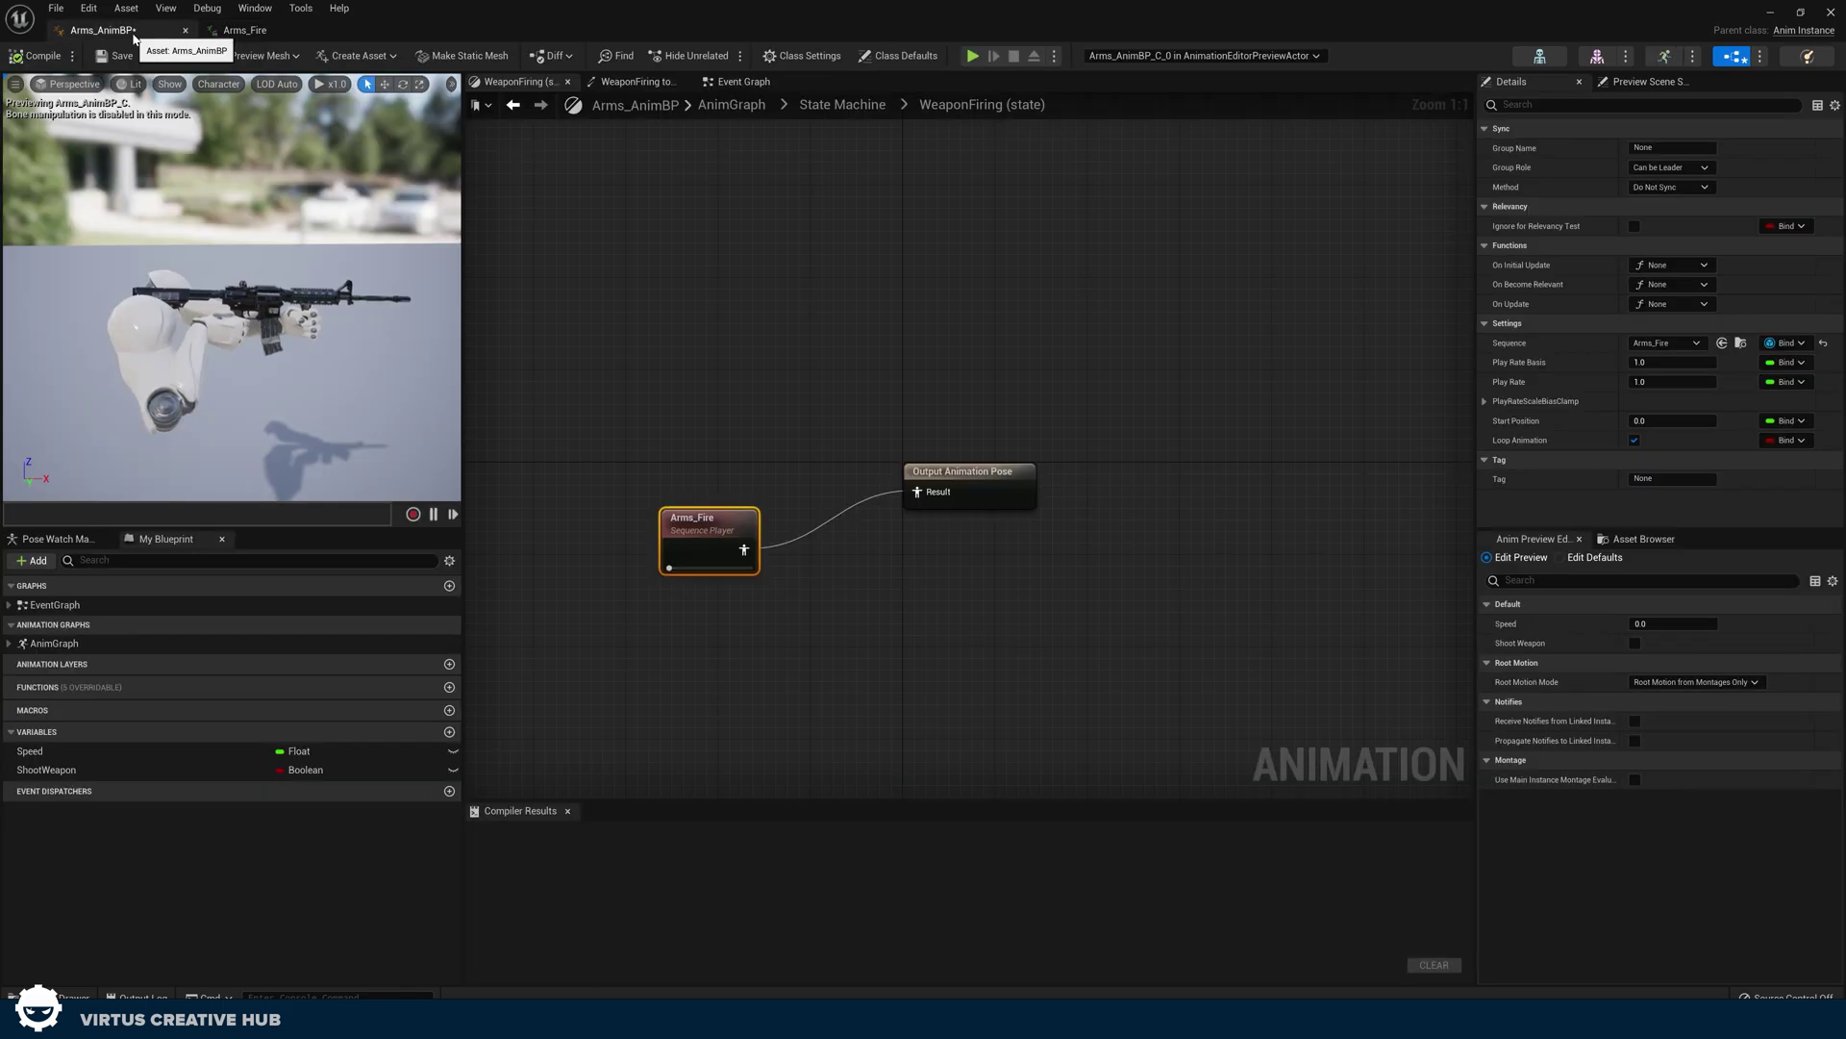
pyautogui.click(821, 108)
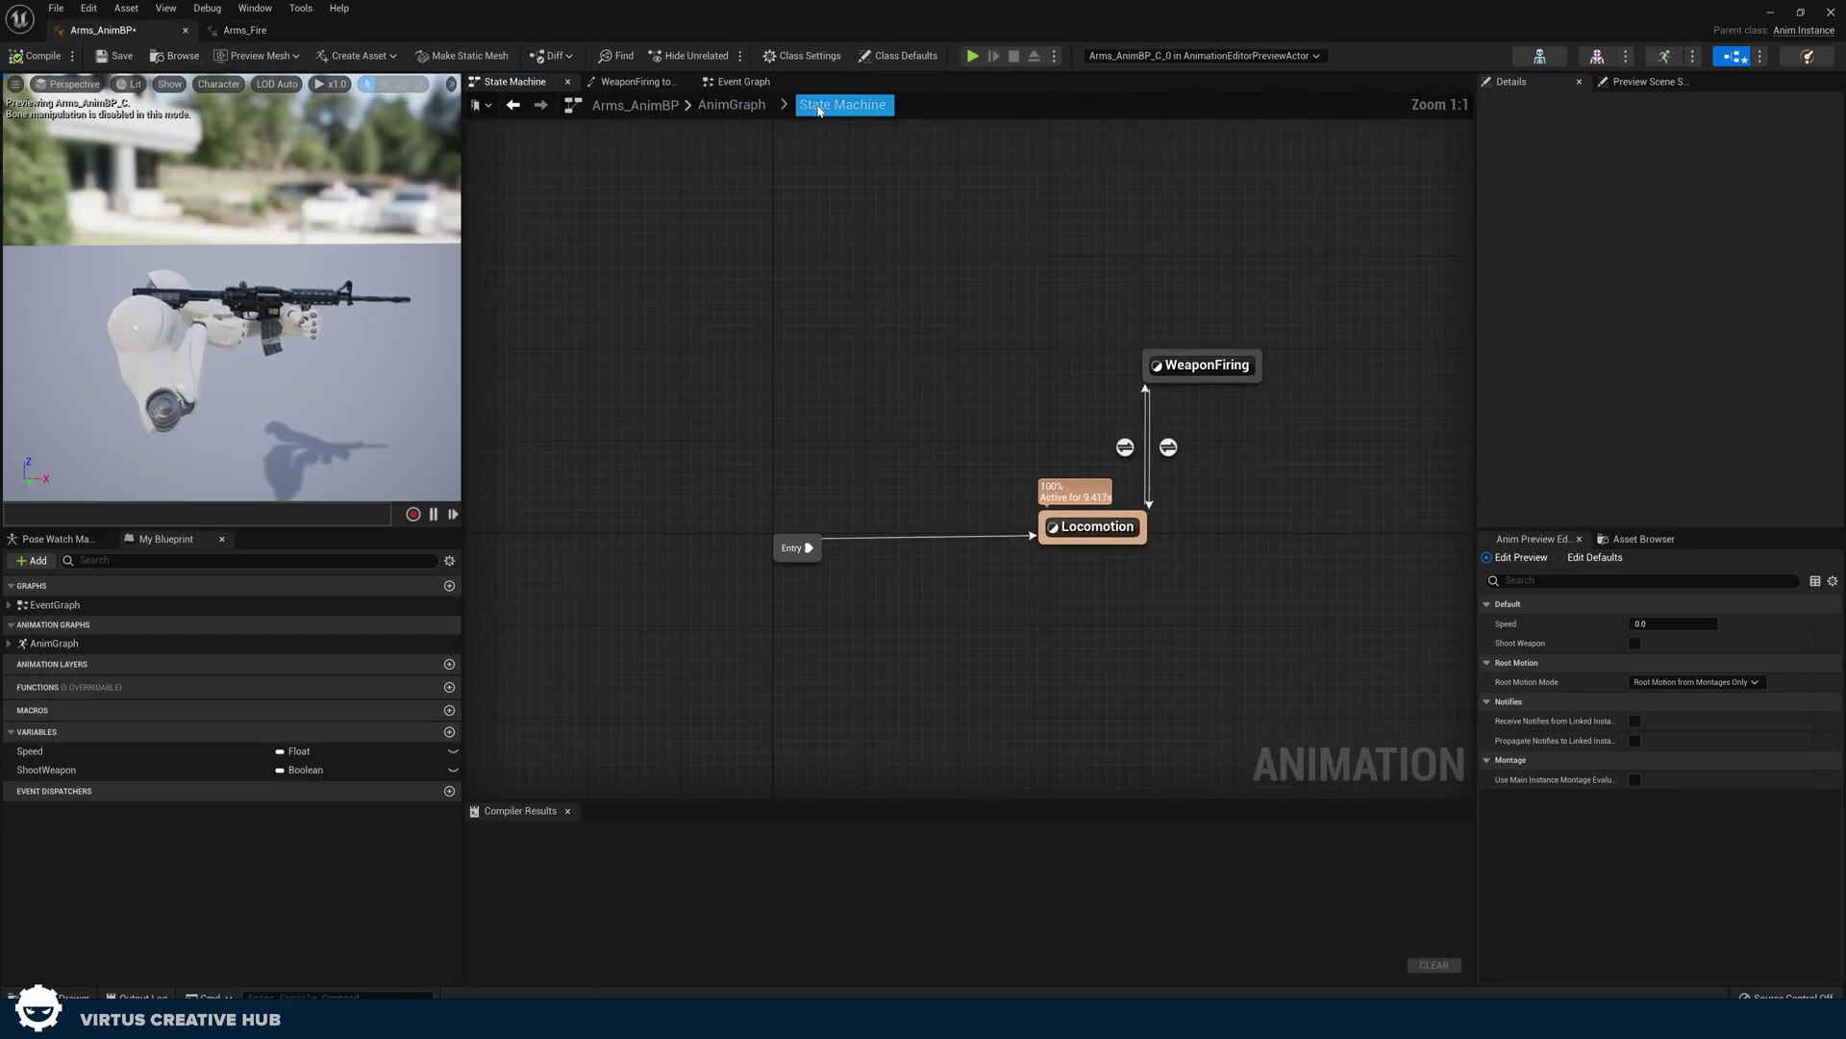
pyautogui.doubleClick(1159, 373)
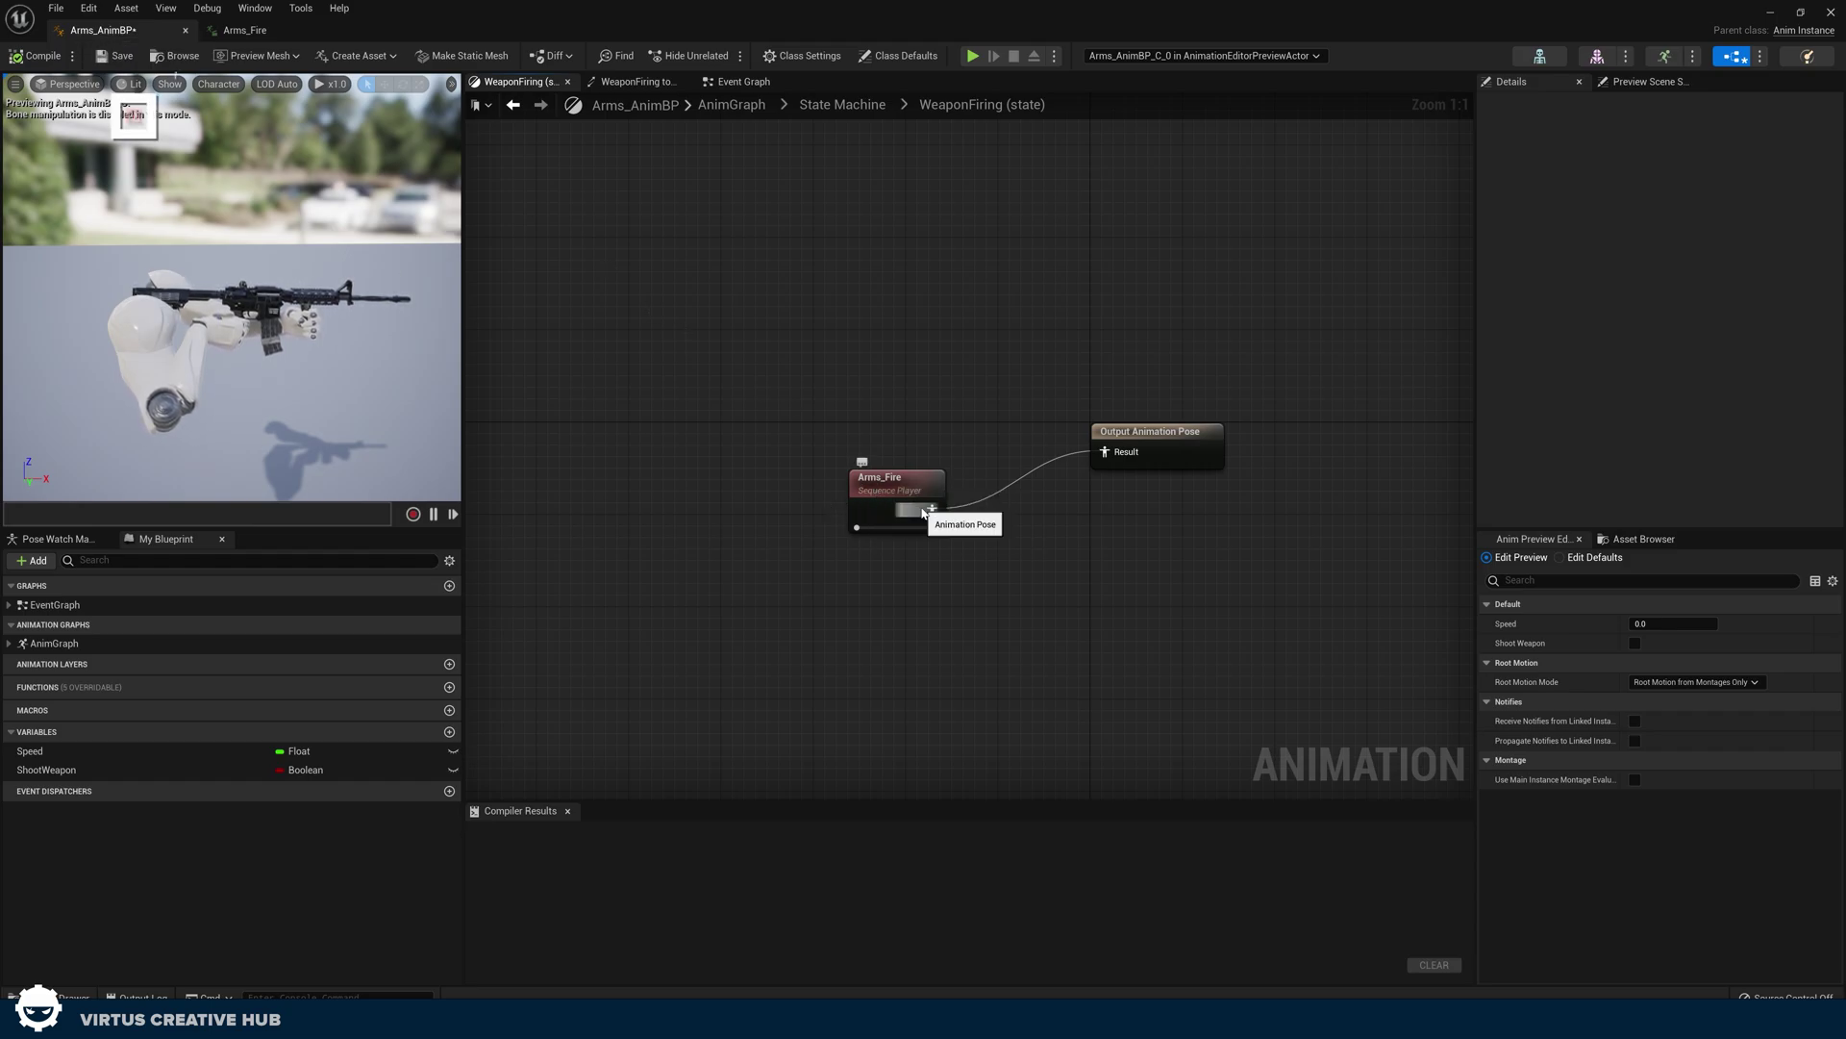
pyautogui.doubleClick(875, 495)
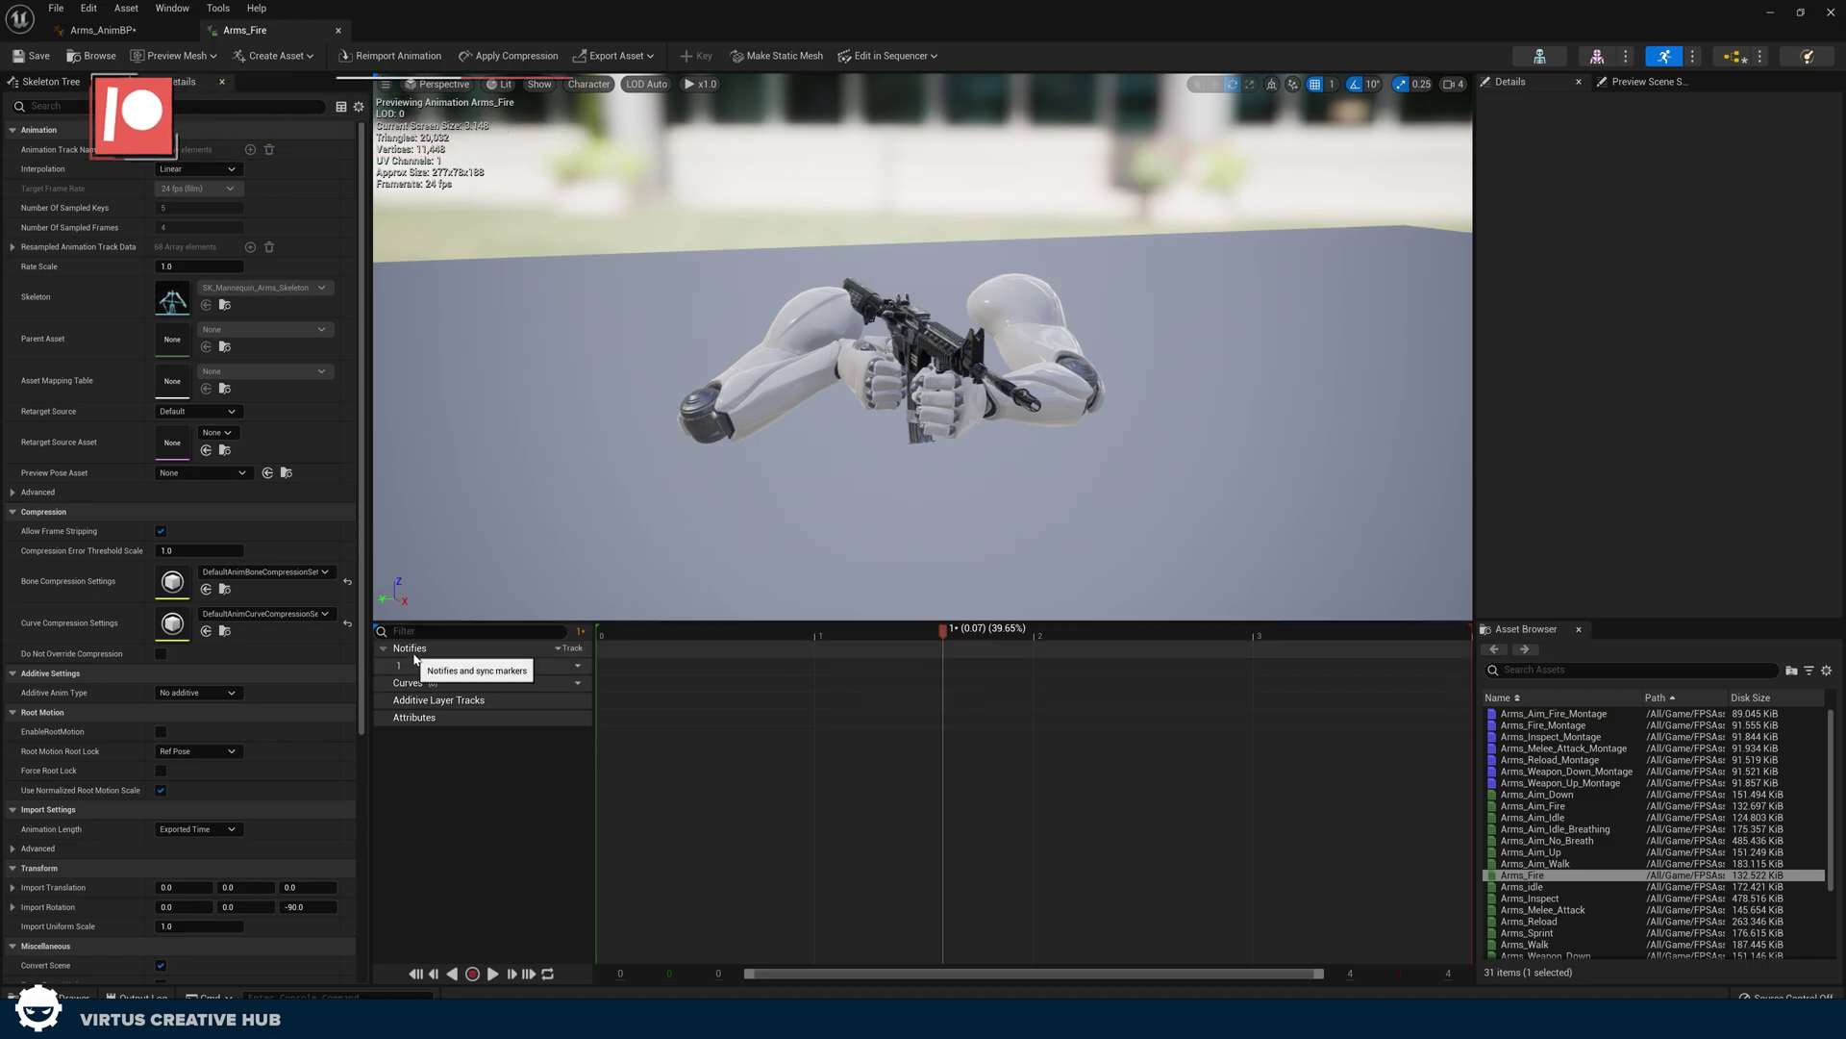
# Add a Play Sound notify near the start of notify track 1 in Arms_Fire and move the playhead to frame 0
pyautogui.rightClick(616, 666)
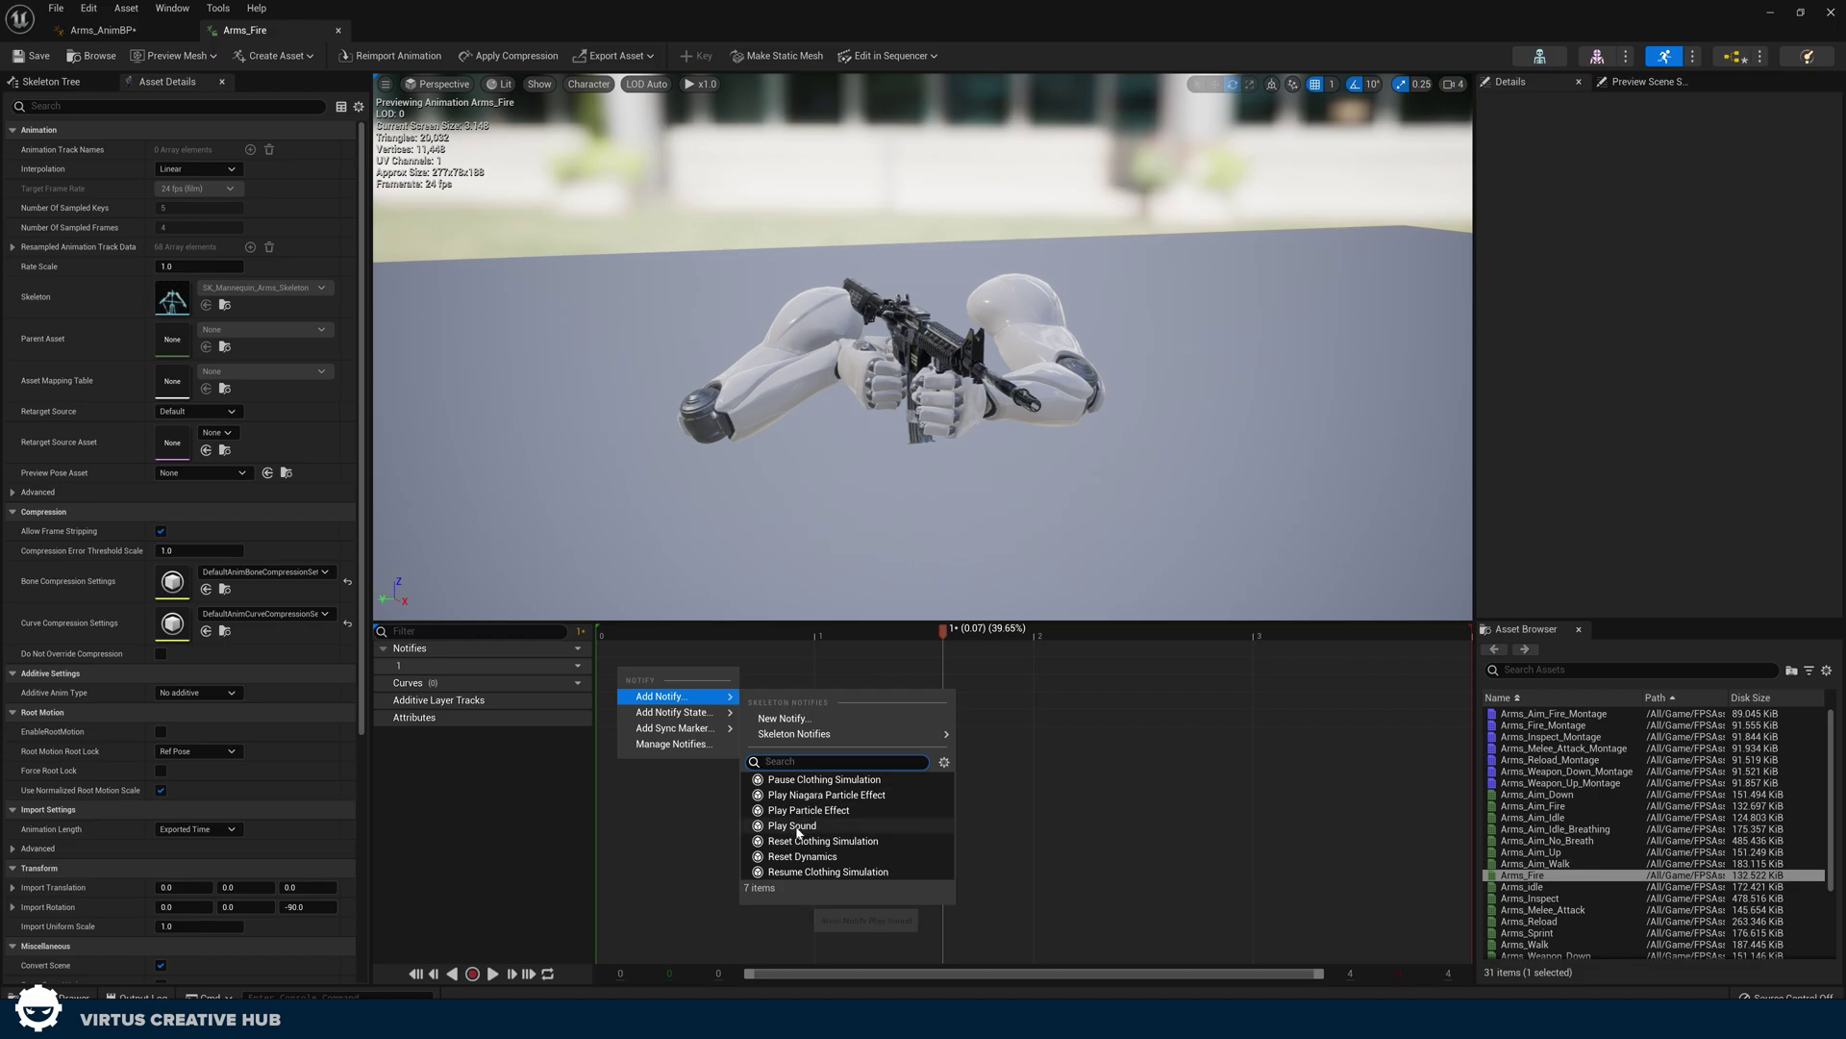
pyautogui.click(792, 825)
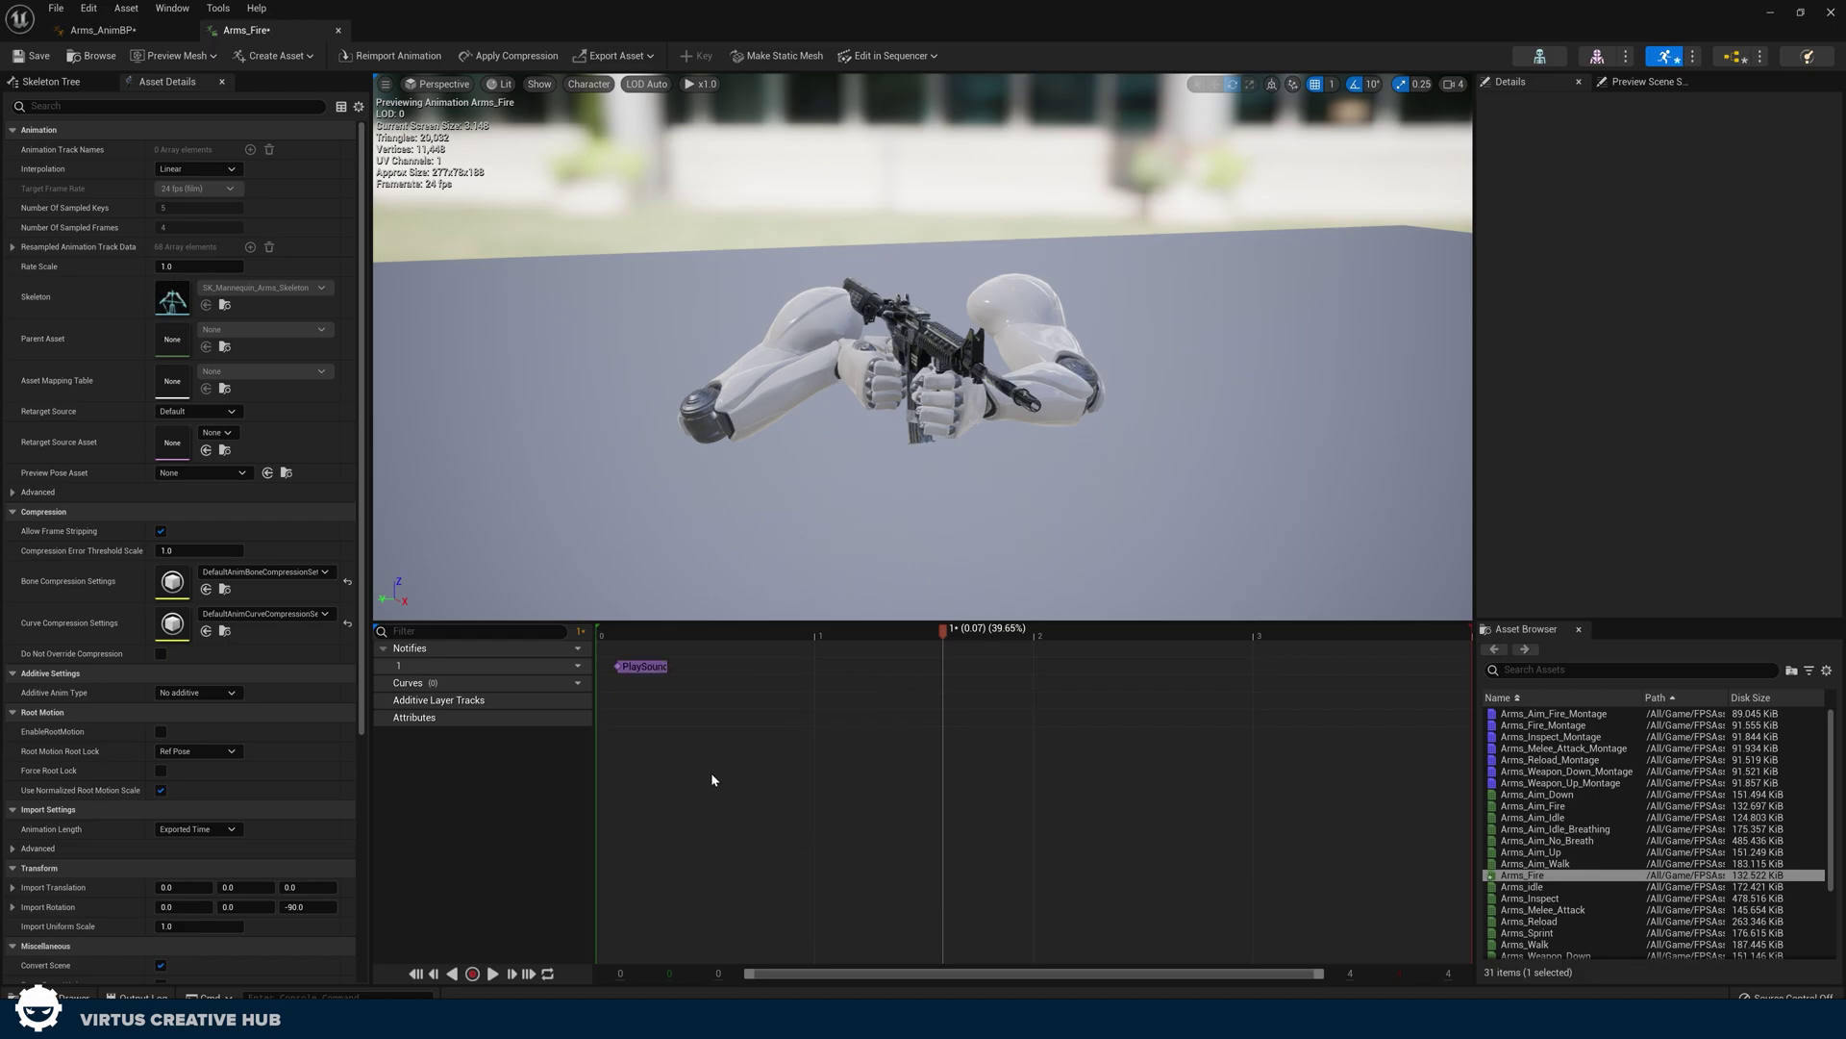
pyautogui.click(603, 637)
pyautogui.moveTo(650, 636); pyautogui.dragTo(579, 643)
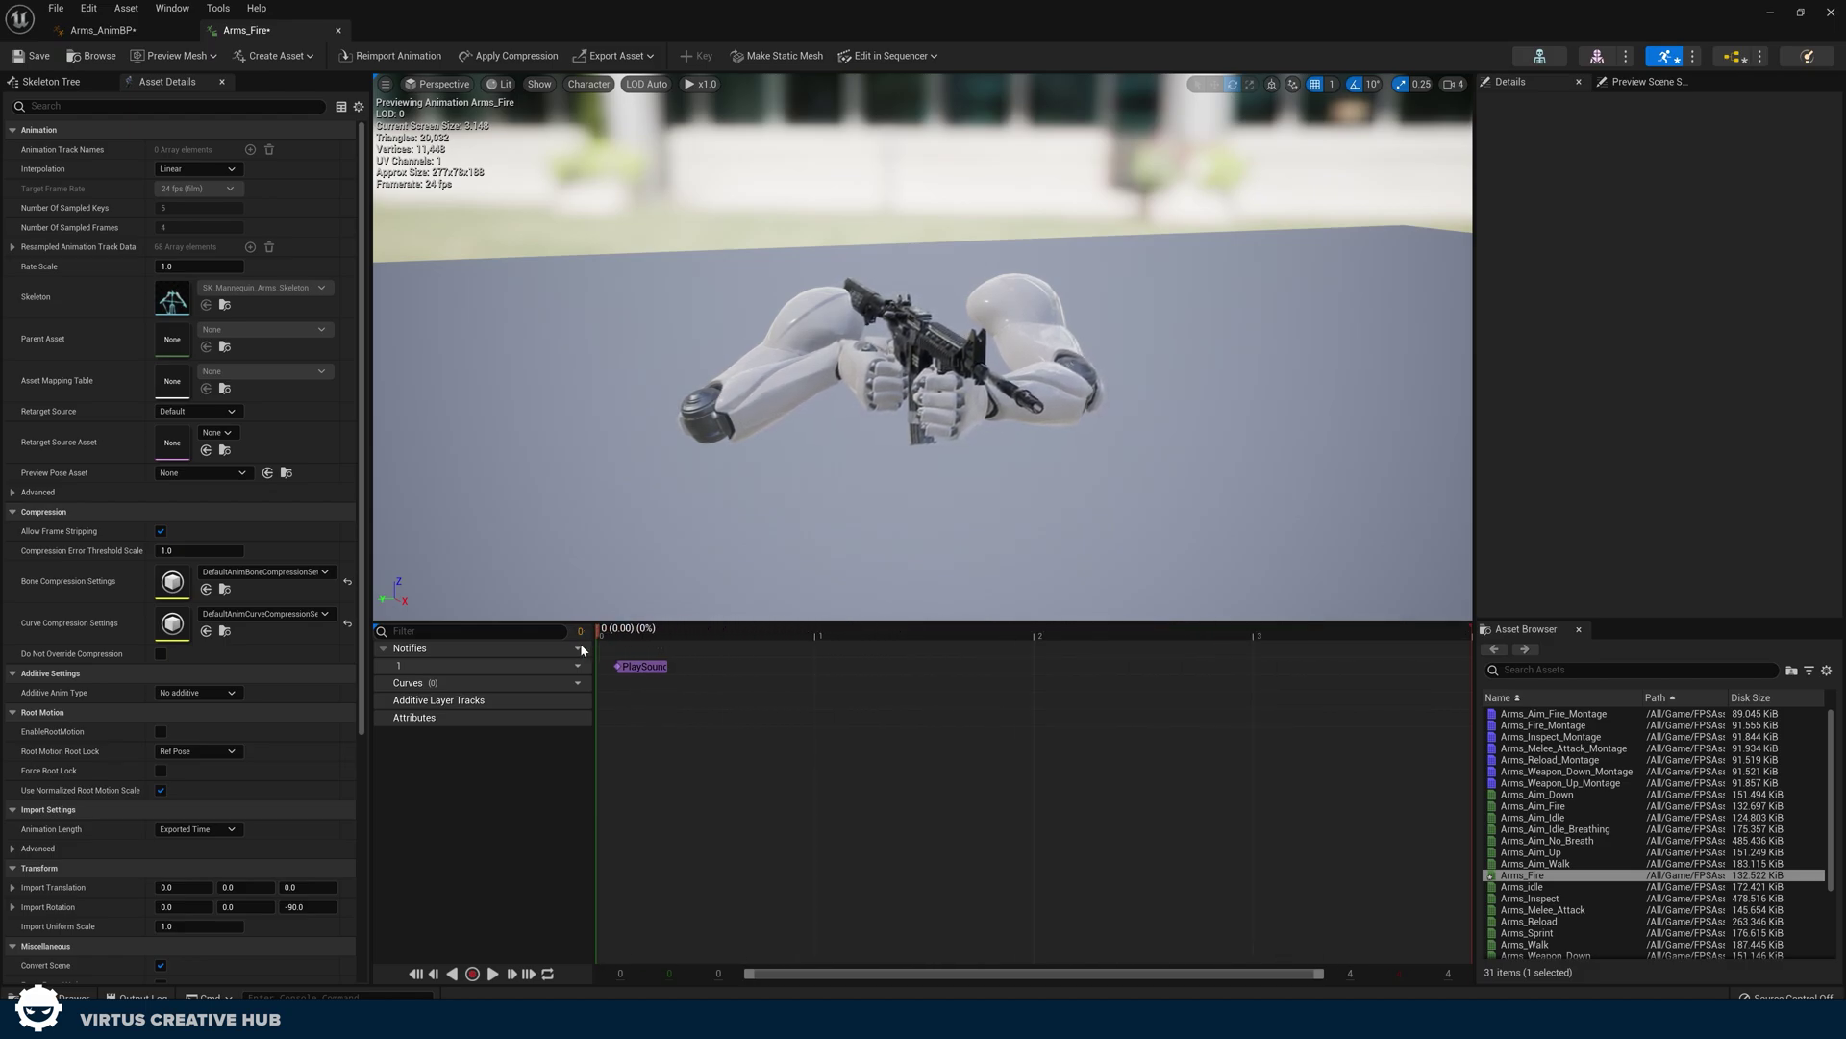
# Set the sound of the Play Sound notify to Assault_Rifle_Shot_17_Cue after auditioning the rifle_shot sound cues
pyautogui.click(626, 668)
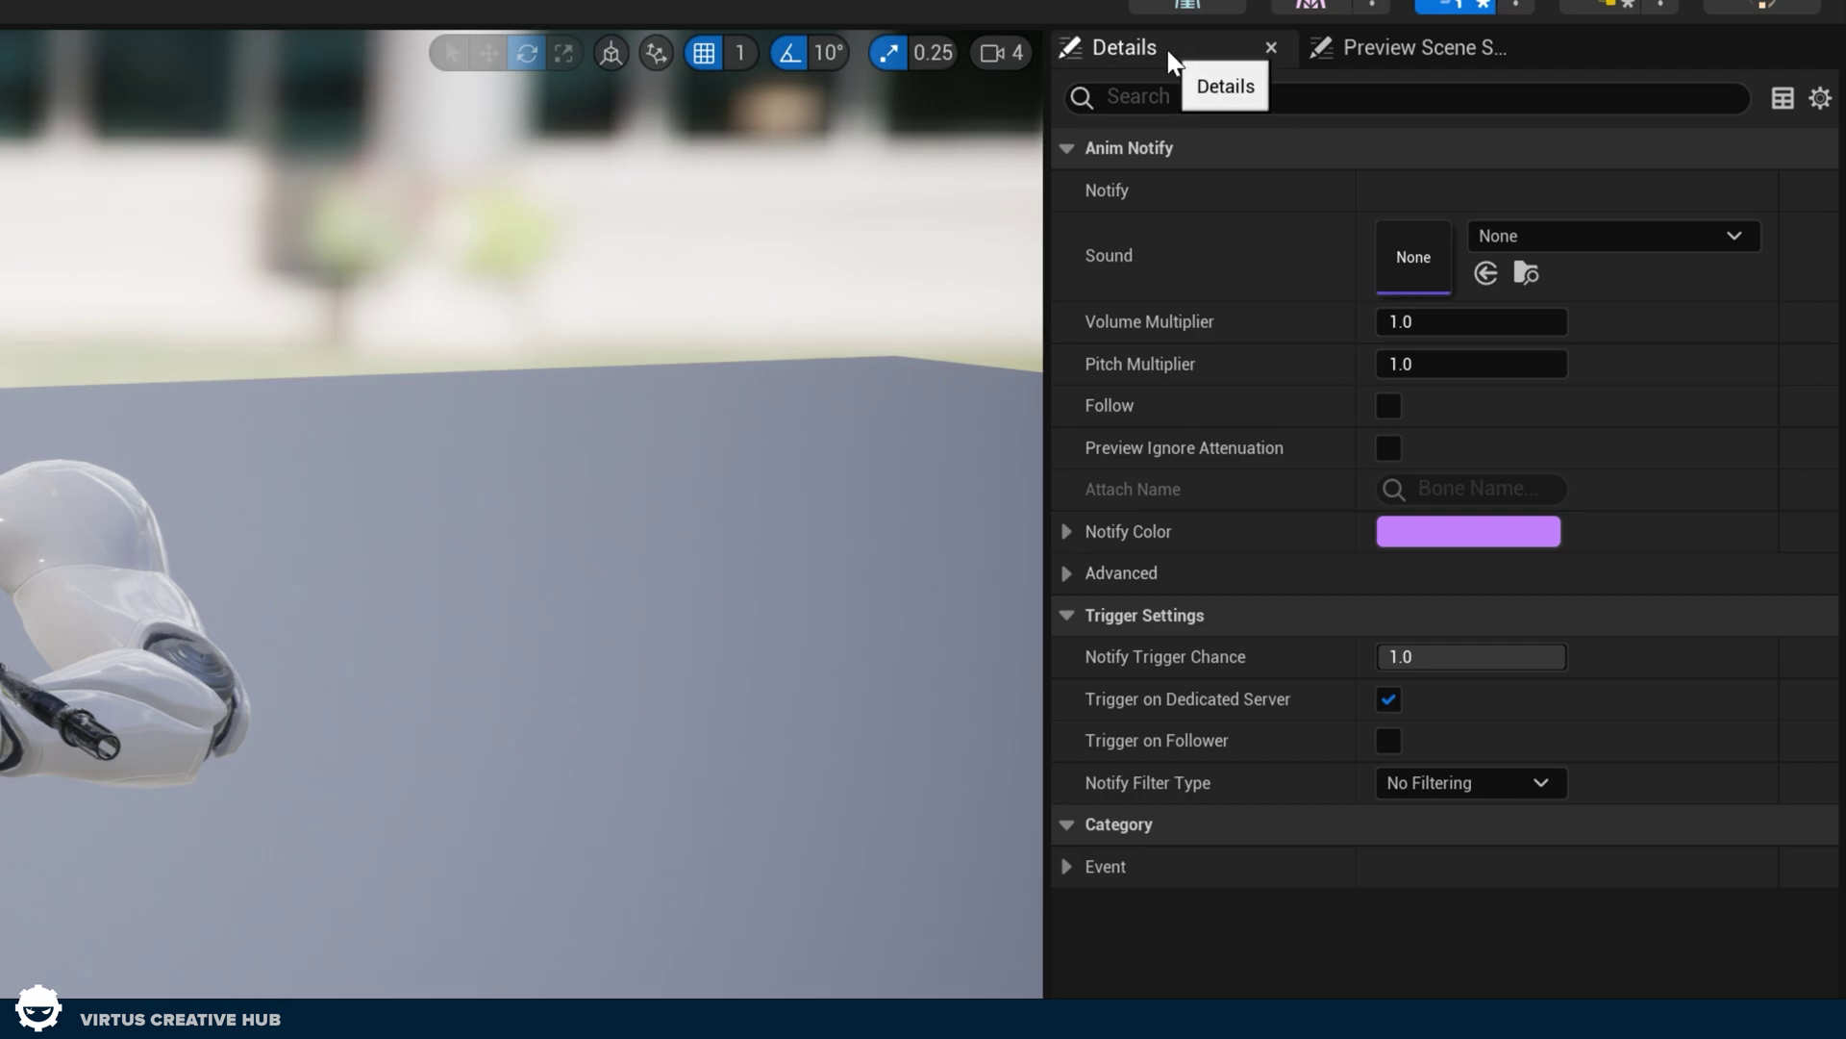
pyautogui.click(1531, 236)
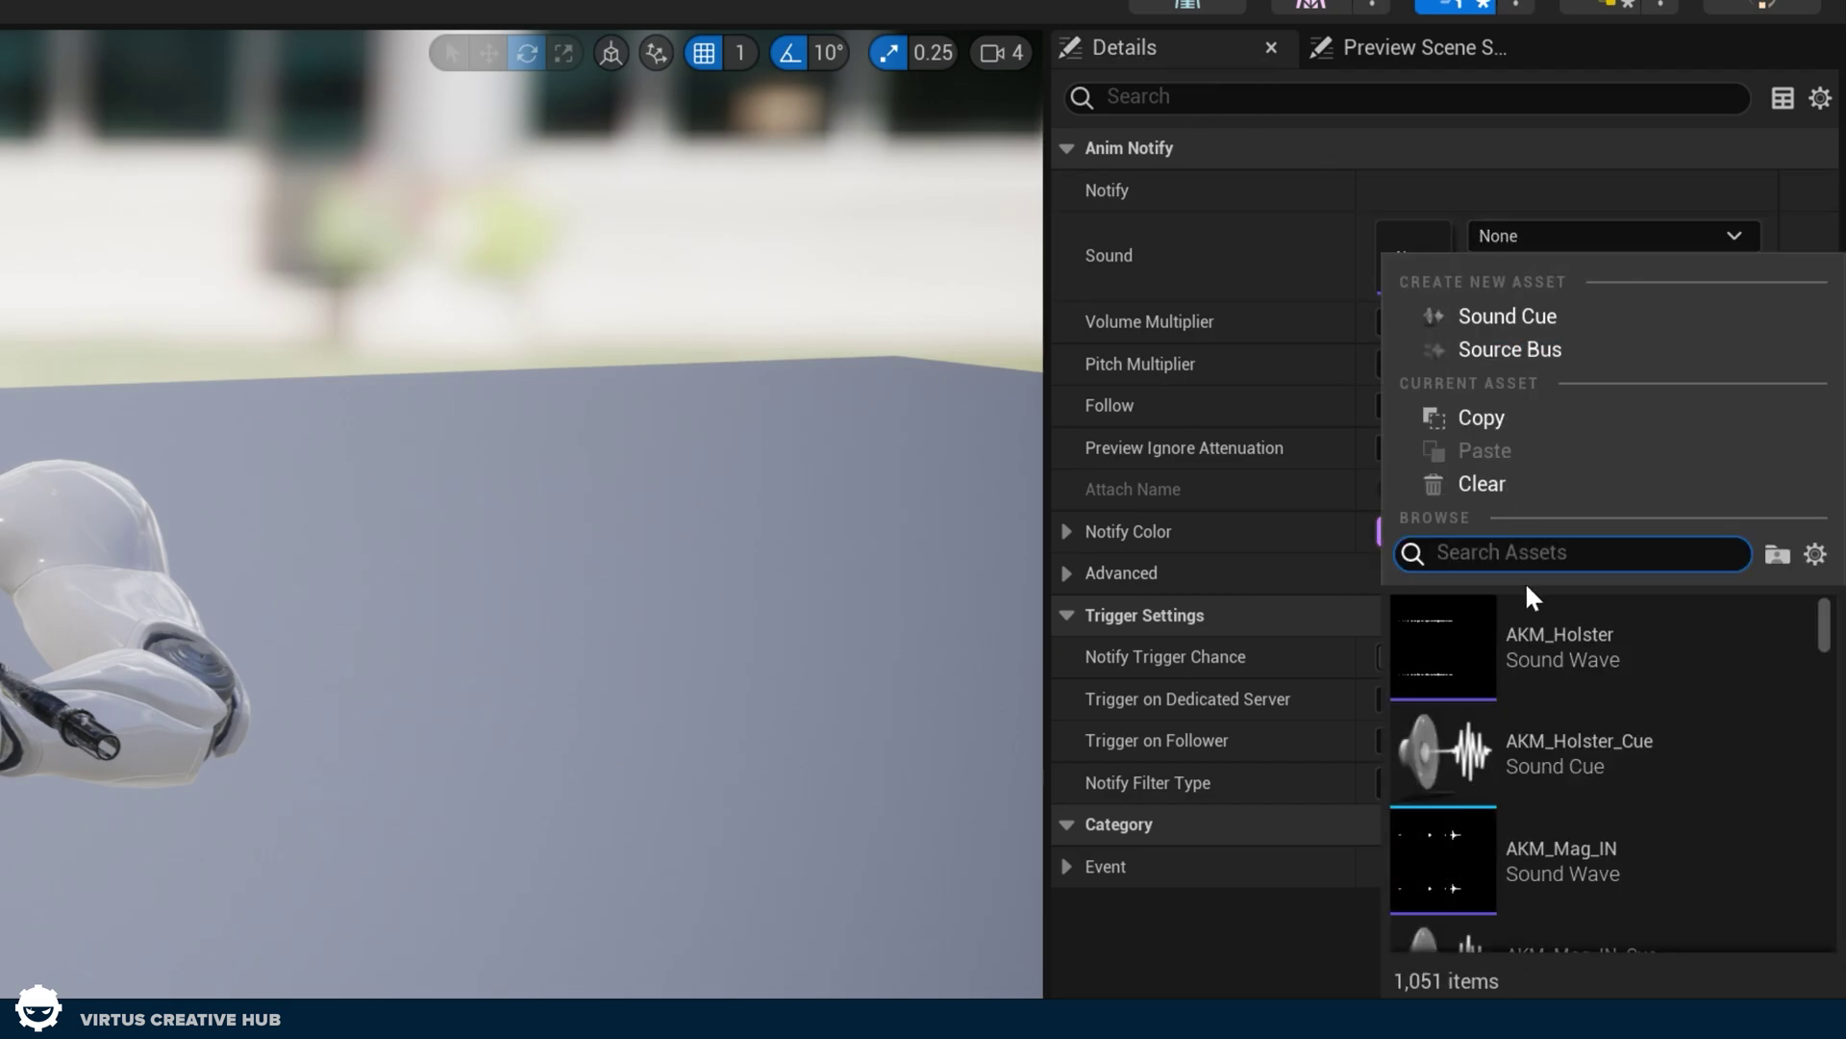
pyautogui.write('rifle')
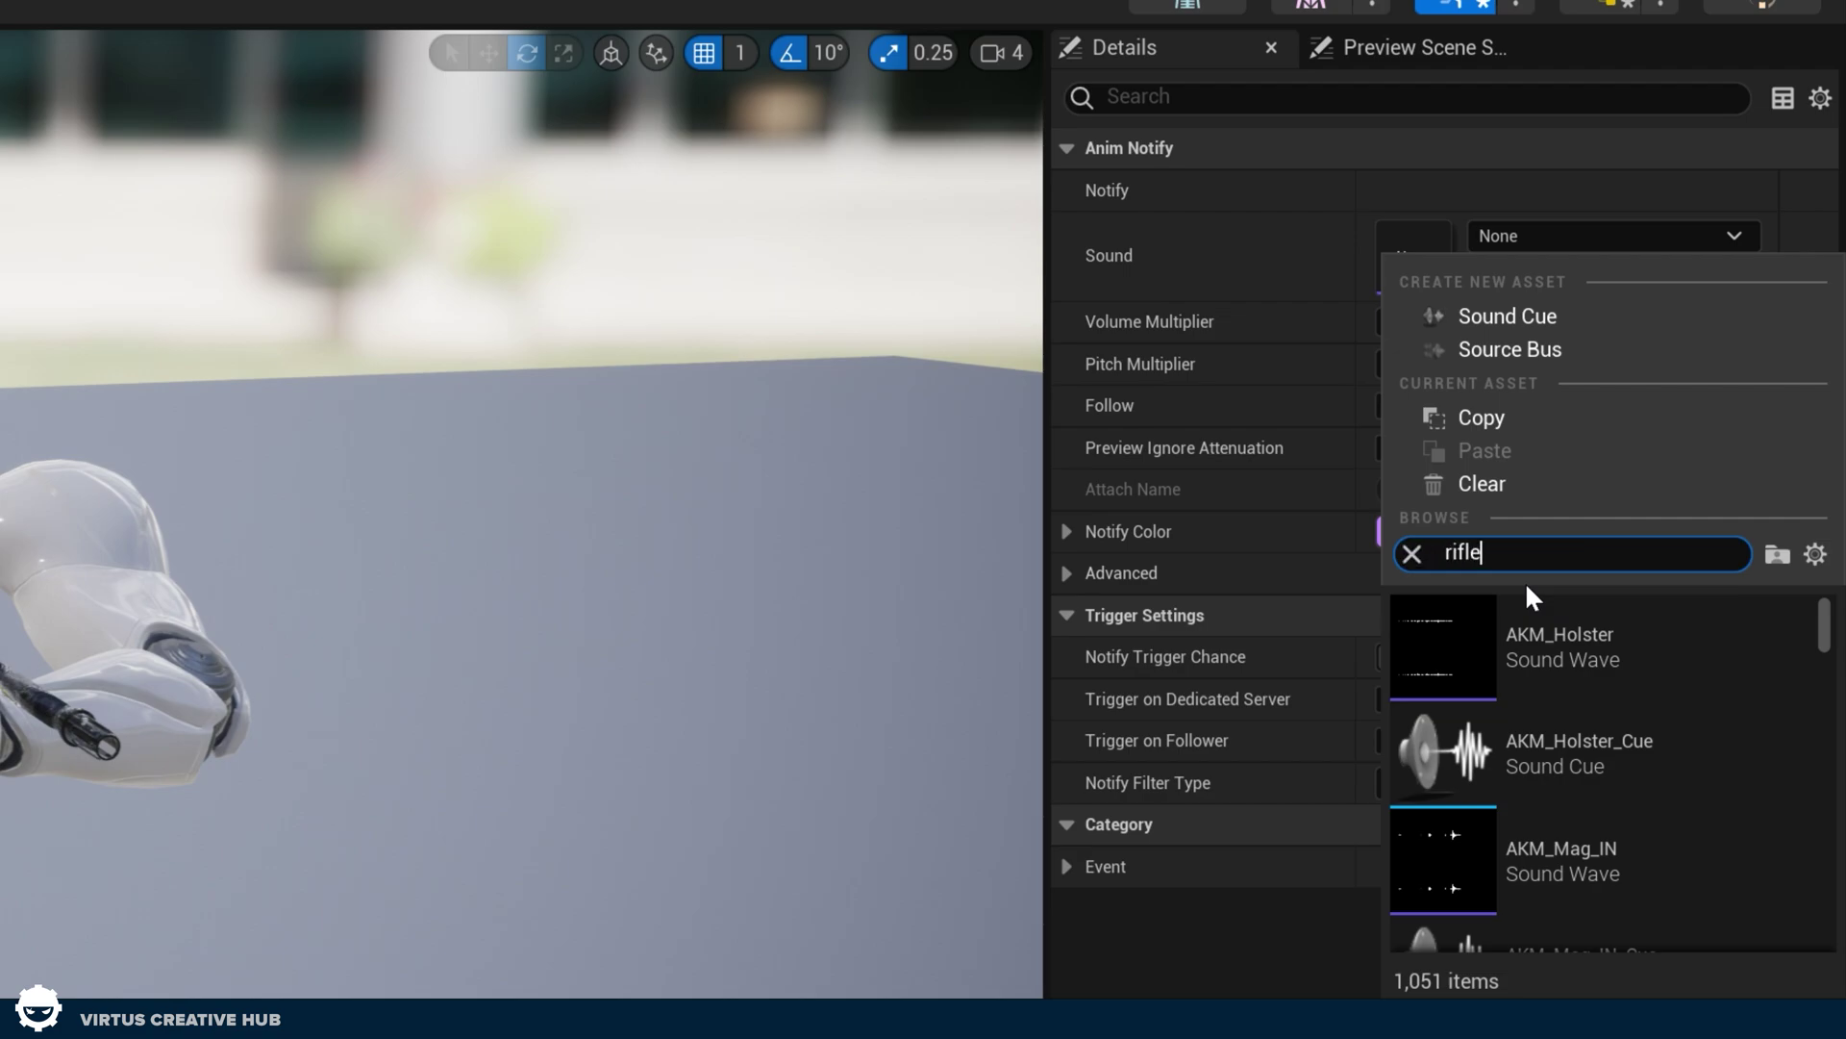
pyautogui.scroll(-3, 1662, 679)
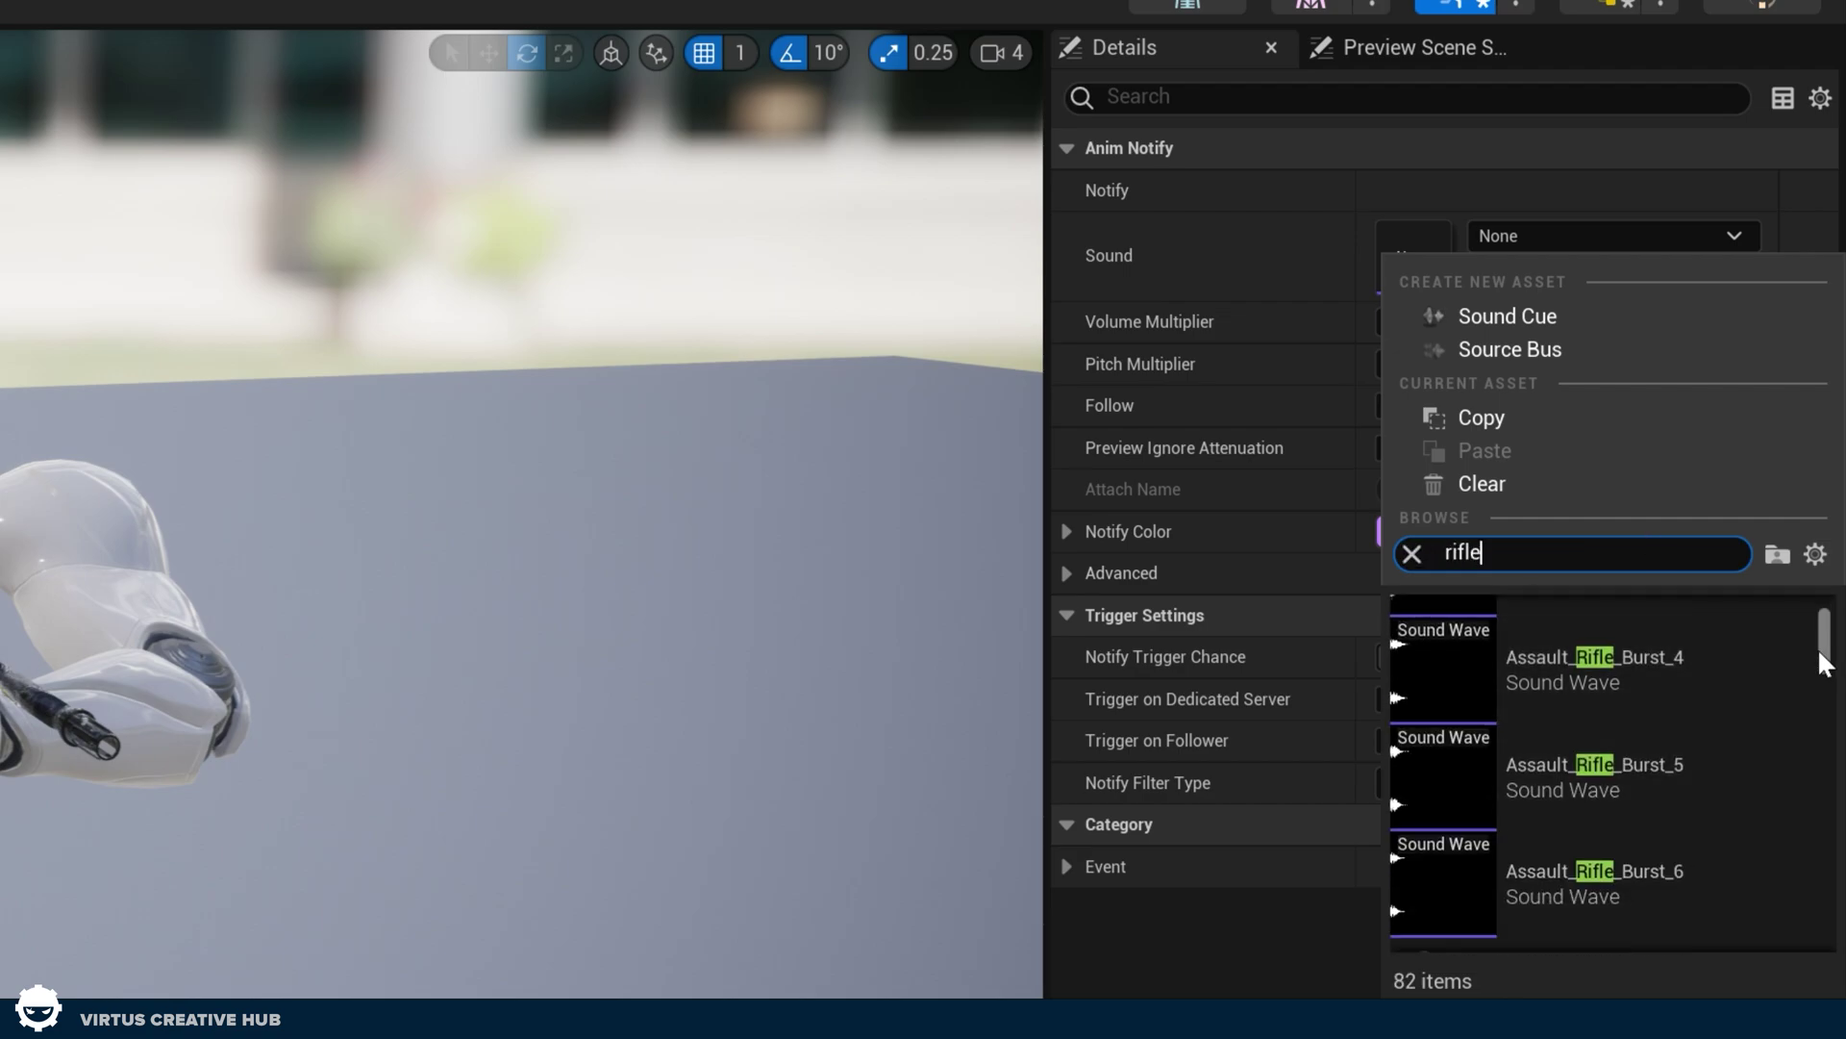
pyautogui.write('_shot')
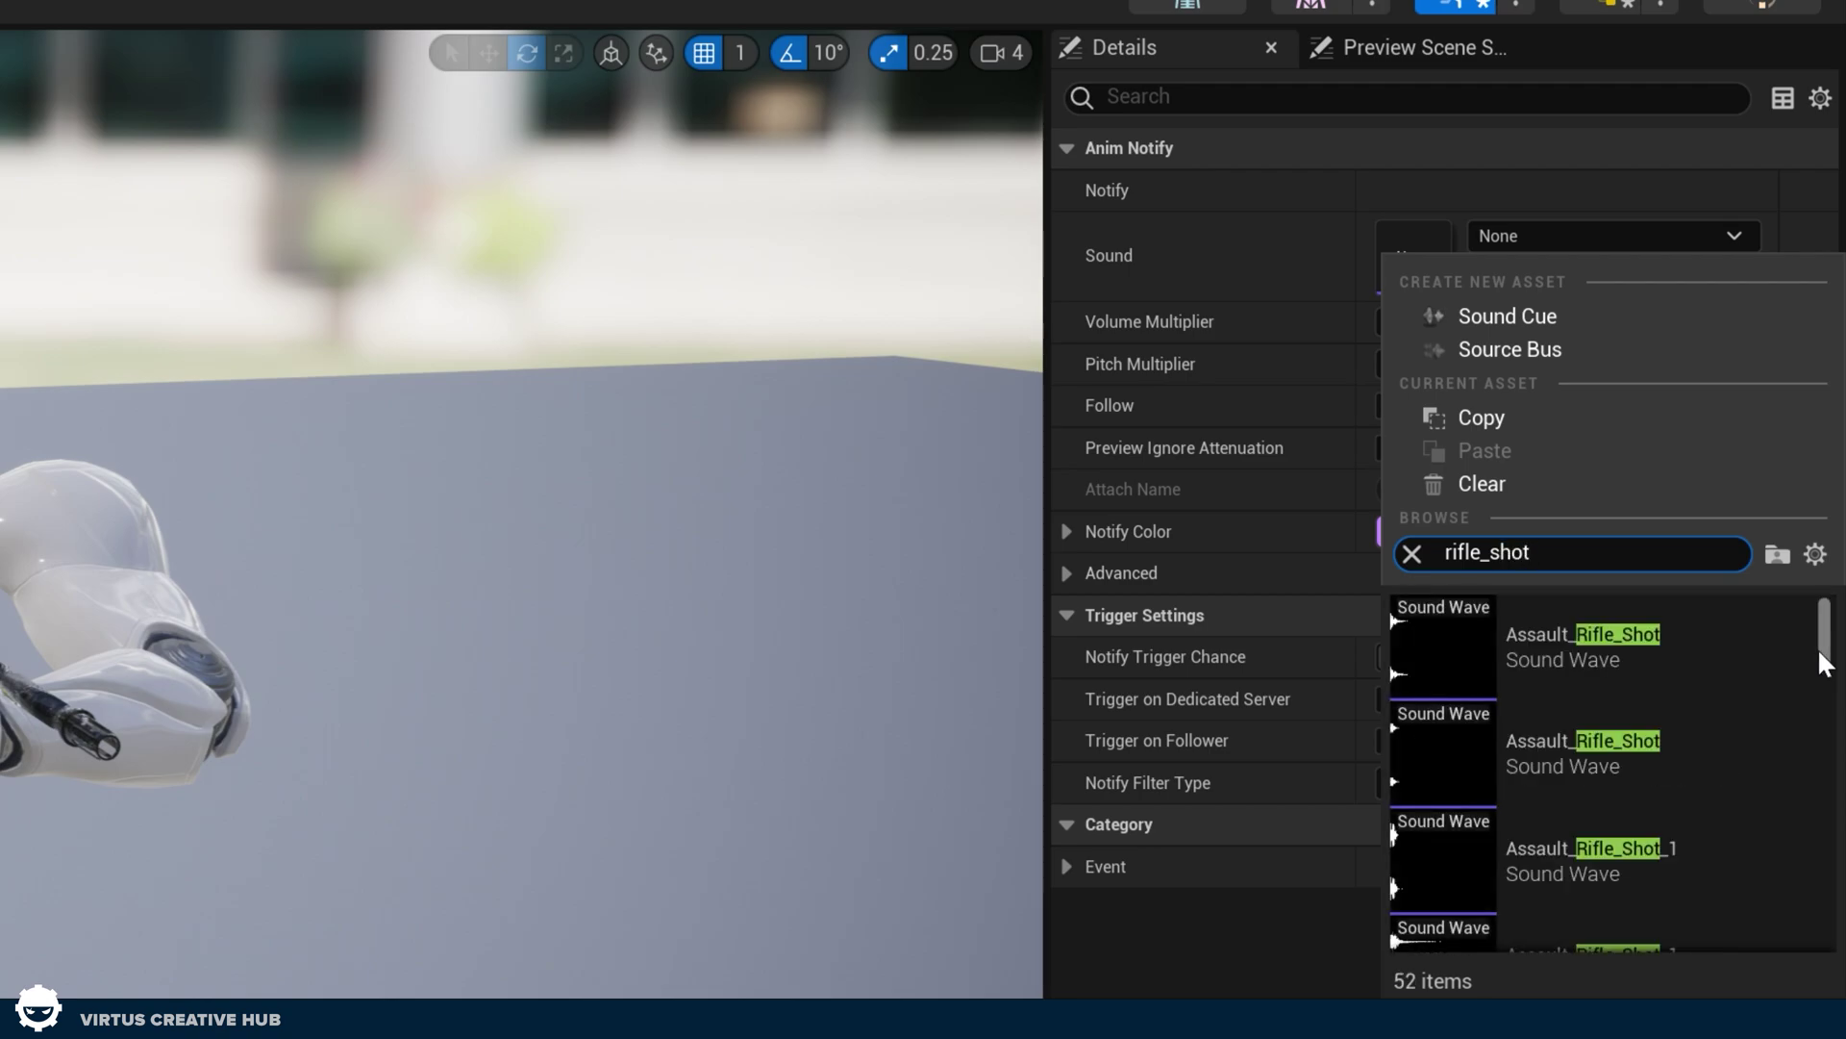
pyautogui.scroll(-10, 1764, 677)
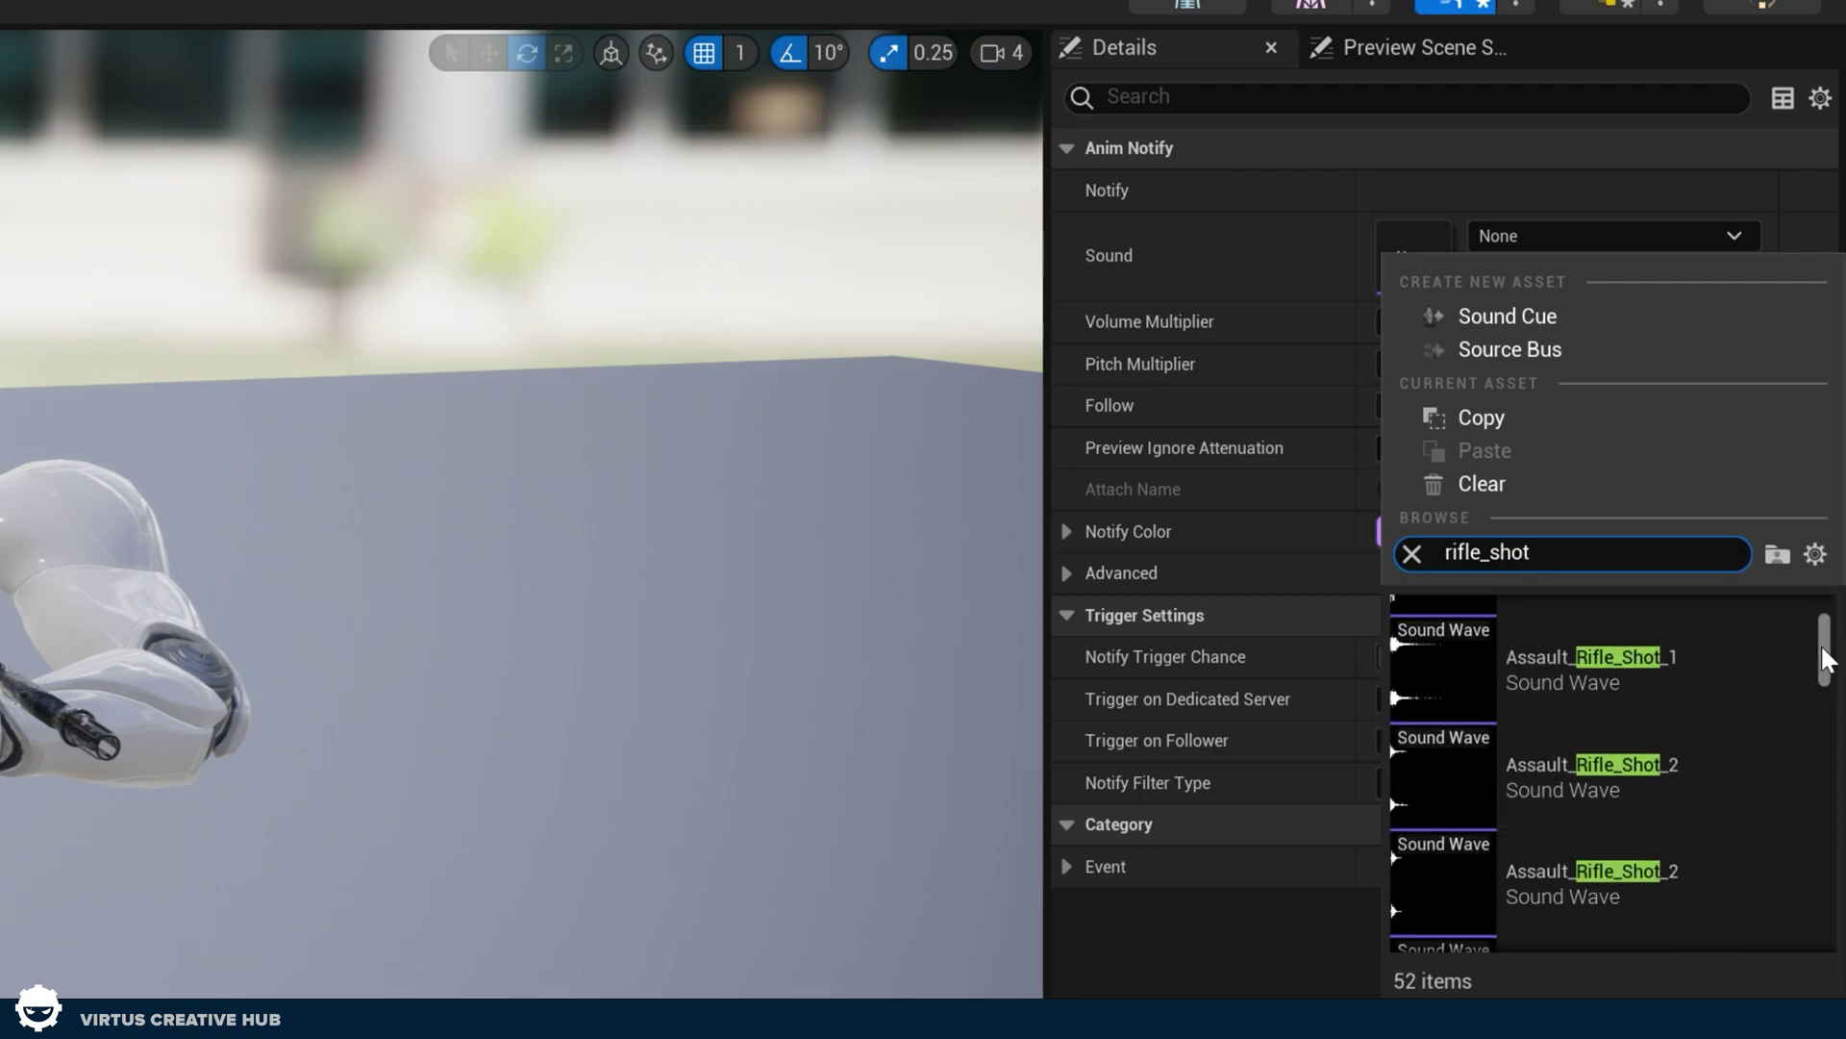
pyautogui.scroll(-5, 1698, 788)
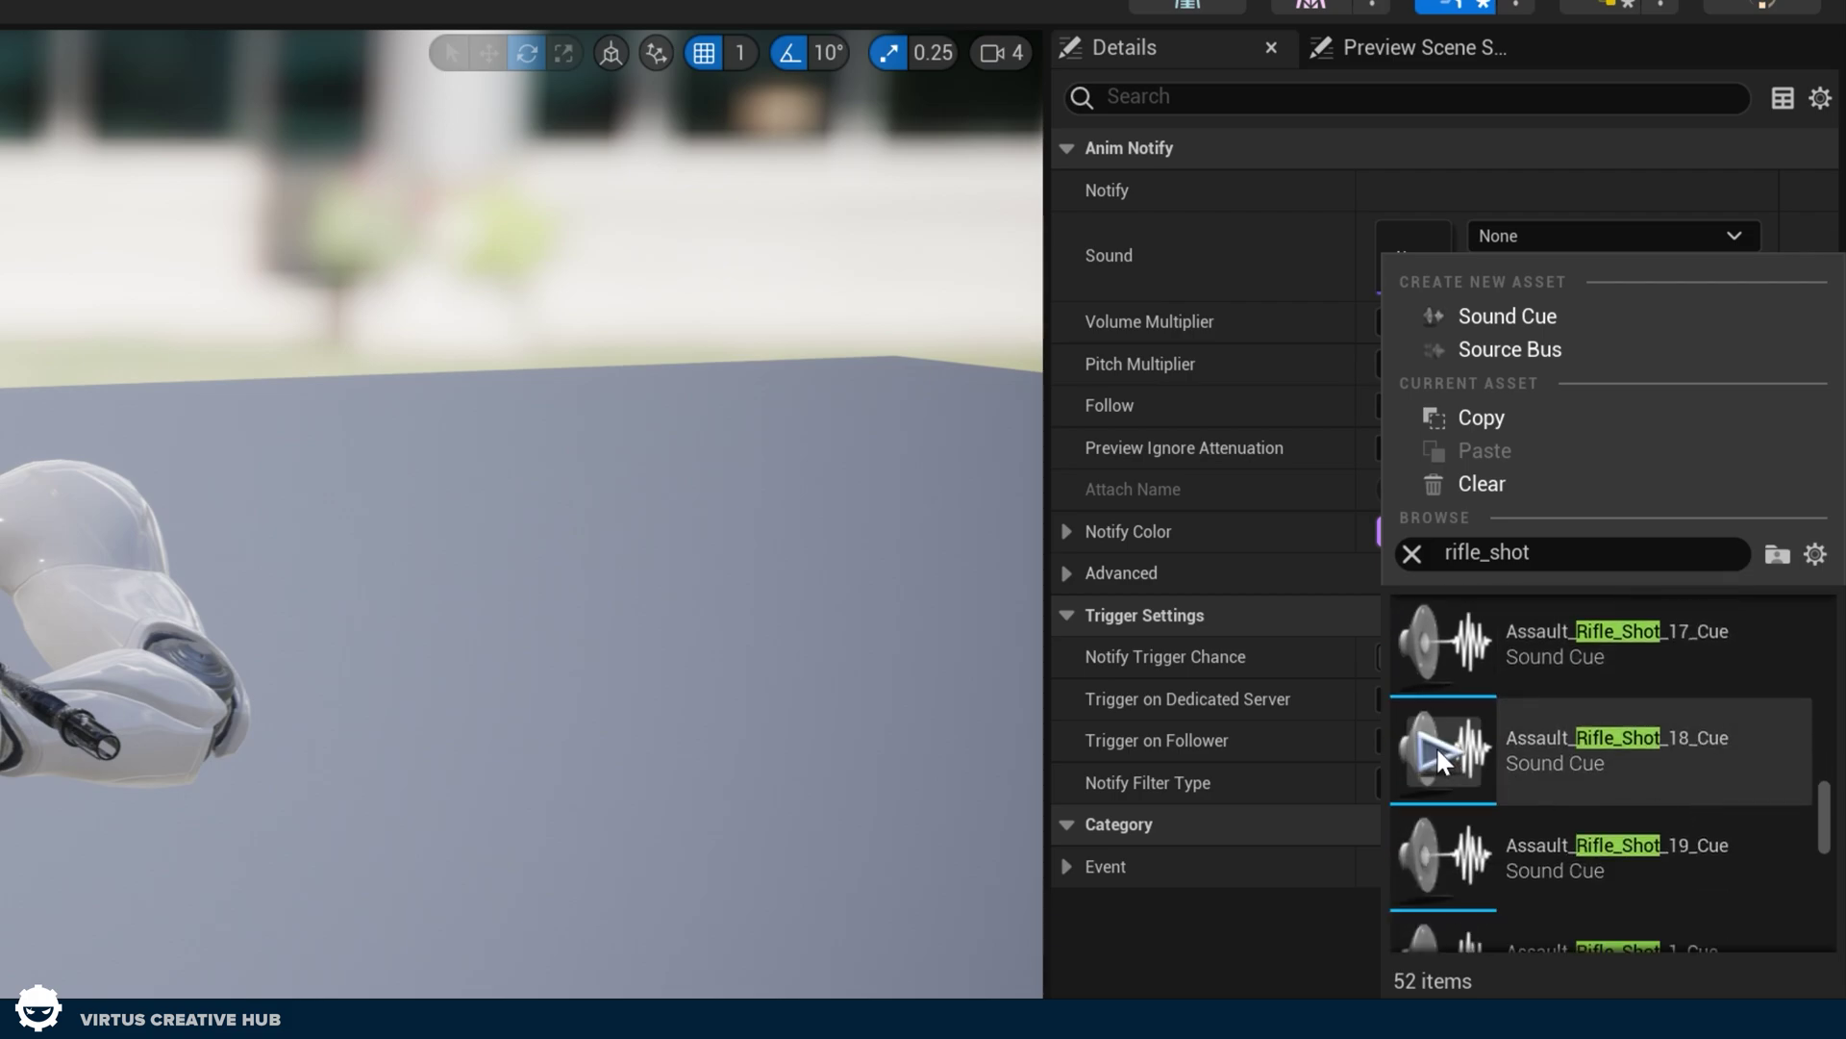
pyautogui.click(1443, 854)
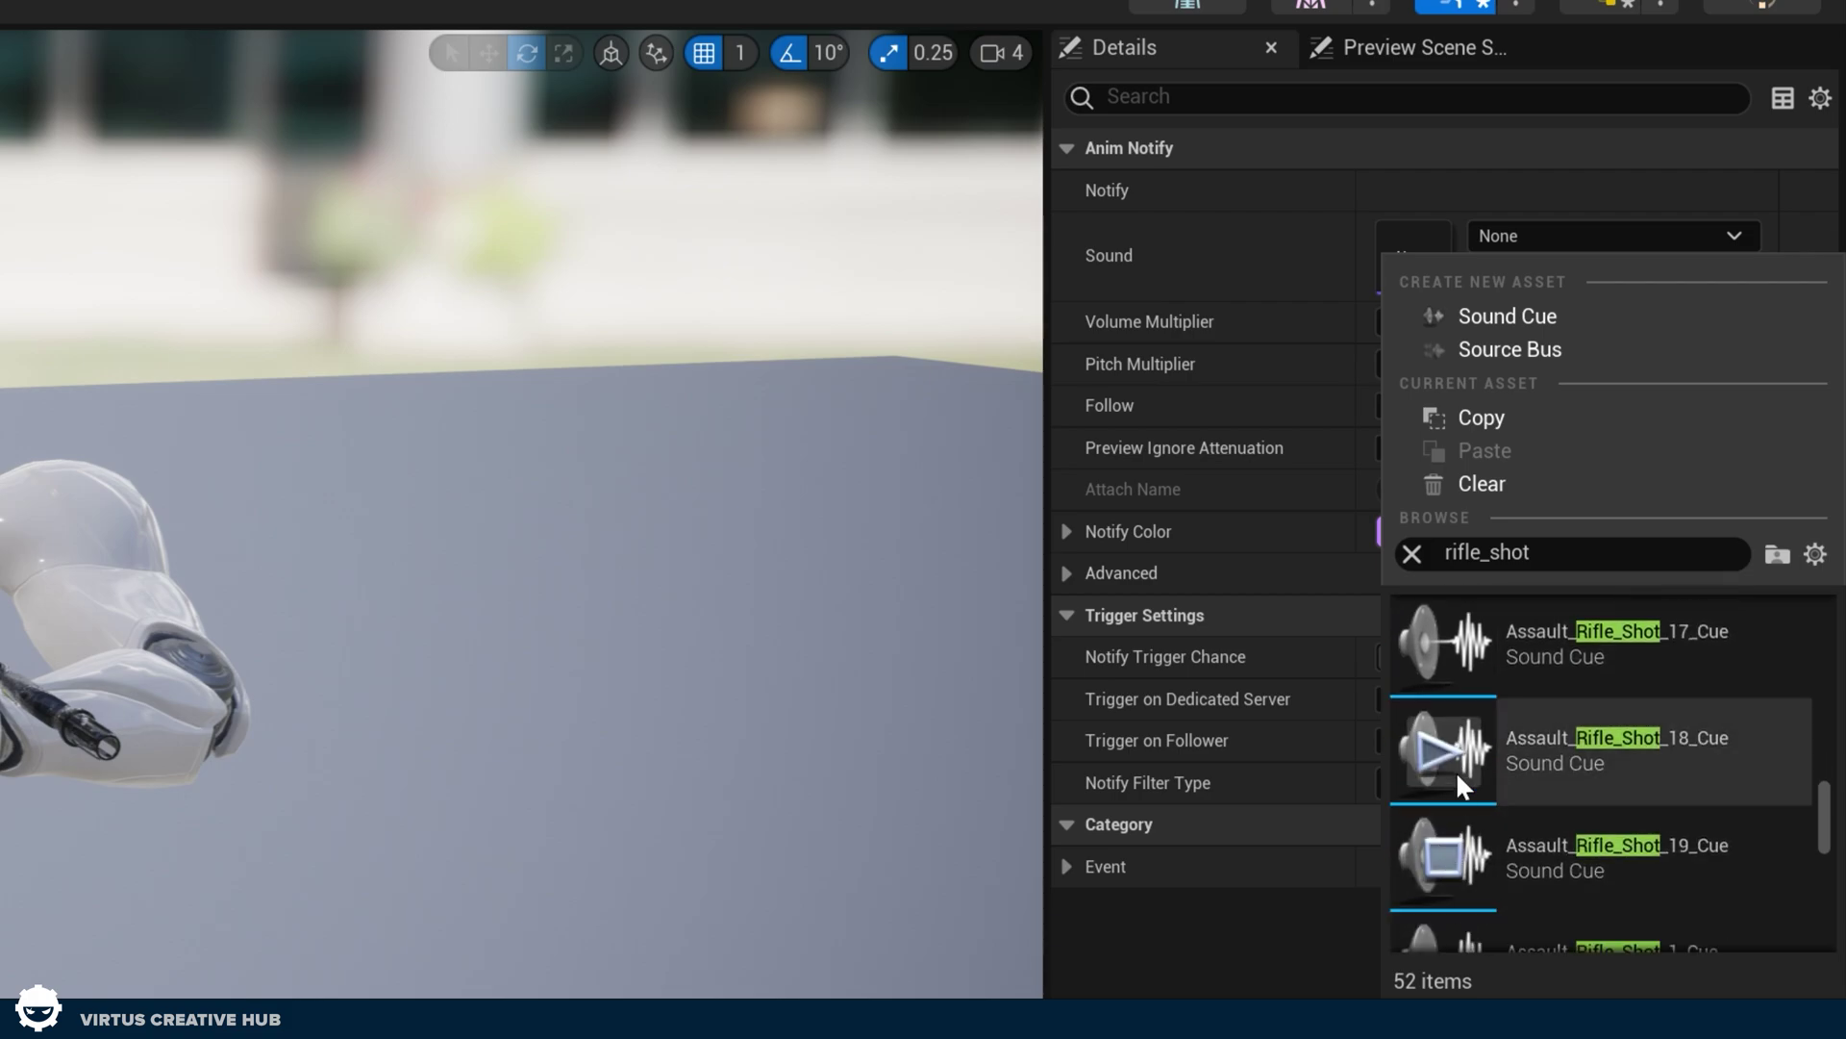
pyautogui.click(1444, 652)
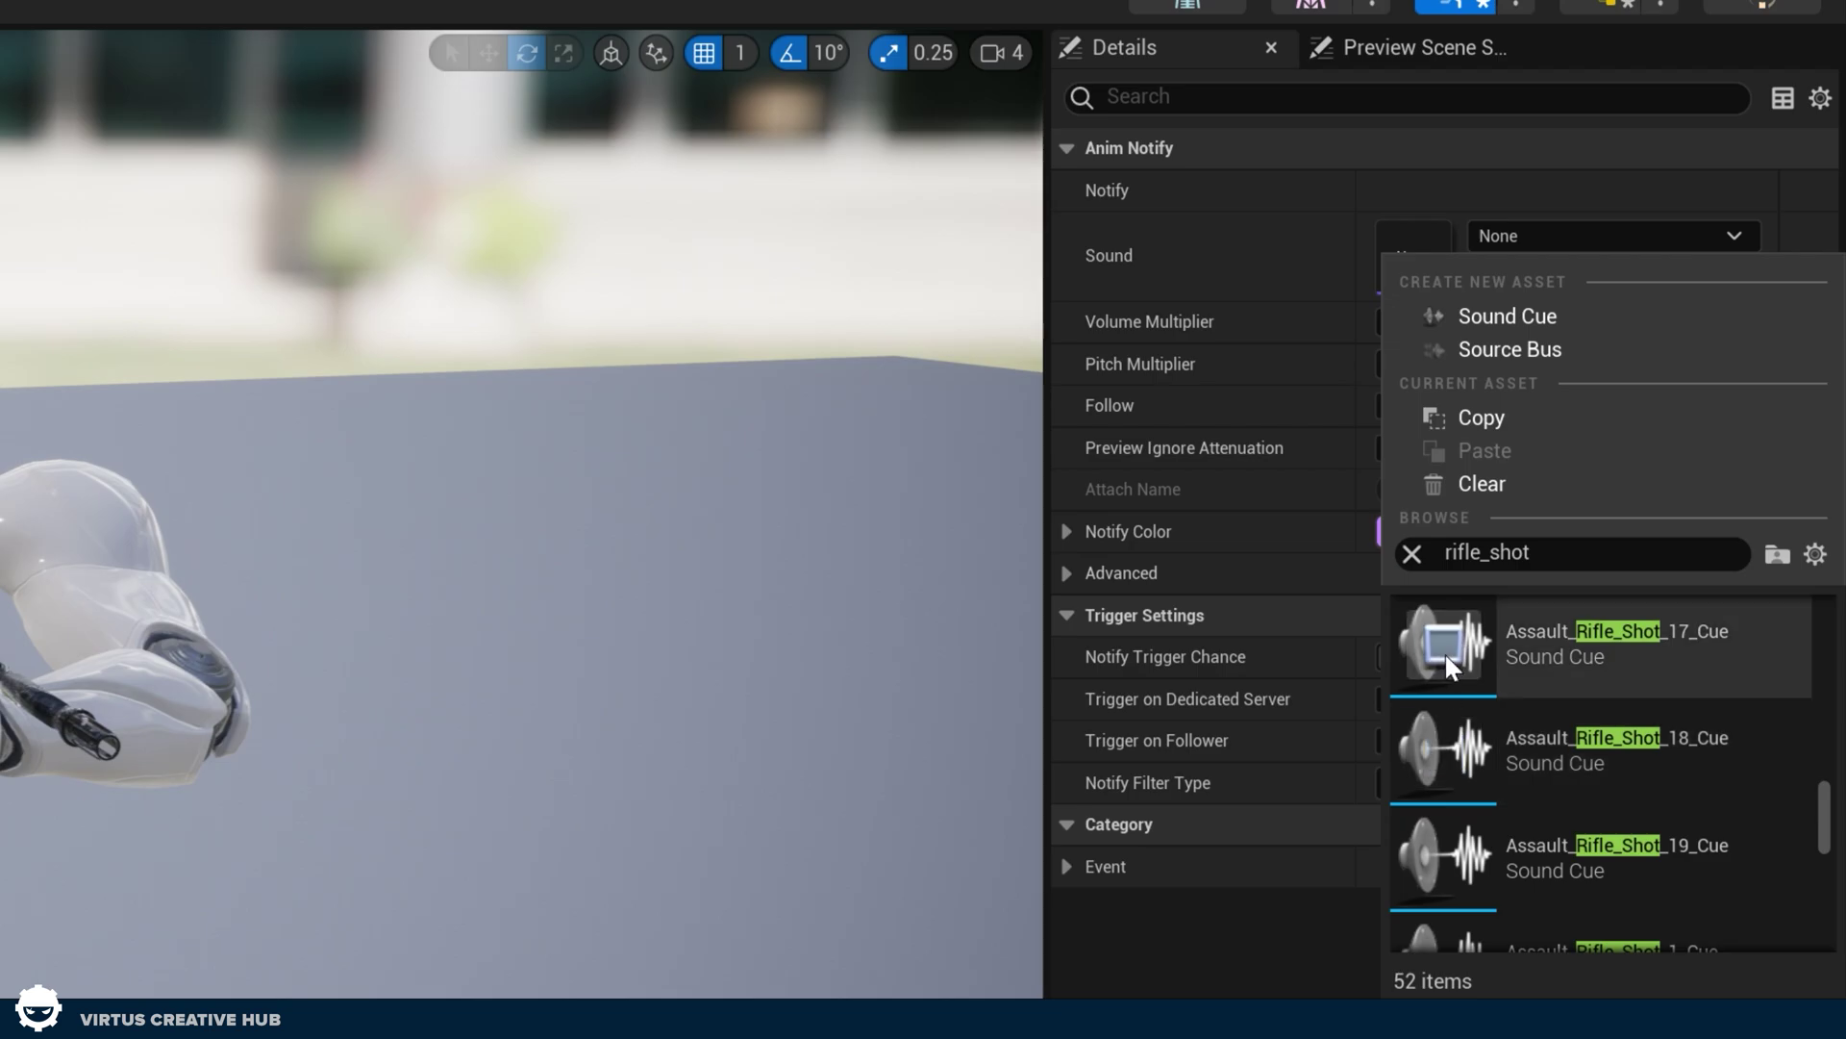
pyautogui.click(1585, 650)
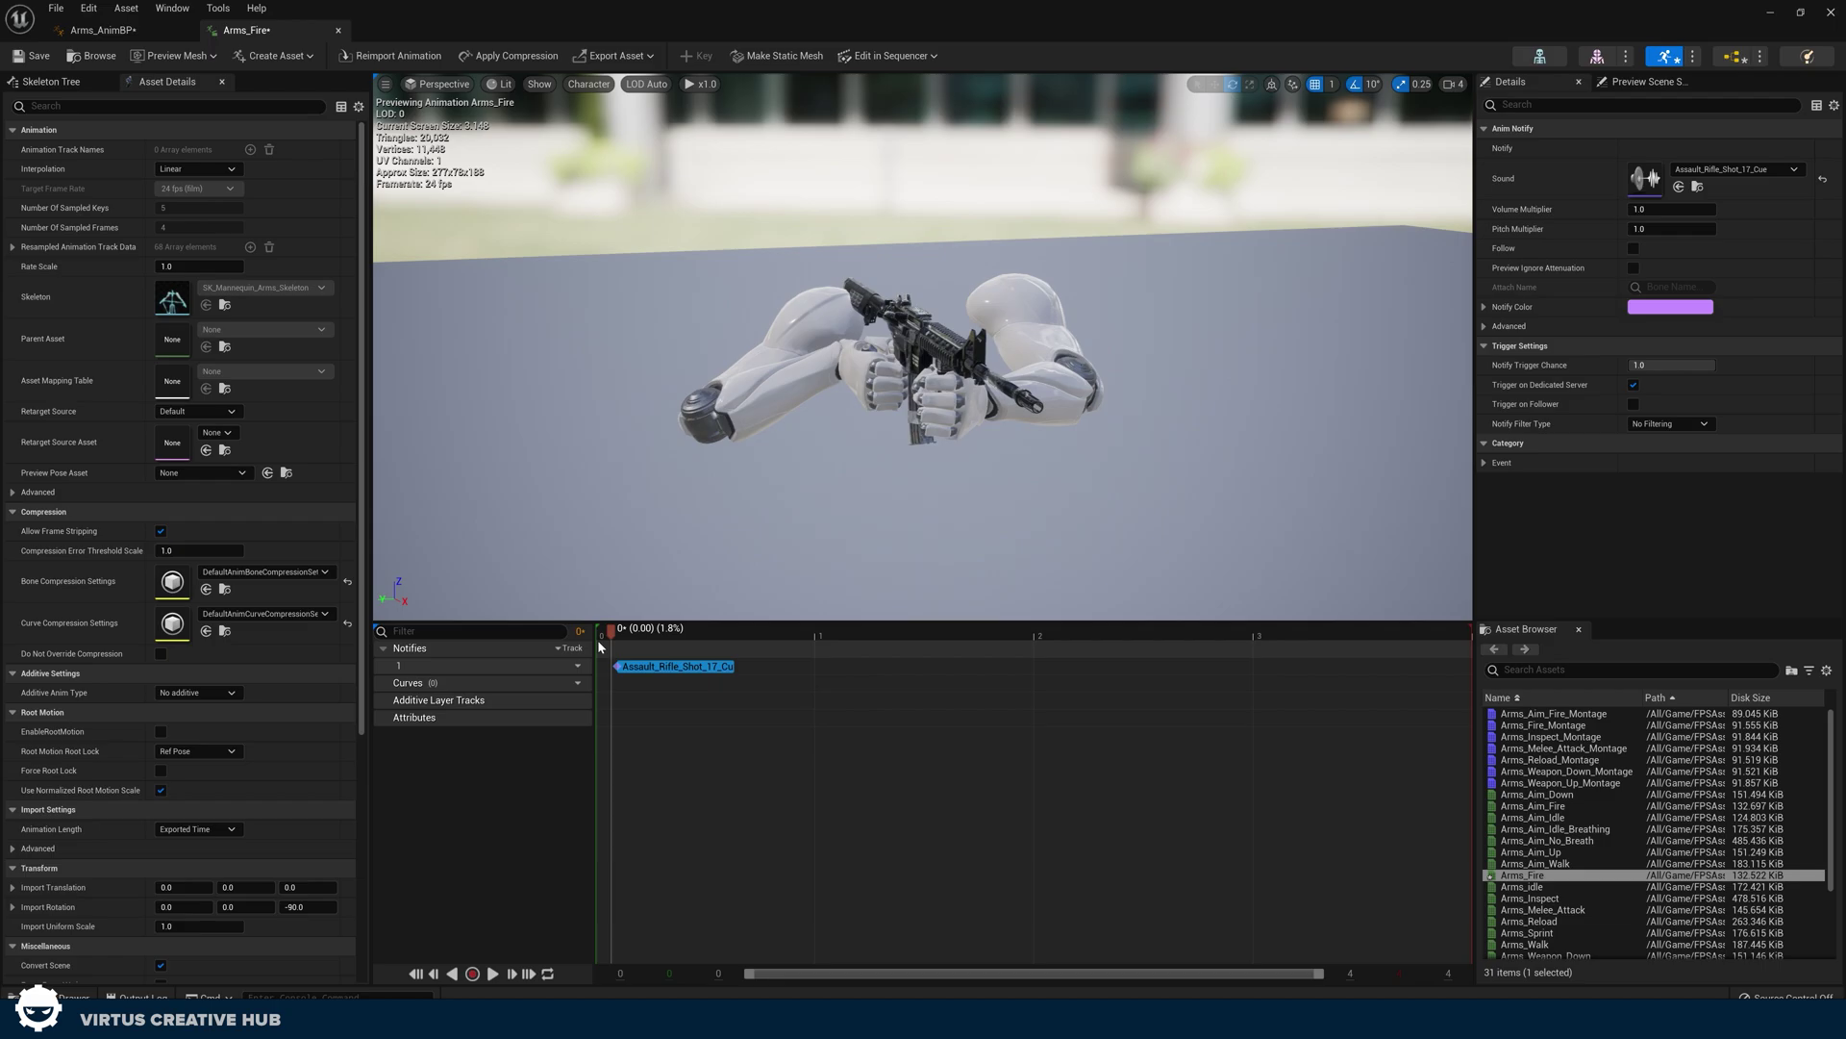
# Play Arms_Fire from the start to check the gunshot sound against the animation
pyautogui.moveTo(599, 641); pyautogui.dragTo(601, 637)
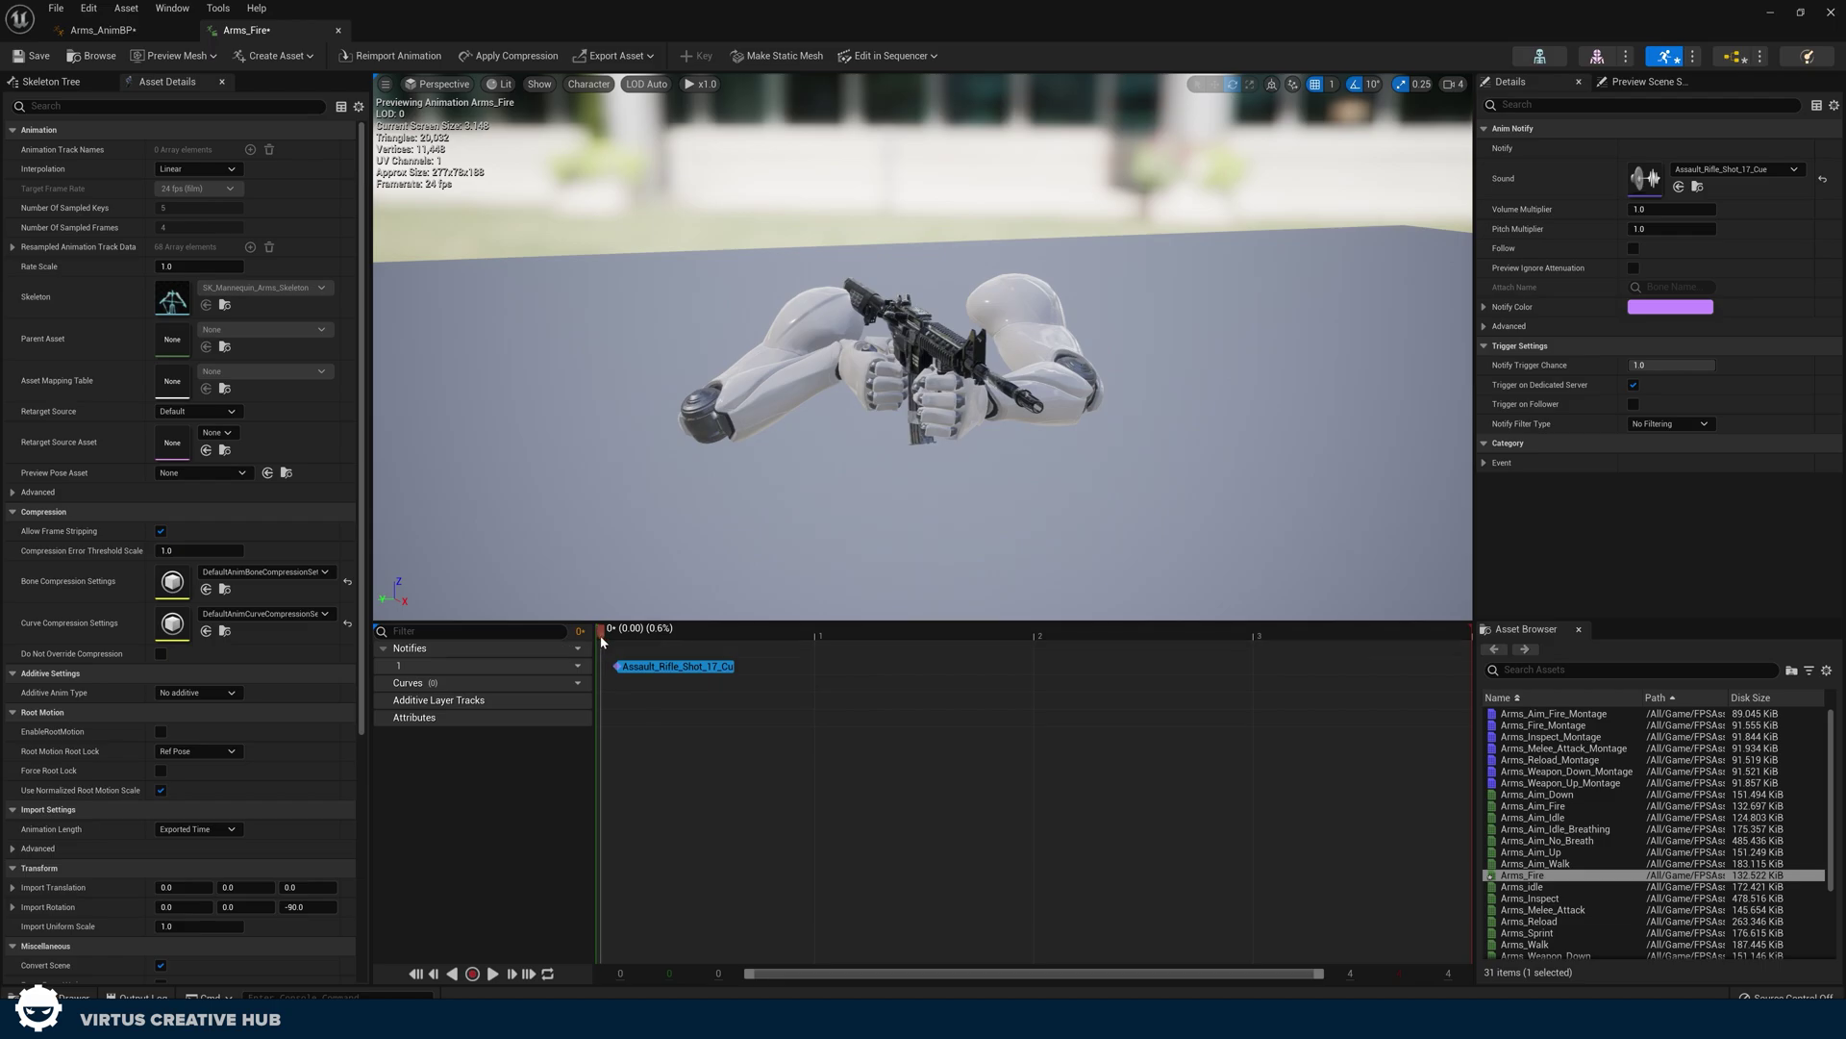
pyautogui.press('space')
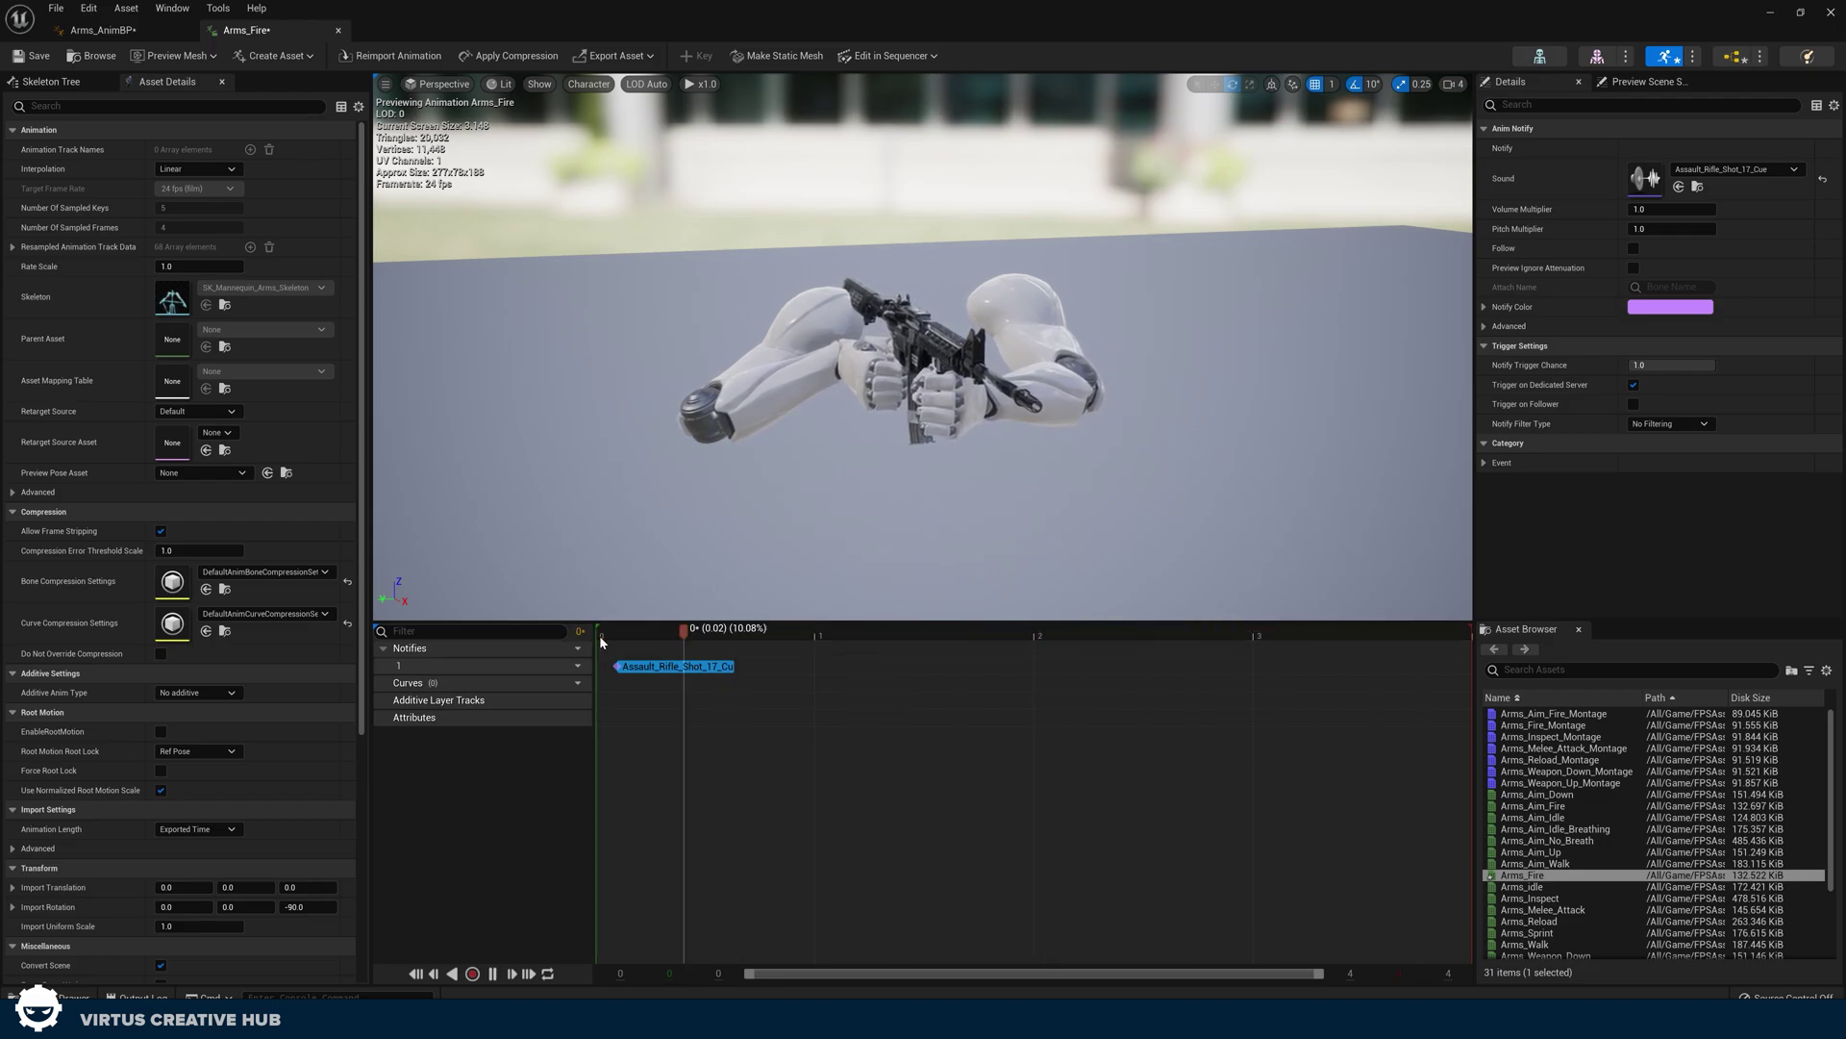
pyautogui.press('space')
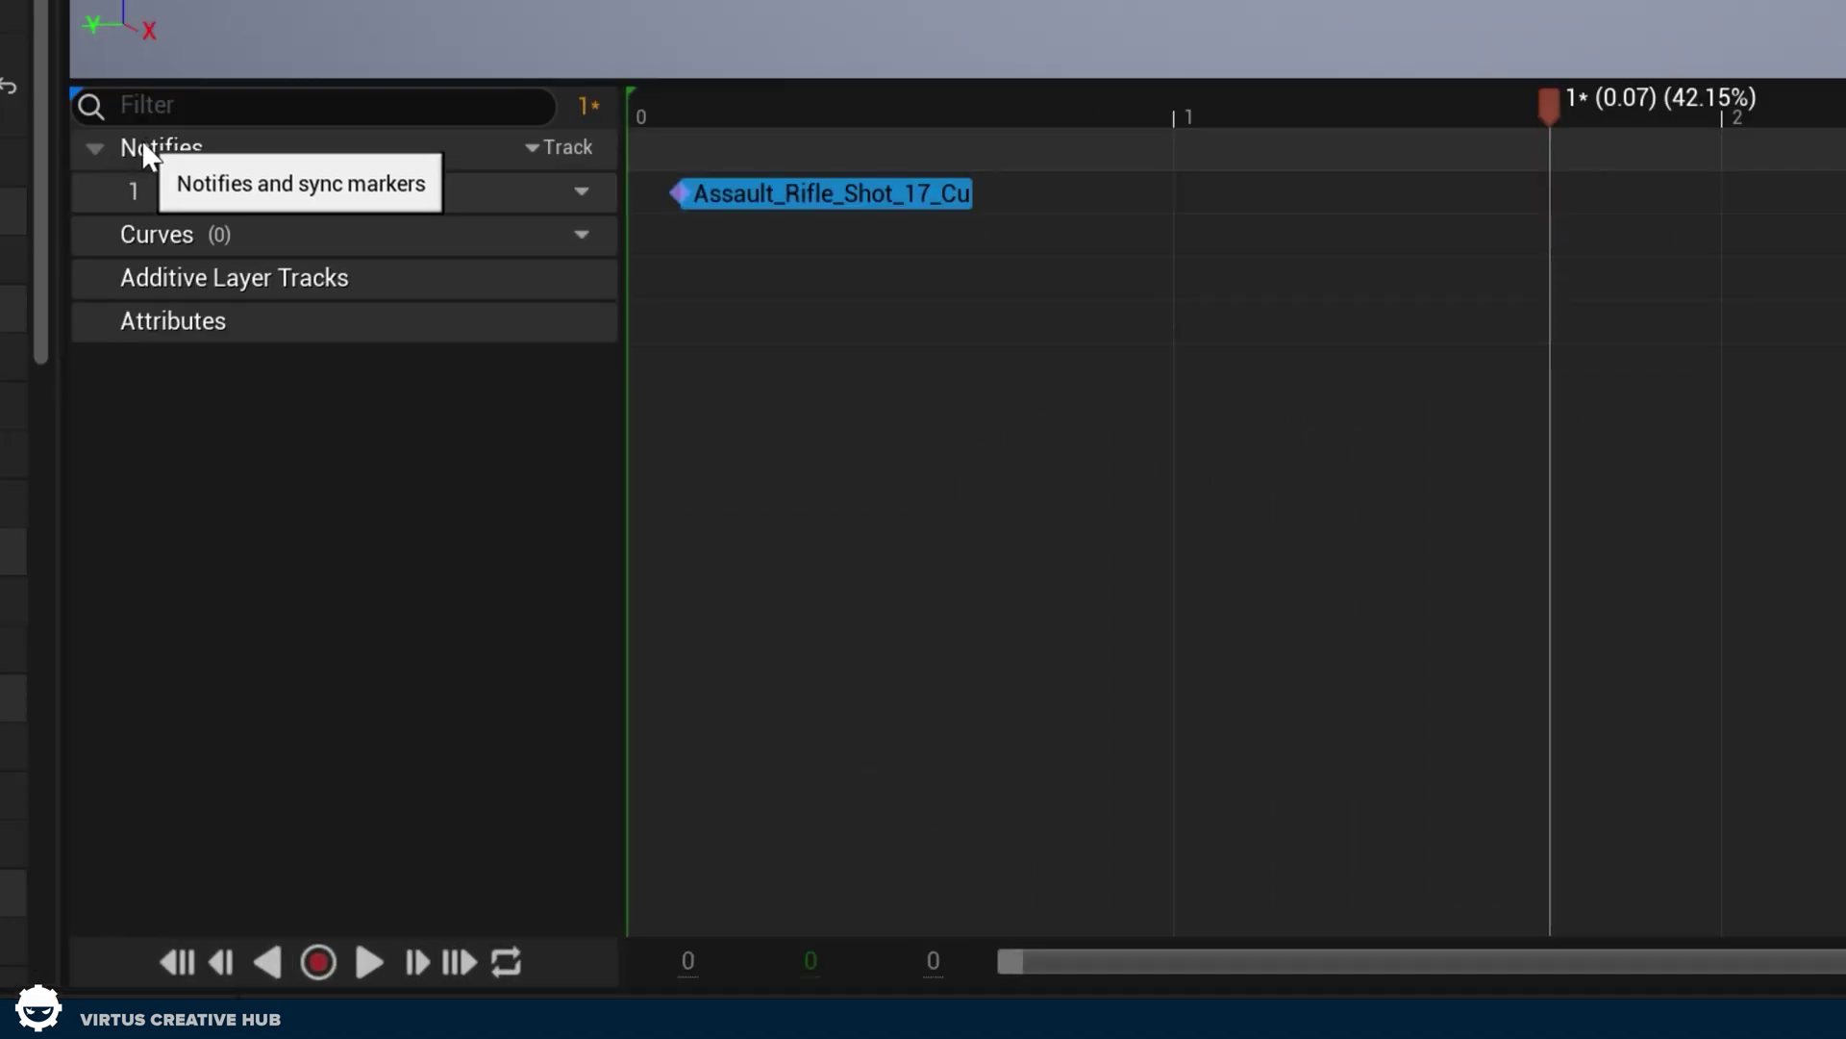
# Add a second notify track to Arms_Fire and name it VFX
pyautogui.click(548, 146)
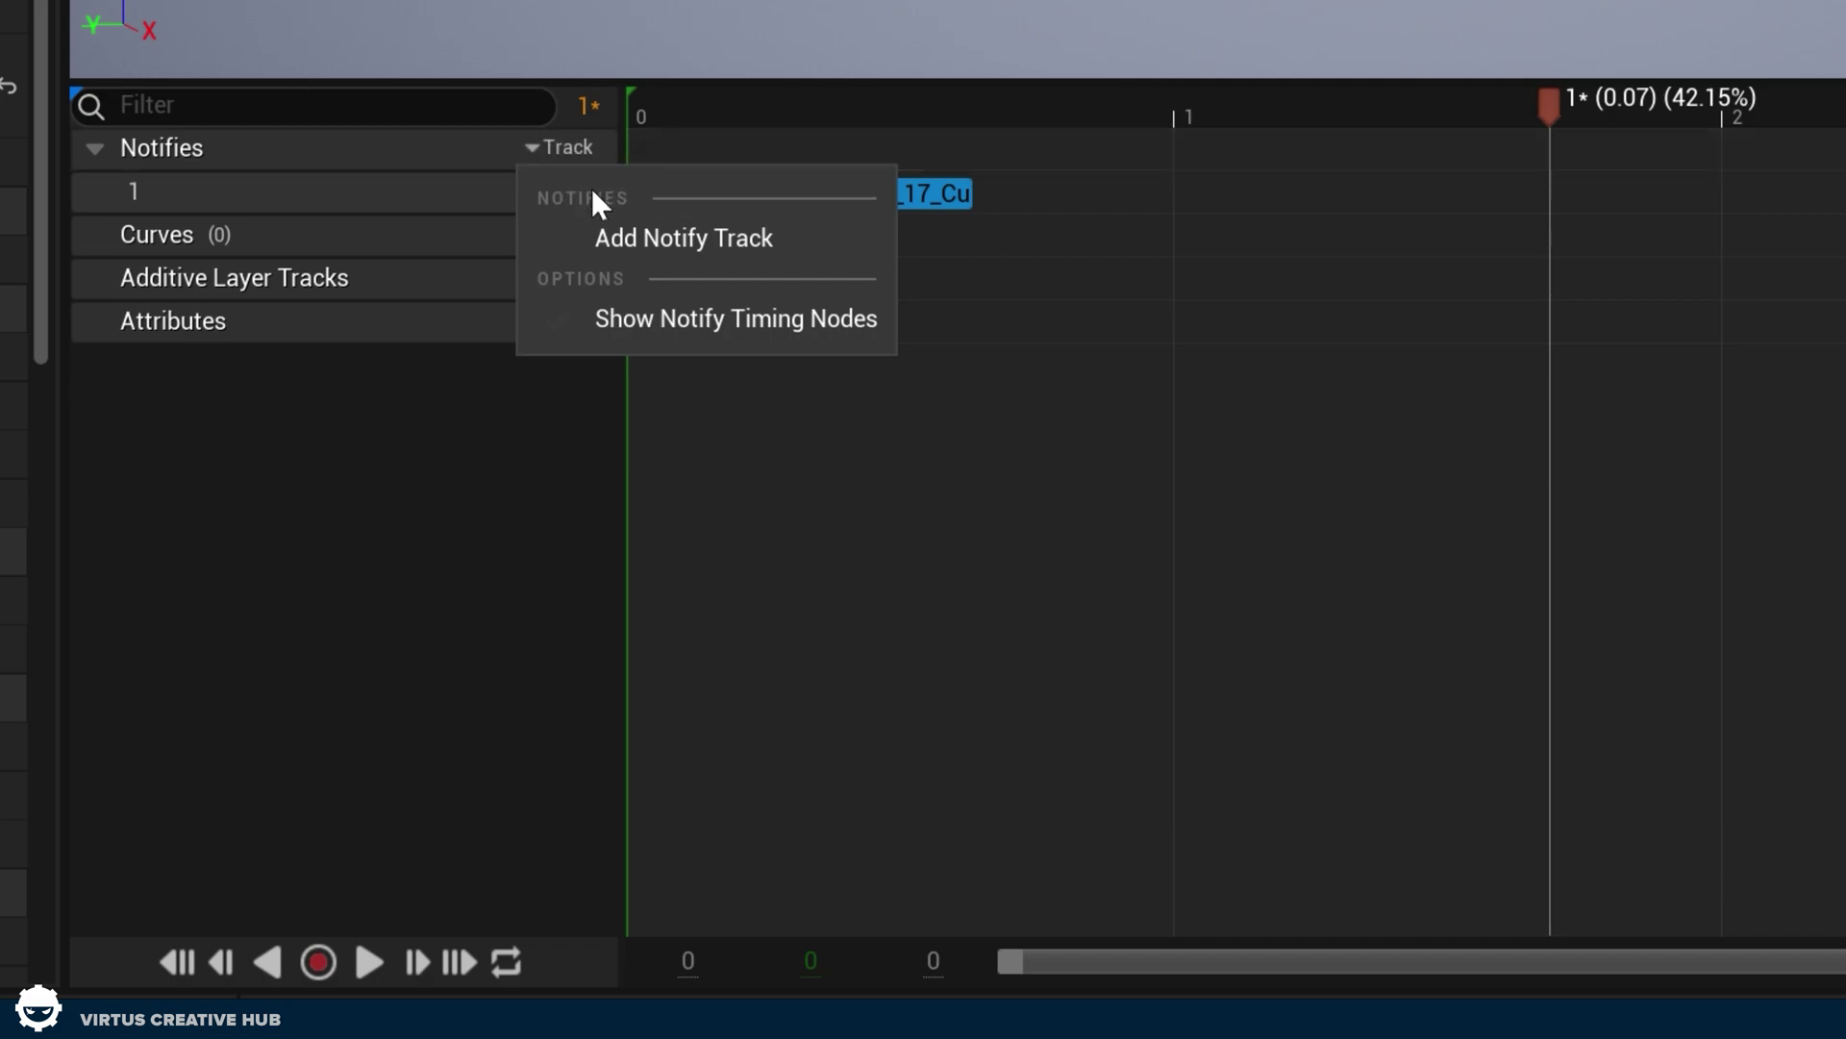
pyautogui.click(631, 250)
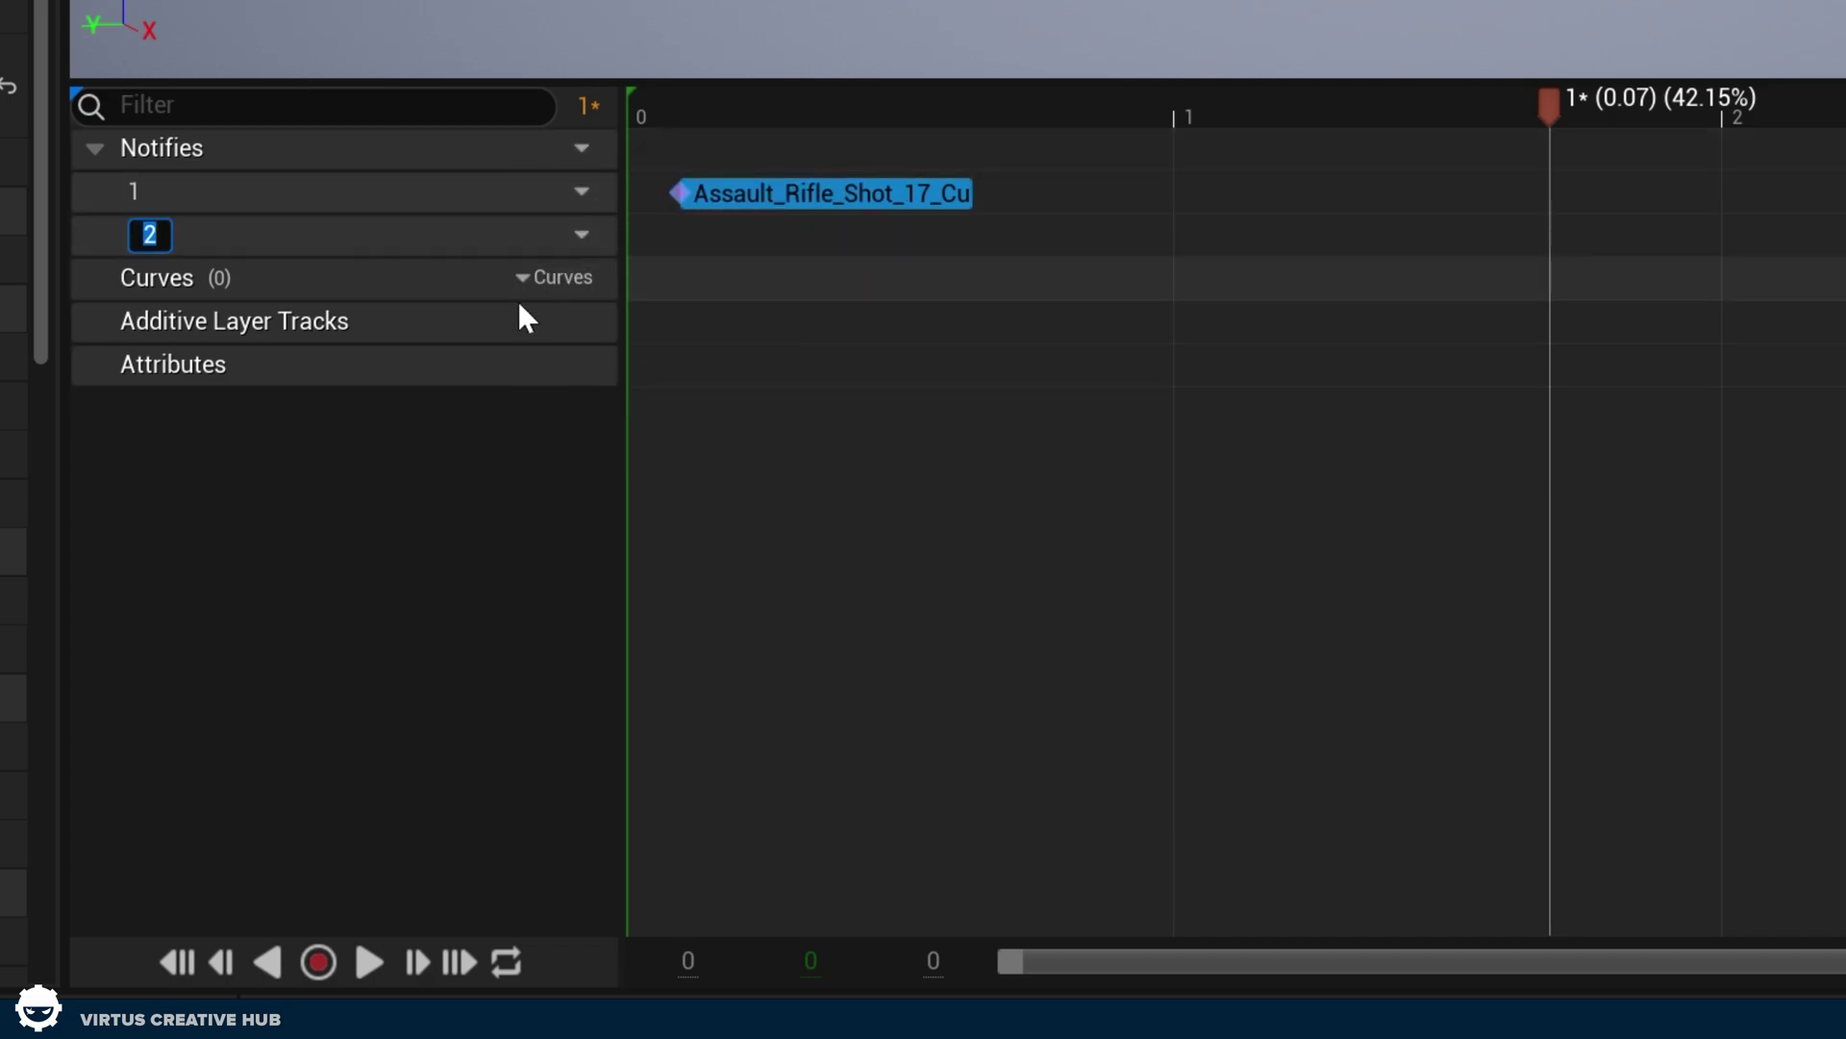
pyautogui.write('S')
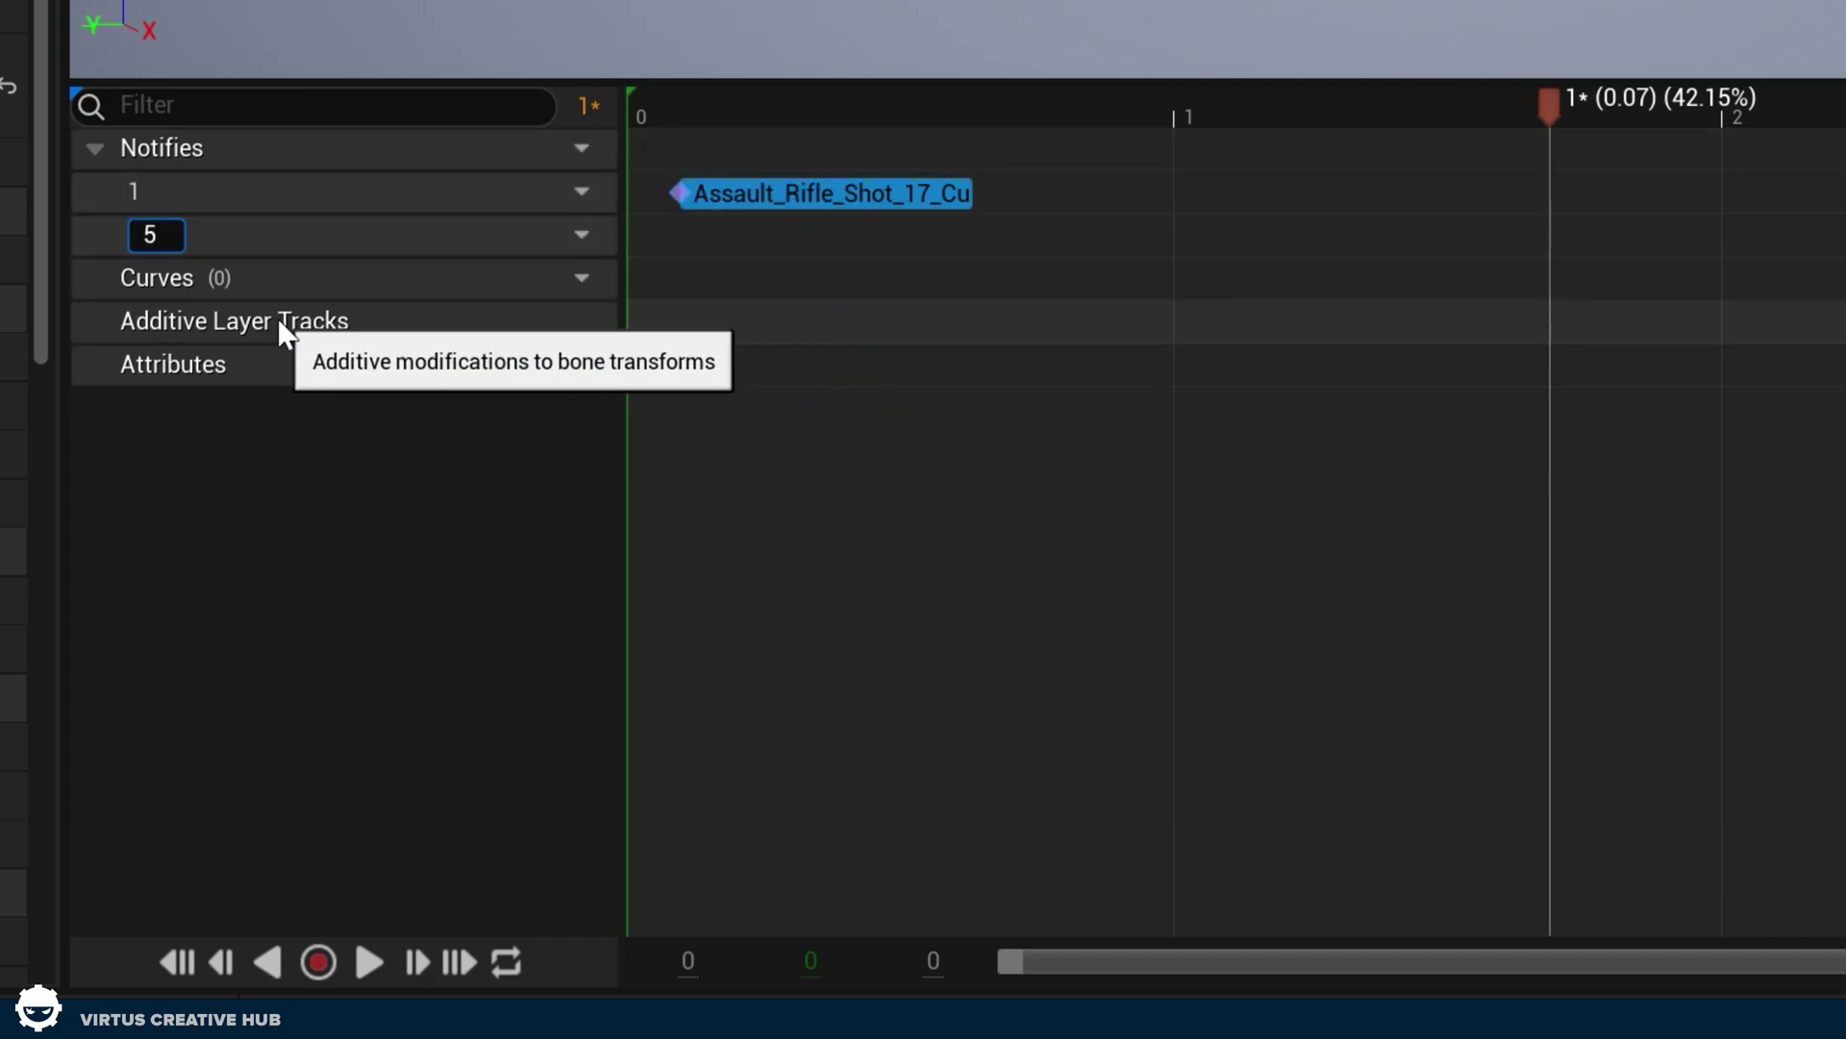
pyautogui.press('BackSpace')
pyautogui.write('VFX')
pyautogui.press('Return')
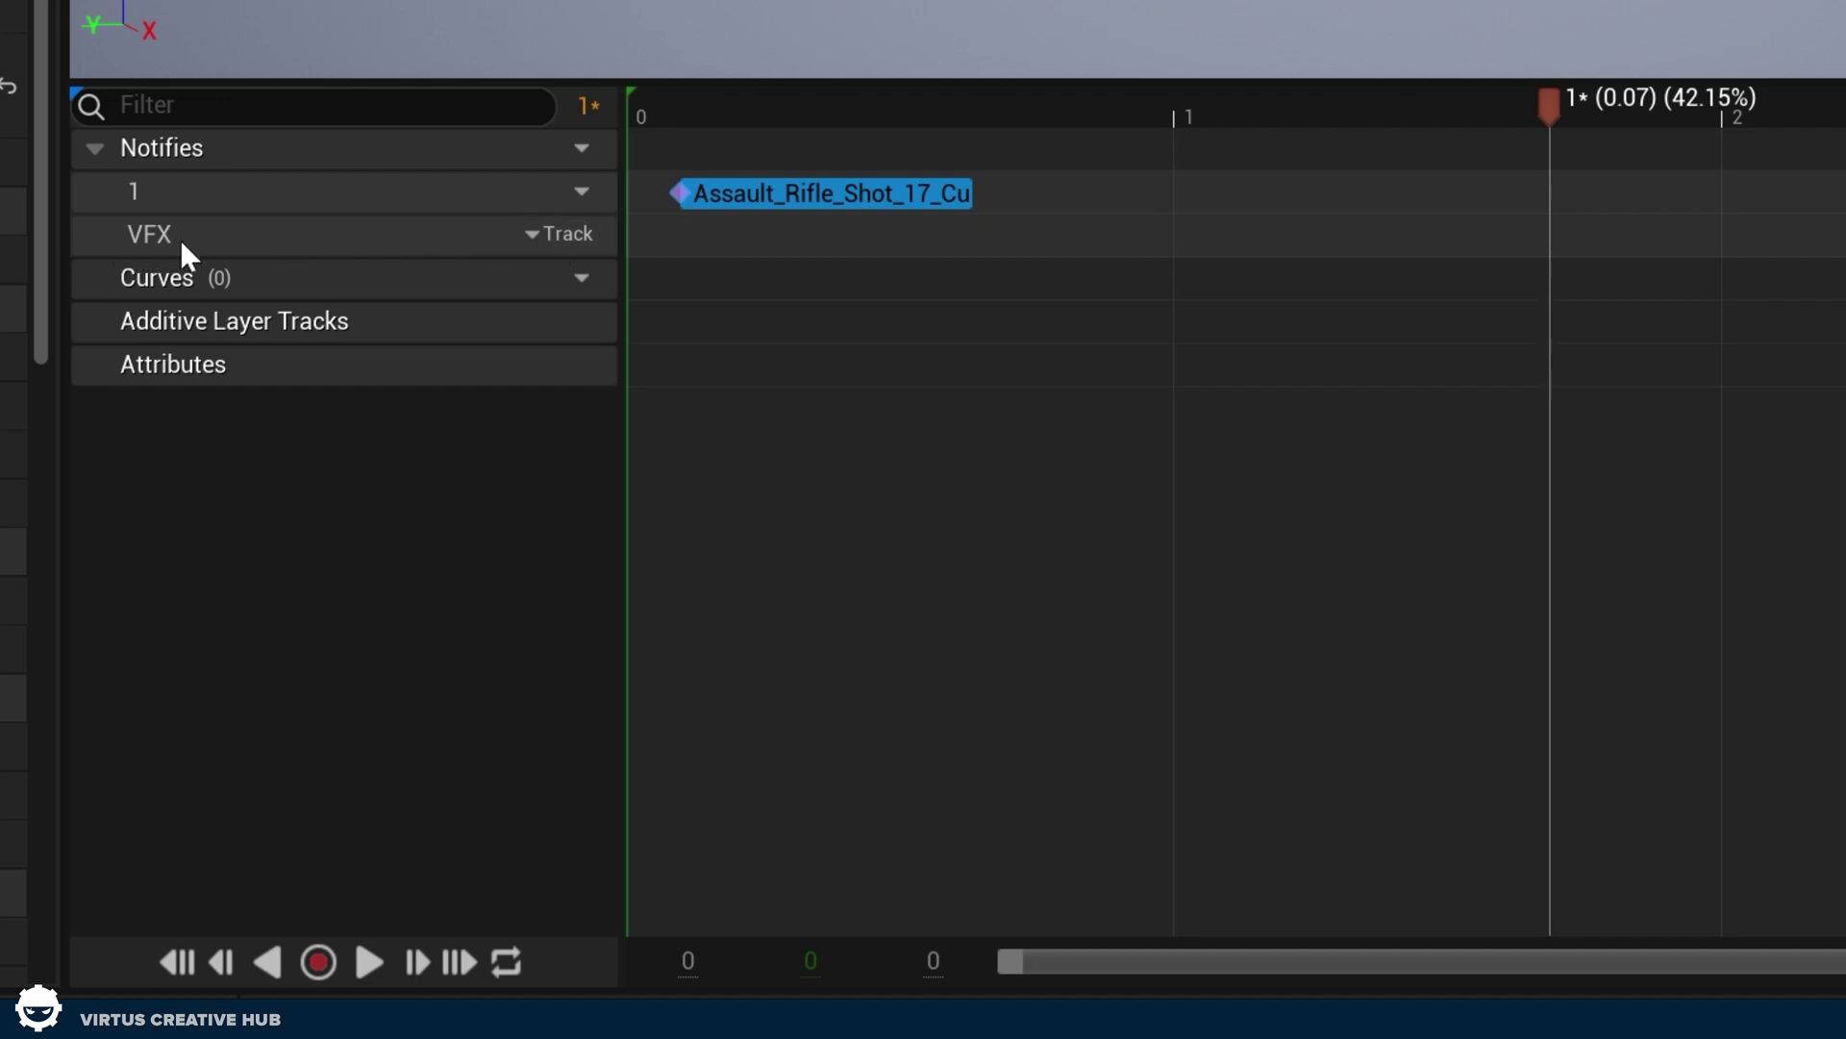
# Add a Play Particle Effect notify near the start of the VFX track and set its particle system to Muzzle_01
pyautogui.rightClick(690, 238)
pyautogui.moveTo(760, 306)
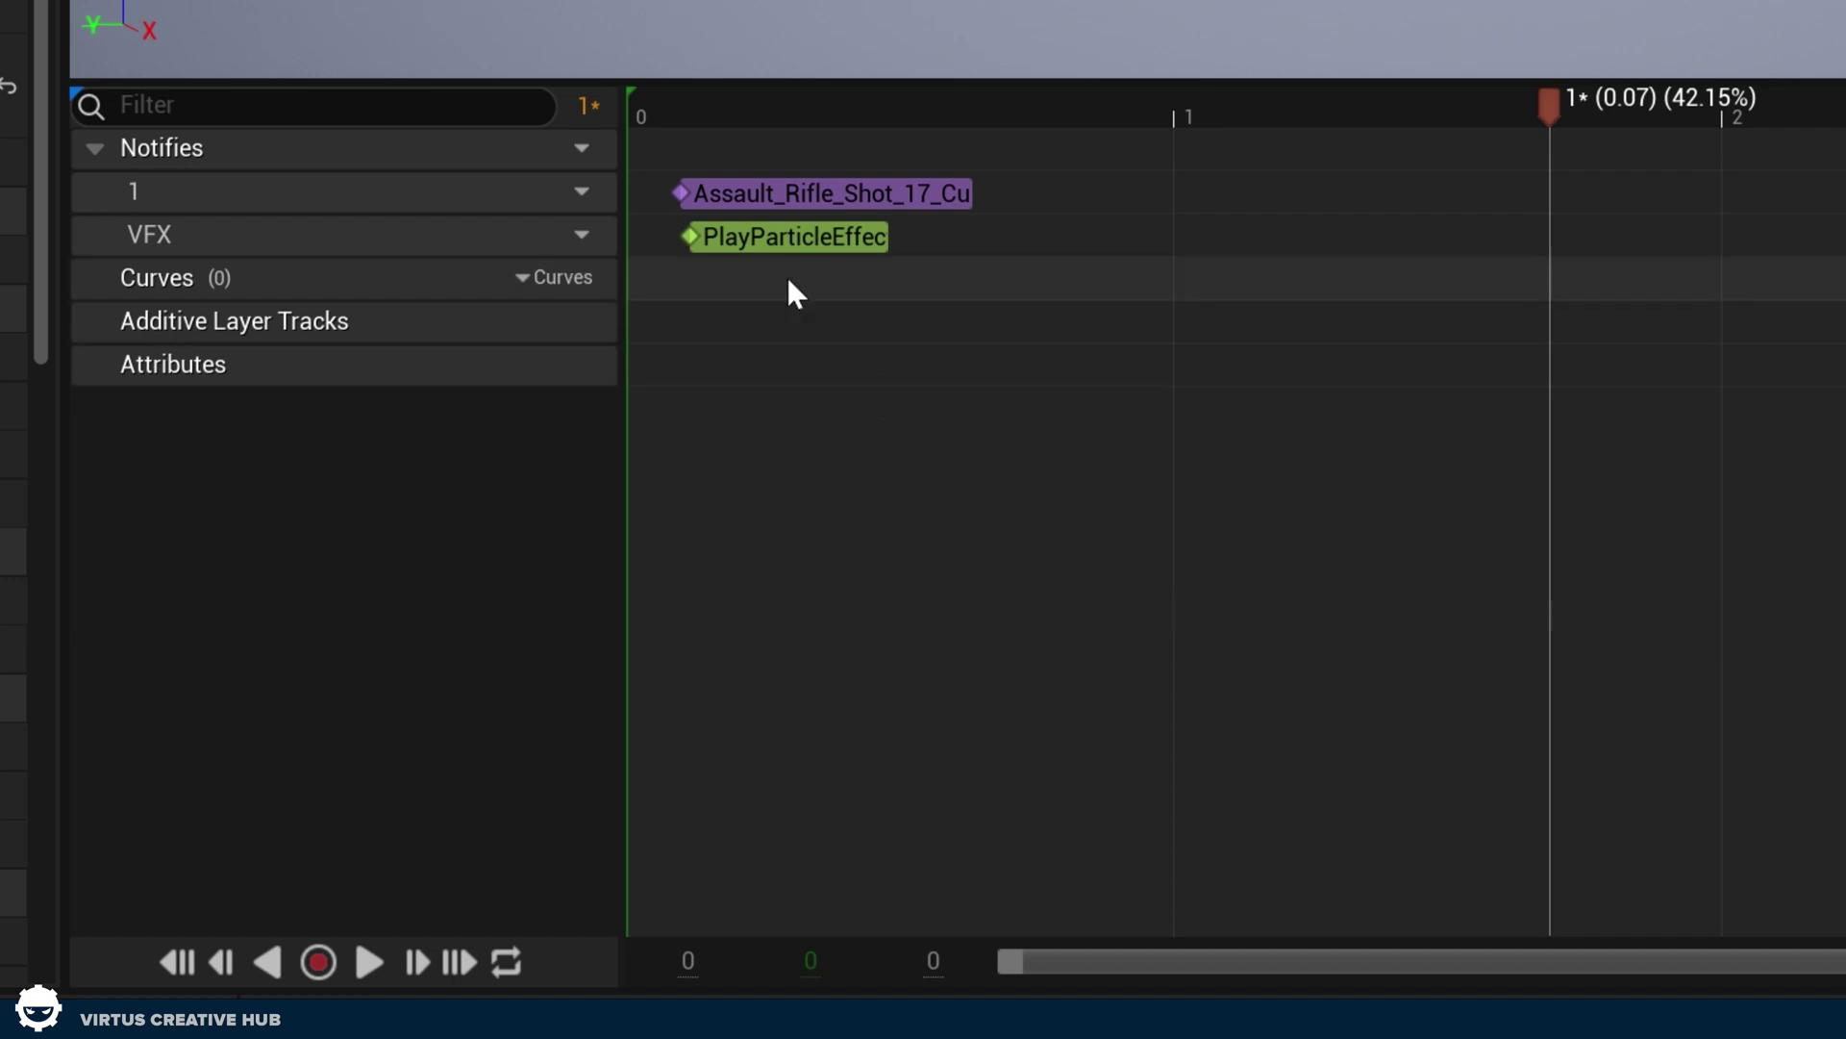
pyautogui.click(738, 241)
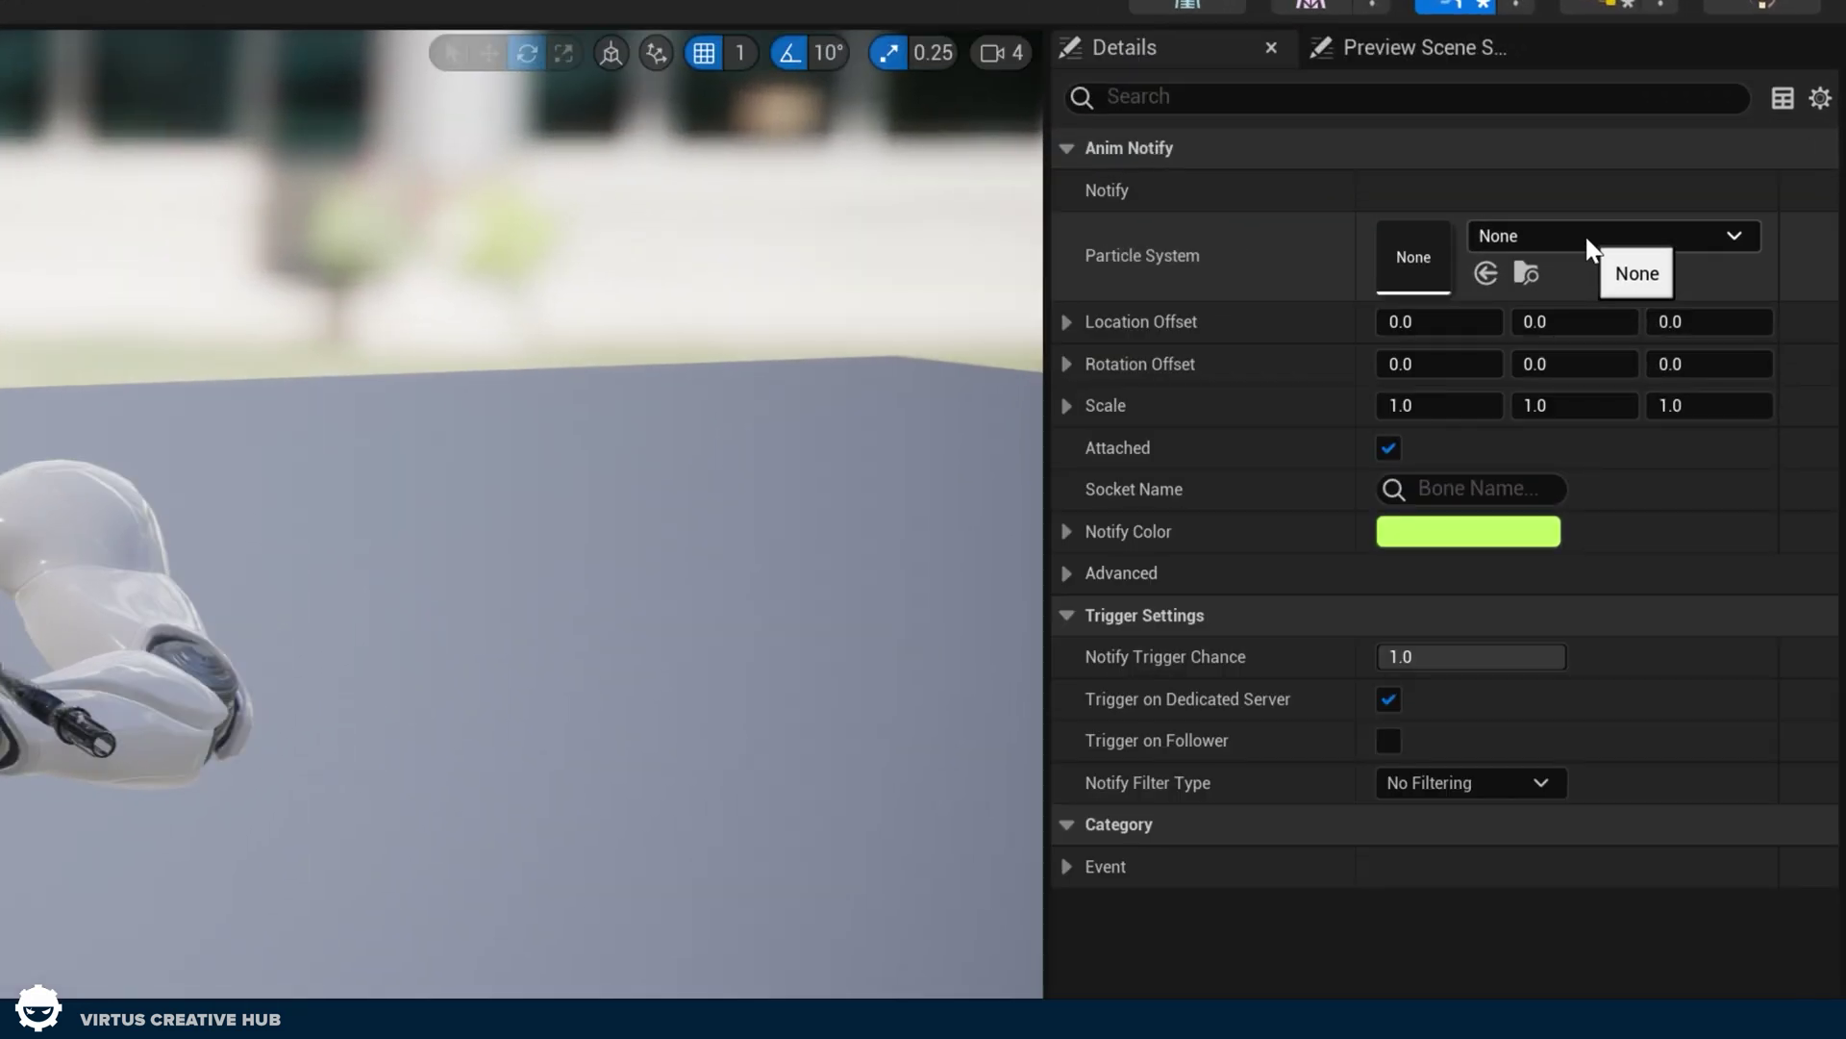
pyautogui.click(1587, 240)
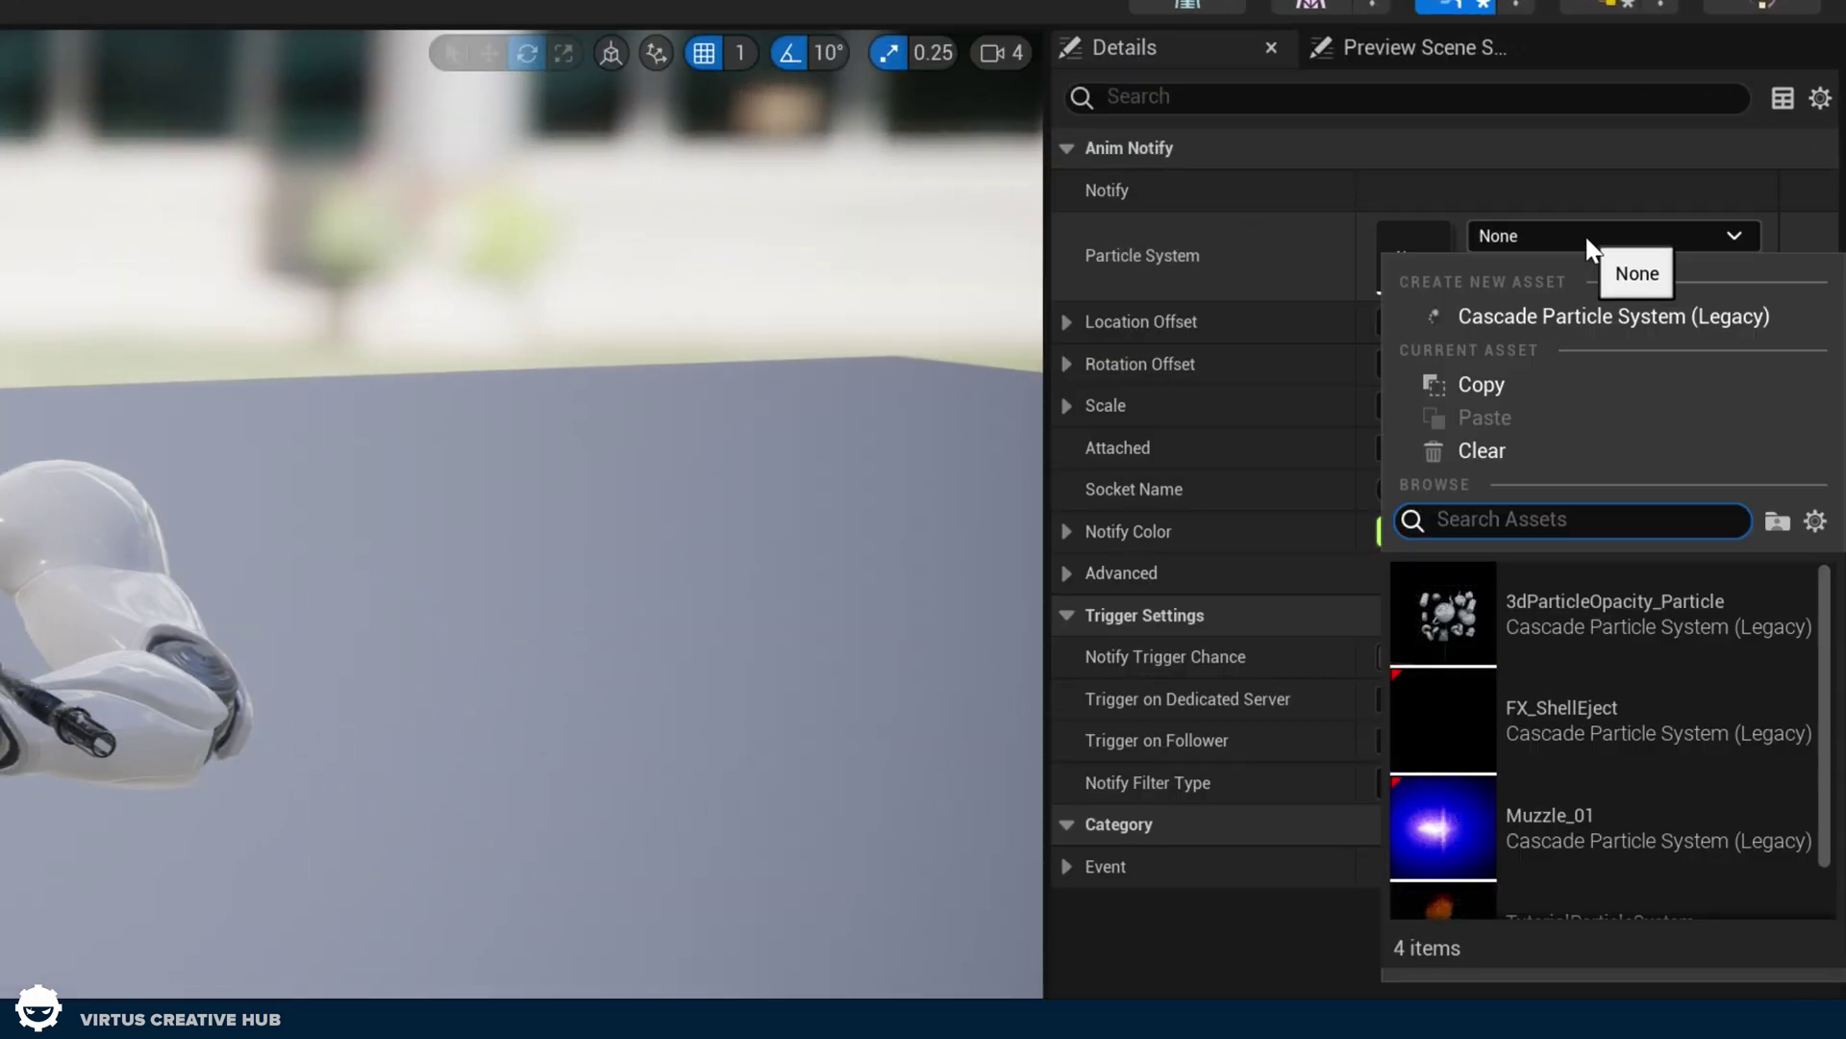
pyautogui.click(1589, 812)
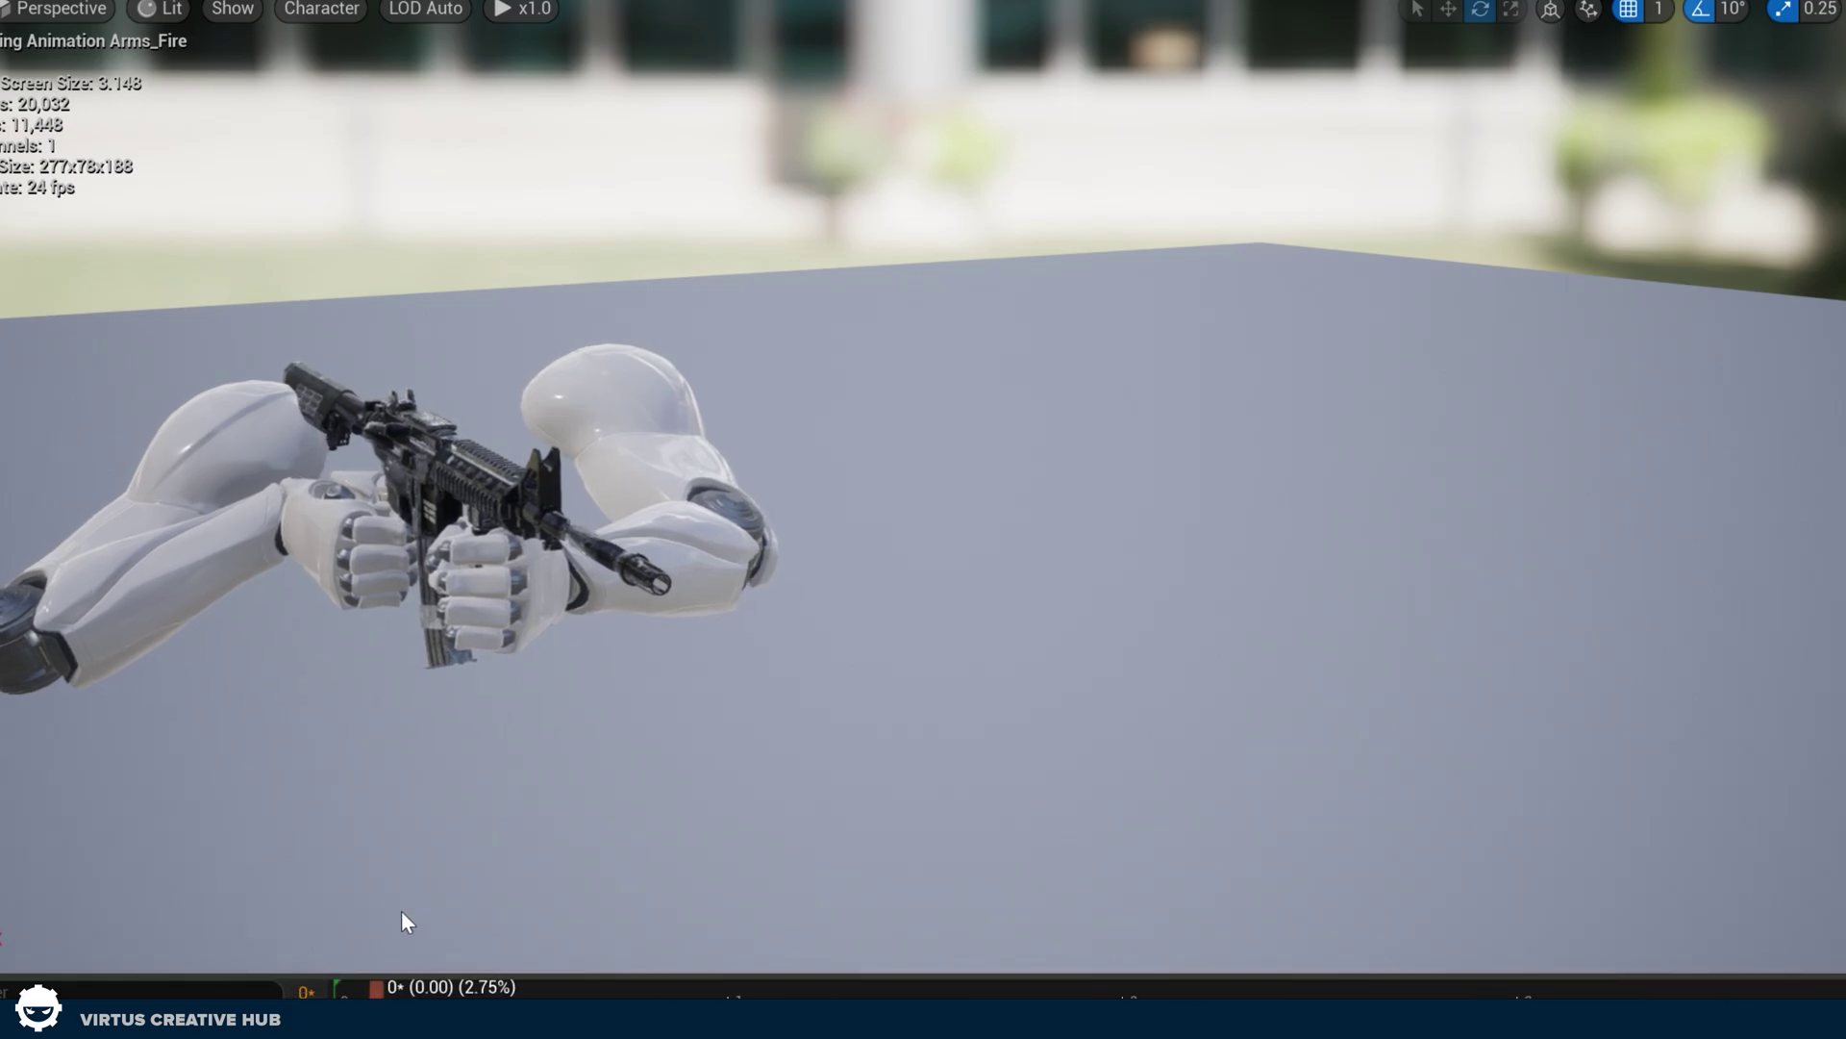
# Preview the Muzzle_01 effect in Arms_Fire by scrubbing and playing the animation to check where the flash spawns
pyautogui.moveTo(401, 911); pyautogui.dragTo(401, 911, button='right')
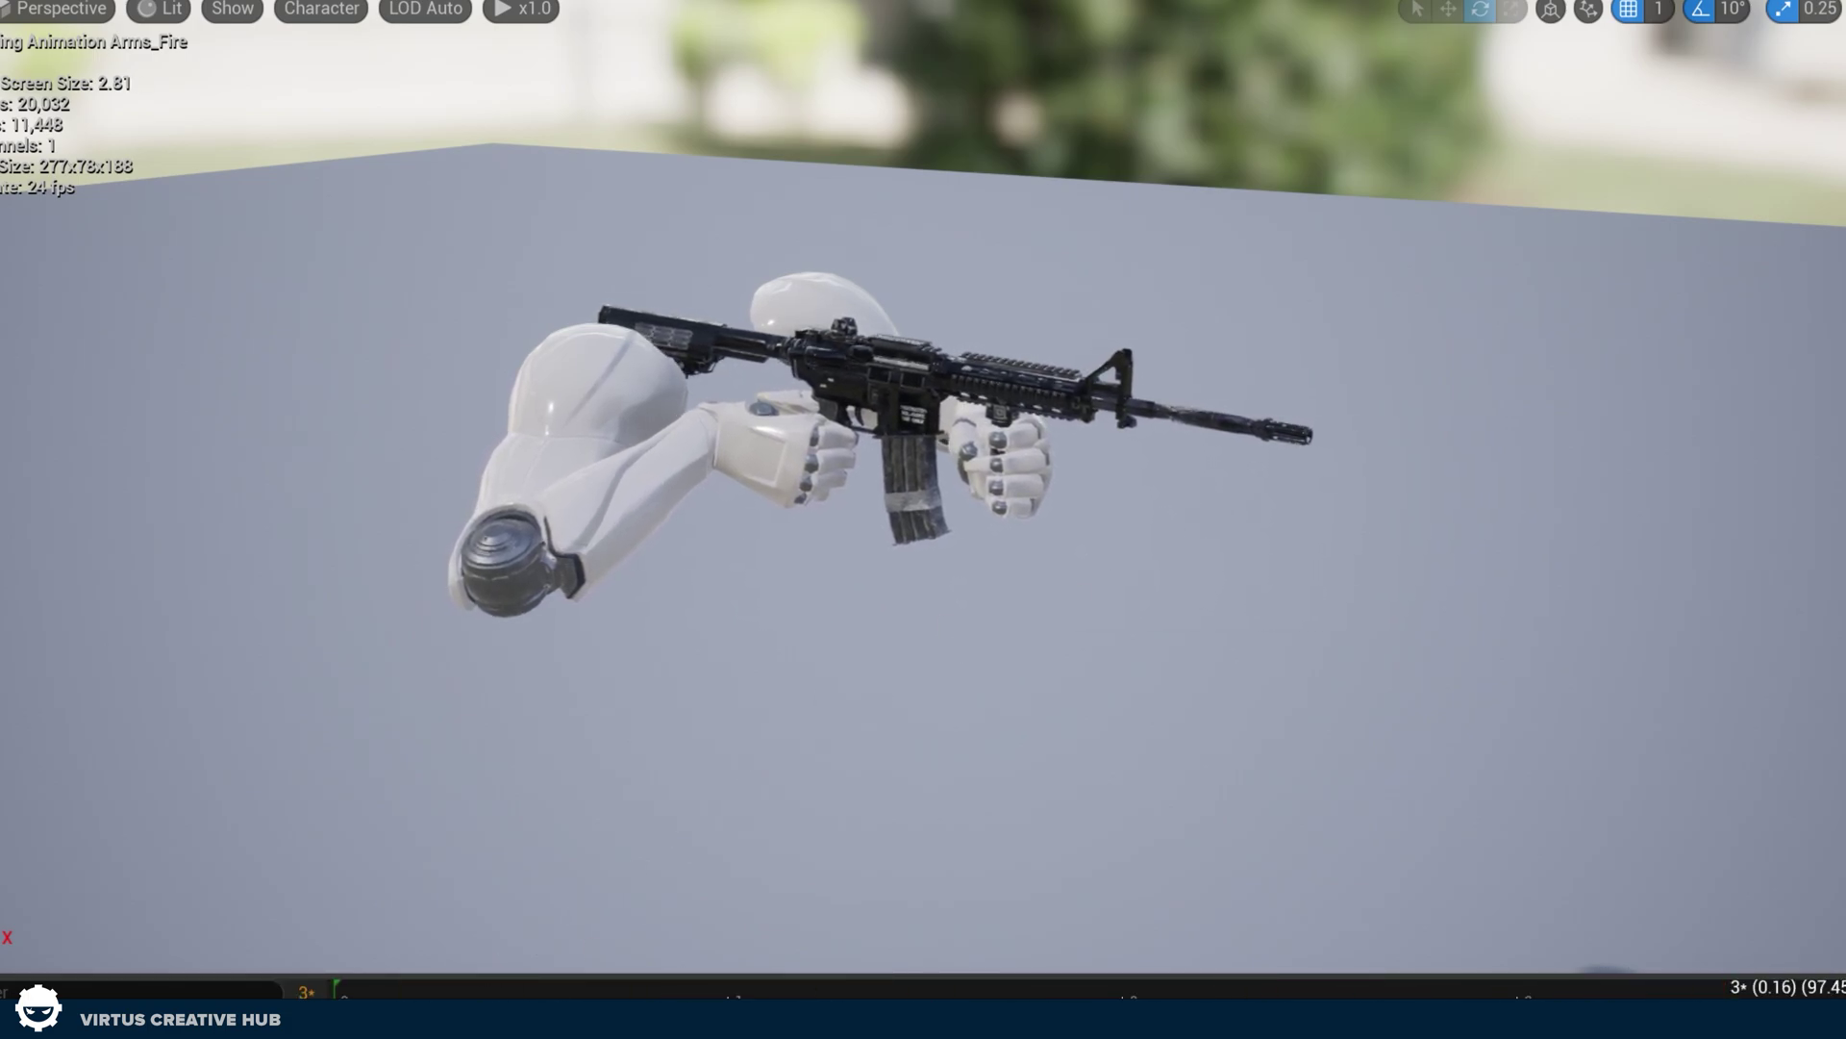
pyautogui.click(384, 992)
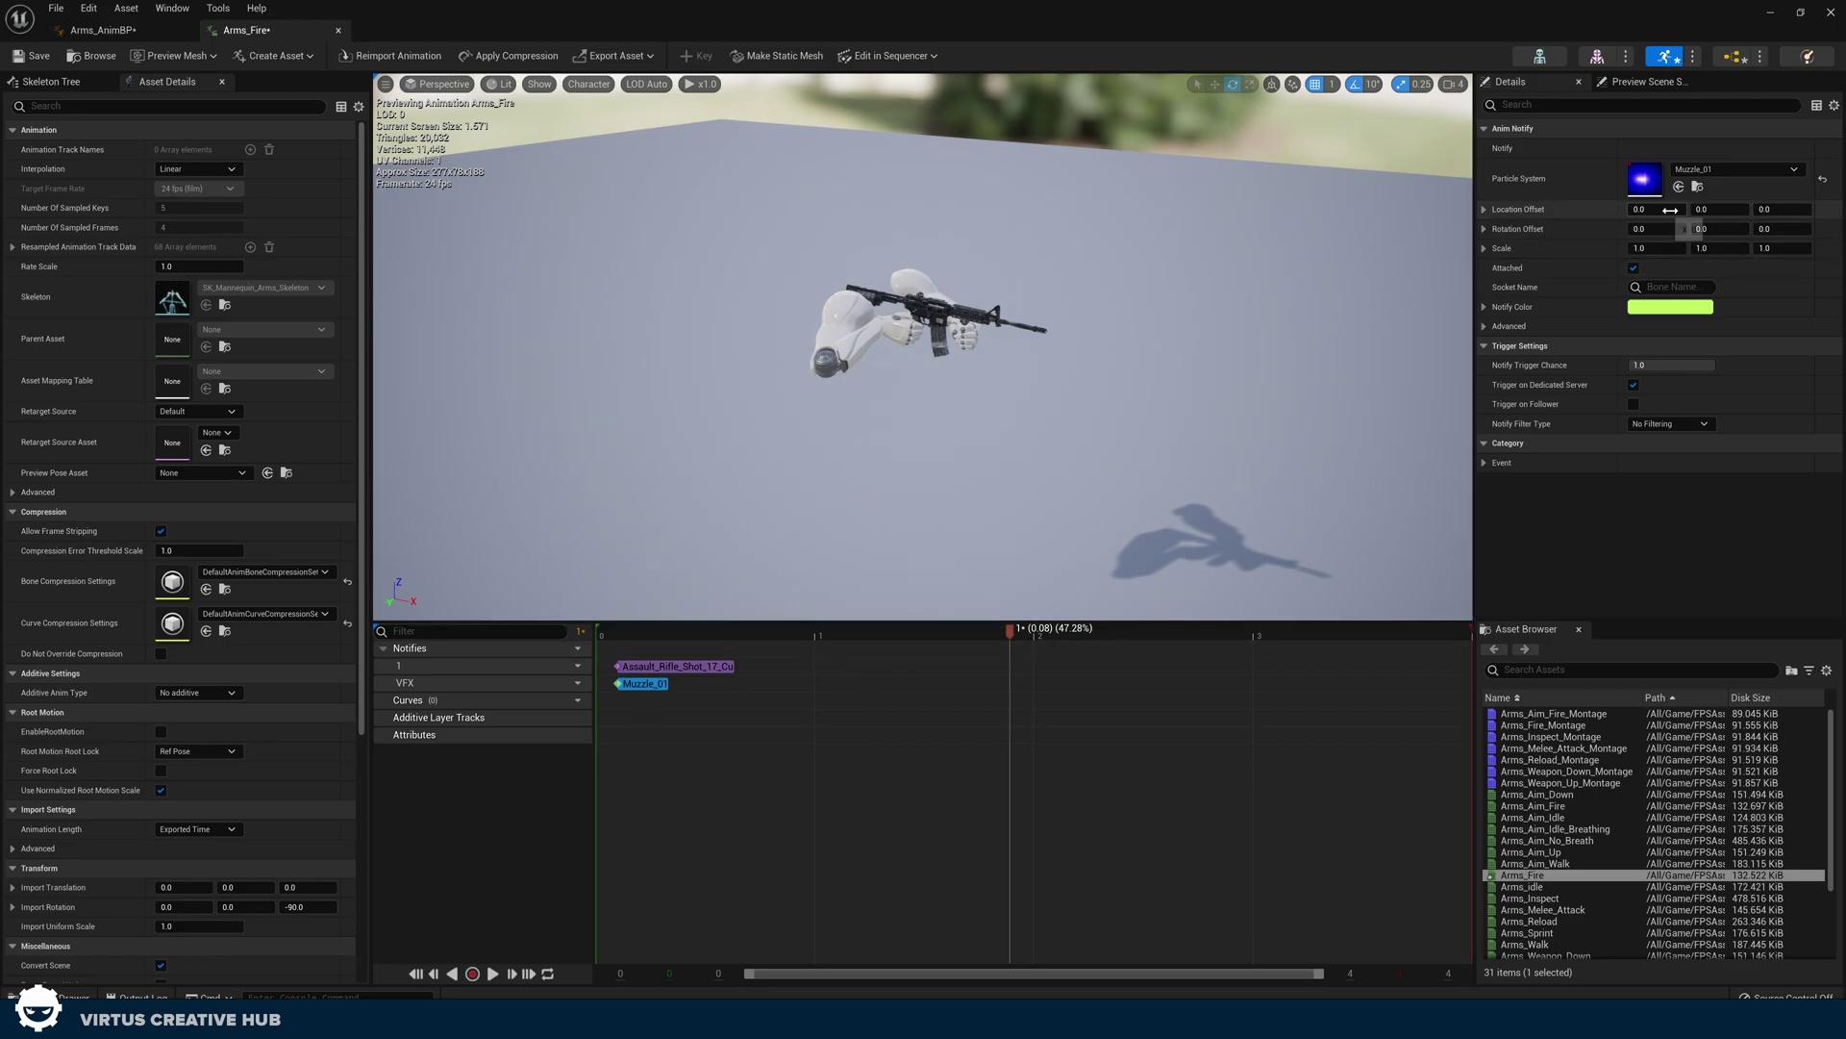
pyautogui.moveTo(900, 633); pyautogui.dragTo(598, 635)
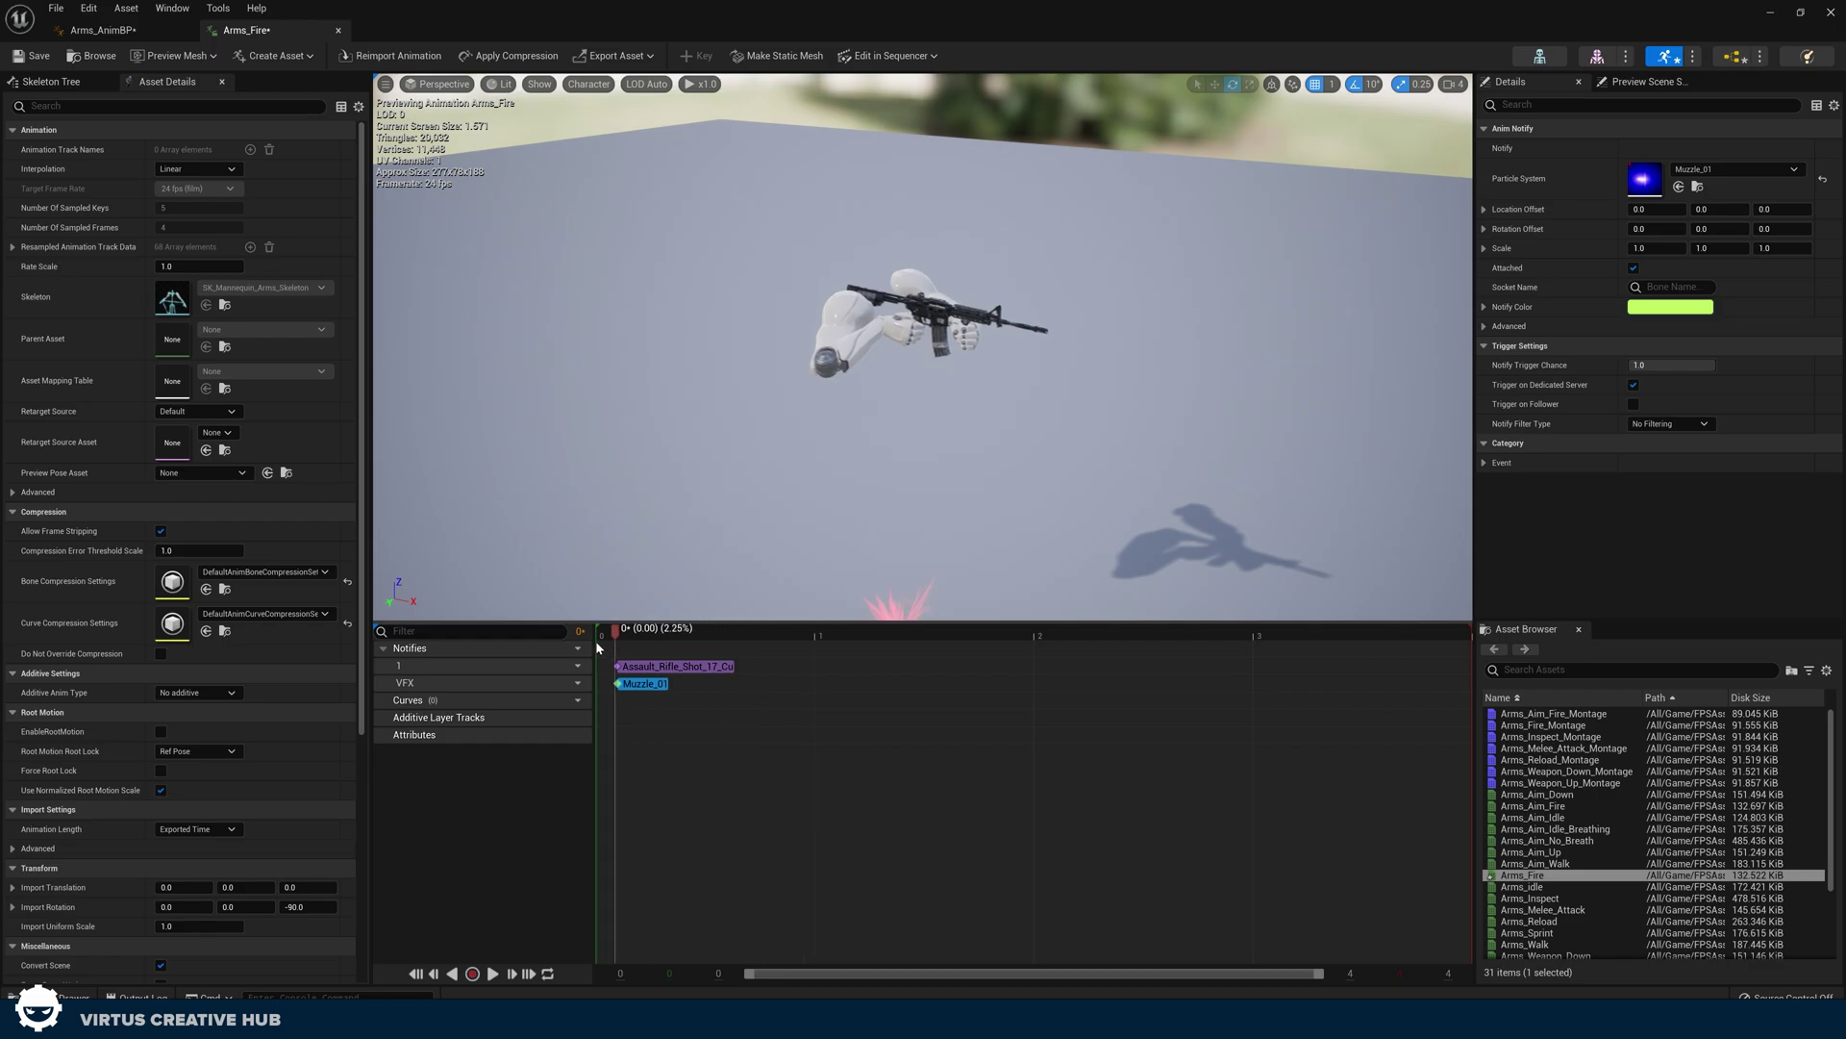
pyautogui.press('space')
pyautogui.moveTo(783, 536); pyautogui.dragTo(783, 596)
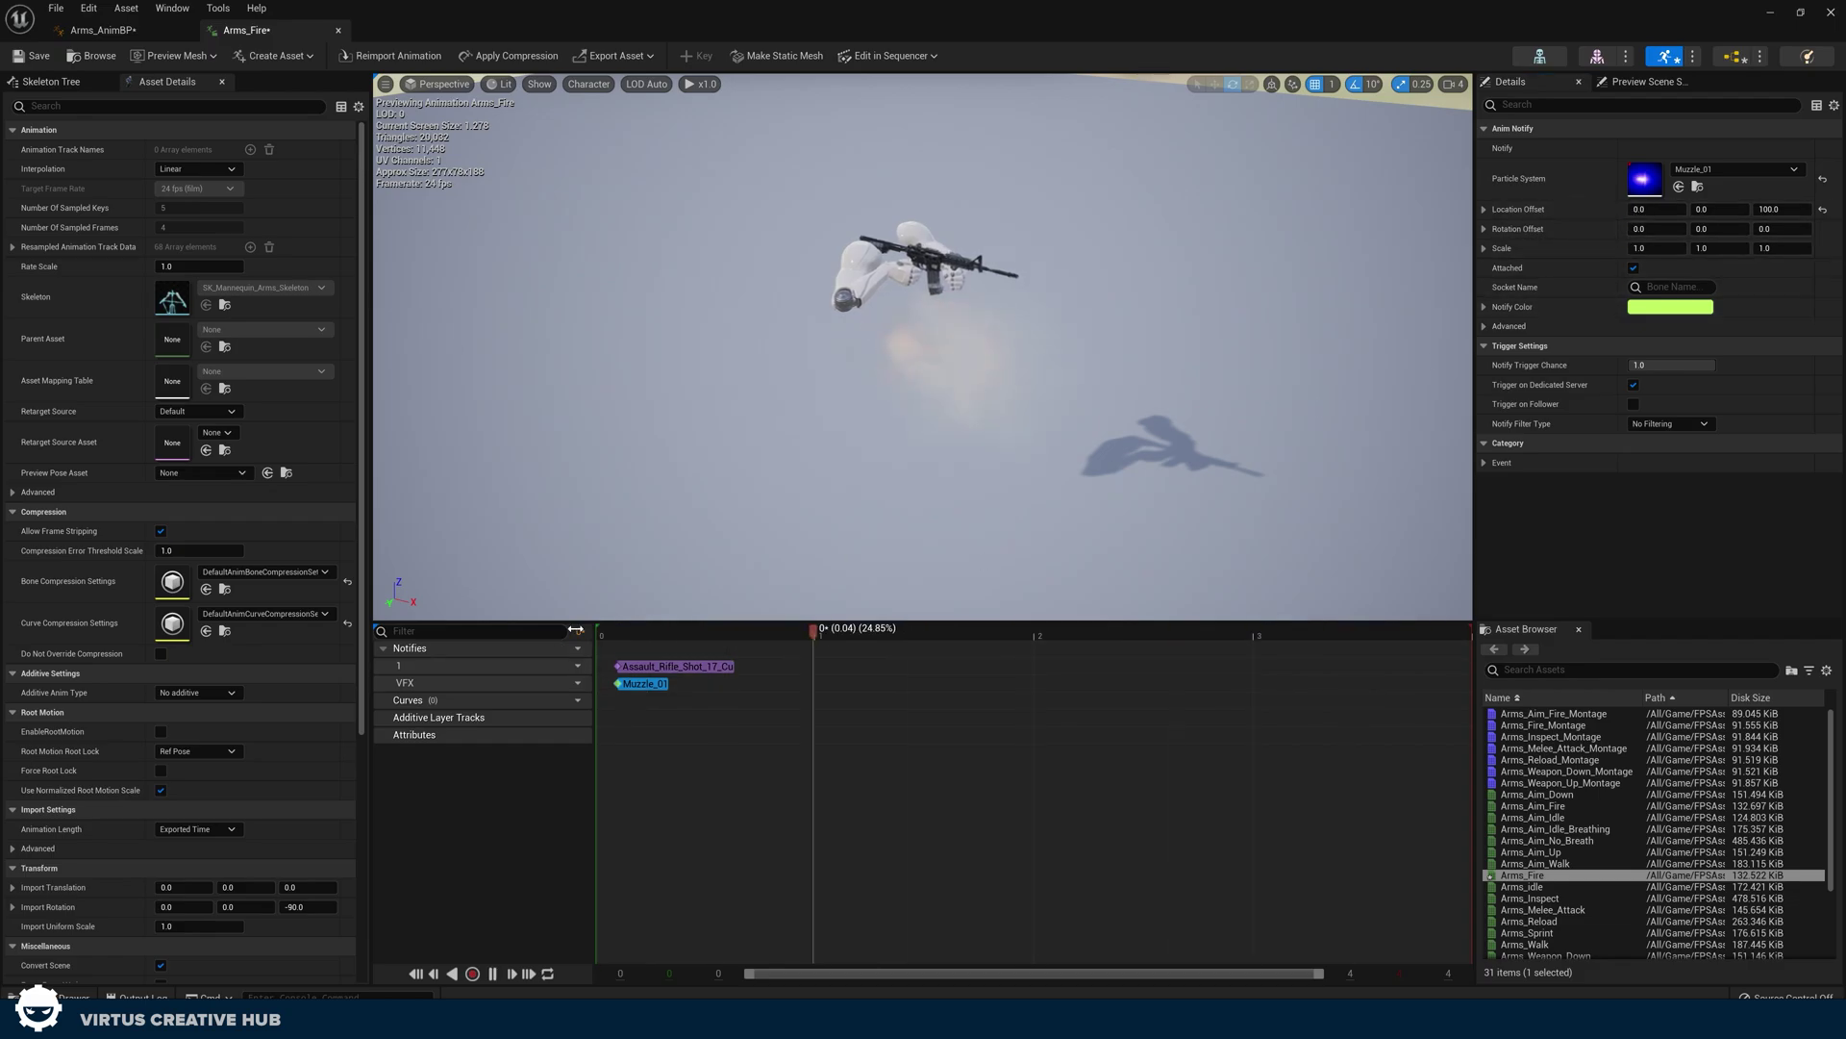
# Try a Z location offset of 200 for the Muzzle_01 notify
pyautogui.moveTo(593, 615); pyautogui.dragTo(587, 515, button='right')
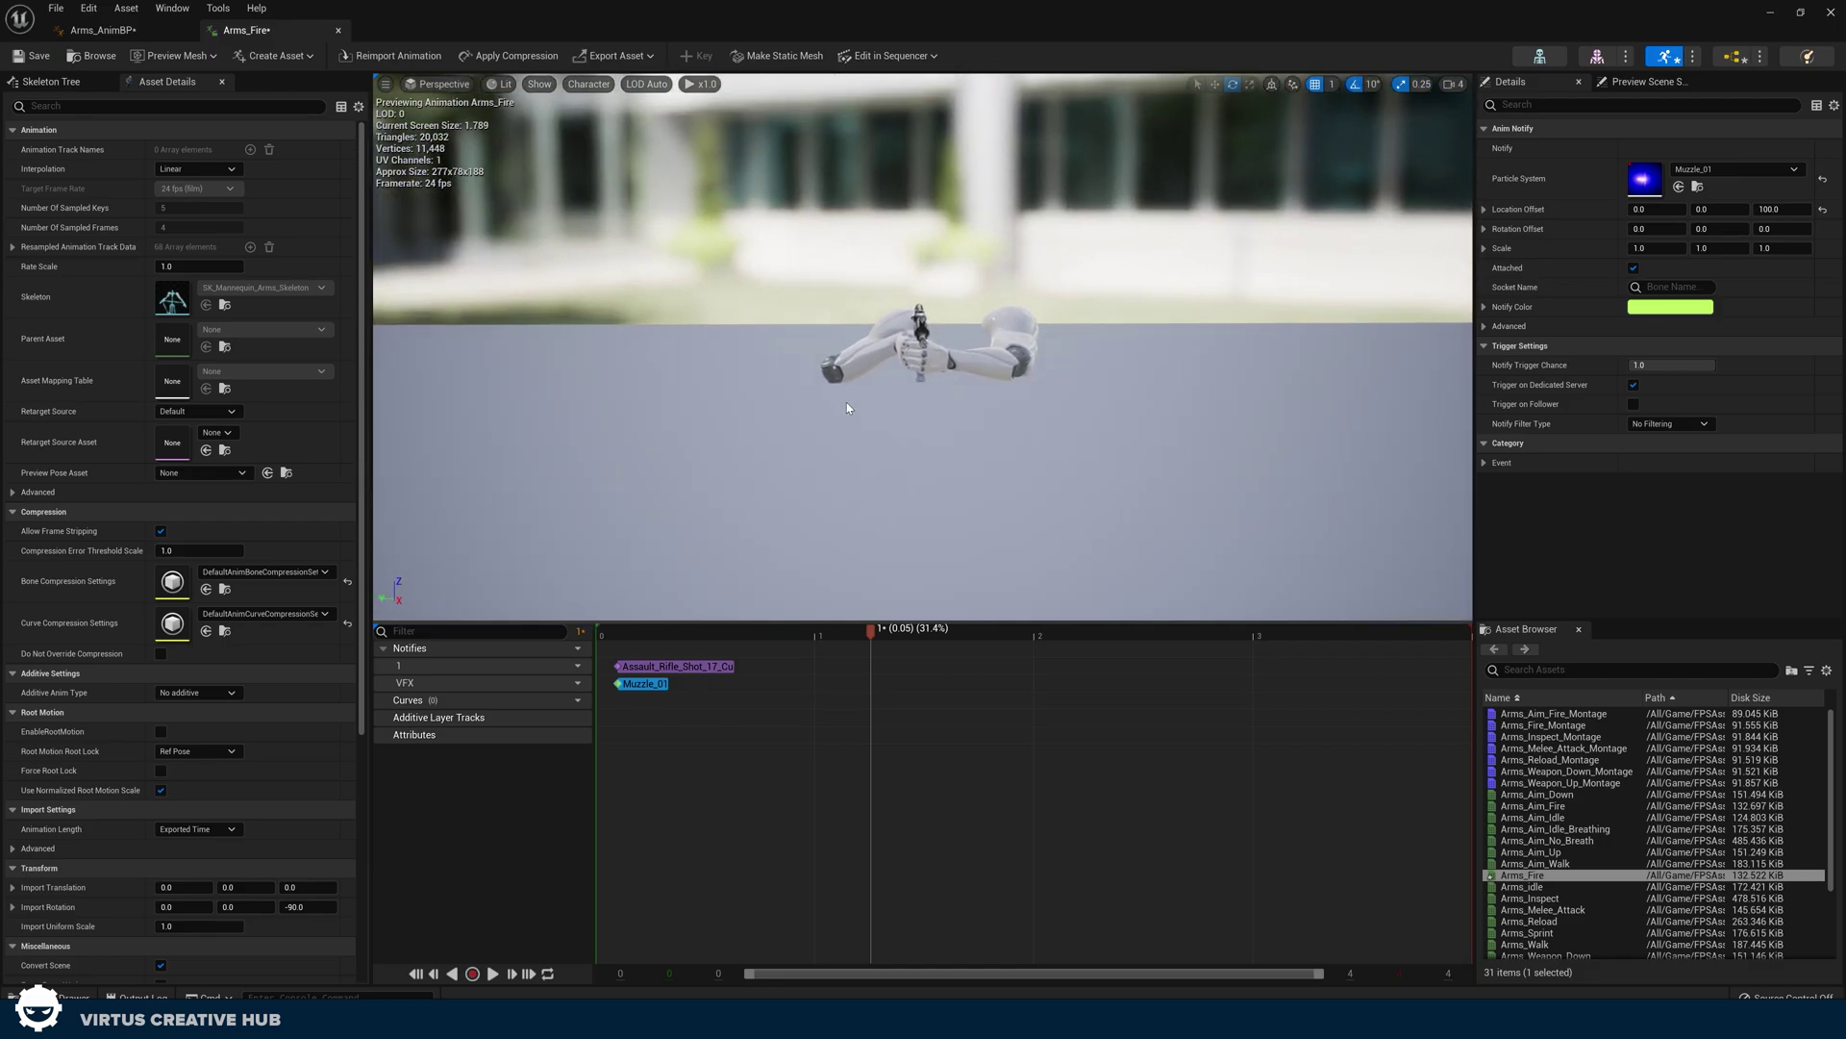
pyautogui.click(1779, 209)
pyautogui.write('200')
pyautogui.press('Return')
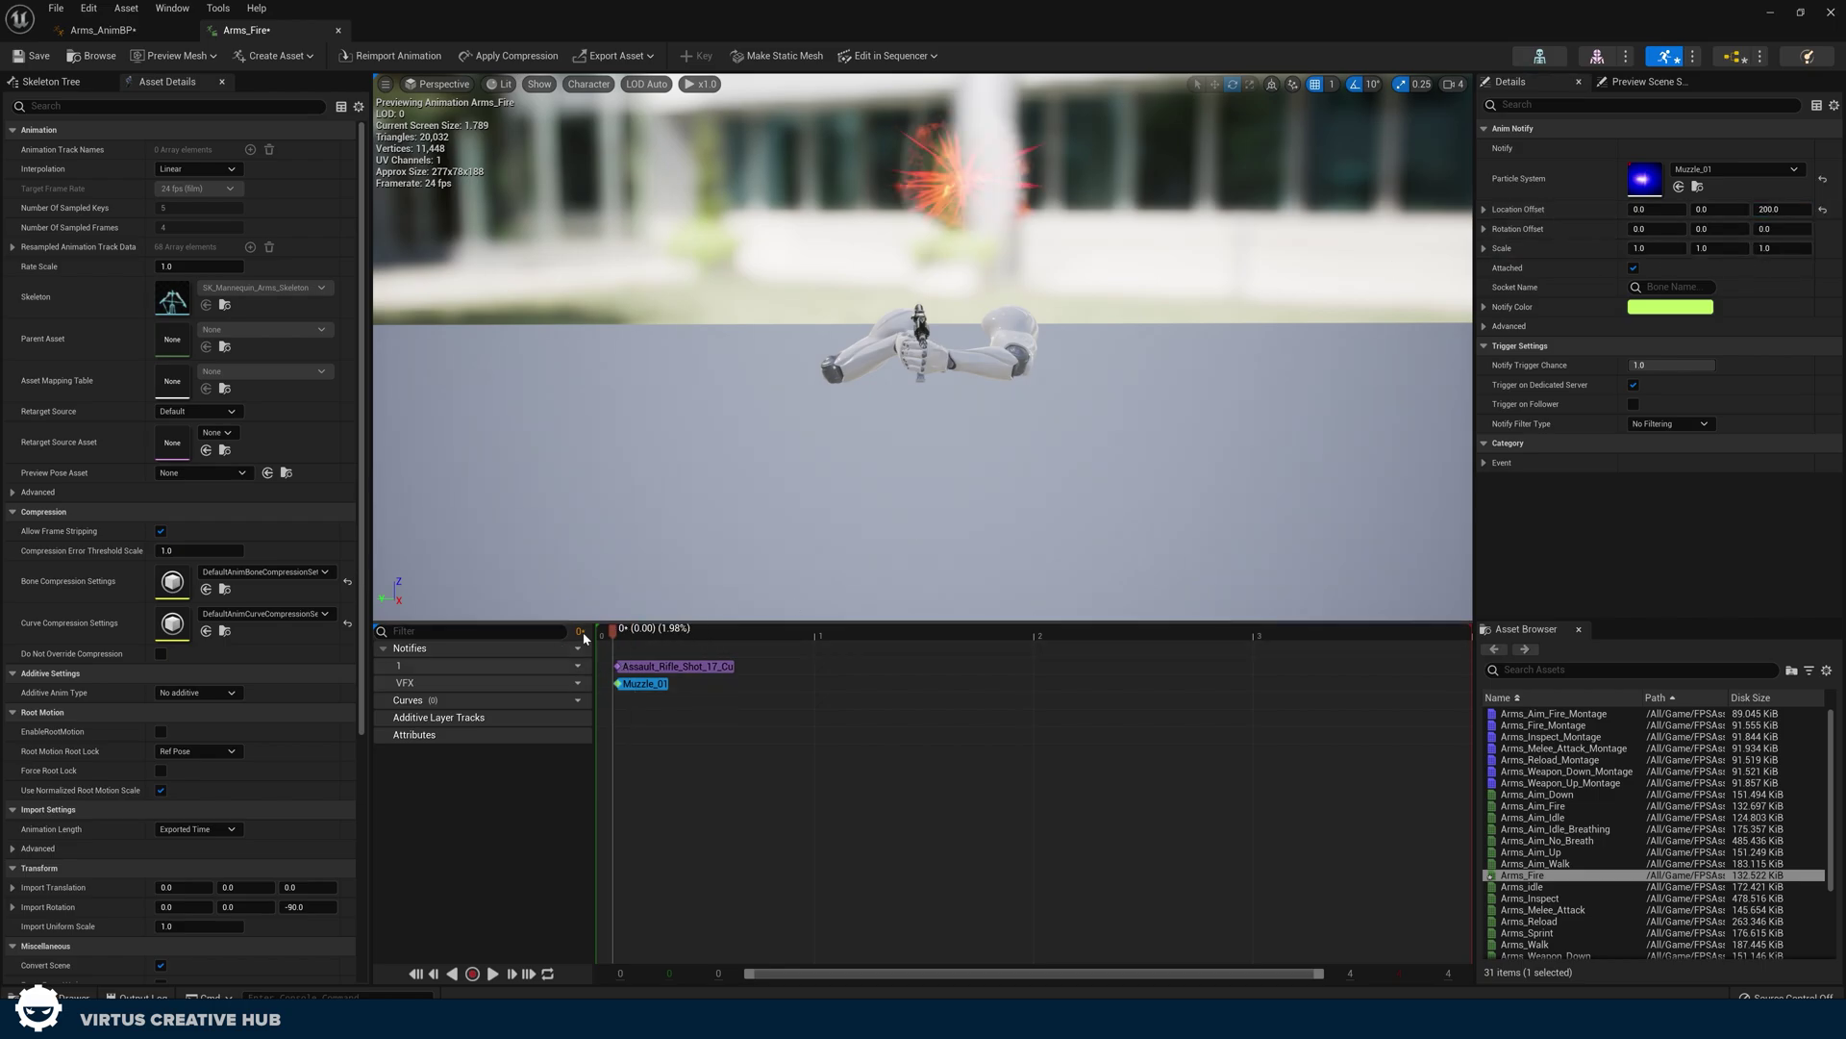
# Try location offsets of Z 150 and Y 20 for the Muzzle_01 notify, checking the flash against the rifle
pyautogui.click(1778, 208)
pyautogui.write('1')
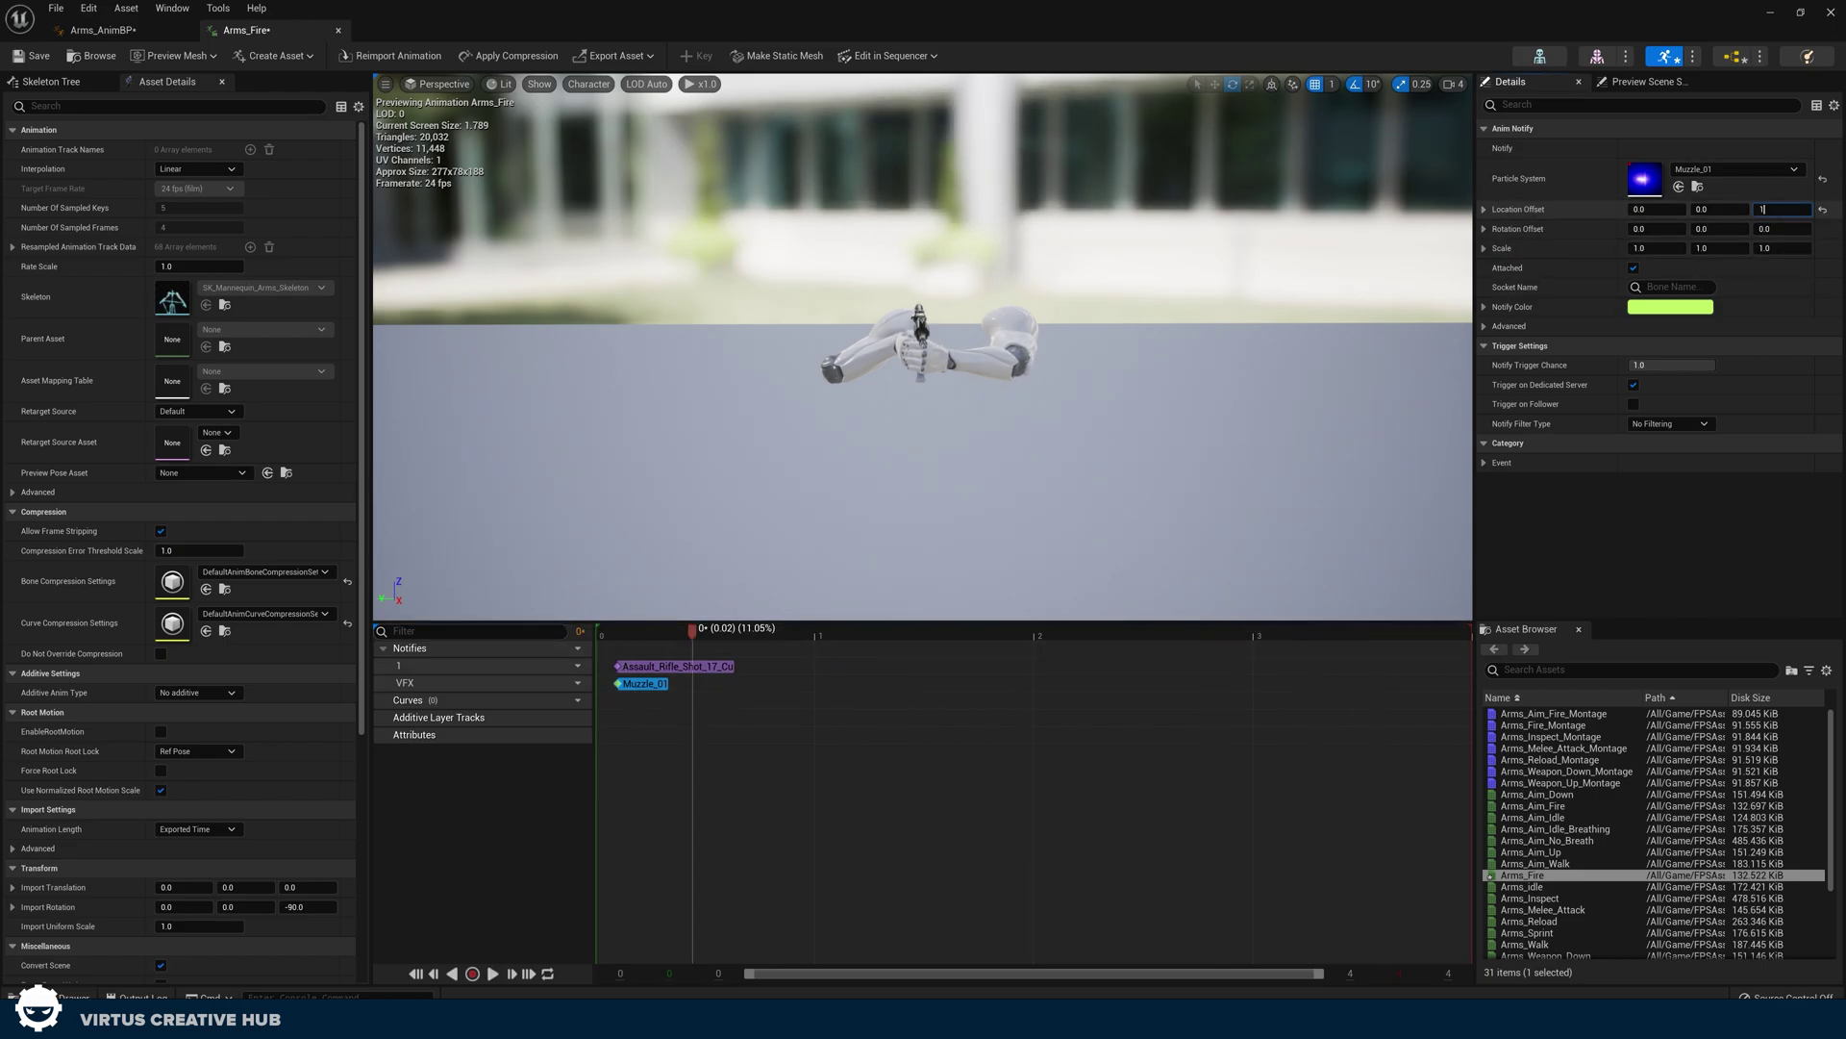
pyautogui.write('50')
pyautogui.press('Return')
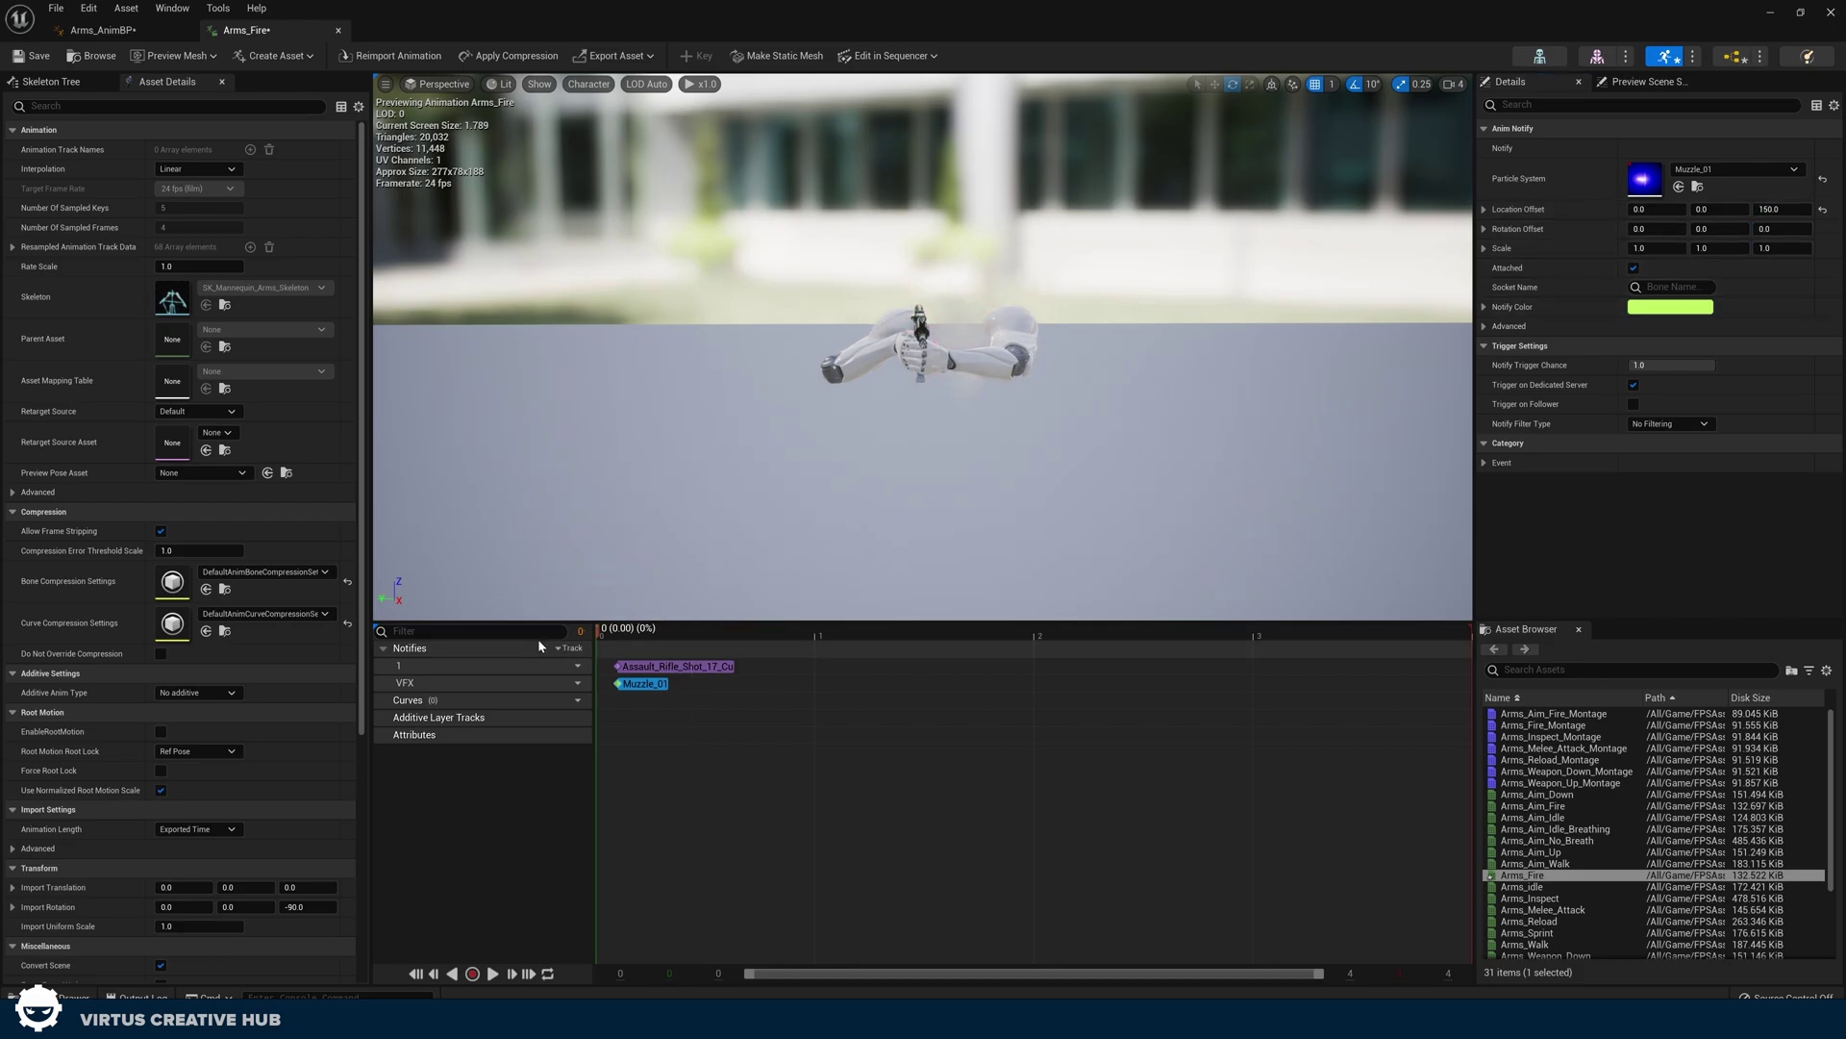
pyautogui.press('space')
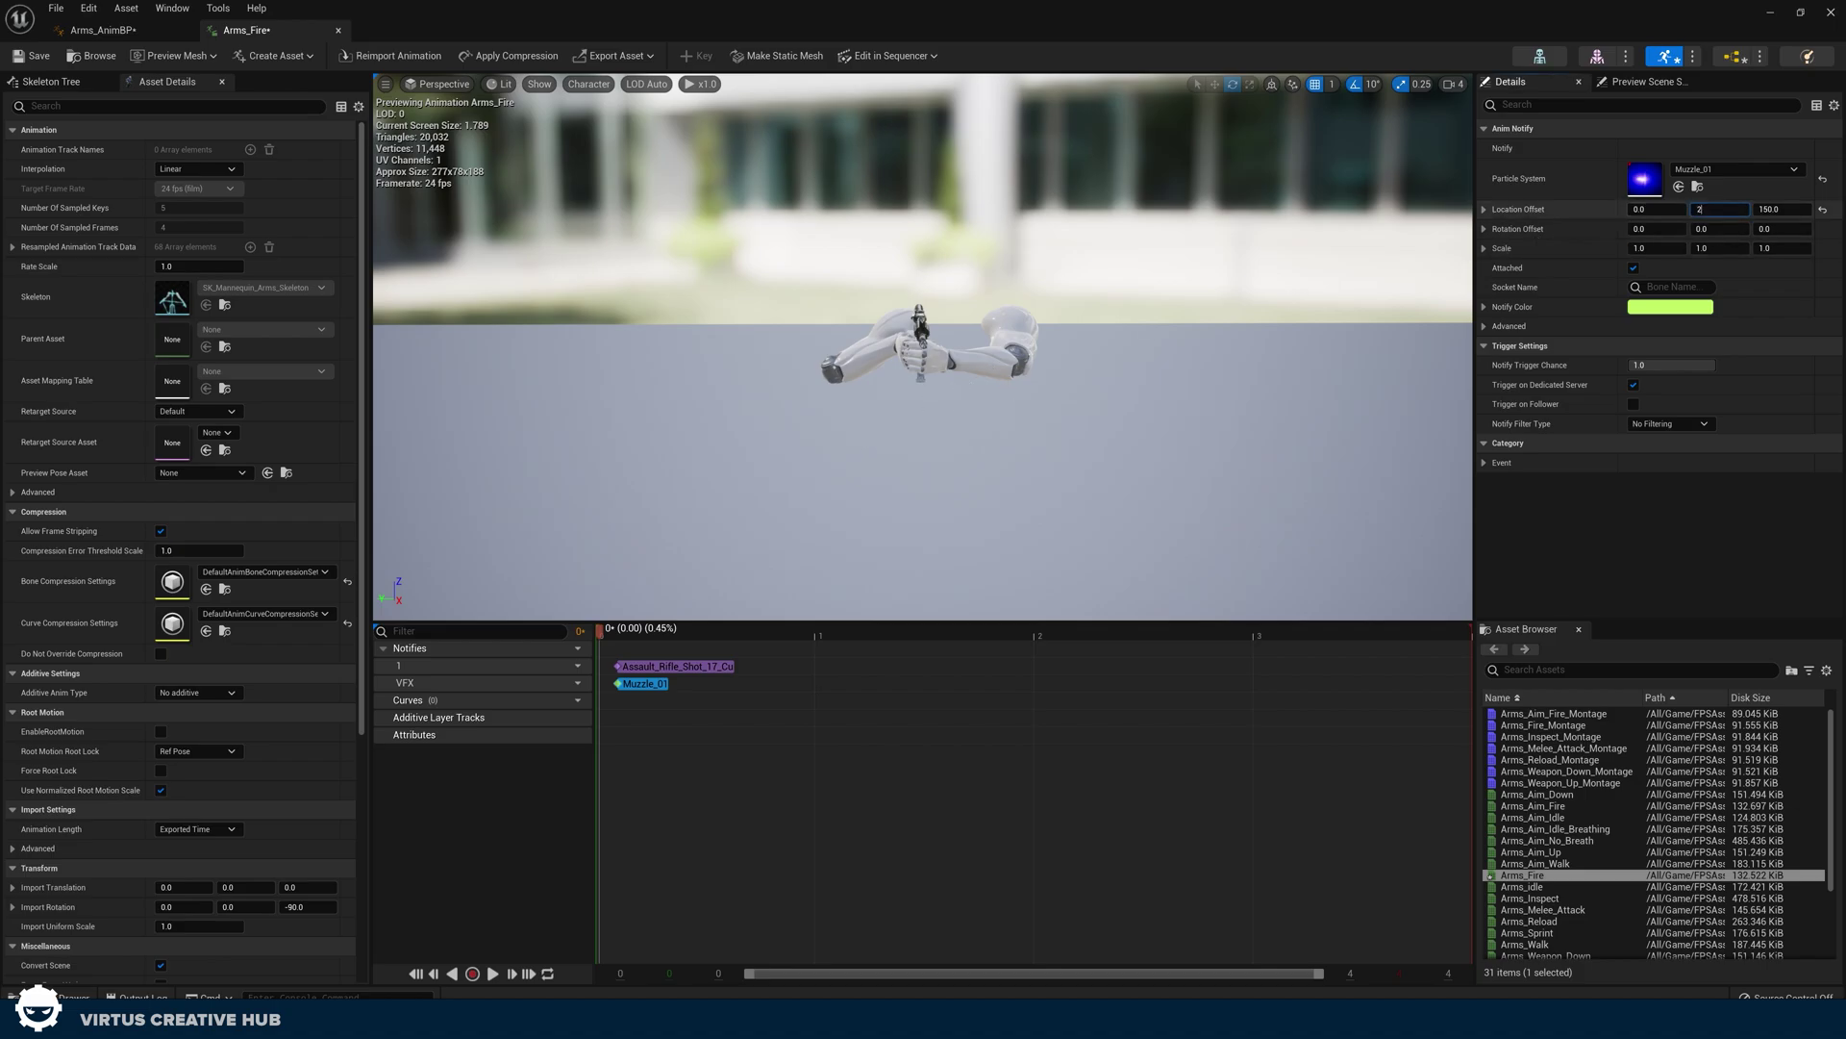
pyautogui.press('Return')
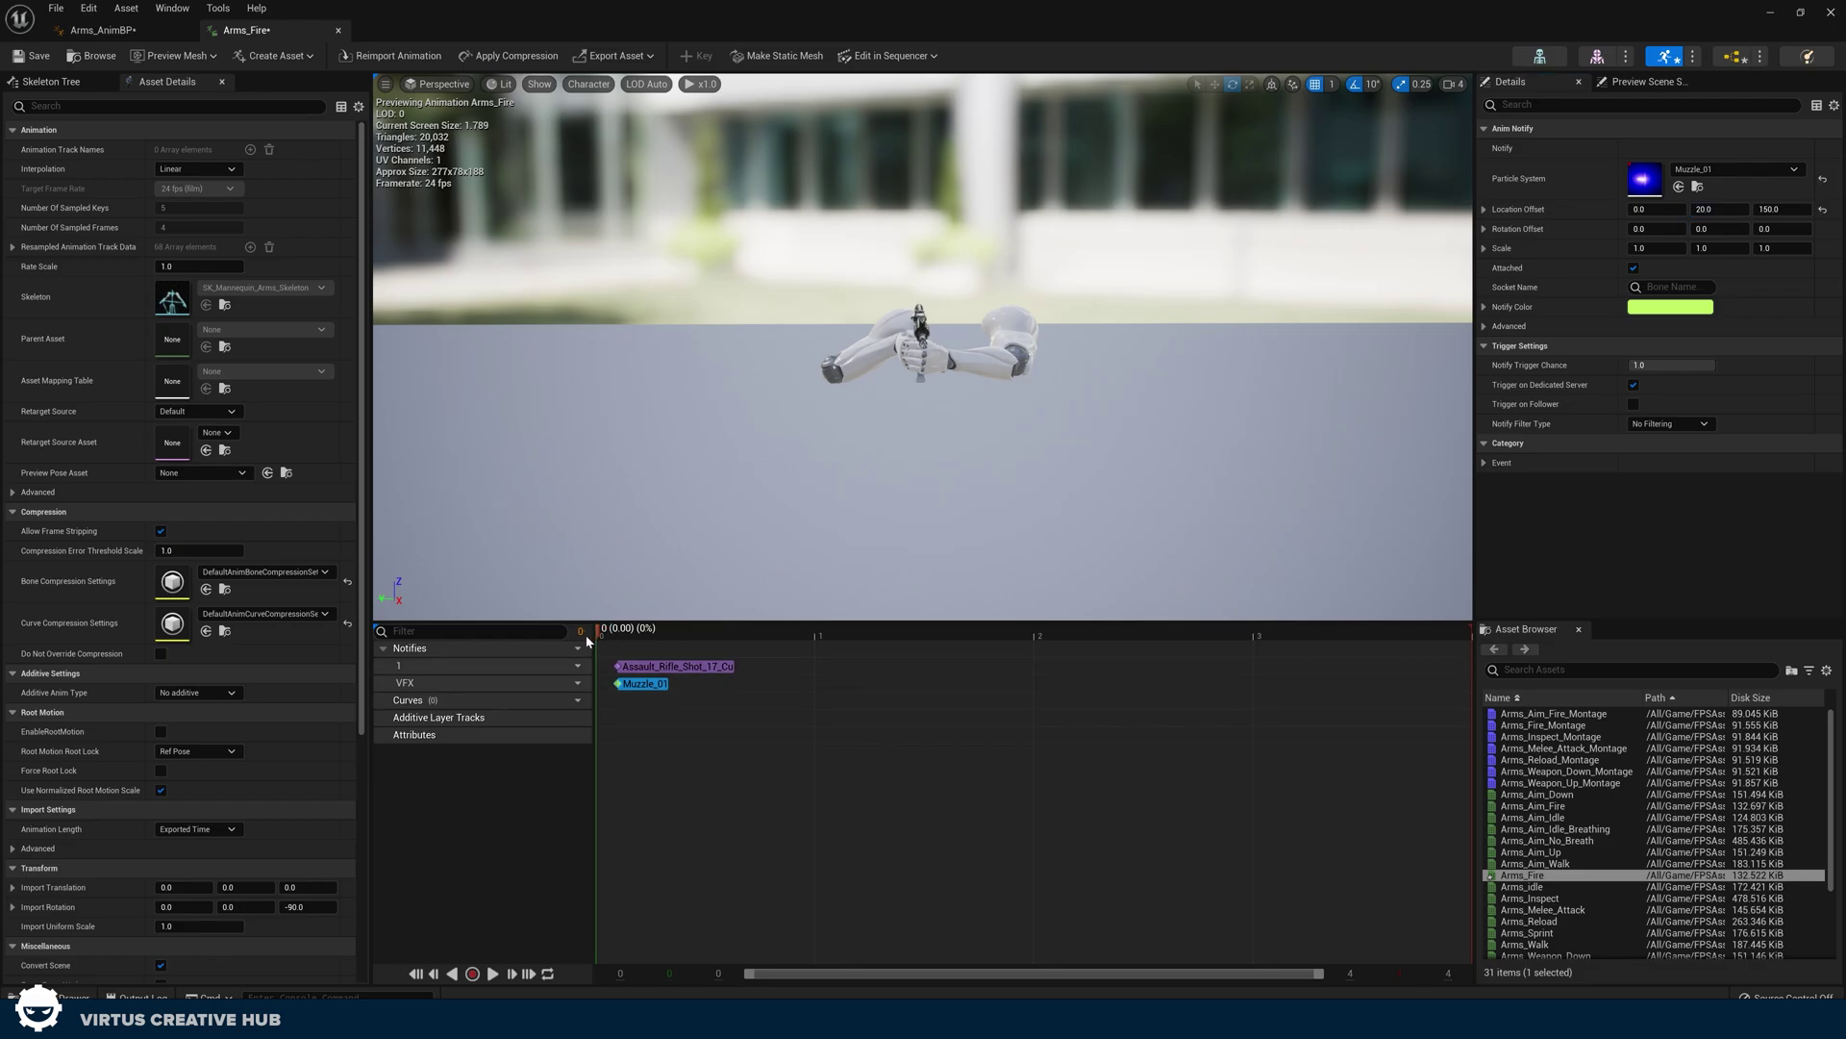
# Align the muzzle flash with the rifle barrel using location offset 75, 15, 152 and scale 0.3 on all axes
pyautogui.moveTo(588, 641); pyautogui.dragTo(869, 636)
pyautogui.moveTo(783, 445); pyautogui.dragTo(731, 414)
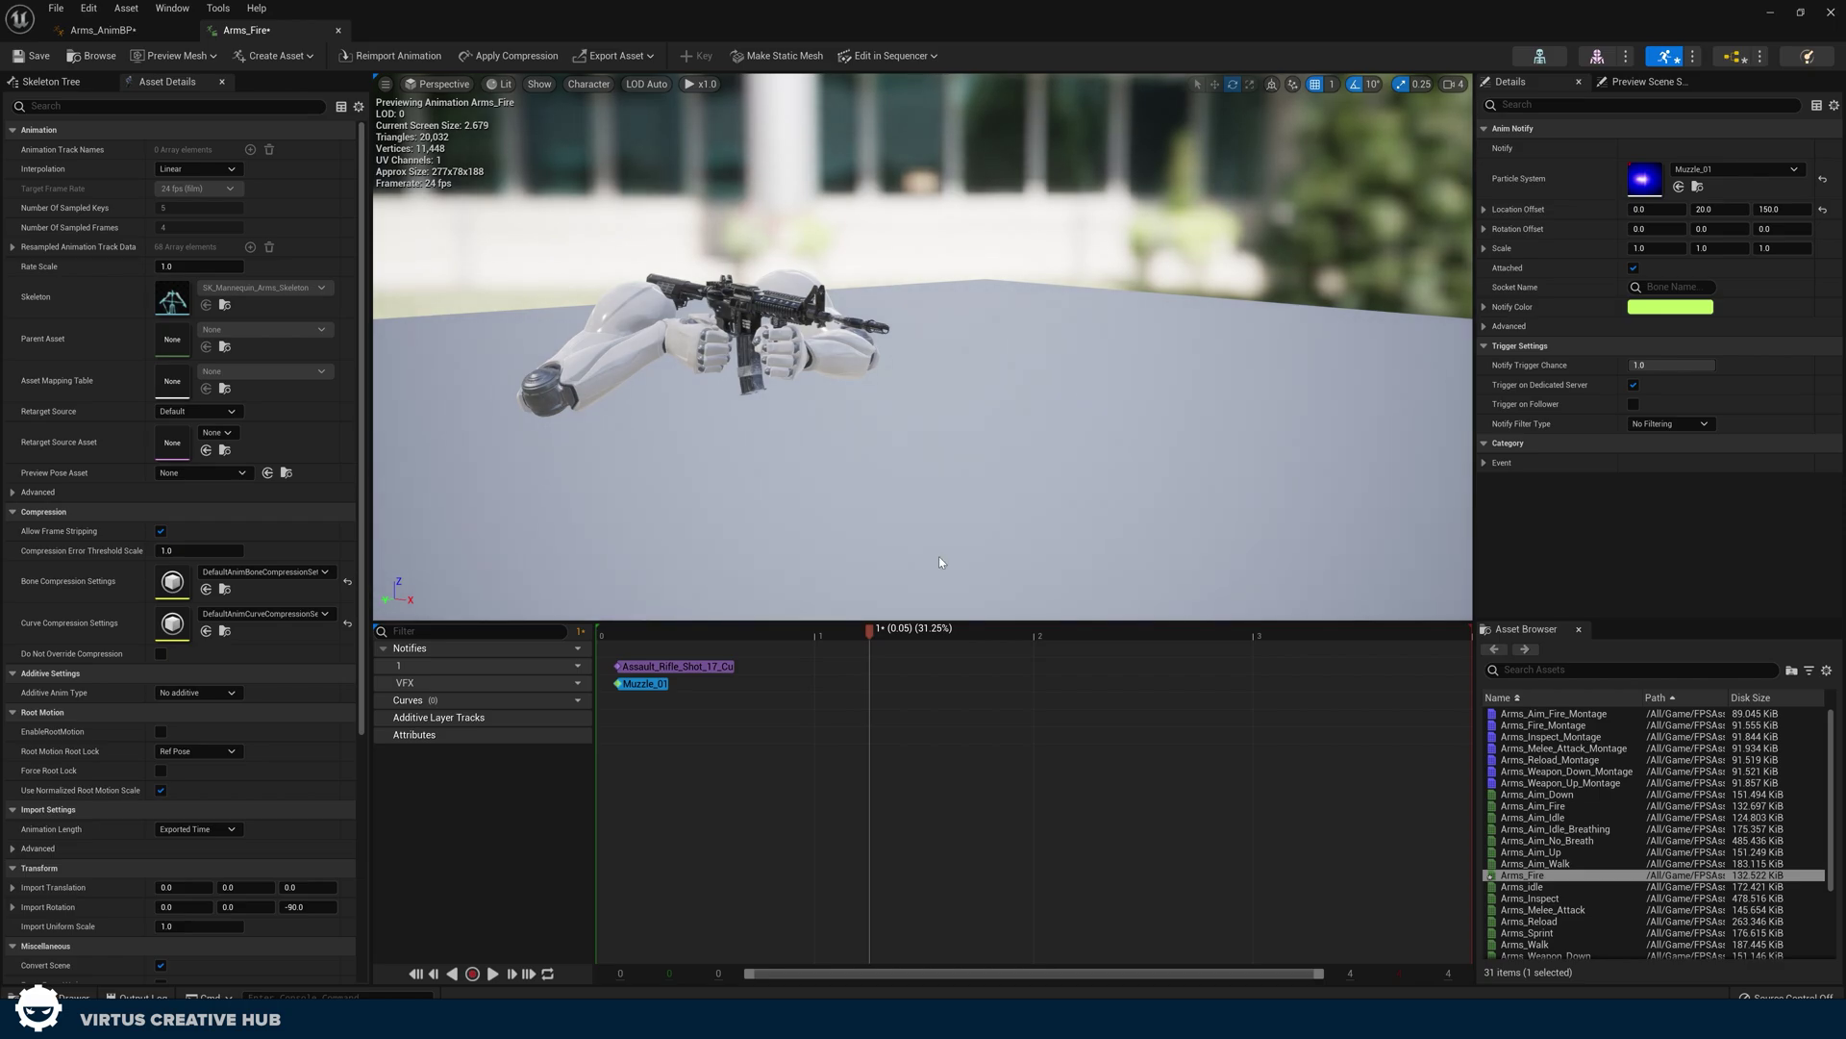
pyautogui.moveTo(872, 642); pyautogui.dragTo(685, 626)
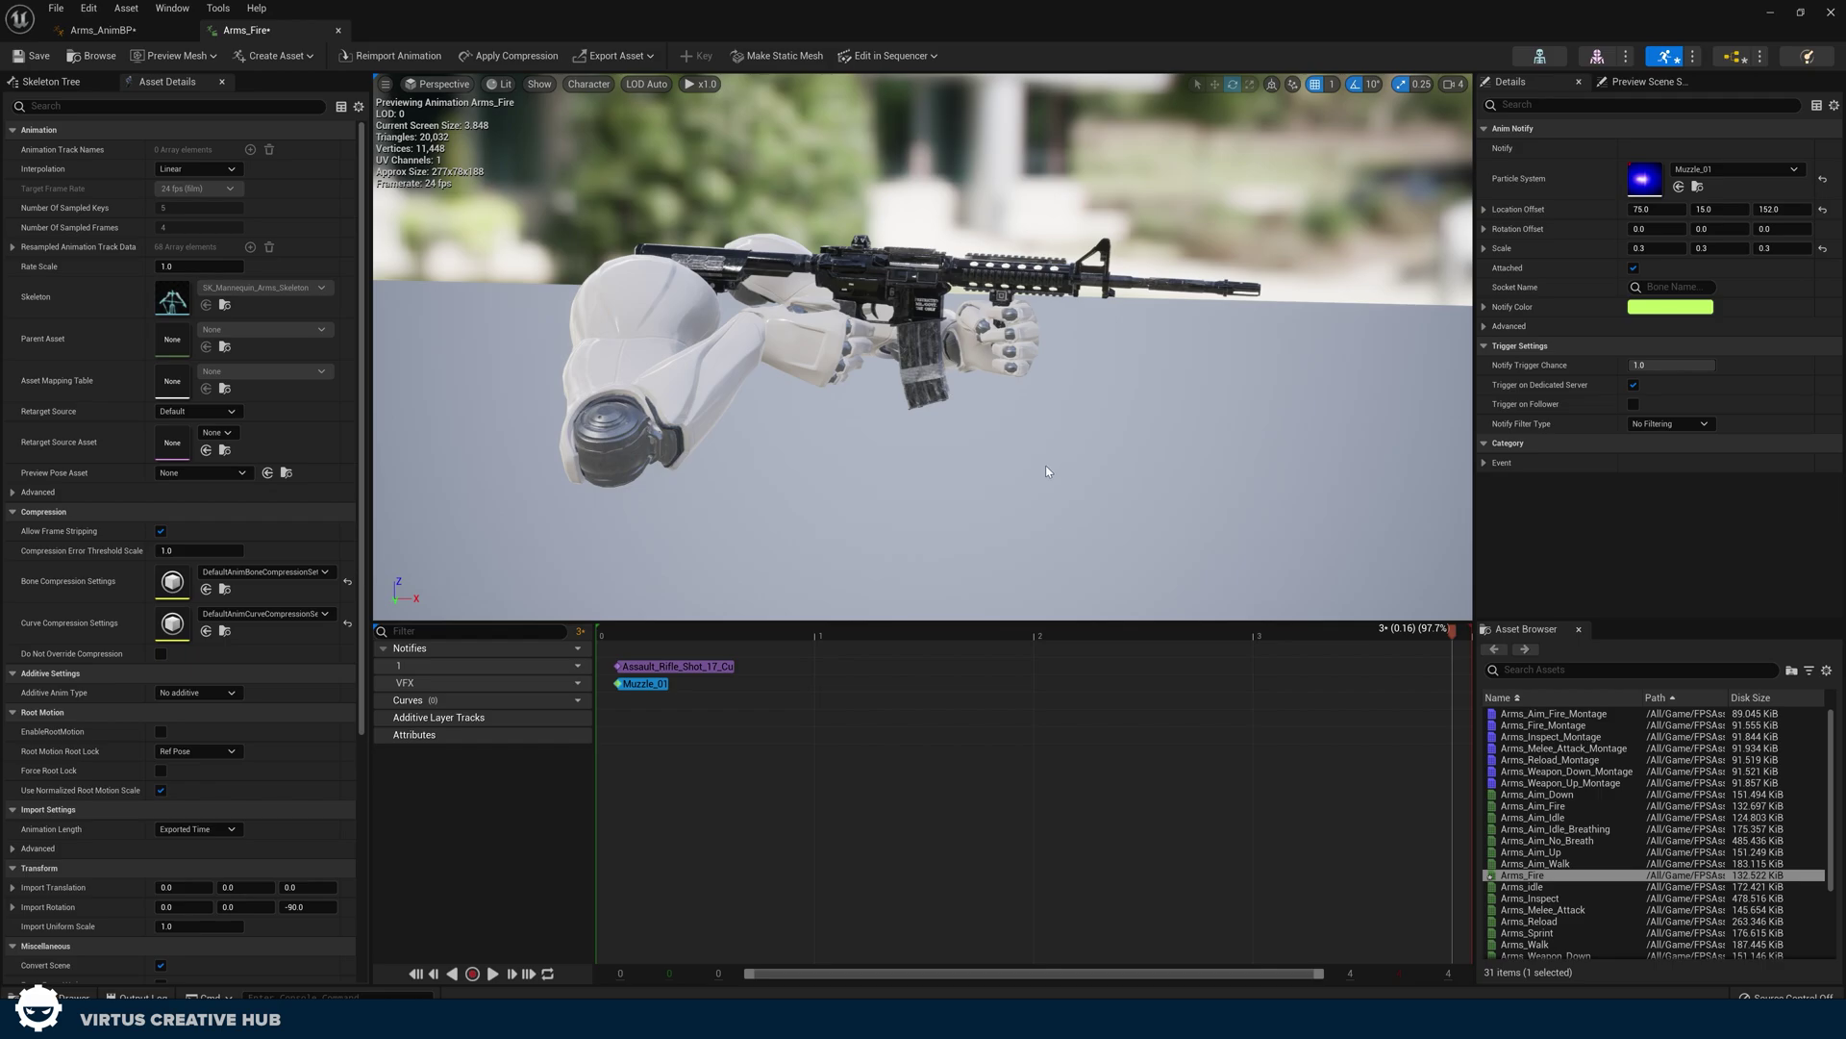
# Play-test the firing in FirstPersonExampleMap, stop the session and return to the Arms_Fire animation
pyautogui.click(1770, 10)
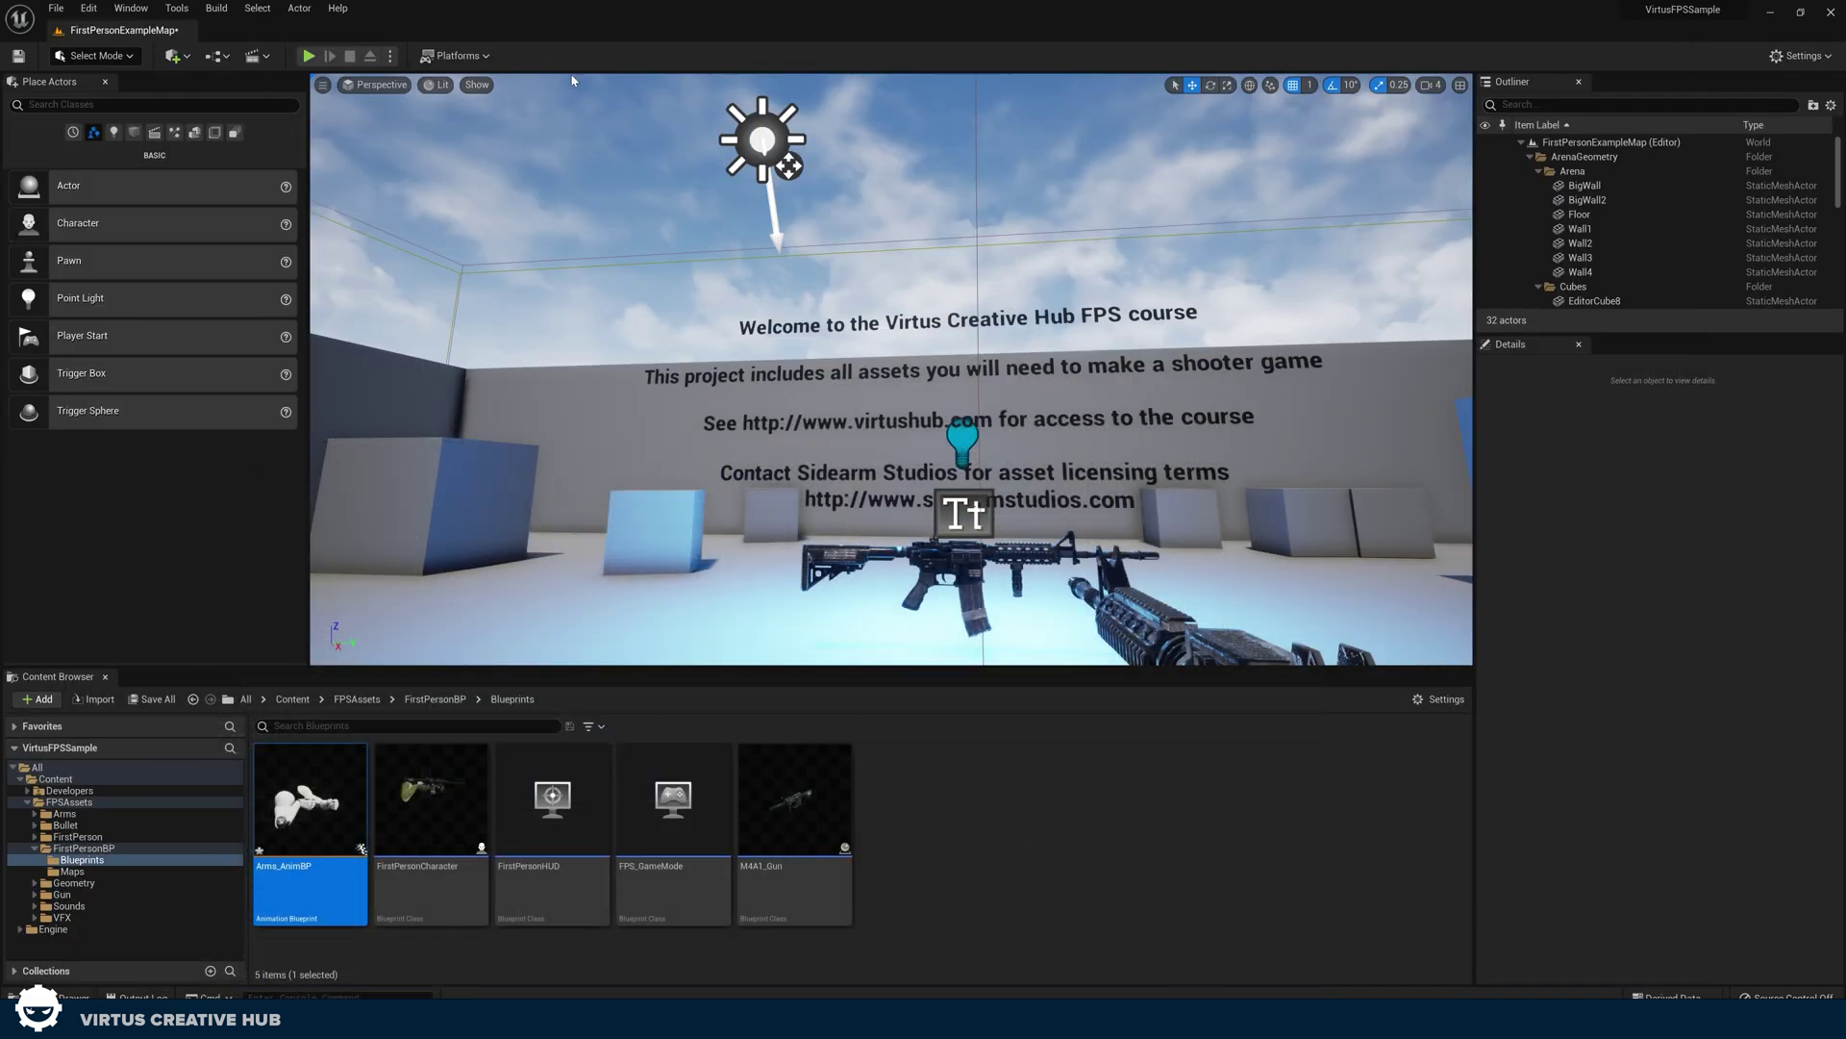
pyautogui.click(317, 55)
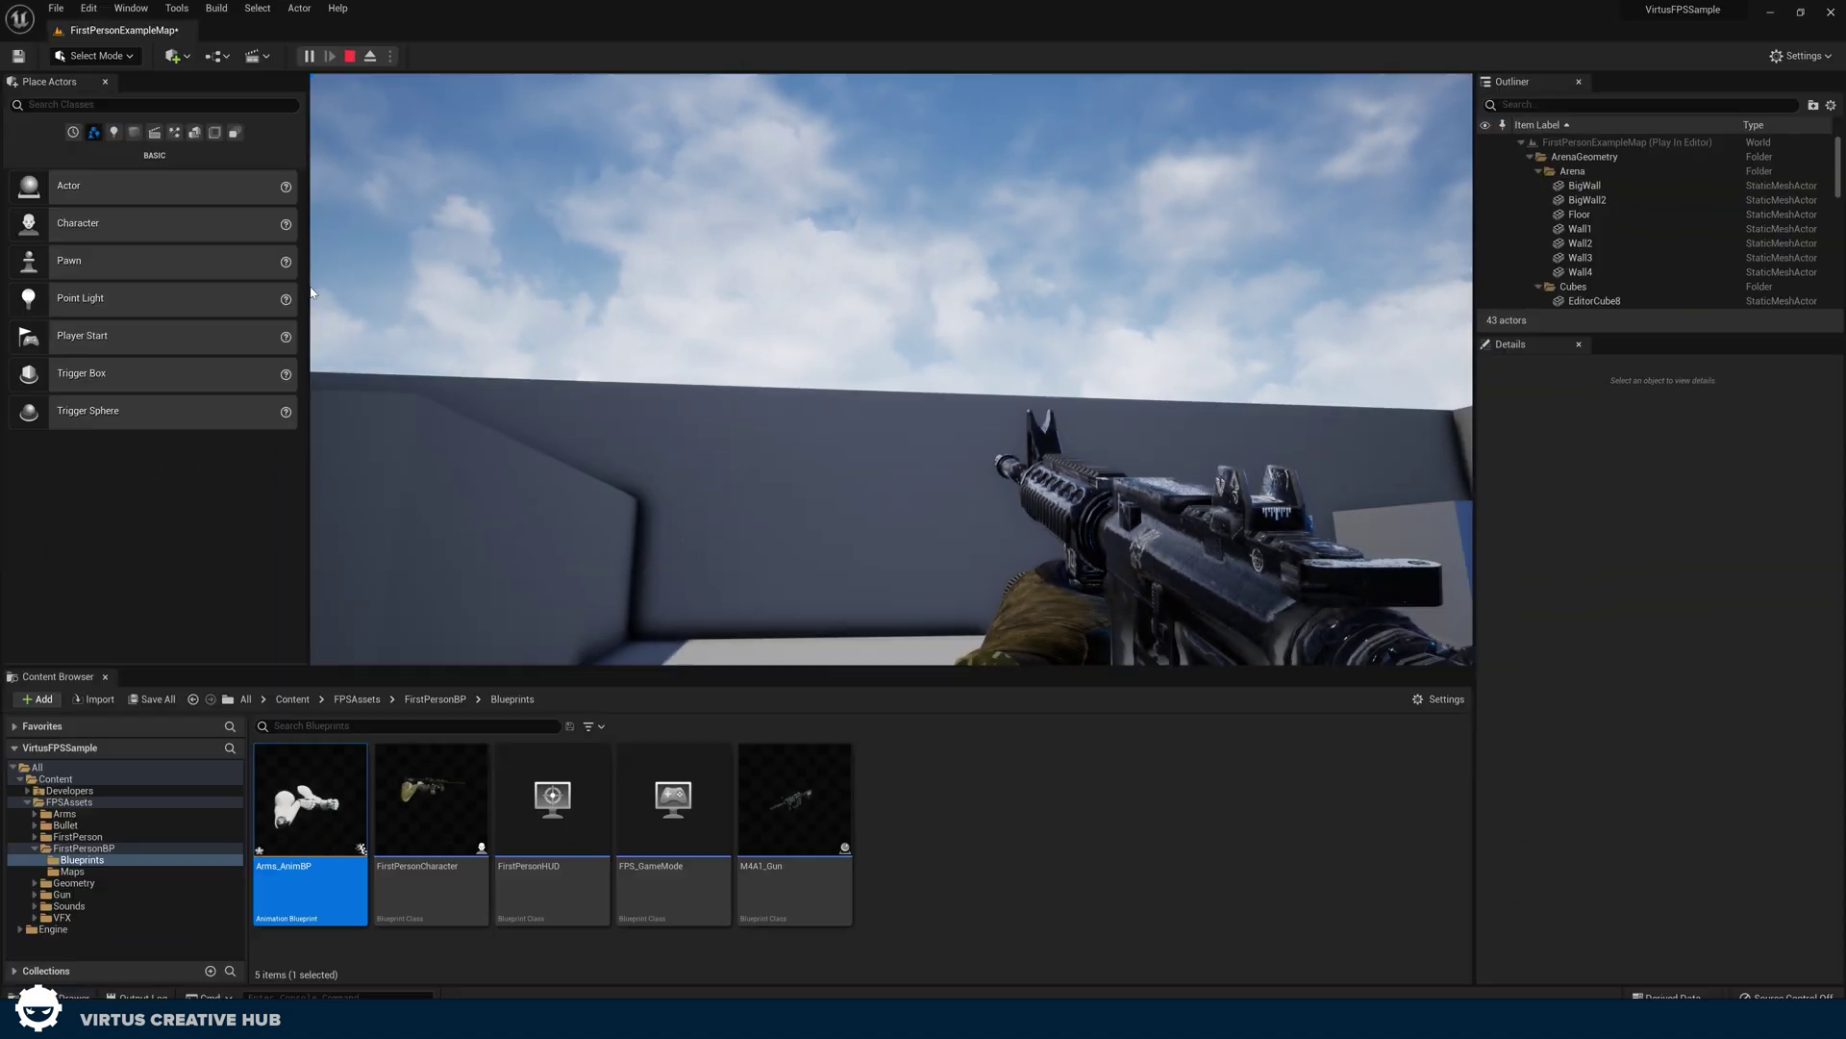
pyautogui.press('Escape')
pyautogui.moveTo(516, 1019)
pyautogui.click(630, 970)
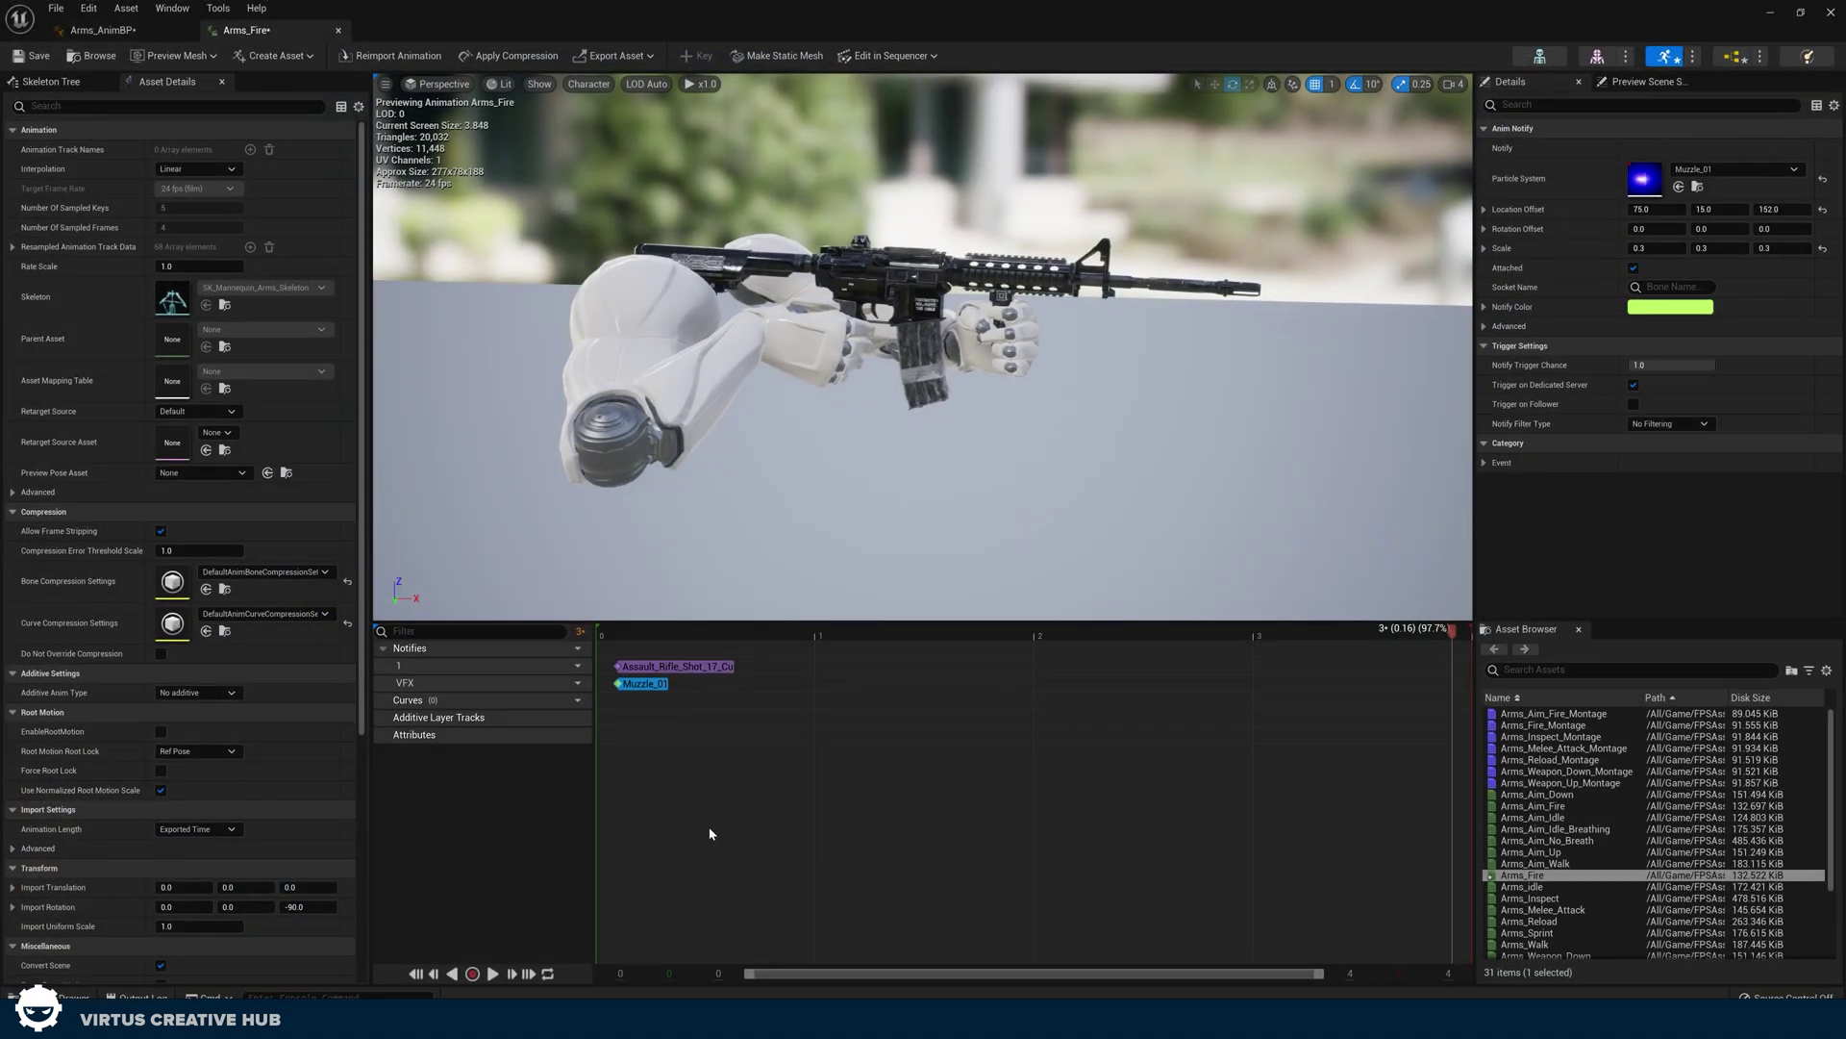